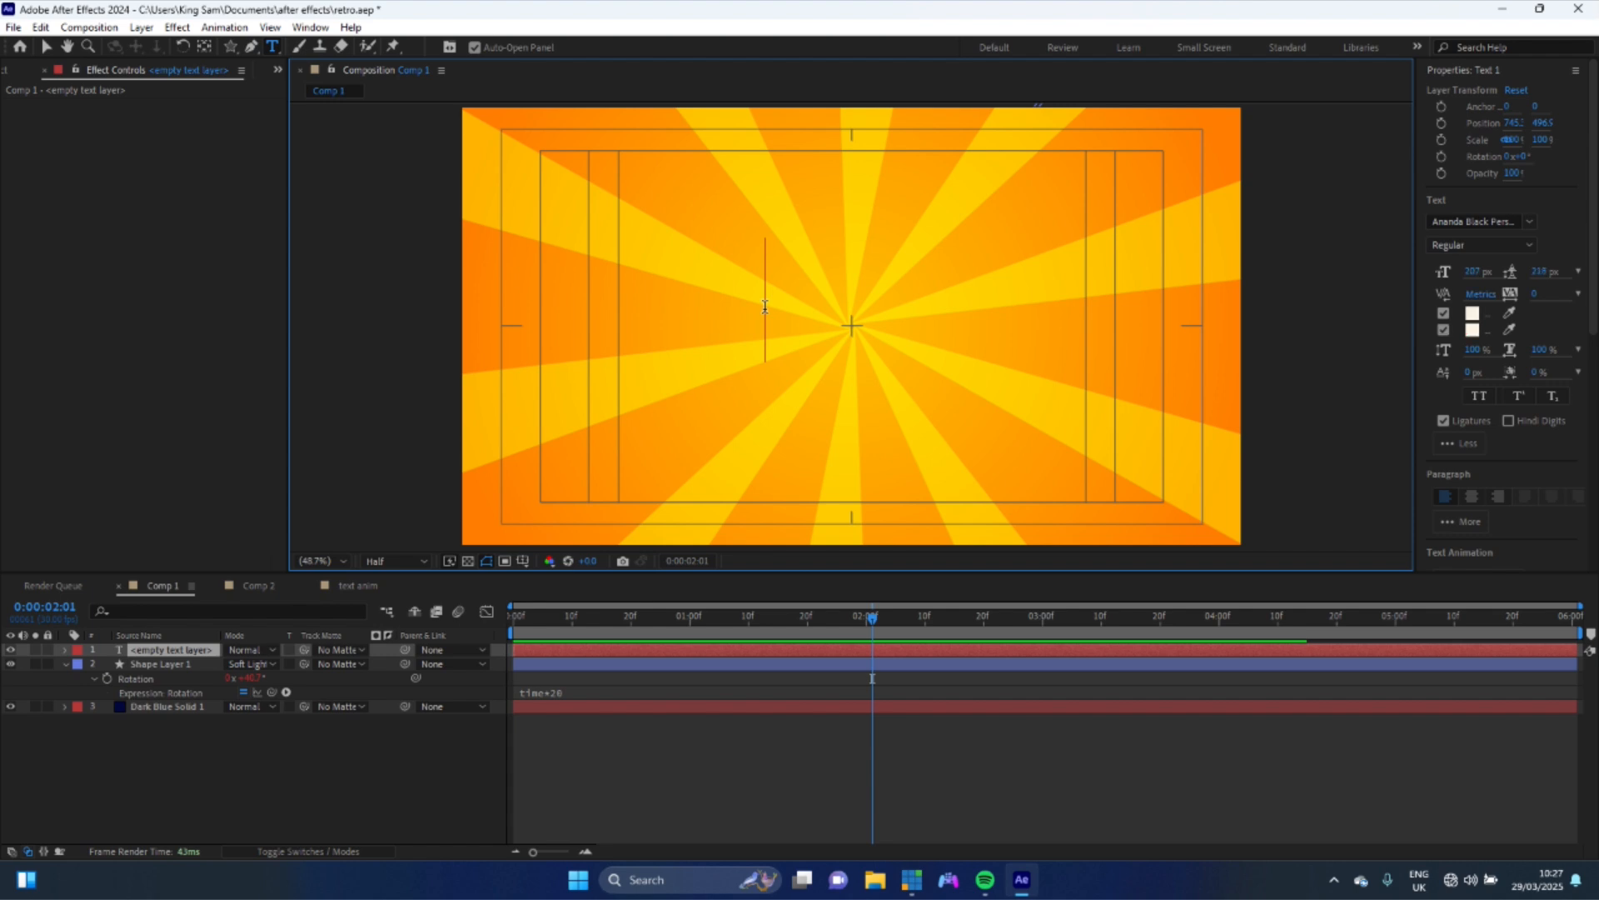
- Type the title text "Old School" on two lines in the new text layer
type("OL")
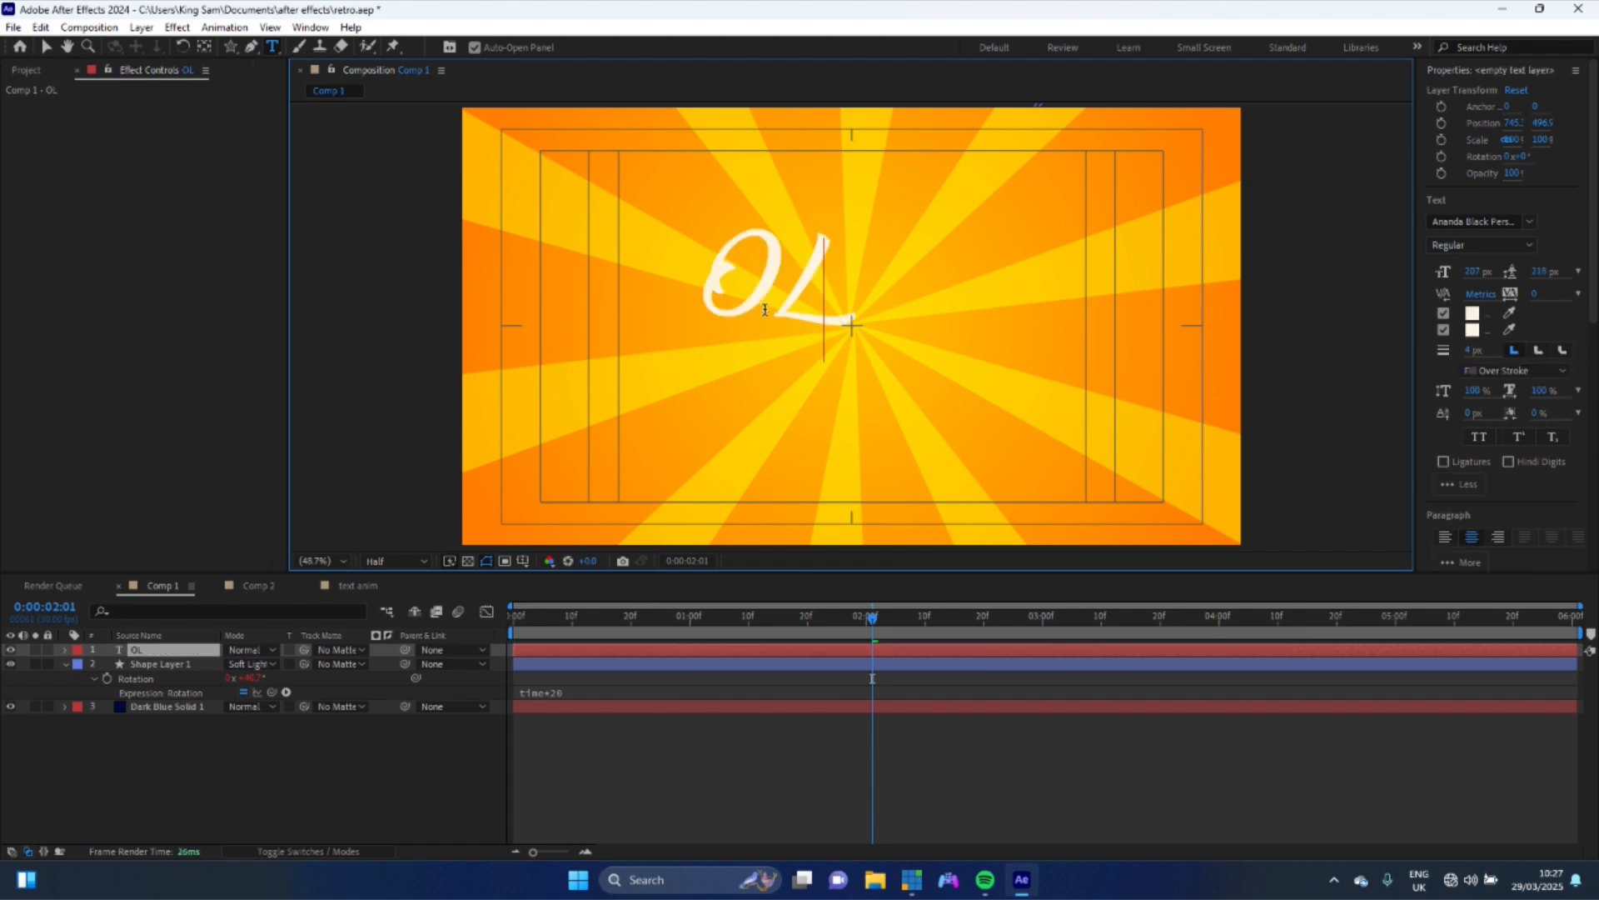
key("BackSpace")
type("ld")
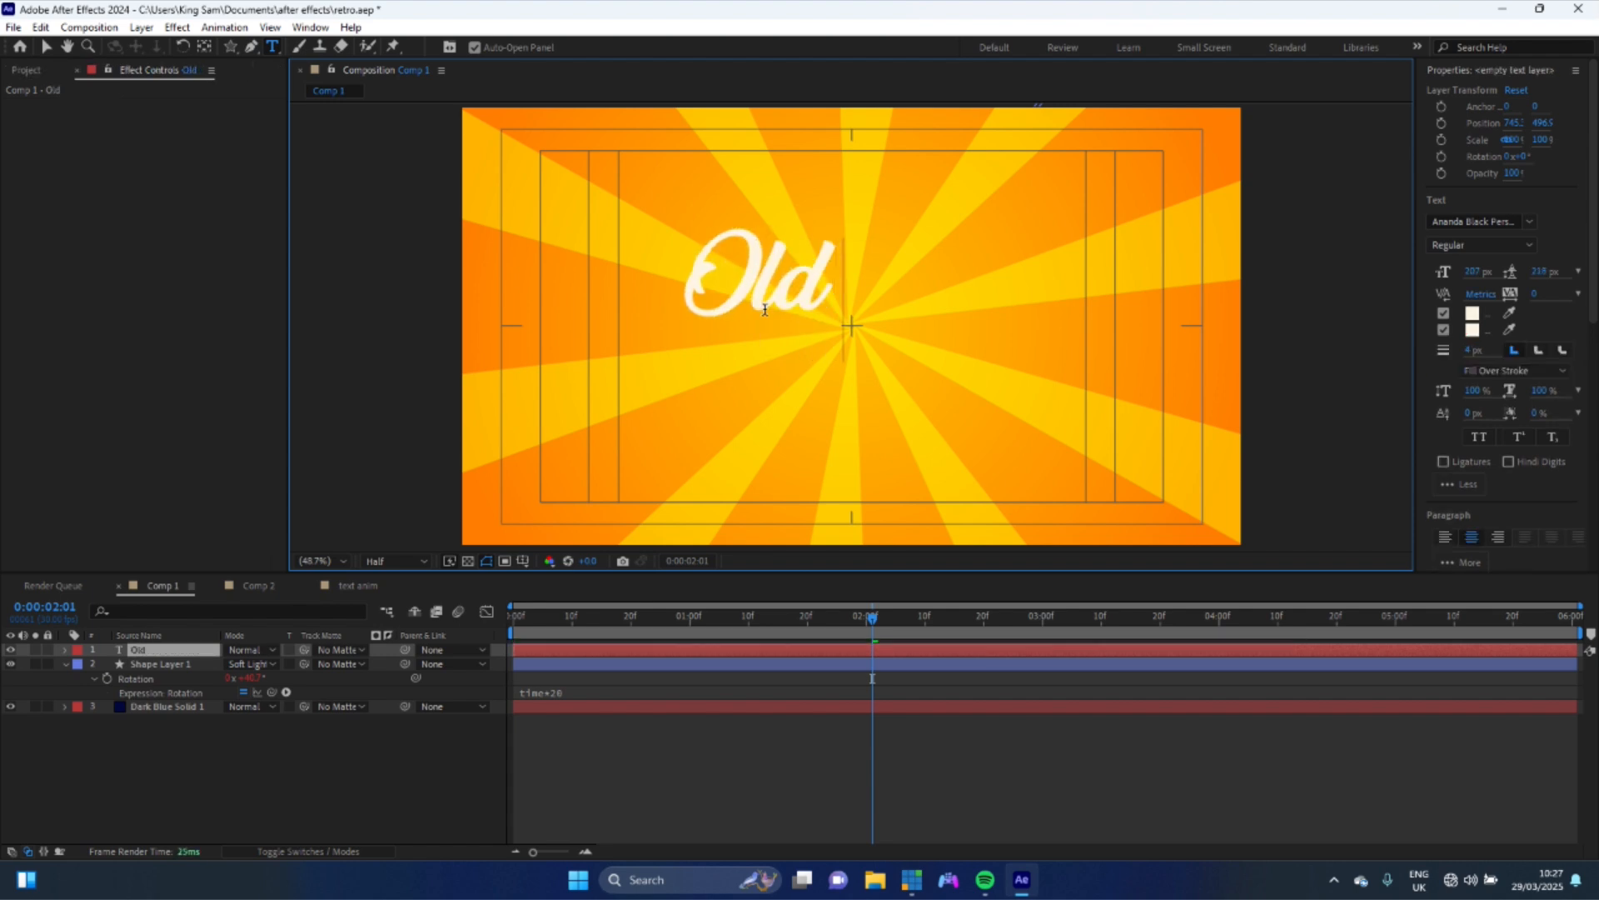
key("Return")
type("School")
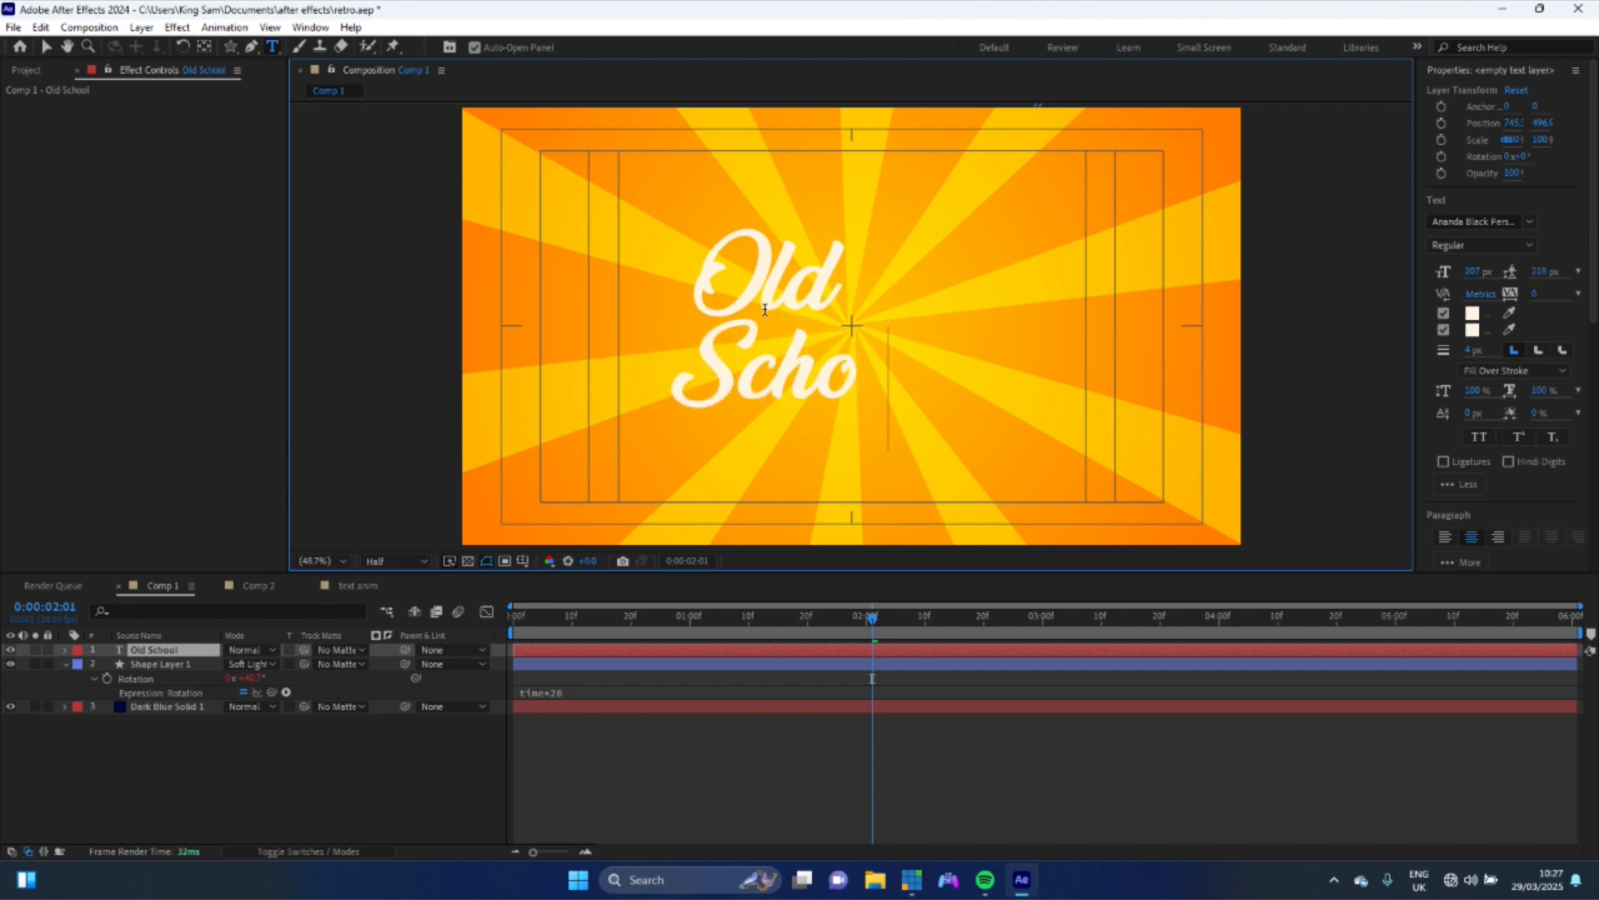
- Center the Old School text layer horizontally and vertically in the composition using Align
left_click(693, 253)
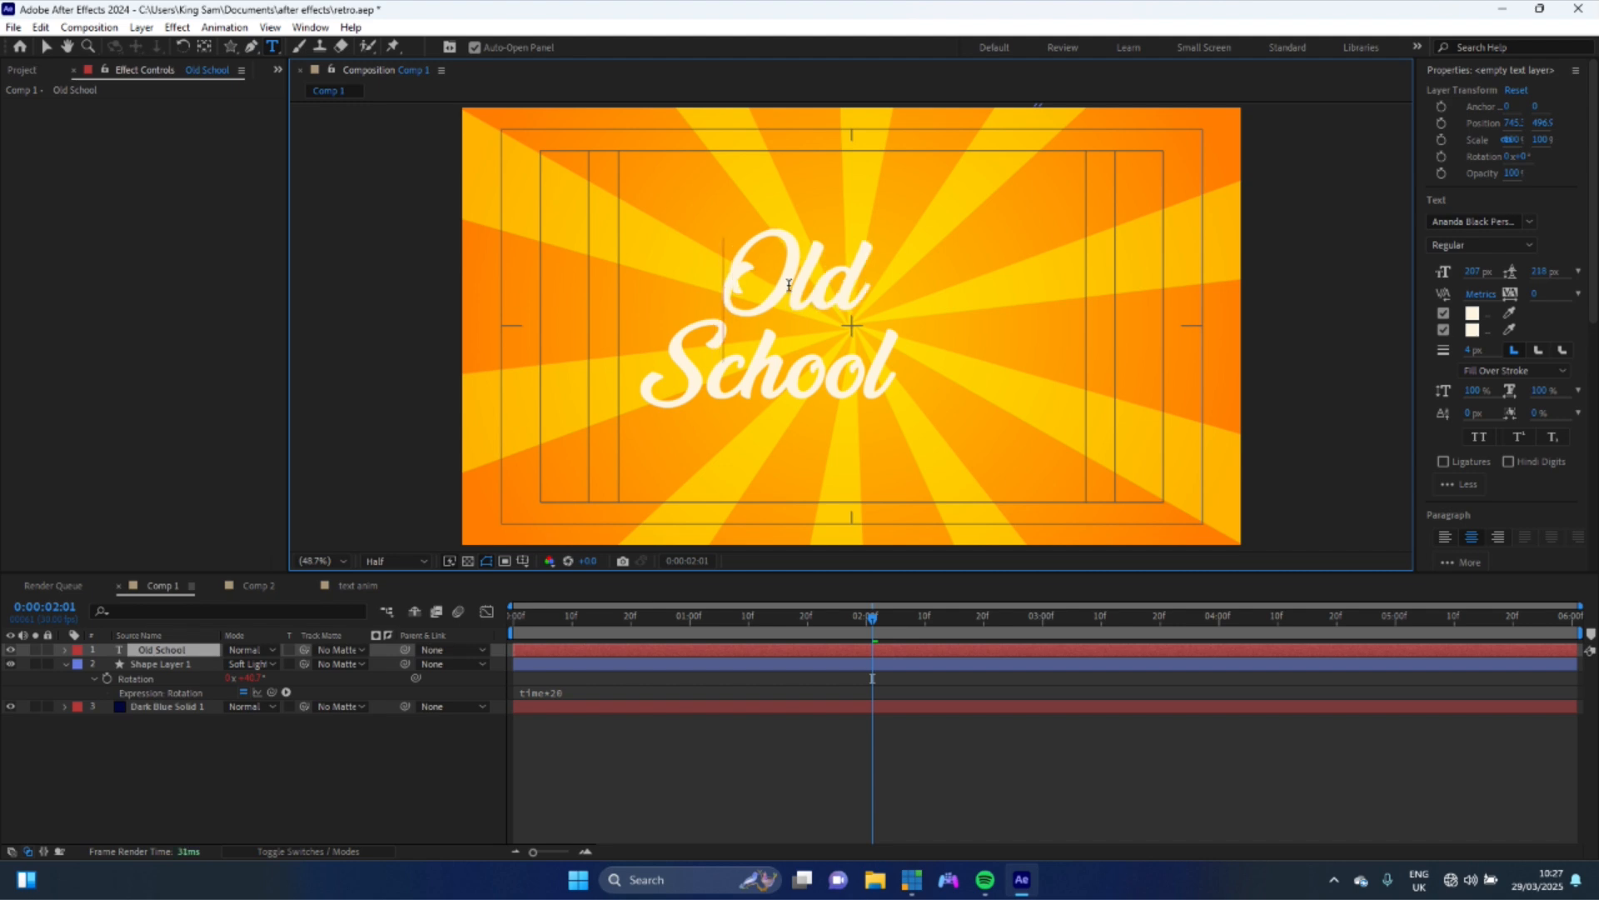
left_click(46, 47)
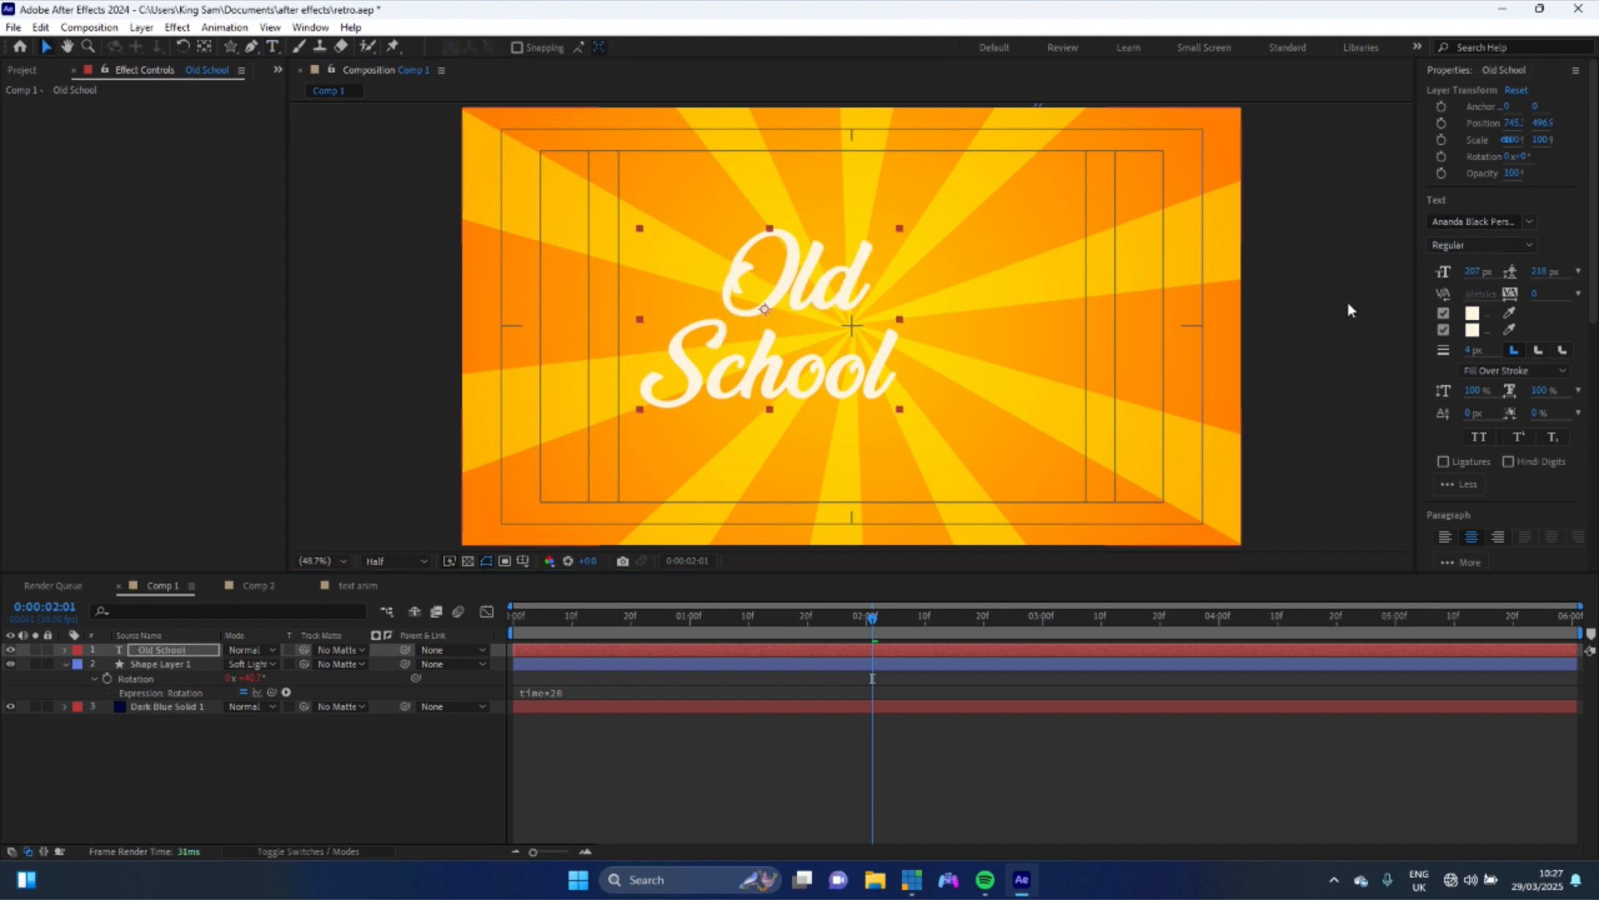
left_click(1456, 70)
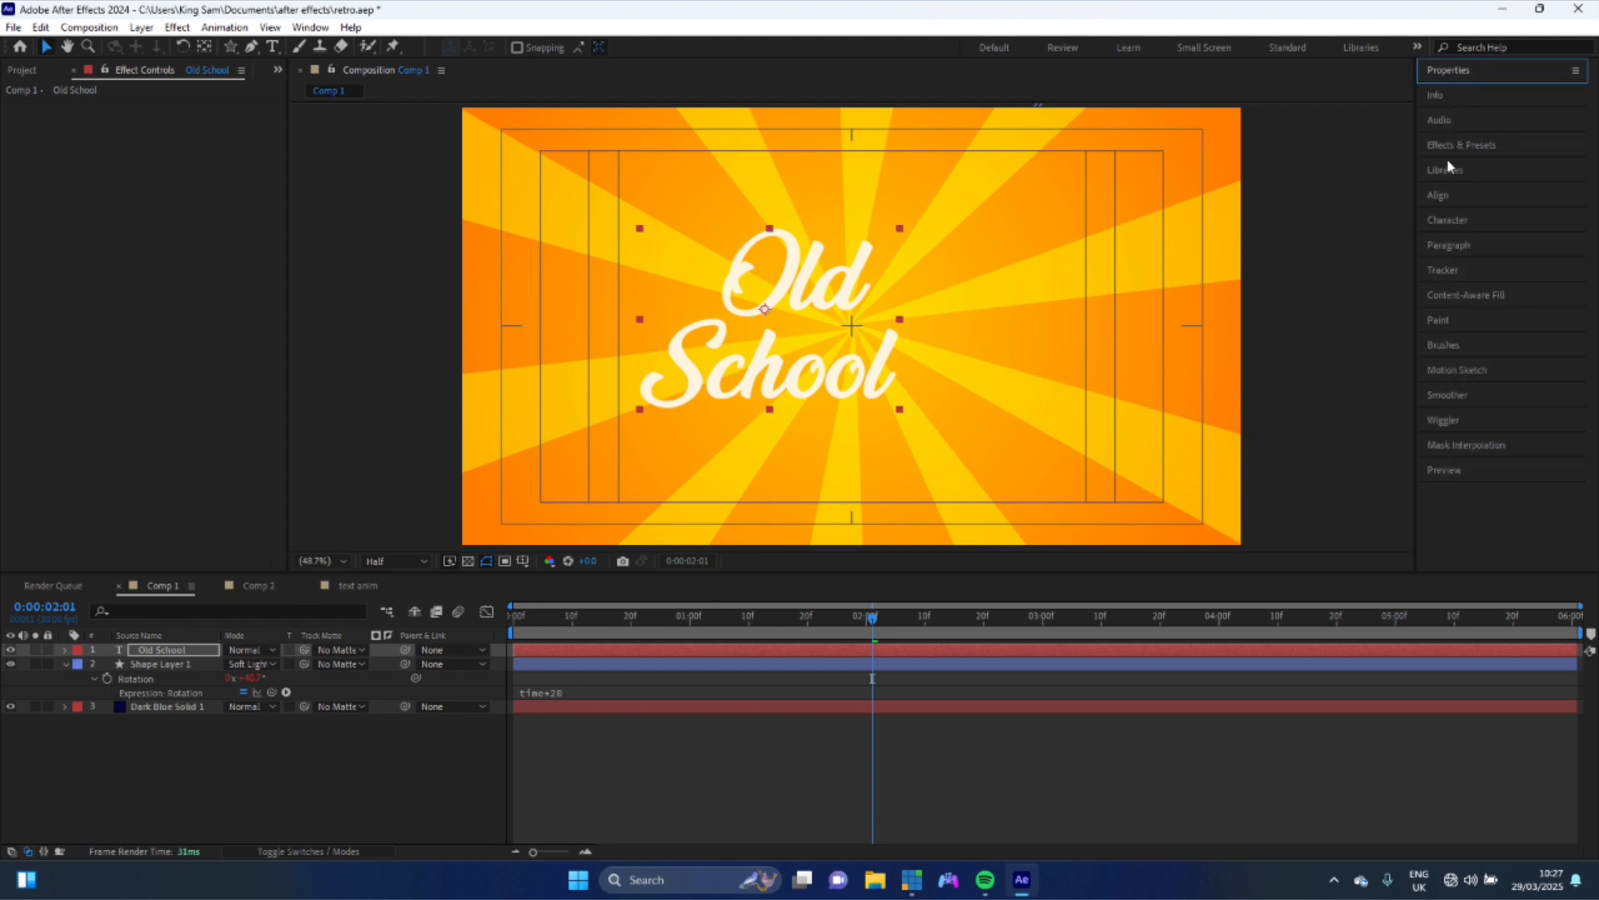
left_click(1438, 194)
left_click(1461, 236)
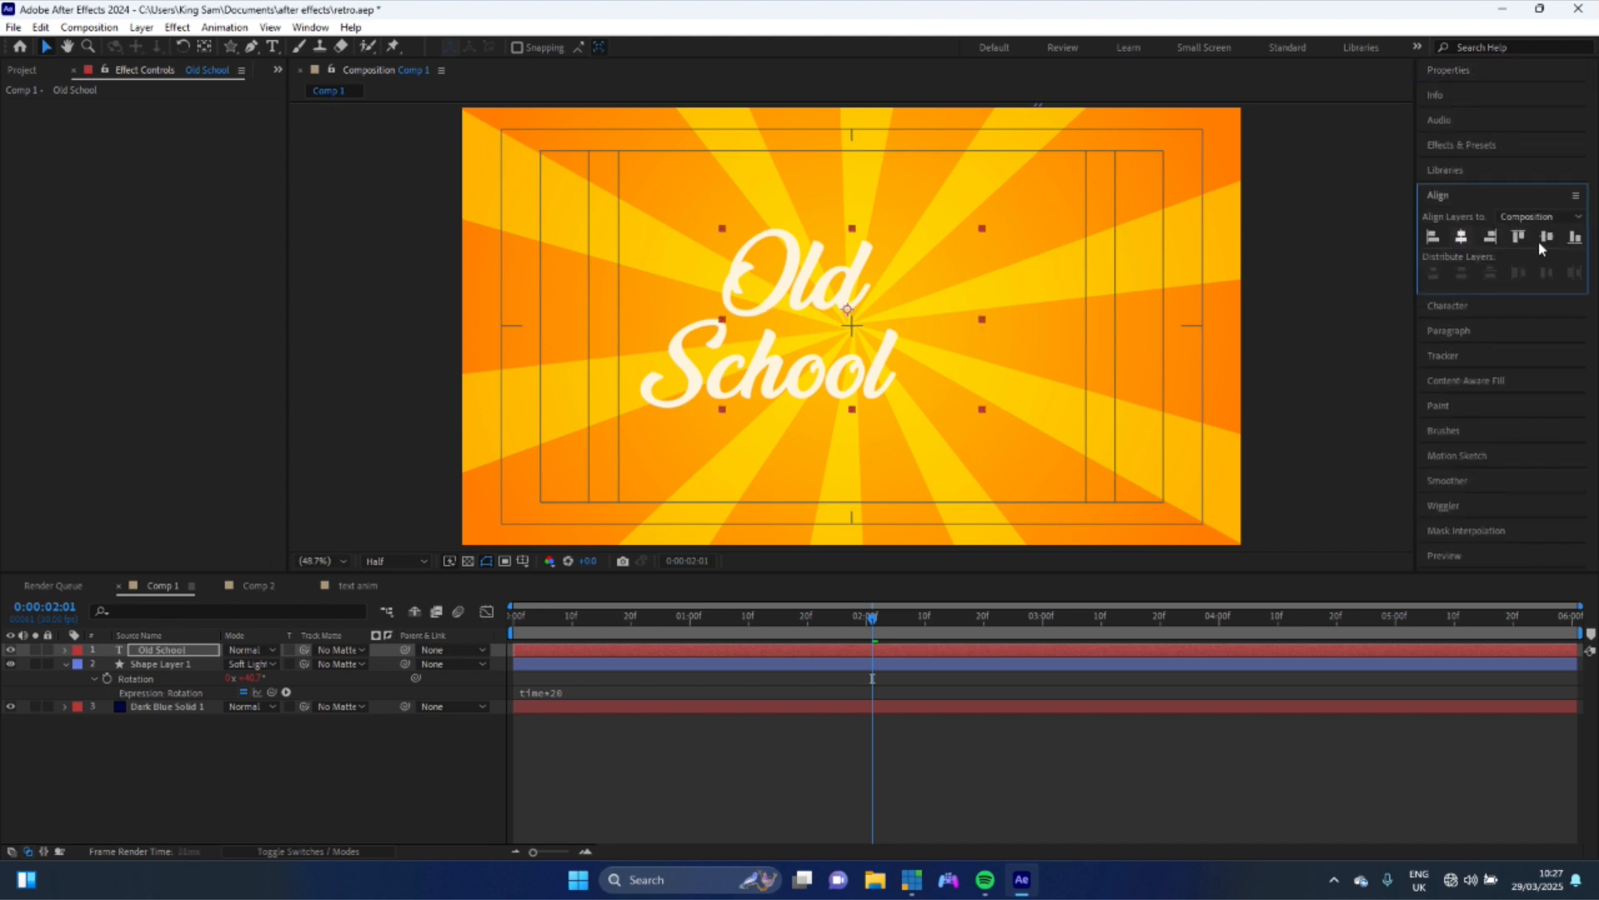
left_click(1547, 237)
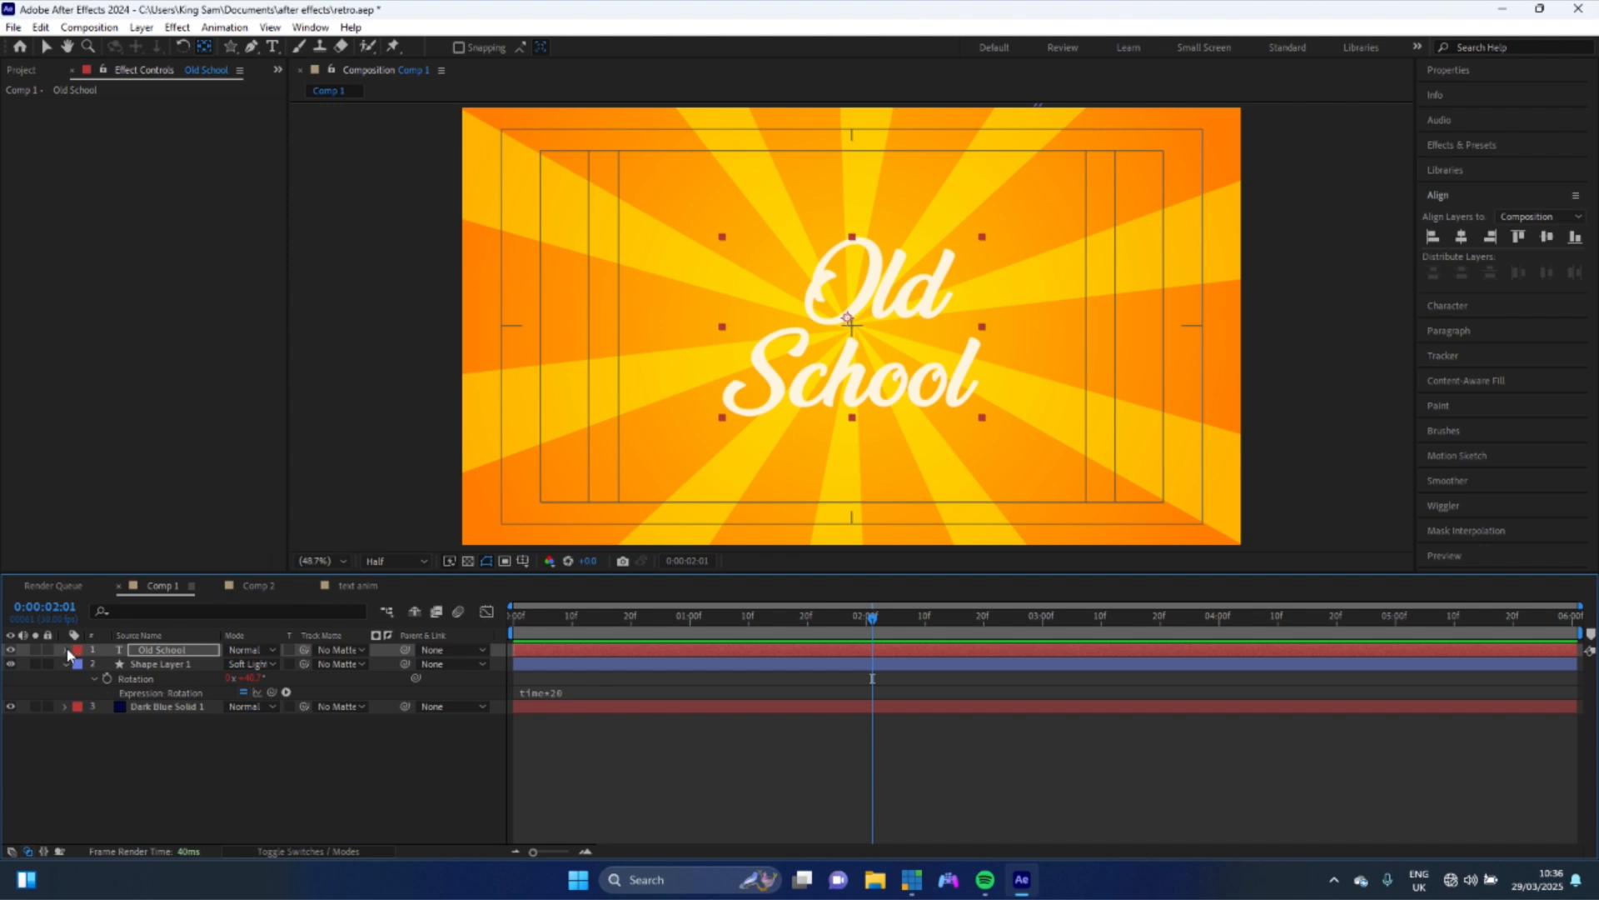
- Add a Position animator to the text layer and set its position offset to 0, 120
left_click(66, 649)
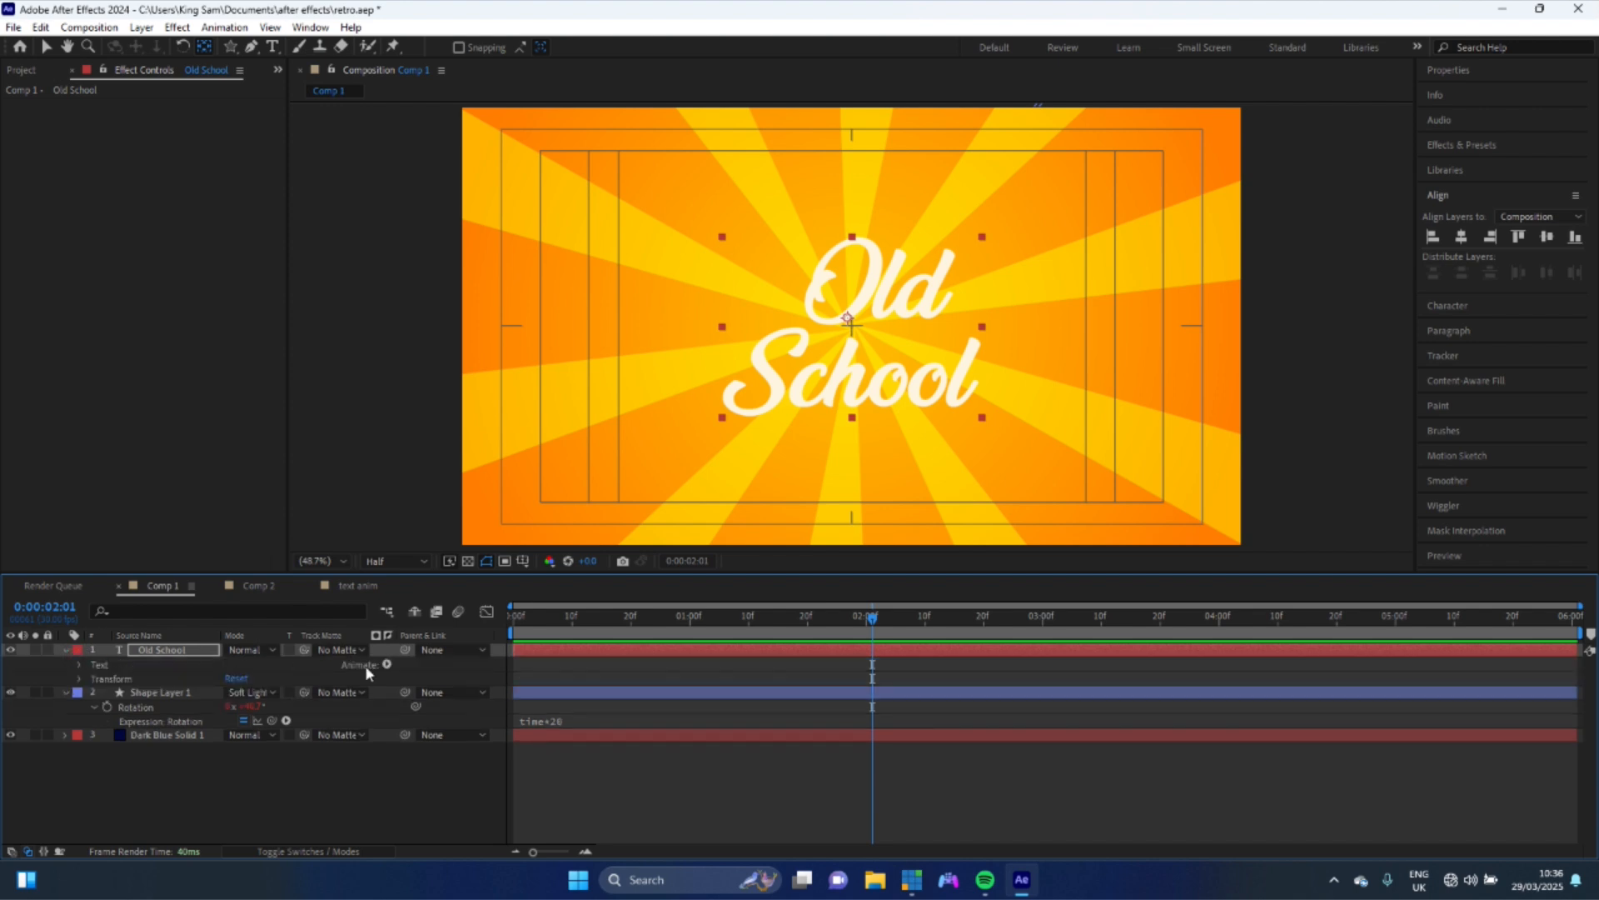
left_click(388, 664)
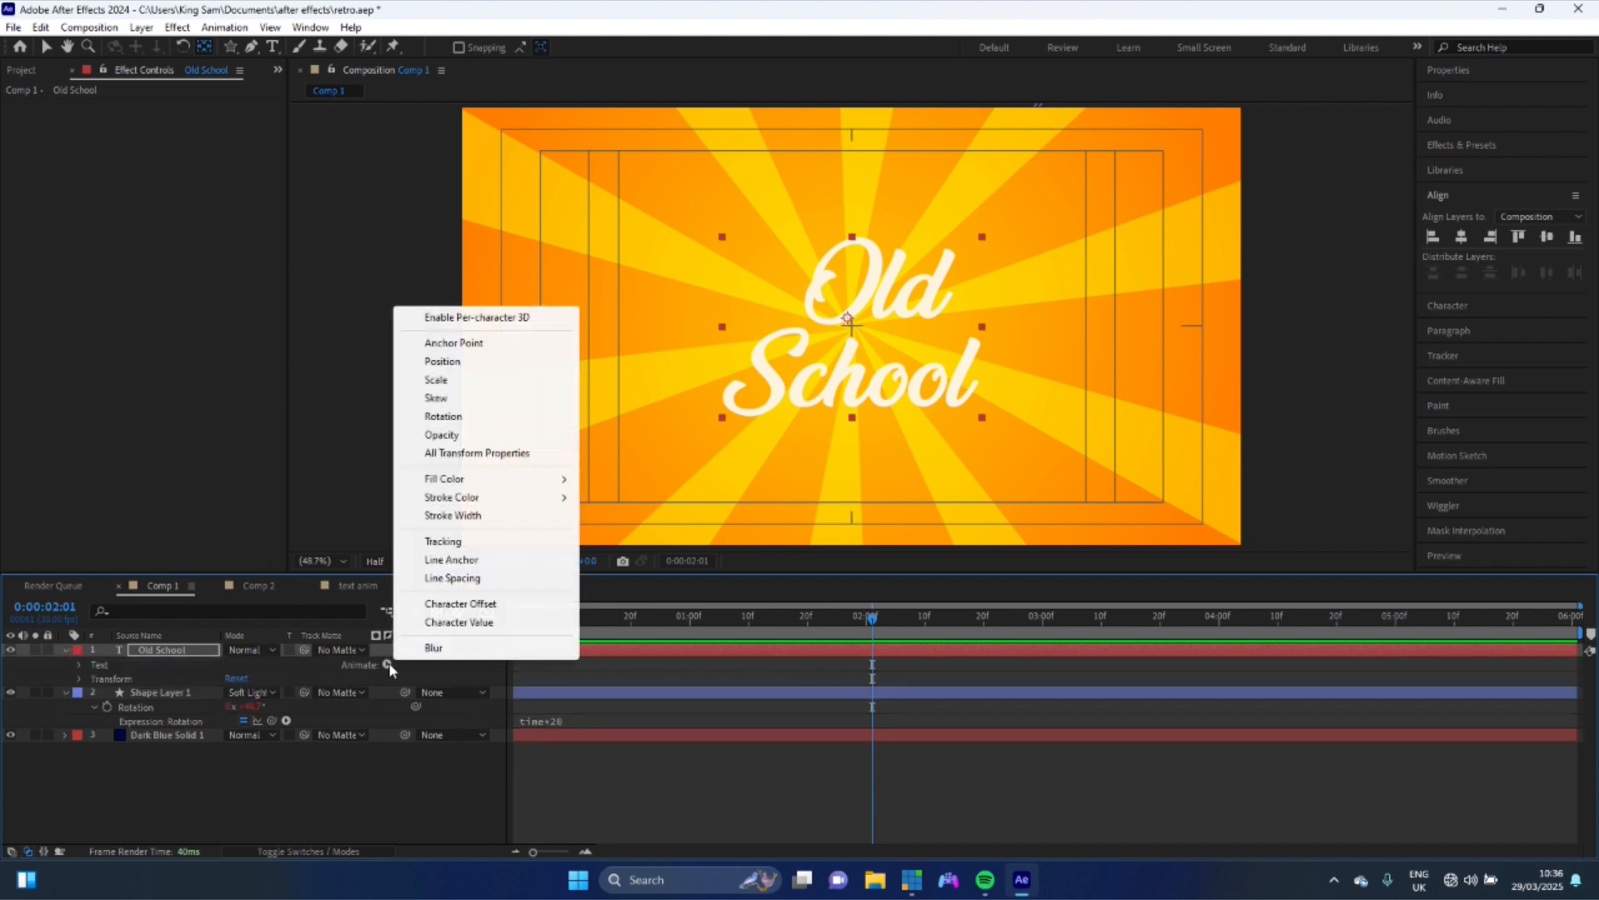
left_click(469, 363)
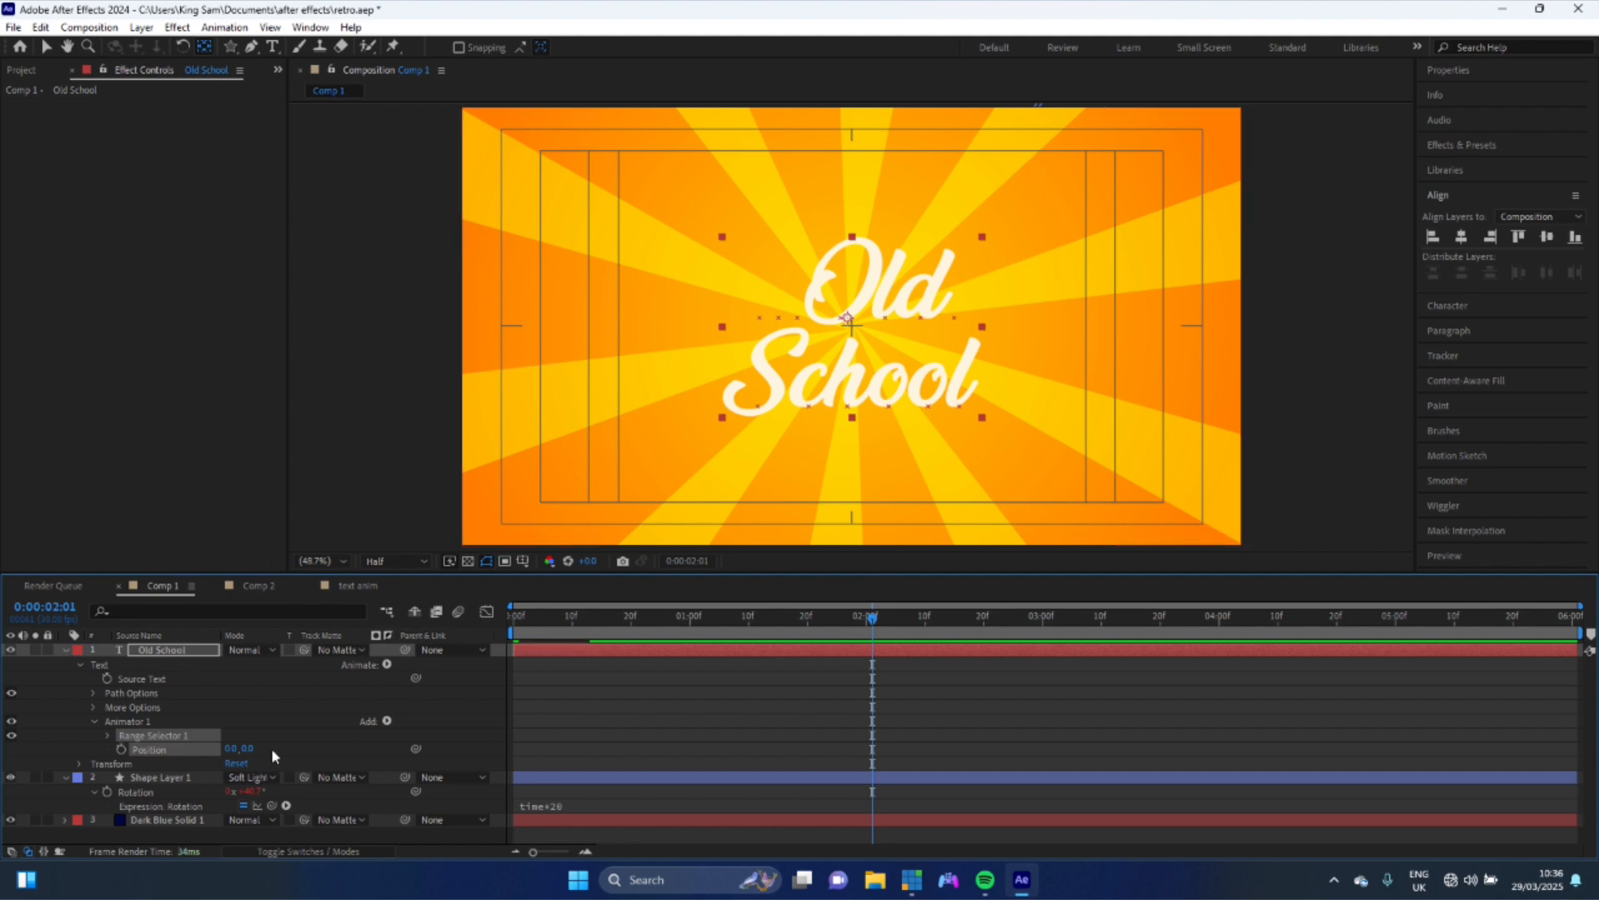
left_click(249, 748)
key("Return")
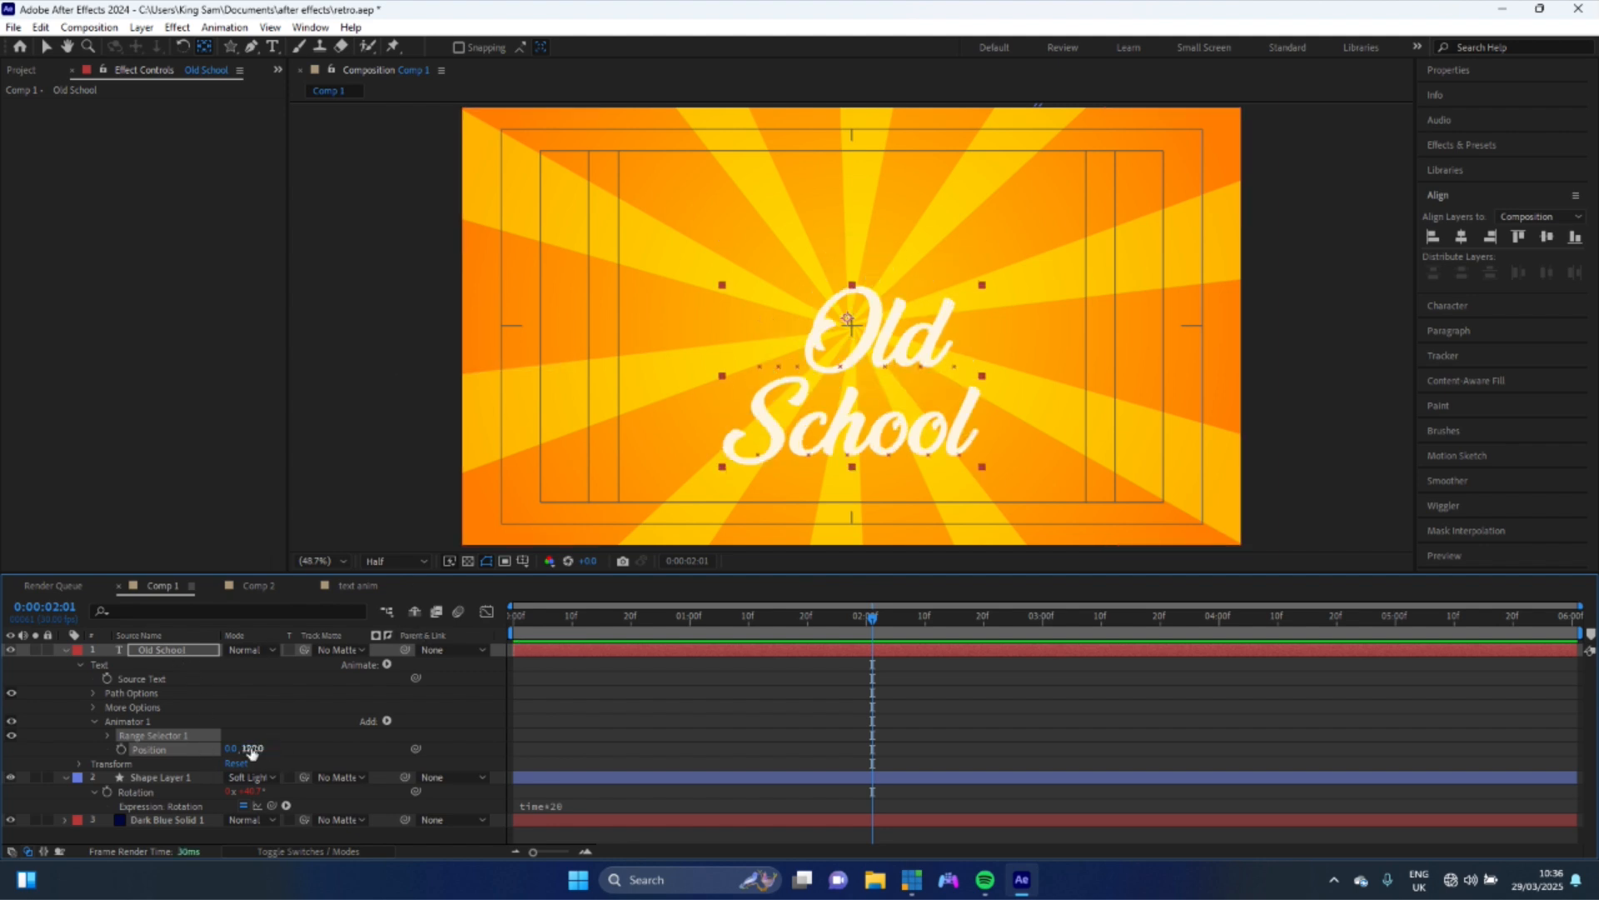
- Expand Range Selector 1 and set a keyframe with Offset at 100% at 1 second
left_click(107, 734)
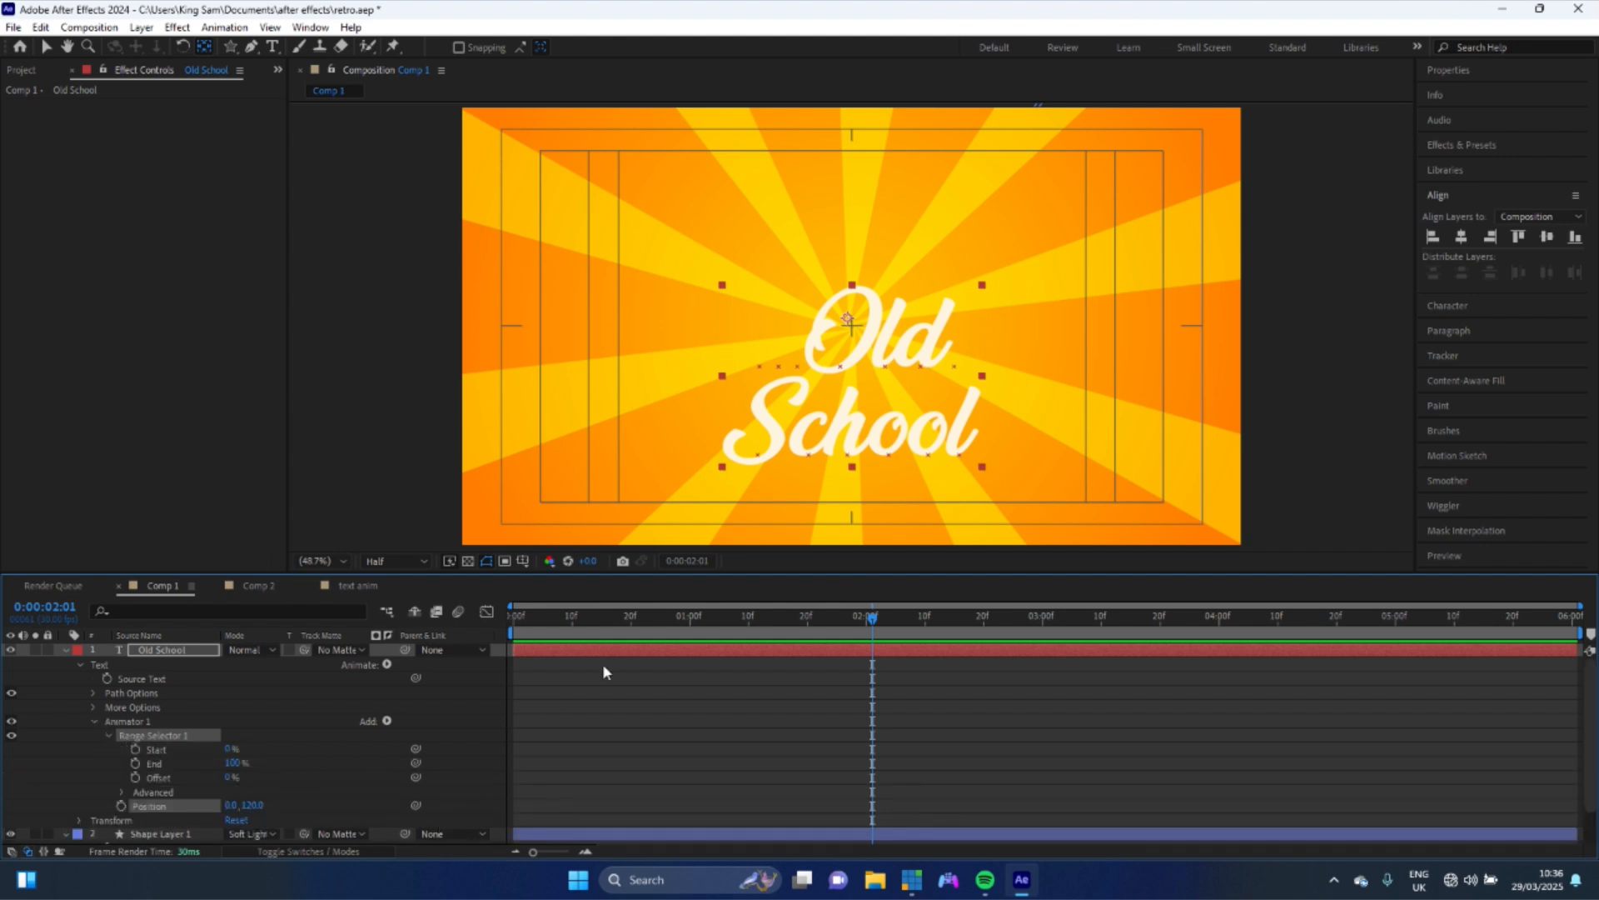
left_click(691, 623)
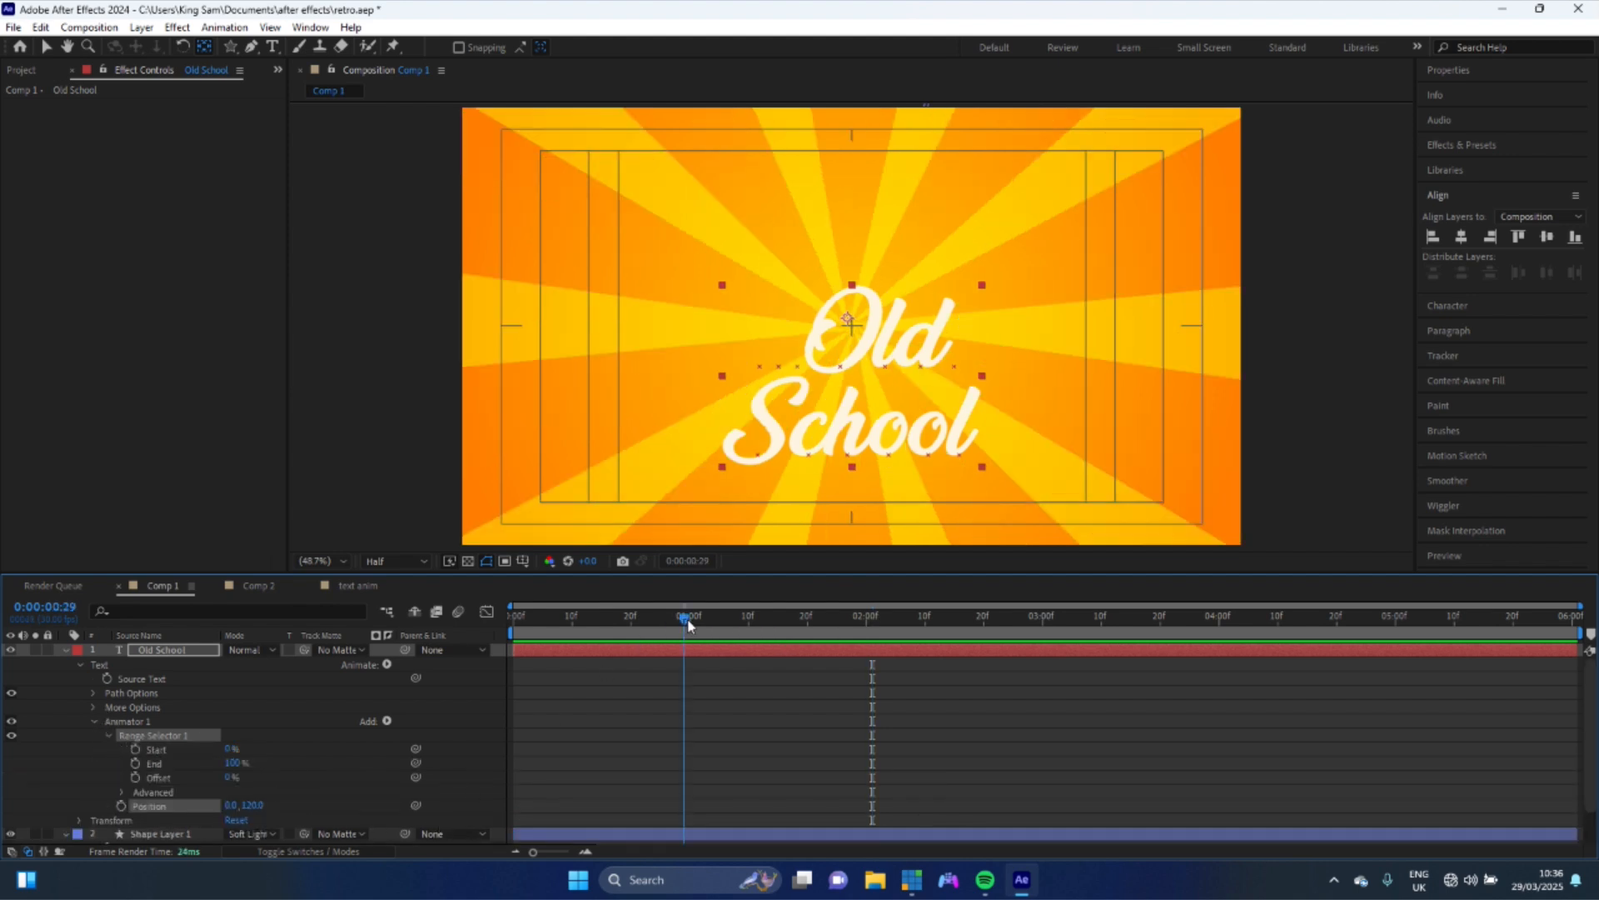
left_click(230, 777)
type("100")
key("Return")
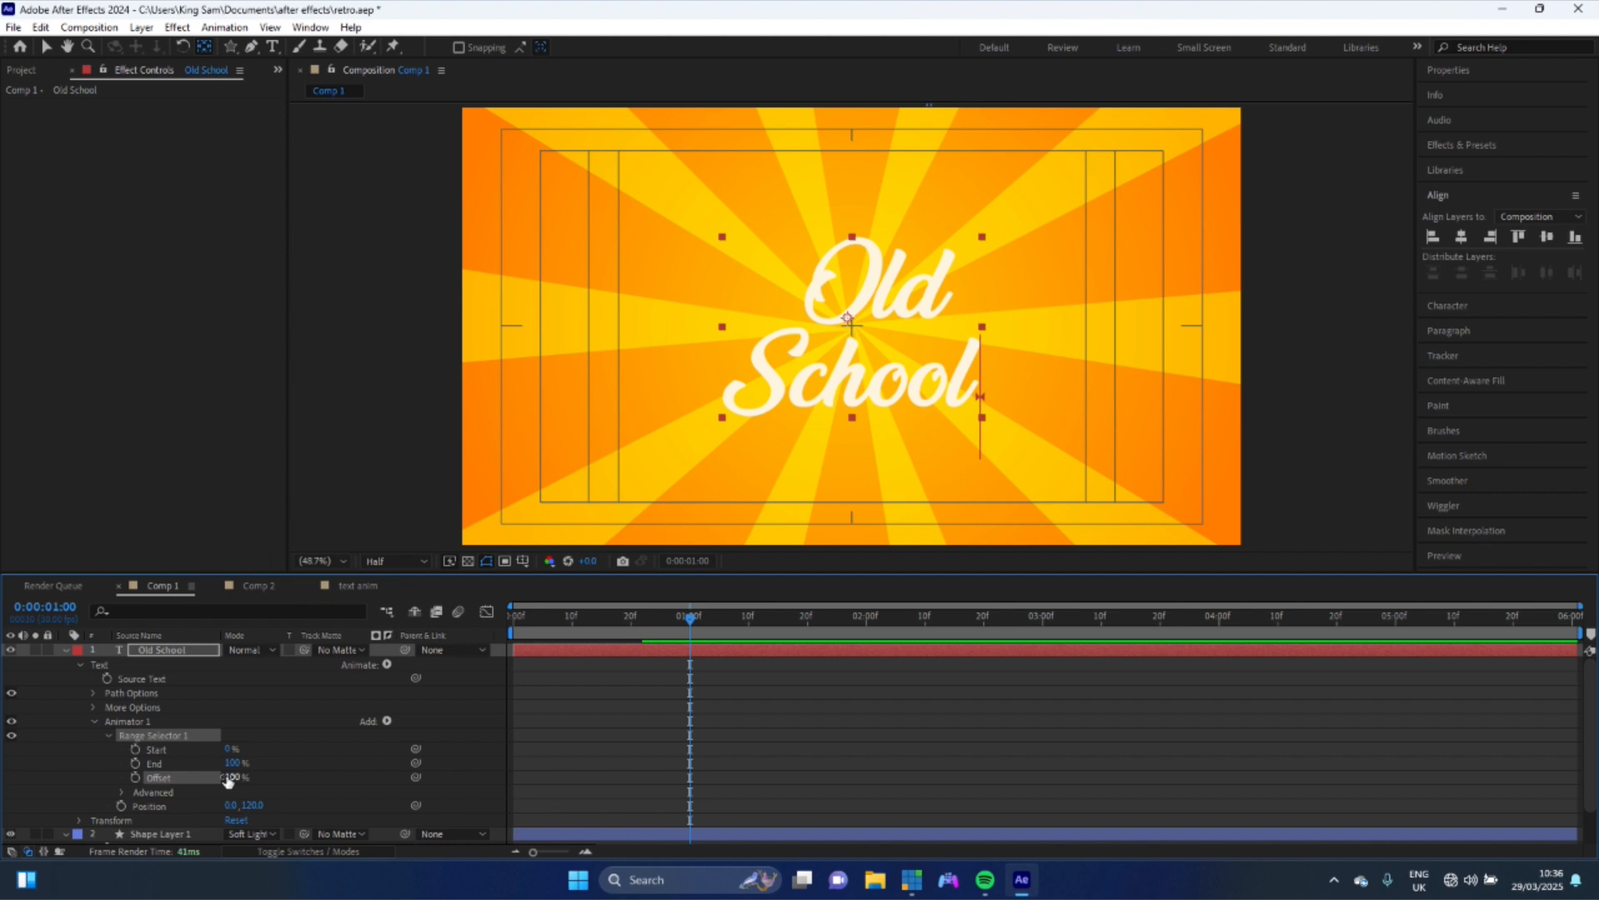
left_click(136, 777)
- Set the range selector Offset to -100% at the start of the timeline
left_click_drag(593, 637, 432, 625)
left_click(233, 777)
type("-100")
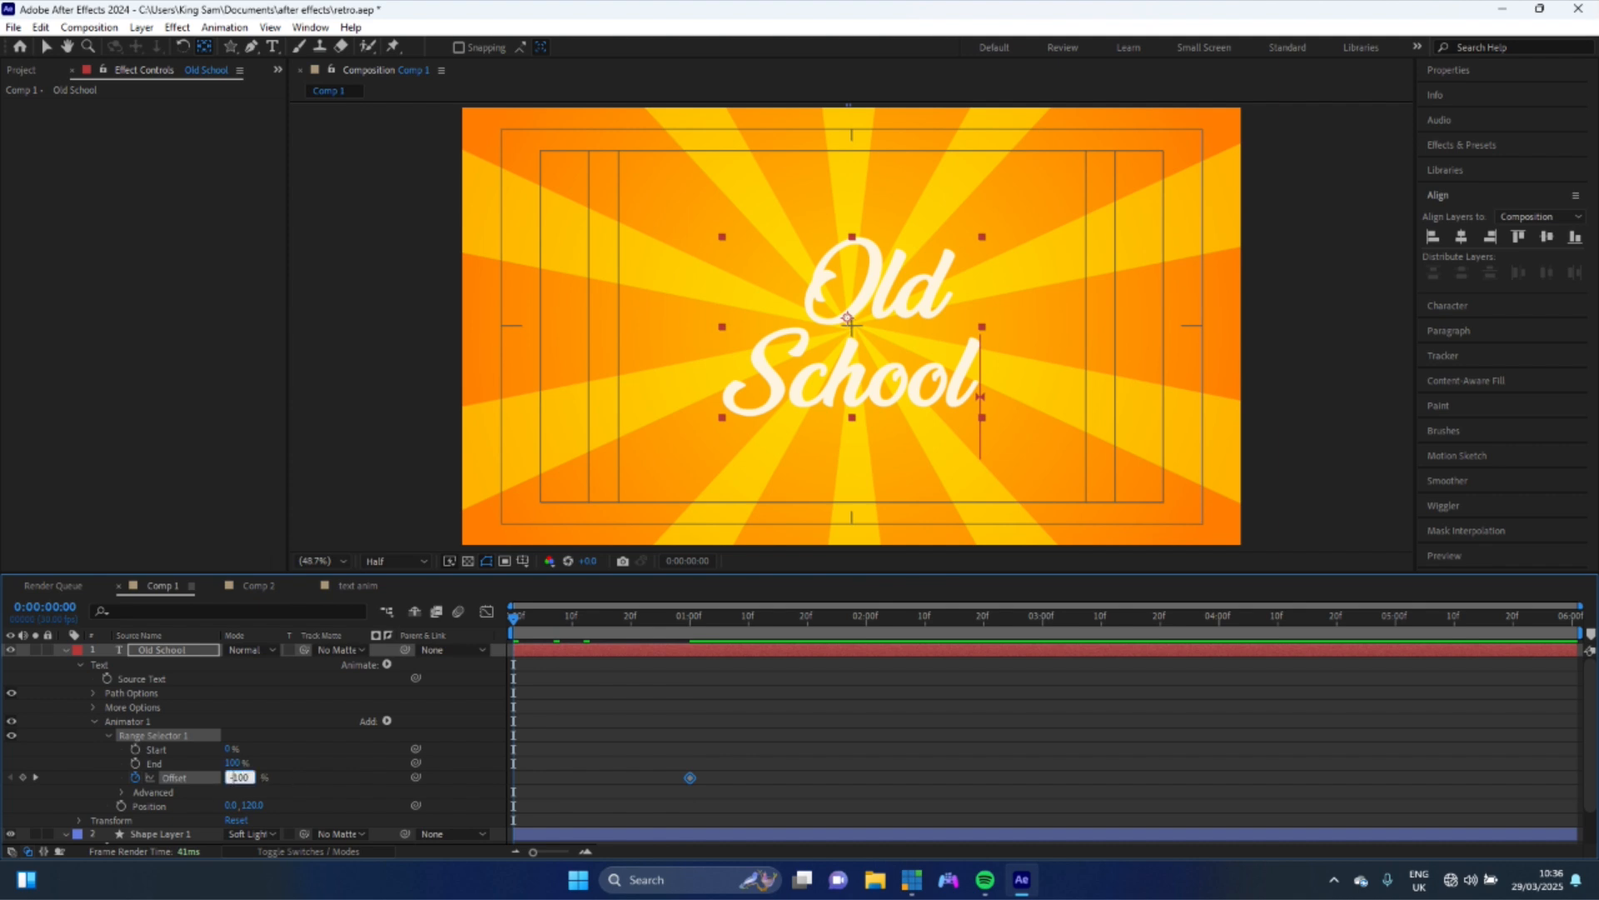
key("Return")
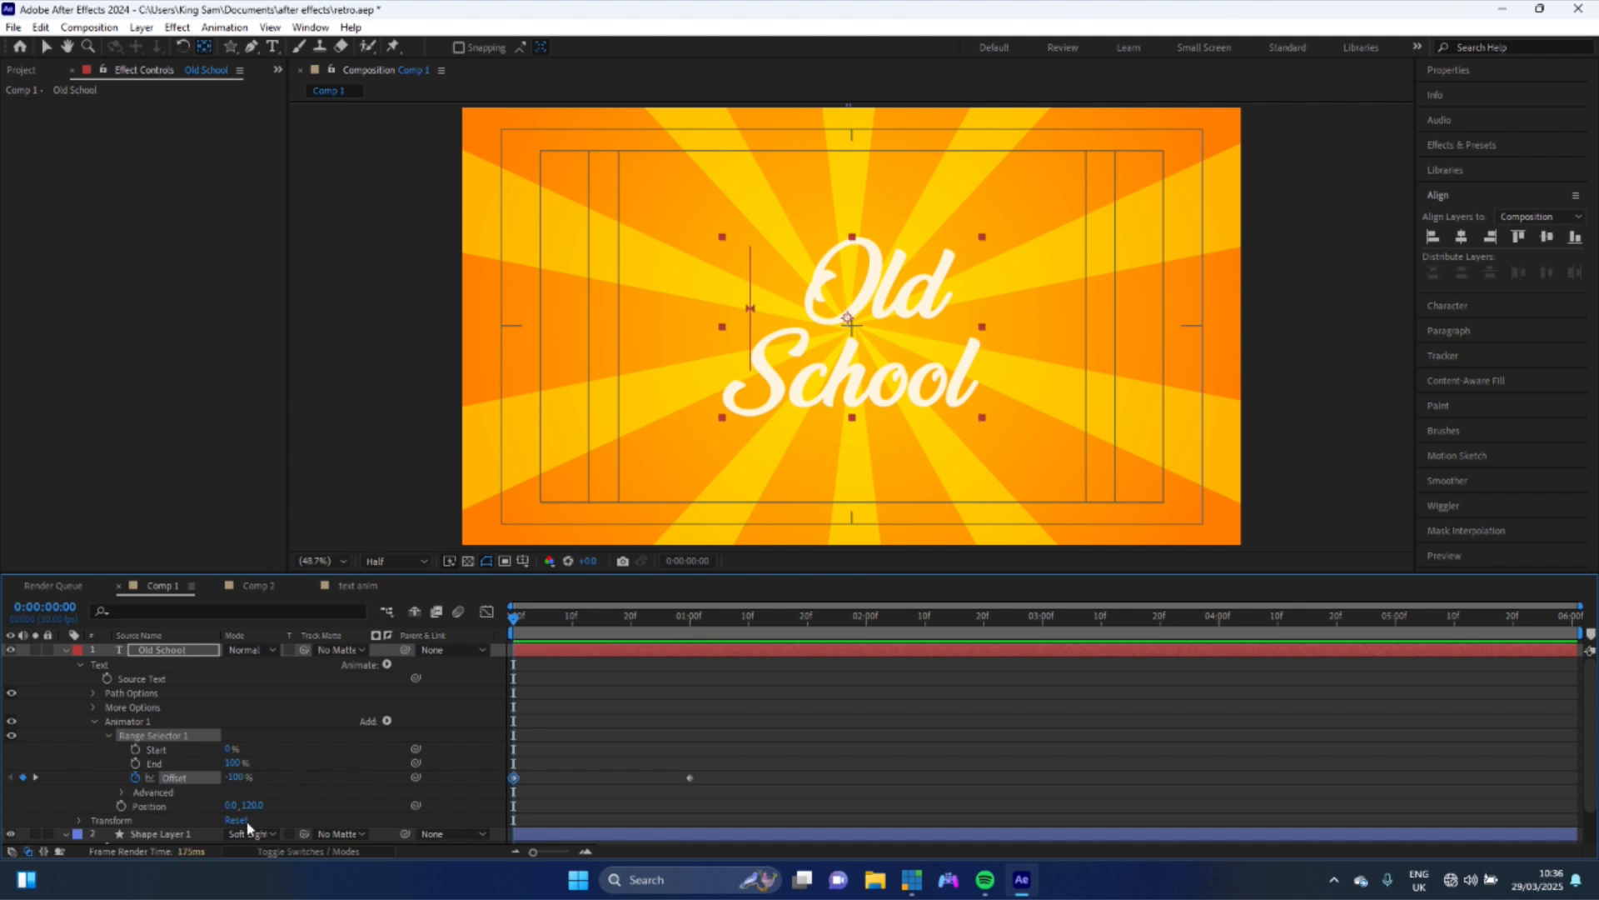
- Open the range selector's Advanced options and set Shape to Ramp Up
left_click(124, 792)
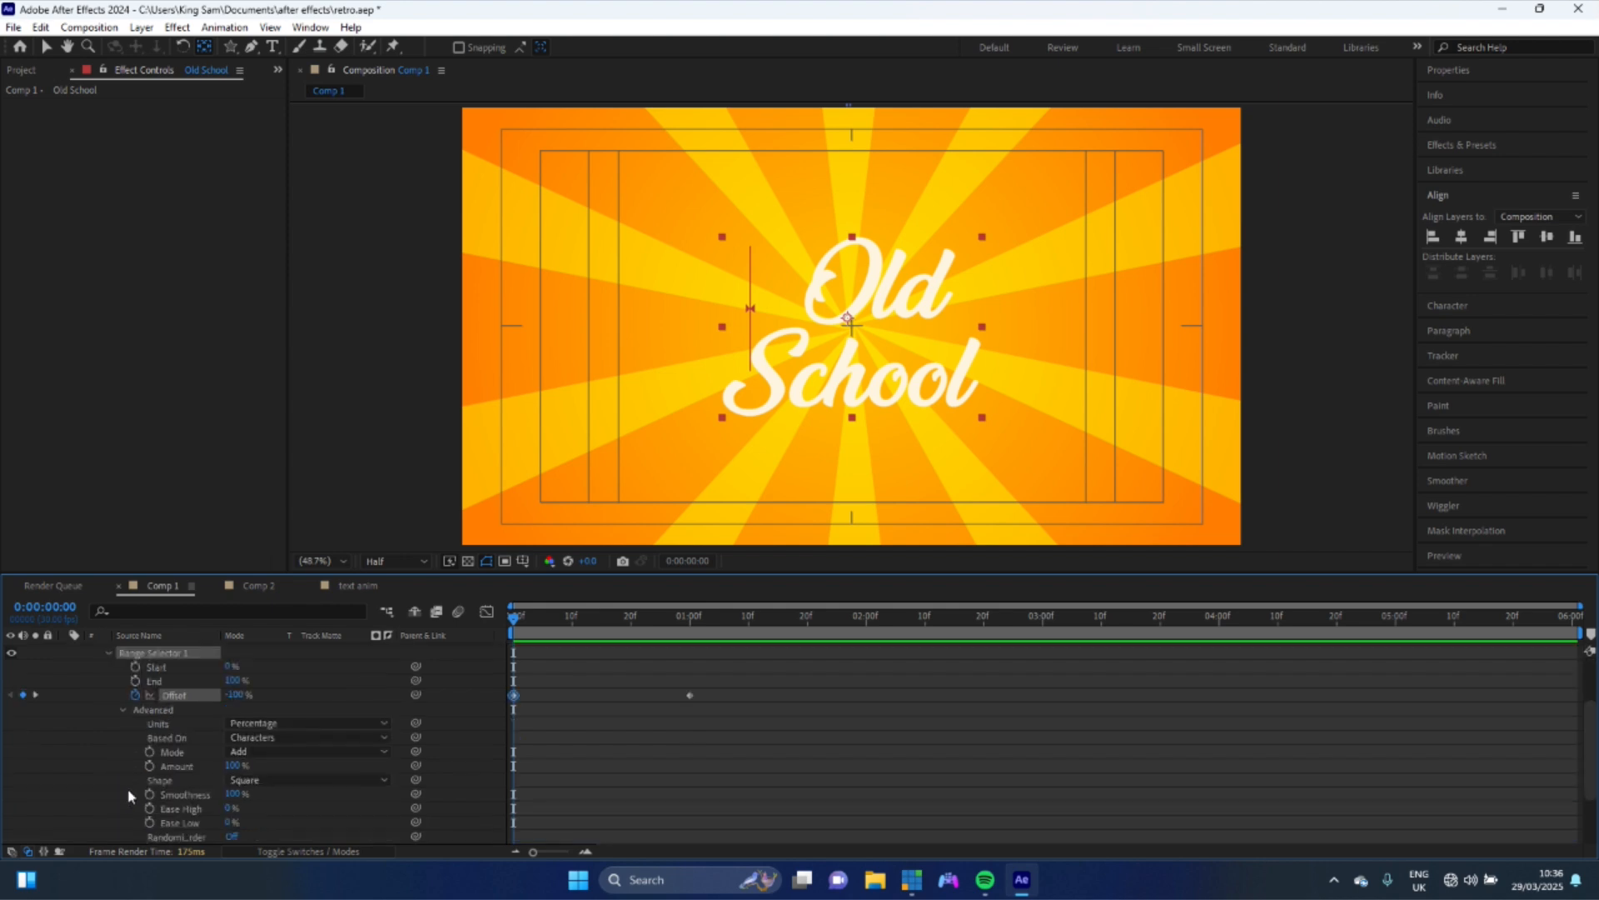
left_click(250, 779)
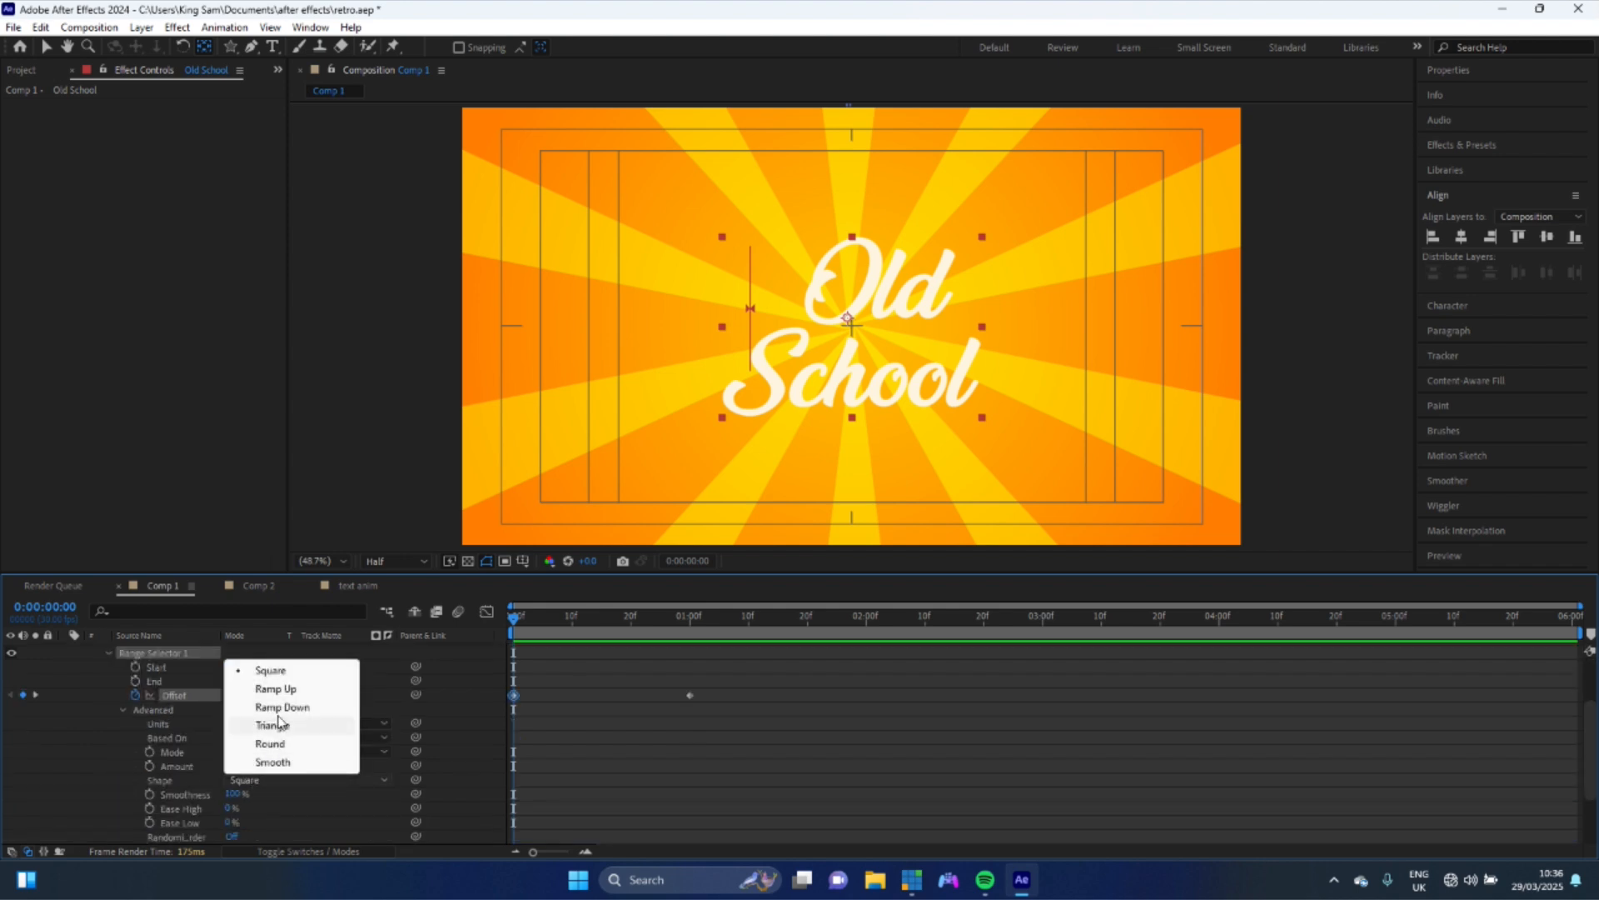
left_click(275, 689)
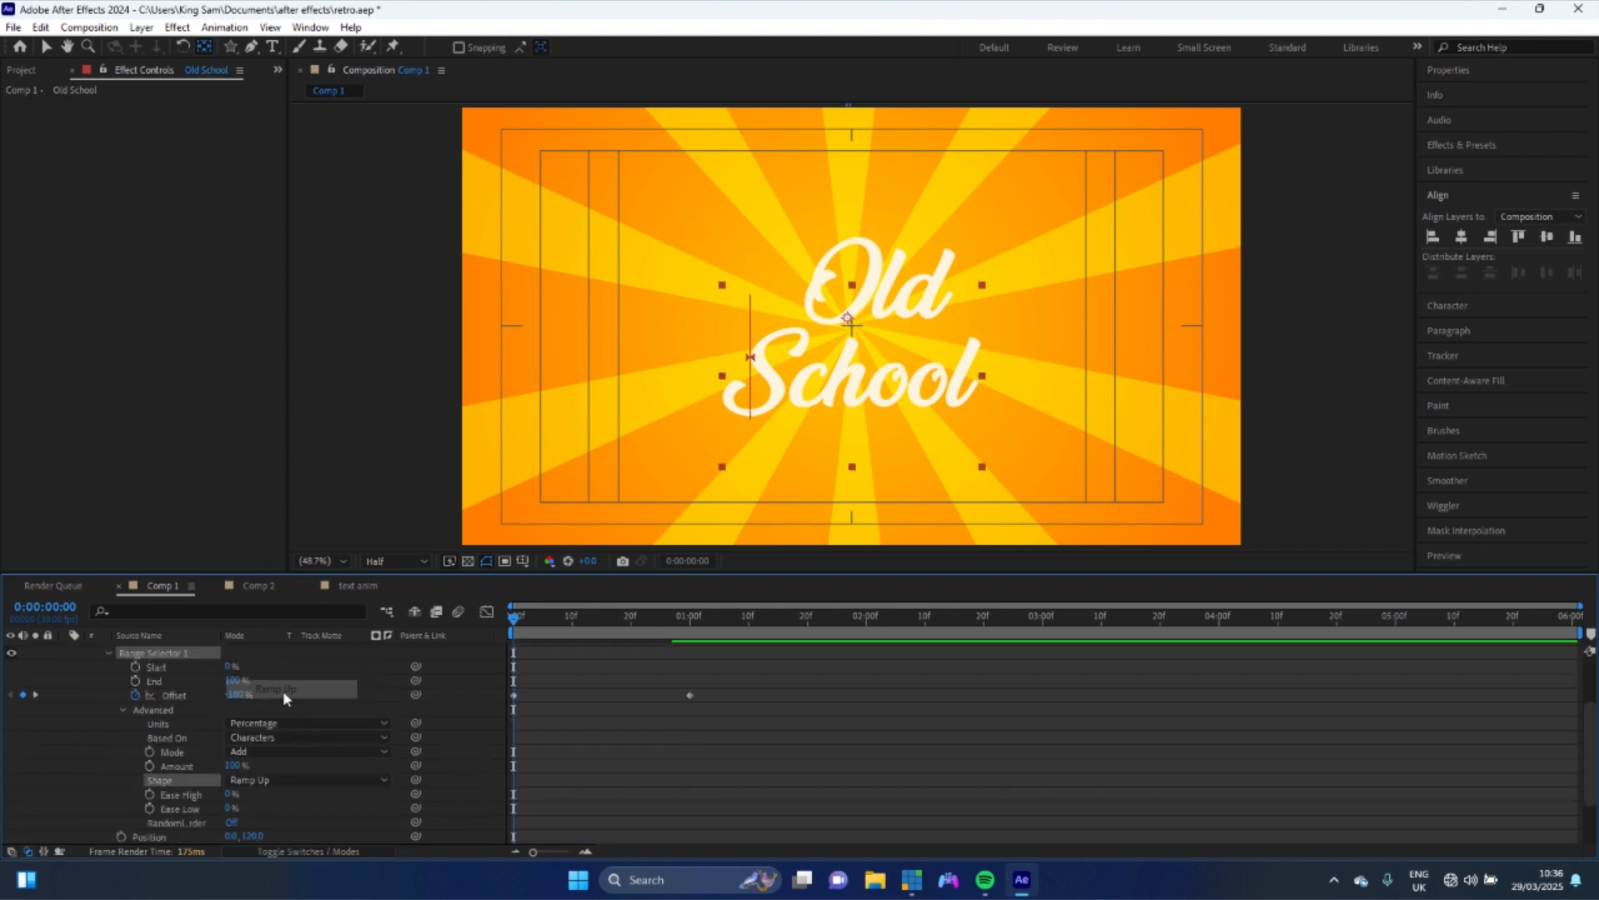
- Set the range selector's Ease High and Ease Low to 50%
left_click(227, 794)
type("5")
key("Return")
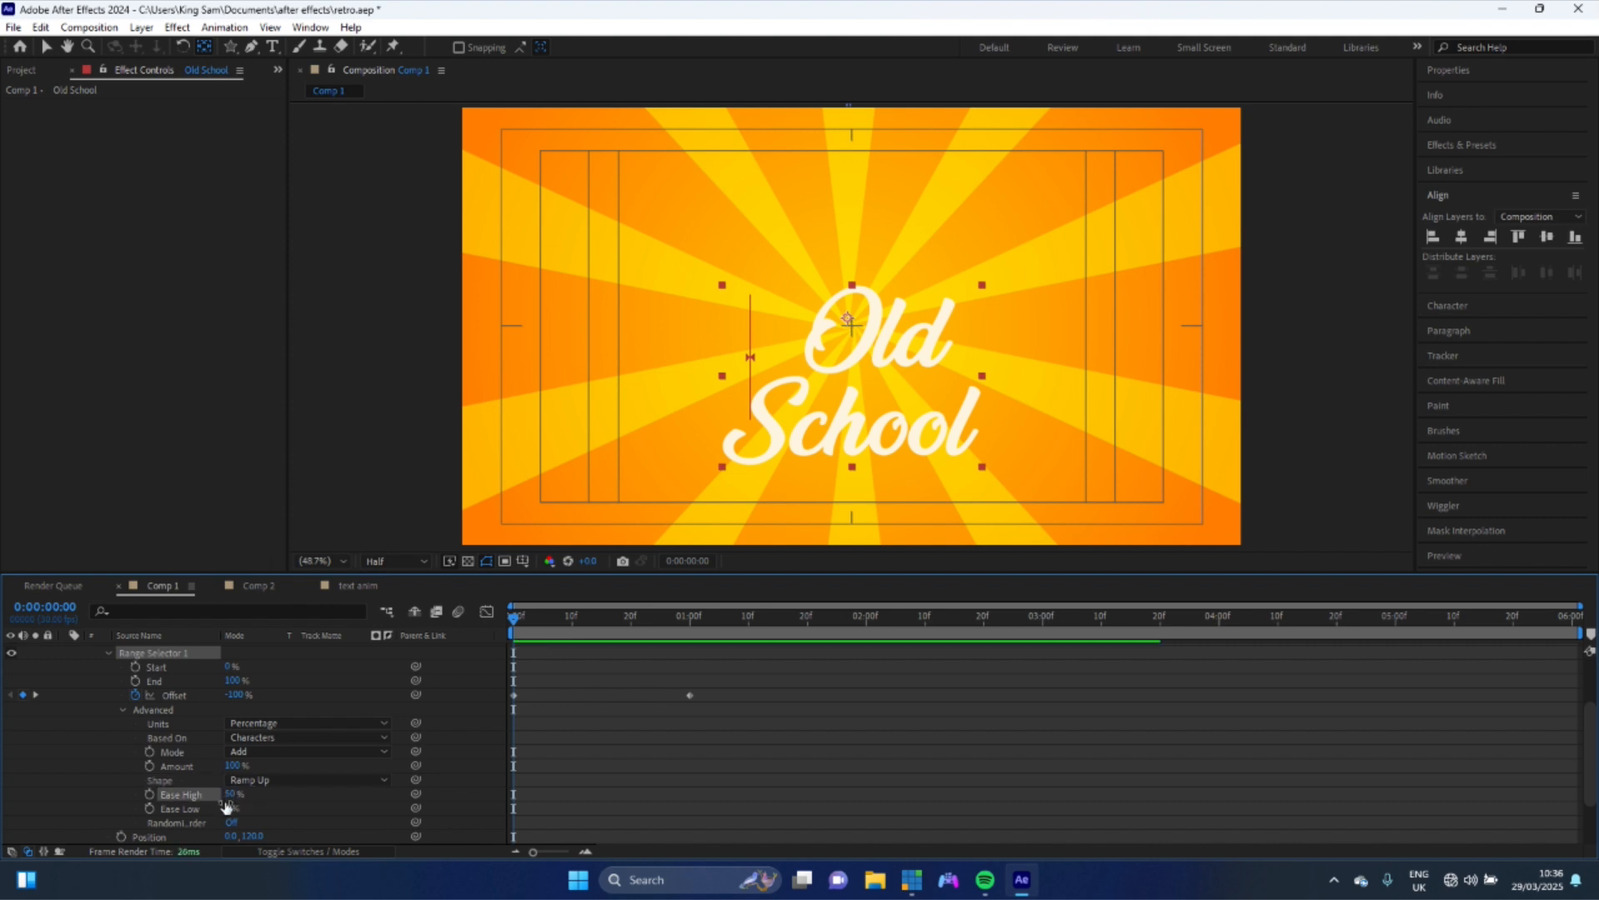
left_click(231, 807)
type("50")
key("Return")
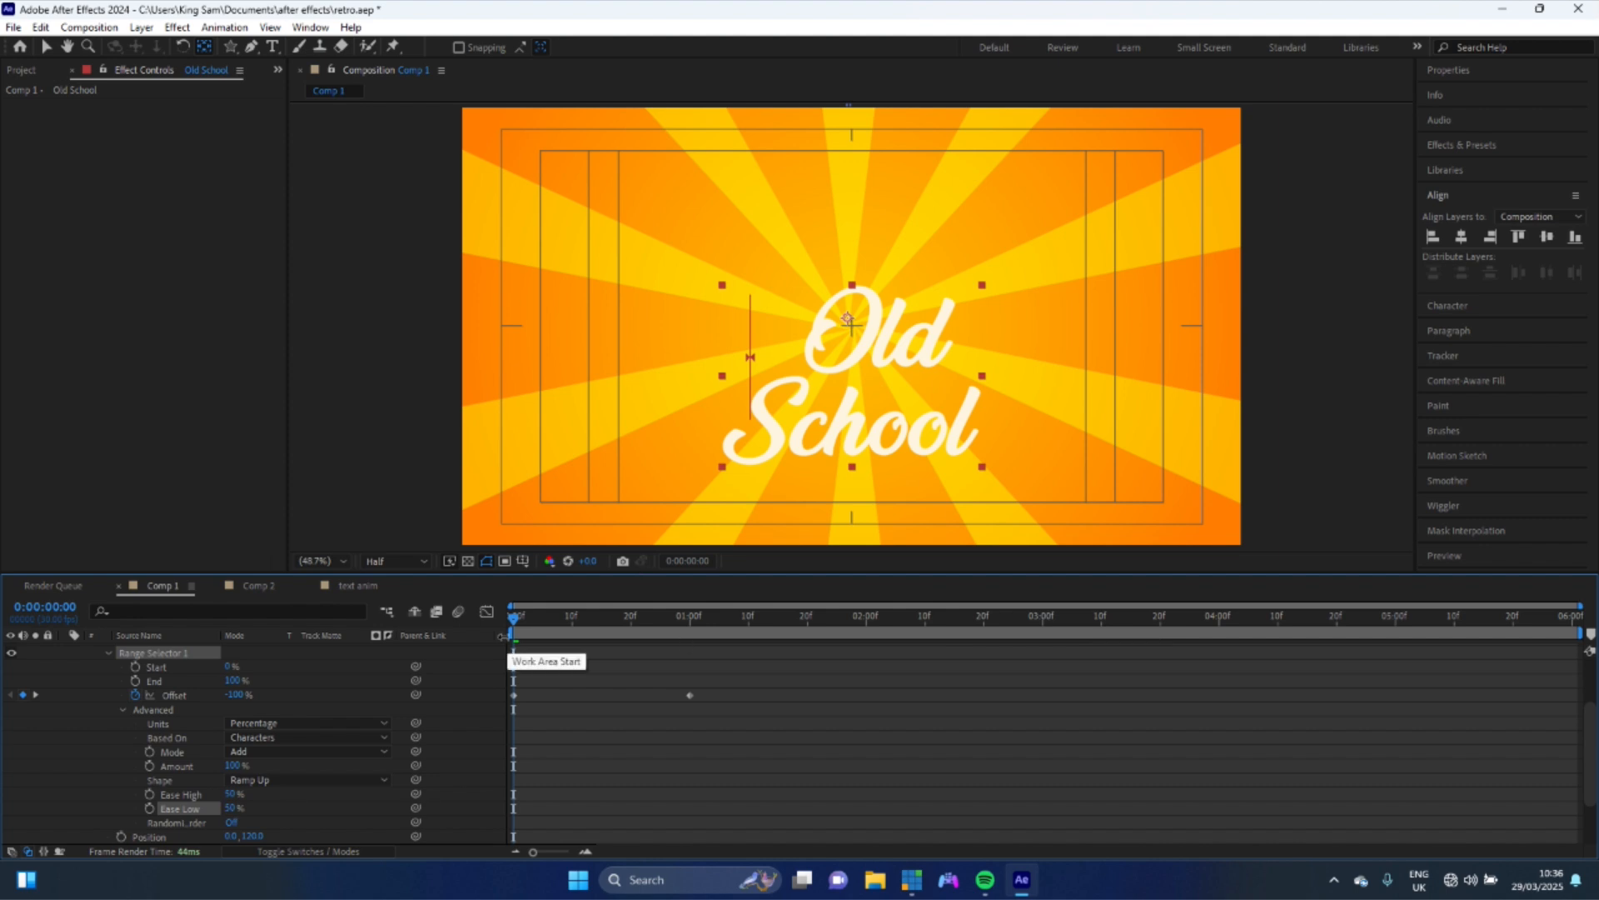
- Preview the text animation playback
key("space")
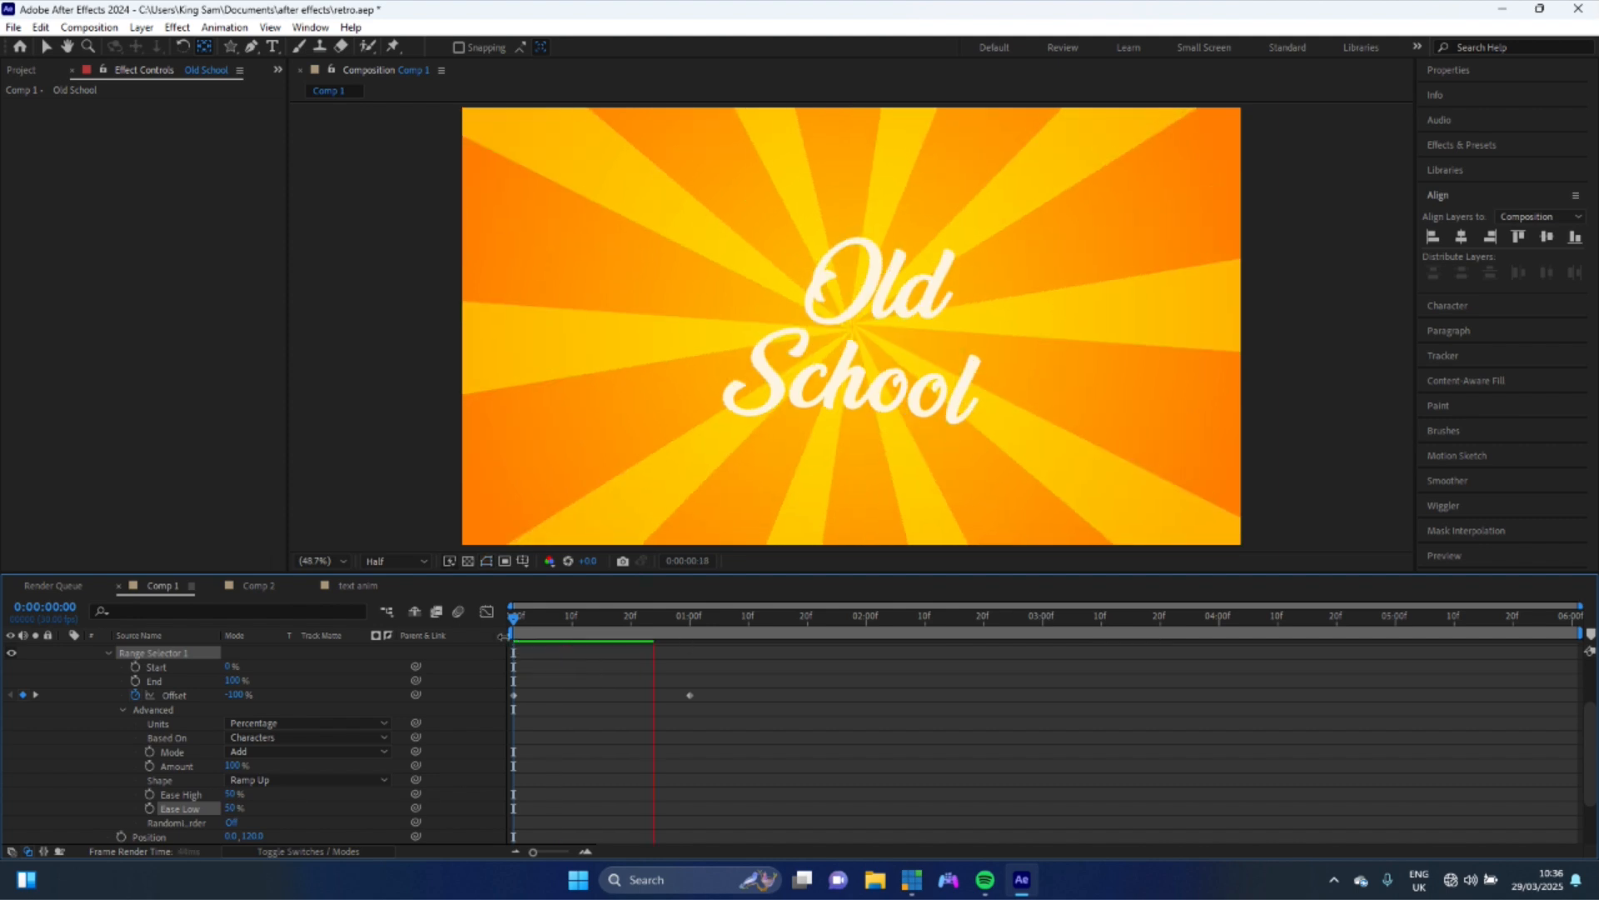
key("space")
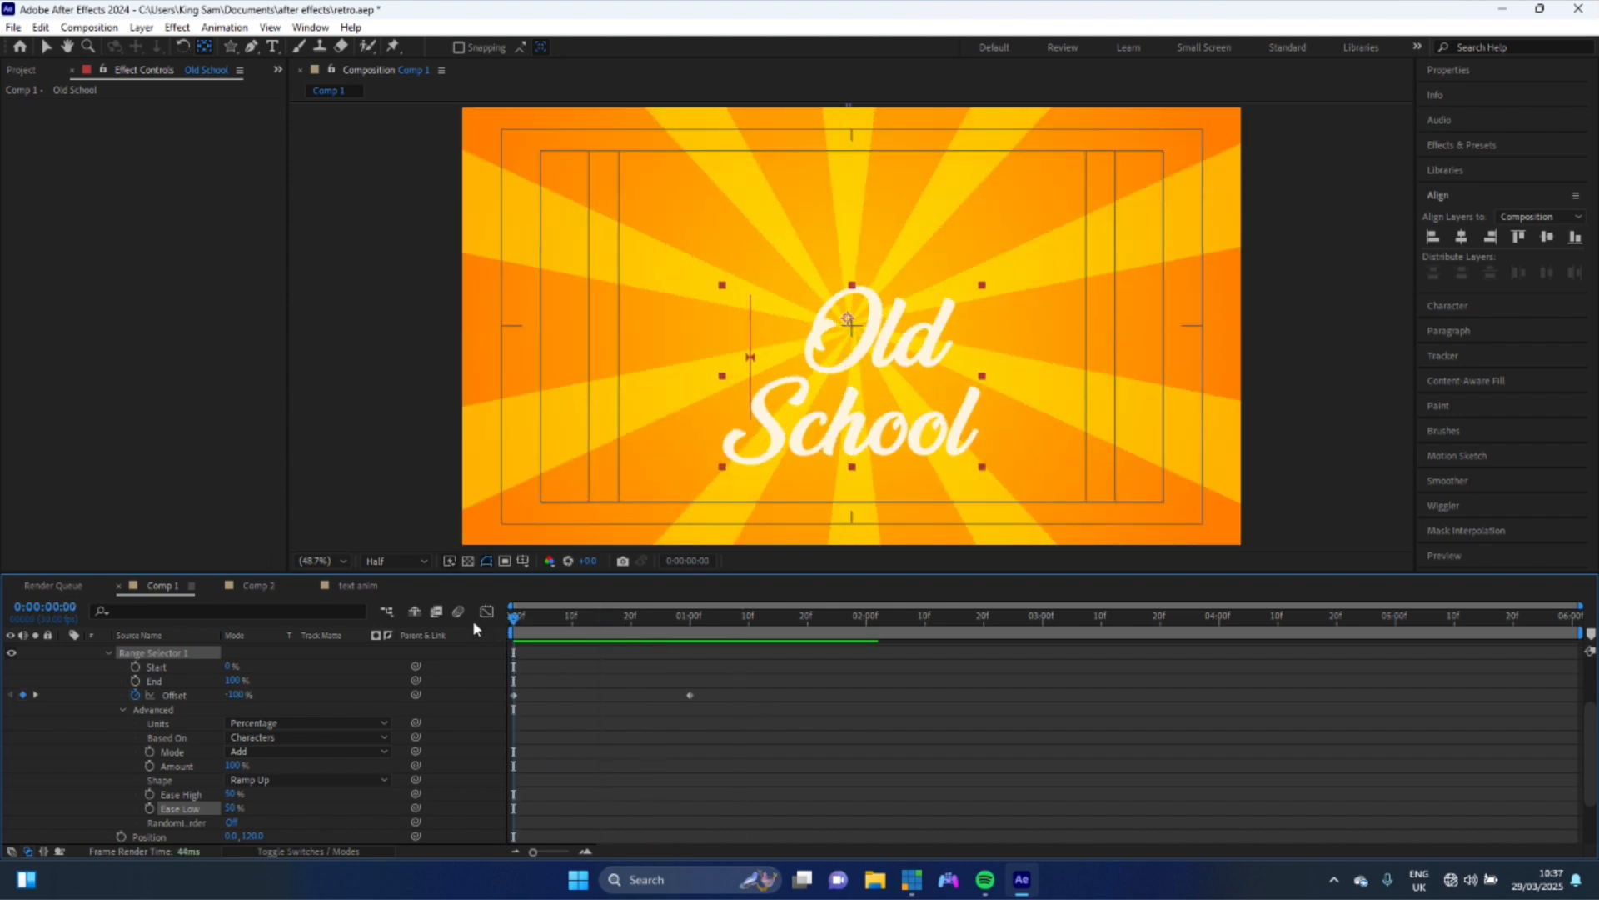
key("space")
key("space")
- Pre-compose the Old School text layer into a new composition named "text ani"
scroll(467, 643, "up", 3)
left_click(166, 654)
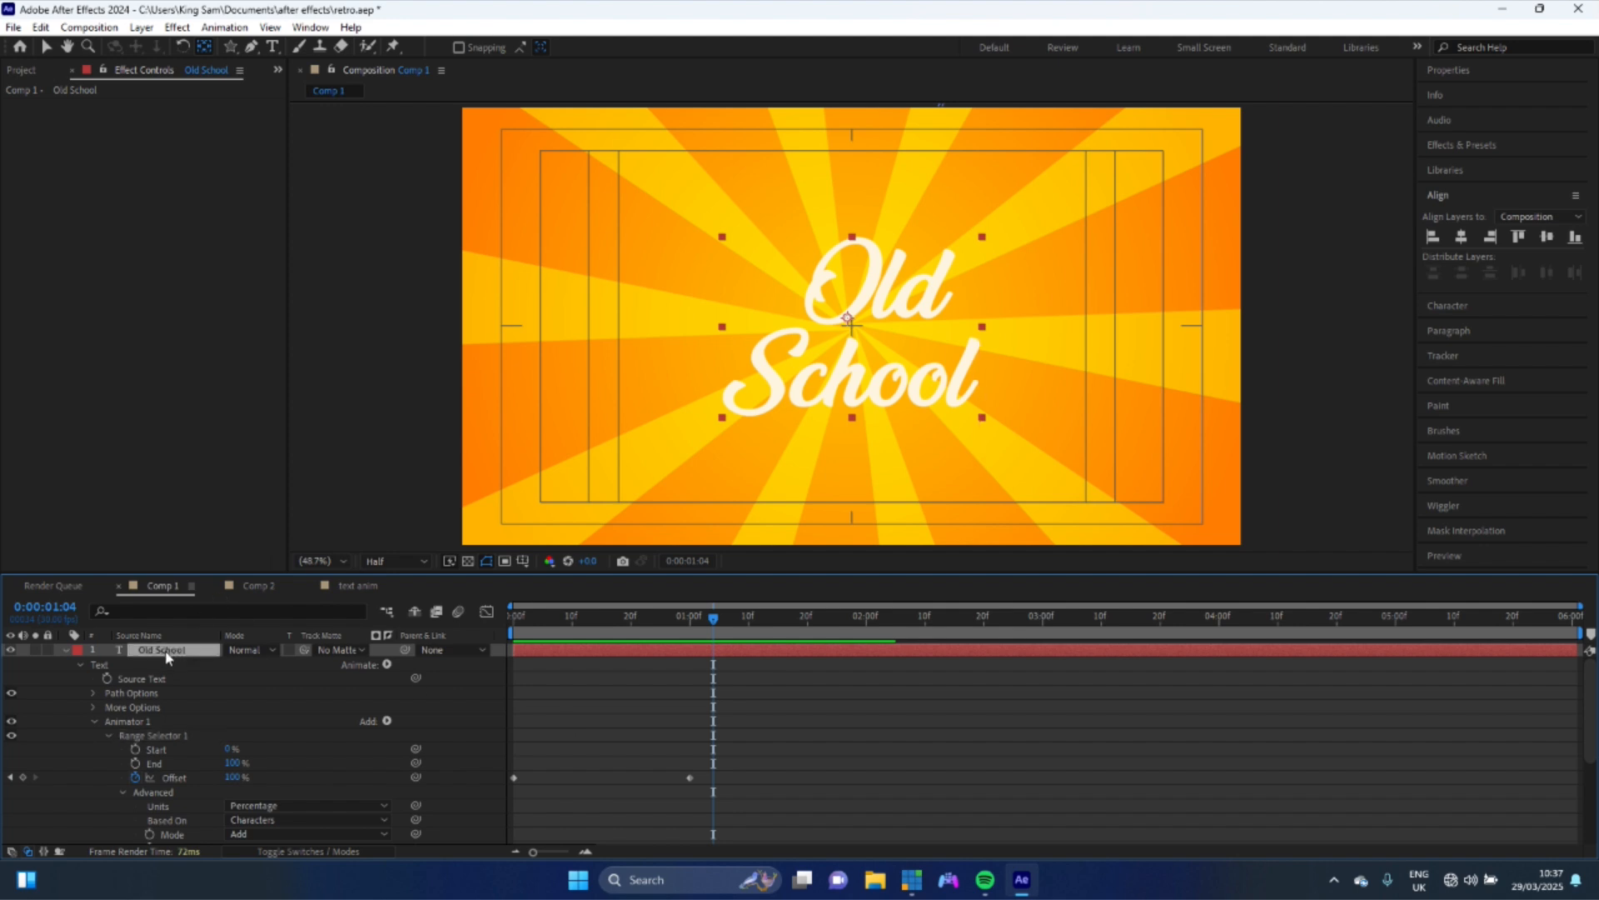
right_click(167, 658)
left_click(236, 543)
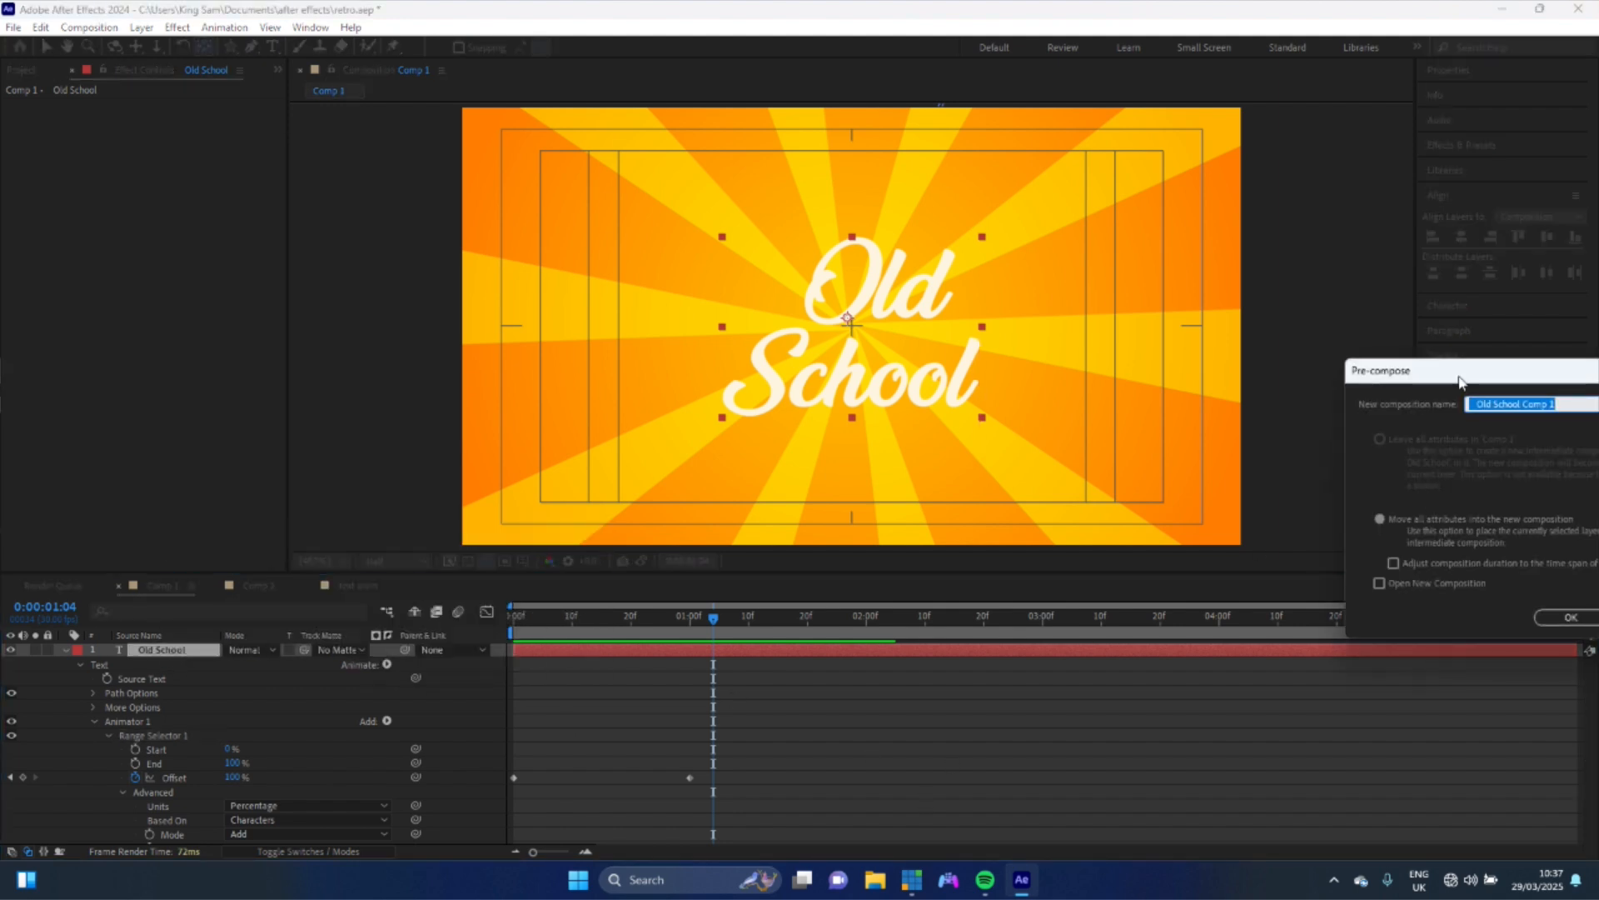
left_click_drag(1463, 381, 1066, 408)
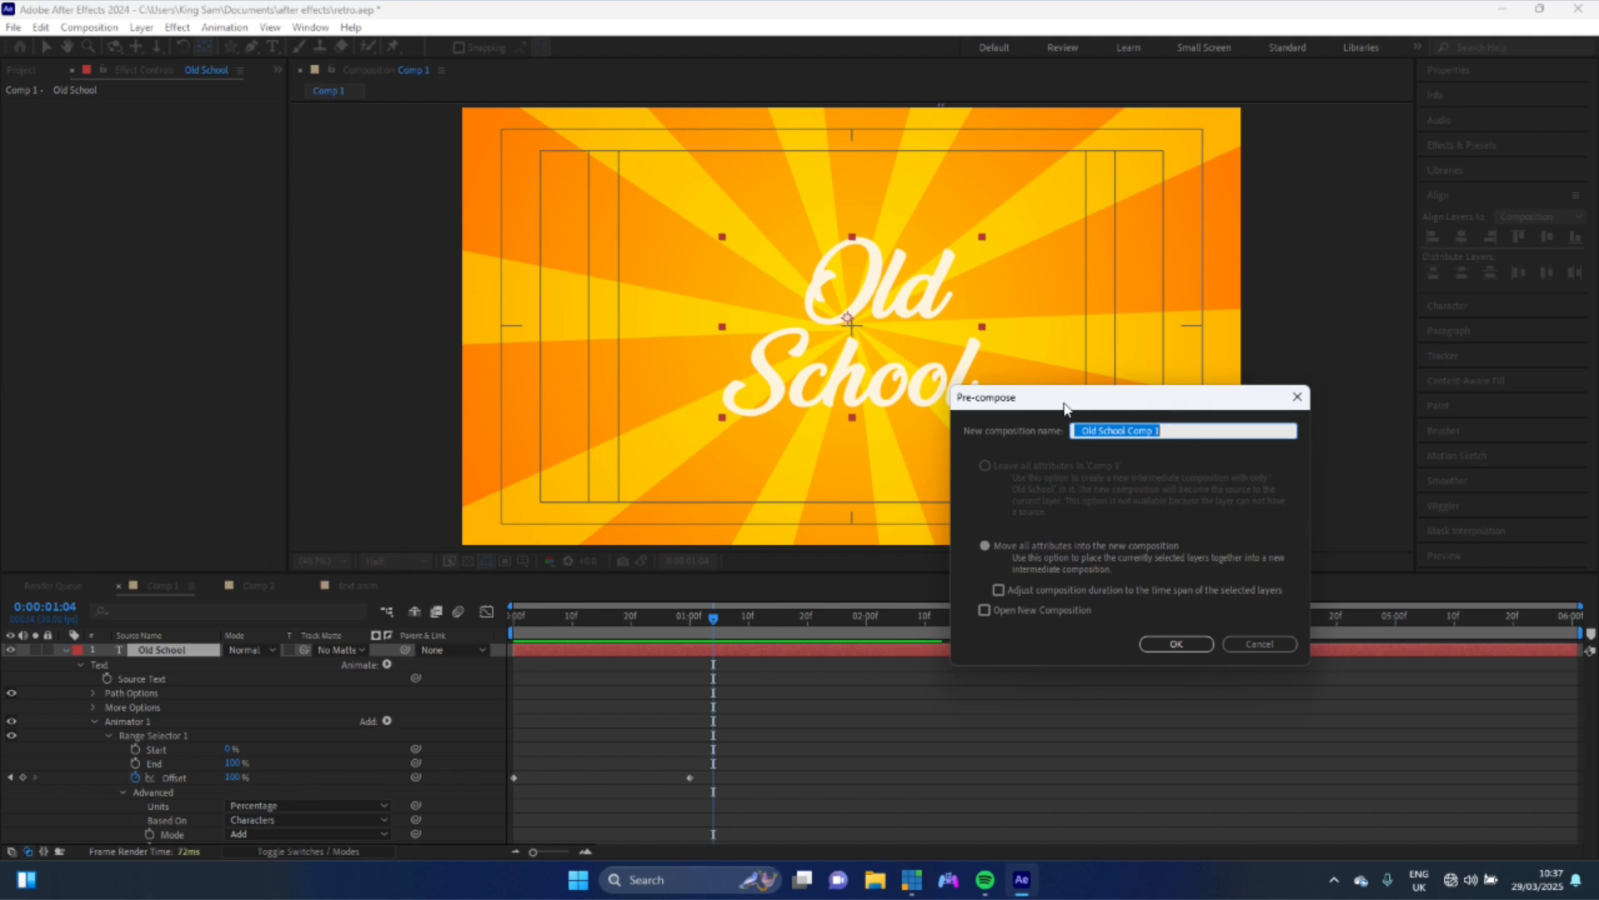
type("text an")
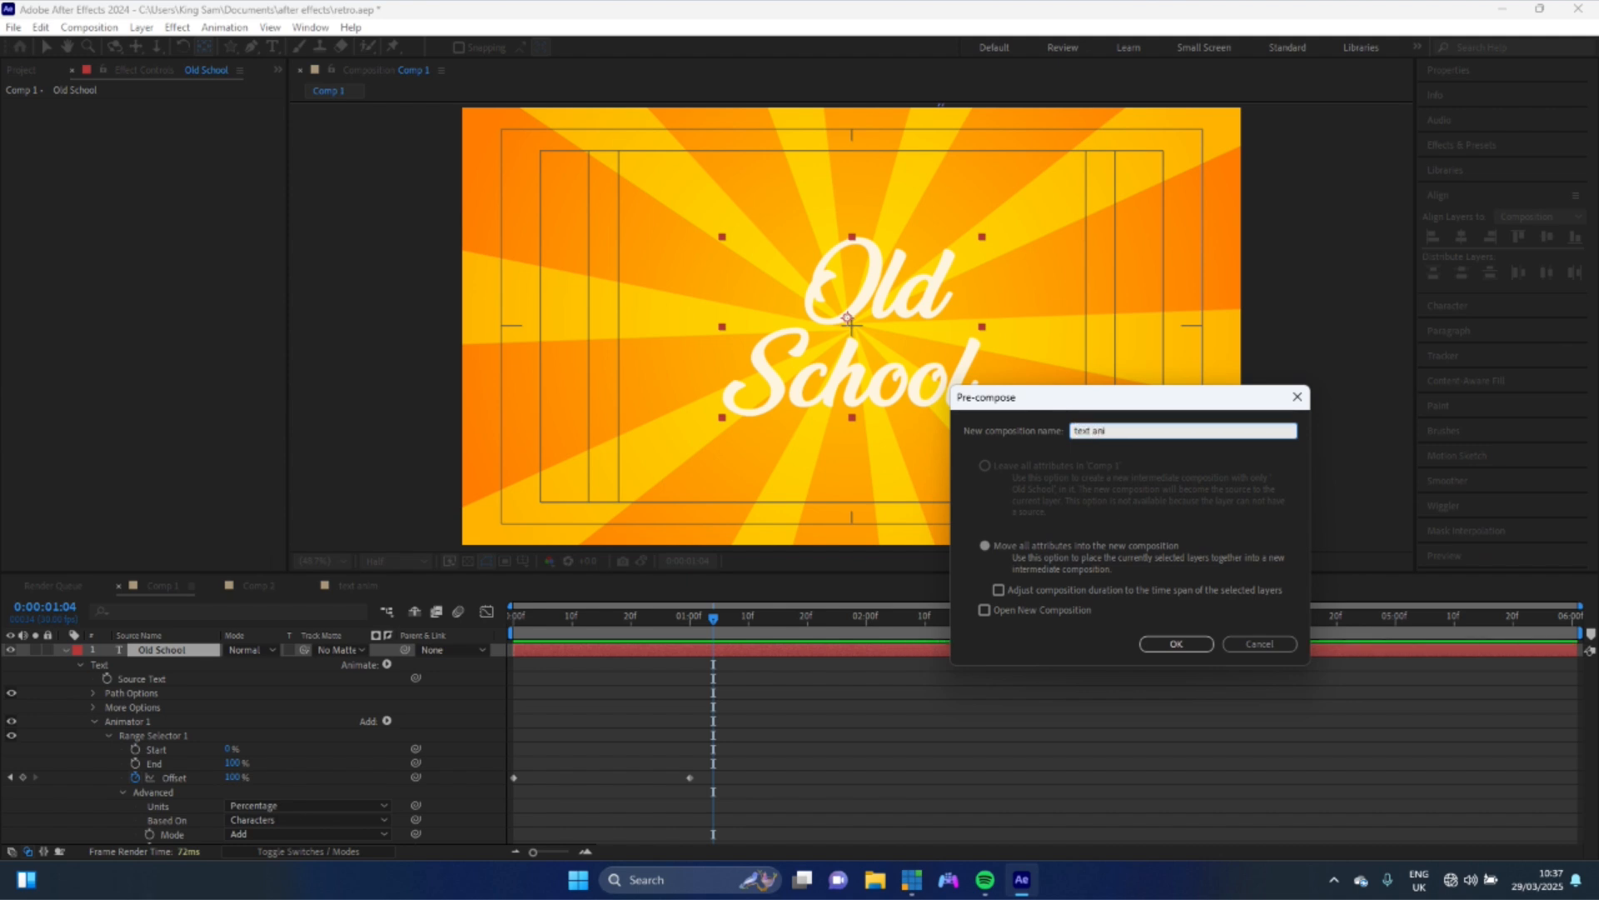
type("i")
key("Return")
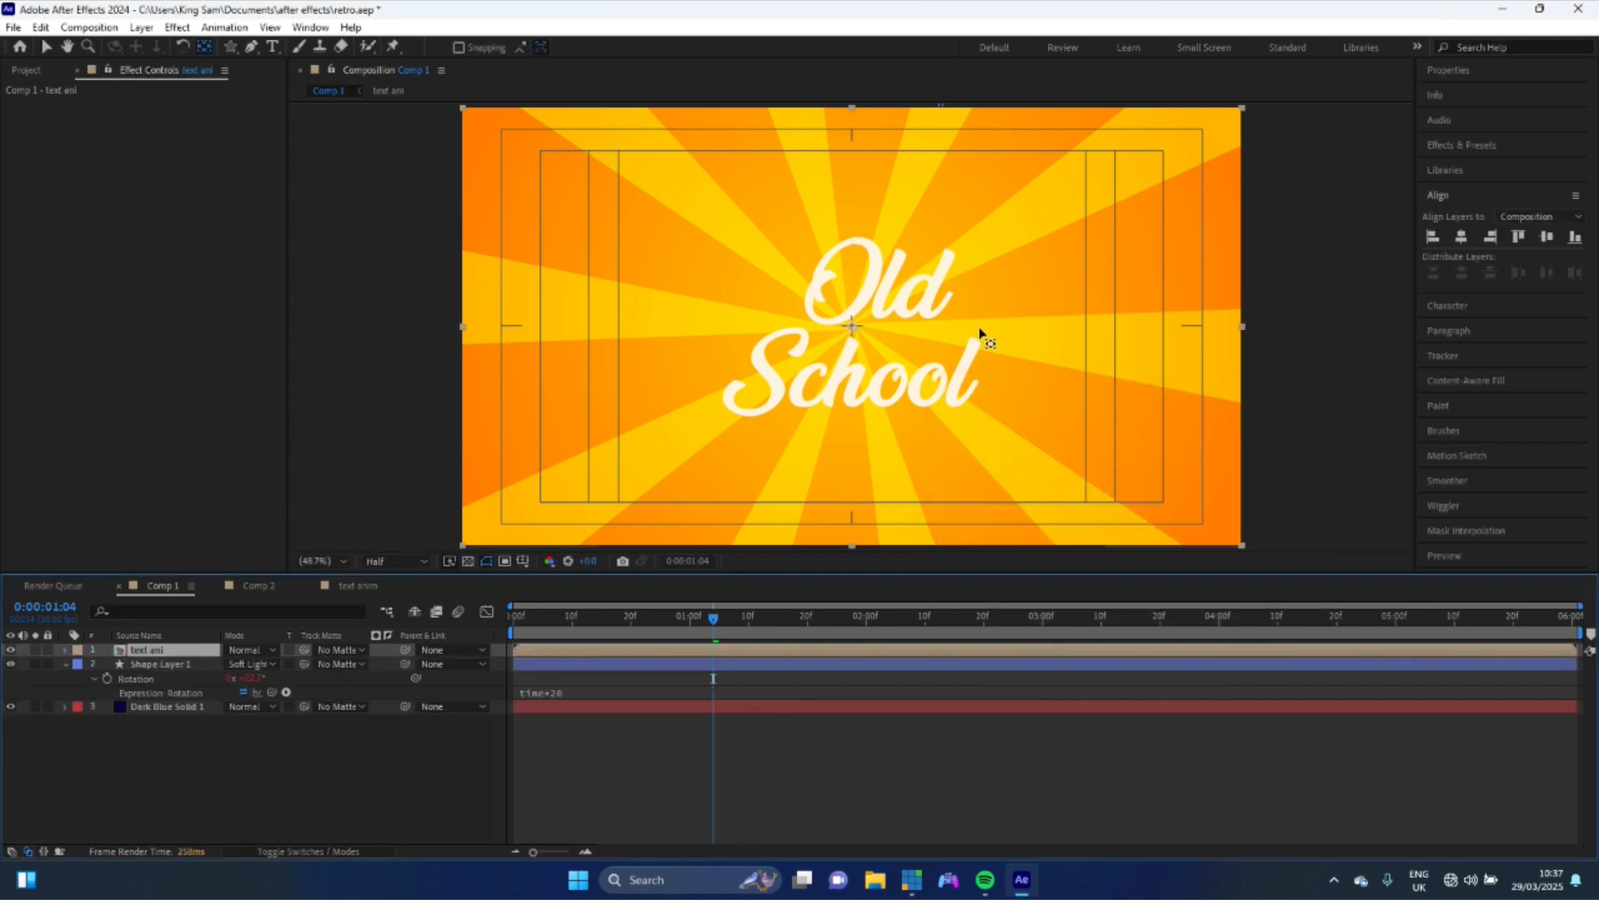
- Duplicate the text ani precomposition layer
key("ctrl+d")
right_click(165, 653)
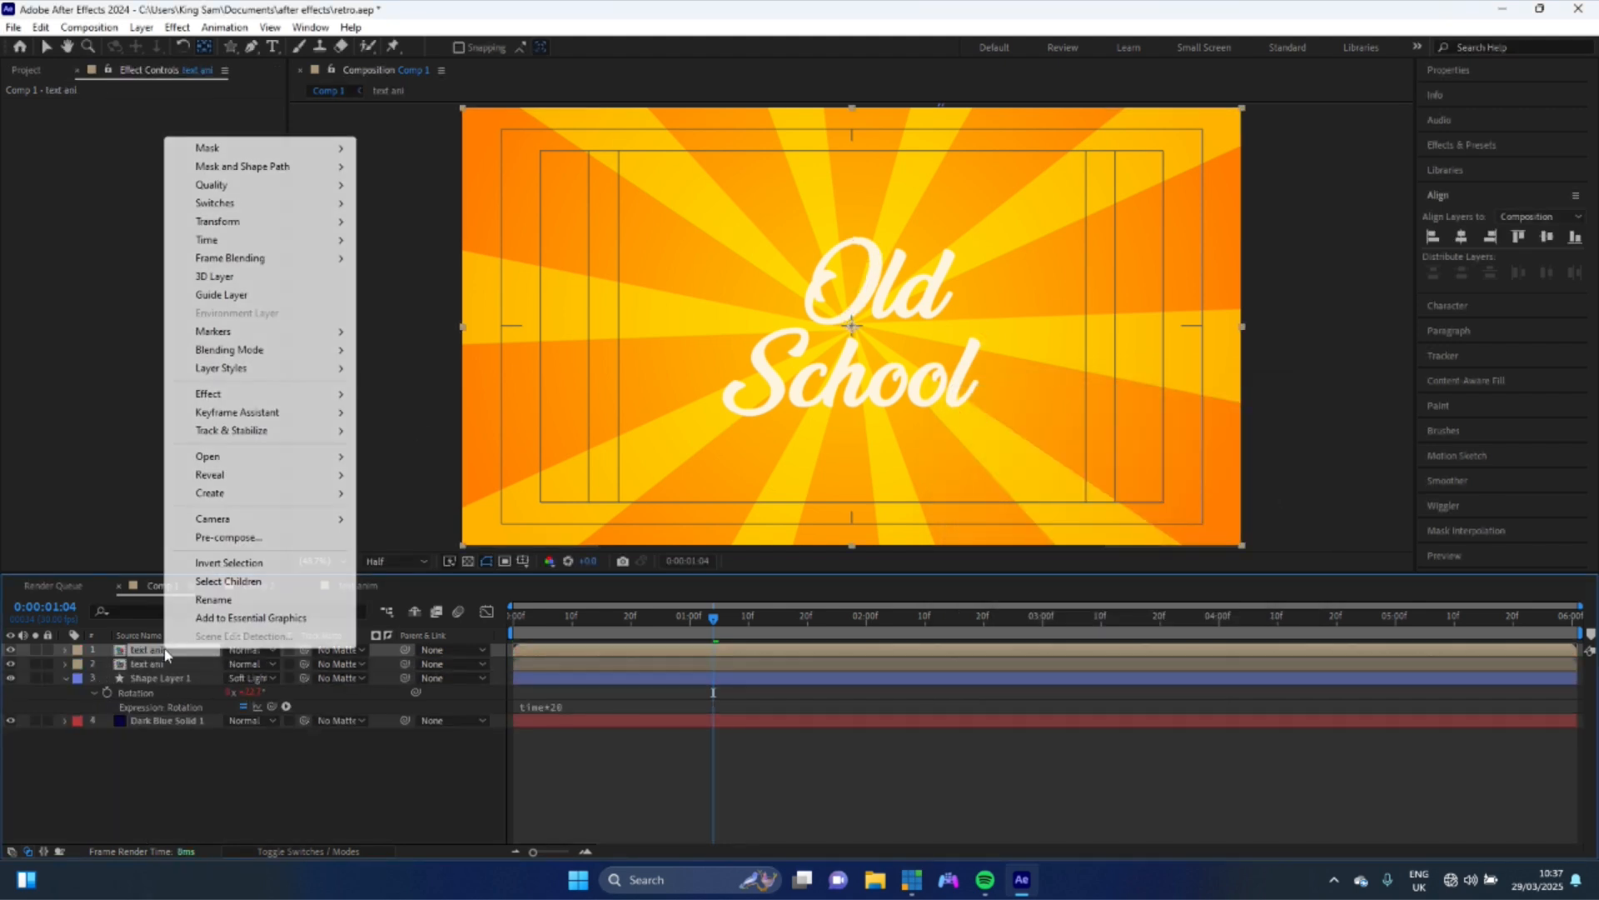
left_click(12, 650)
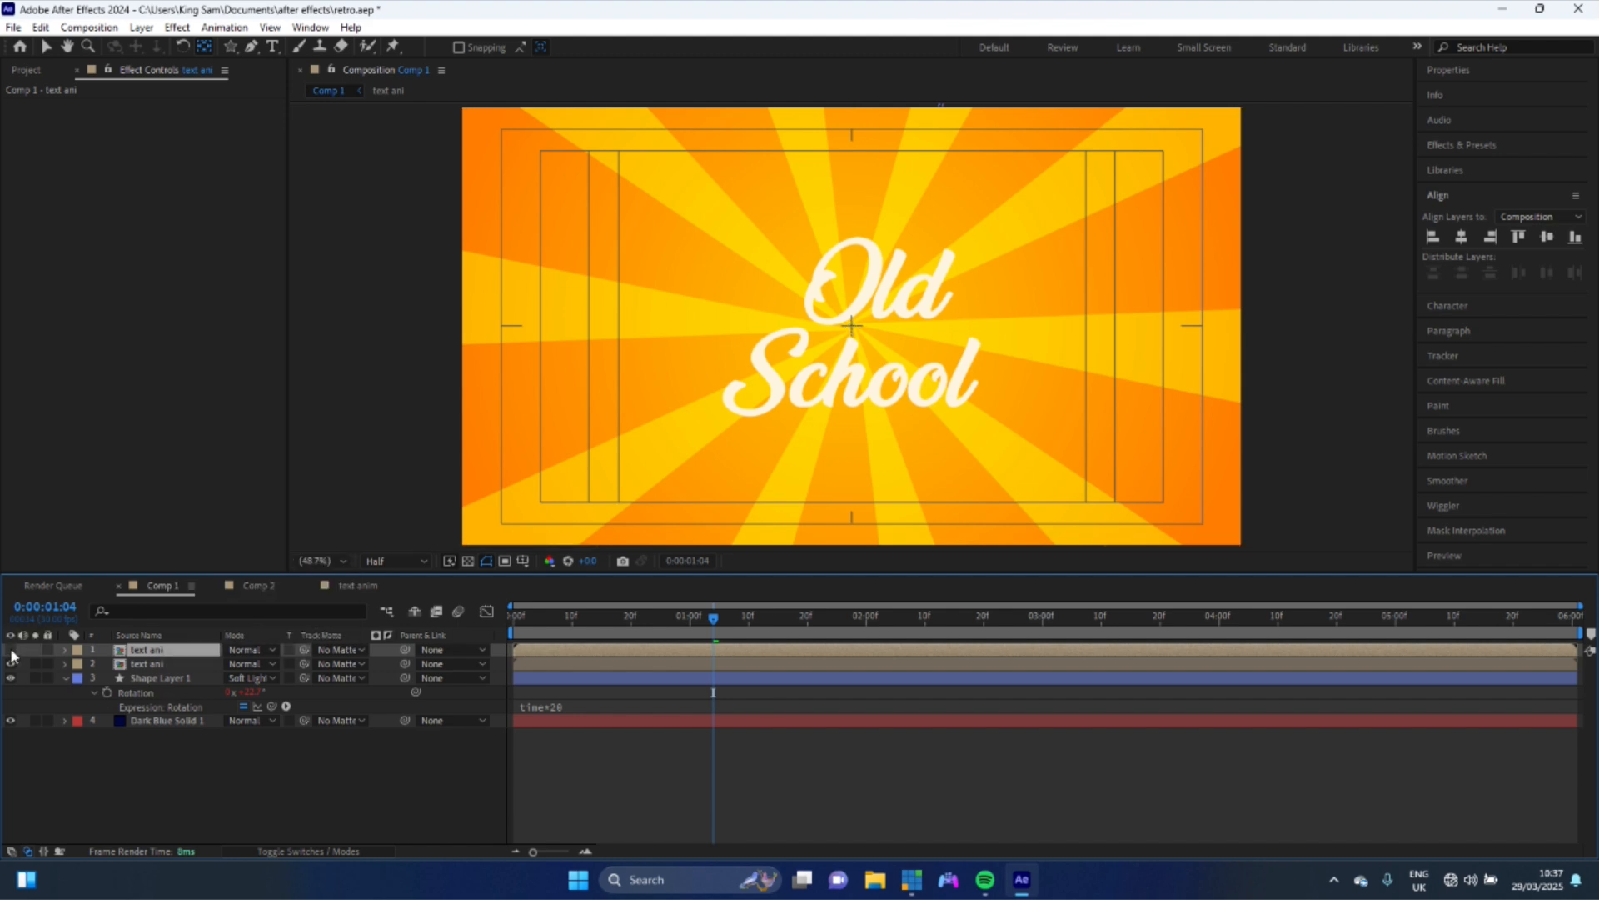
- Rename the lower duplicate layer to "text ani shadow"
left_click(172, 666)
right_click(172, 671)
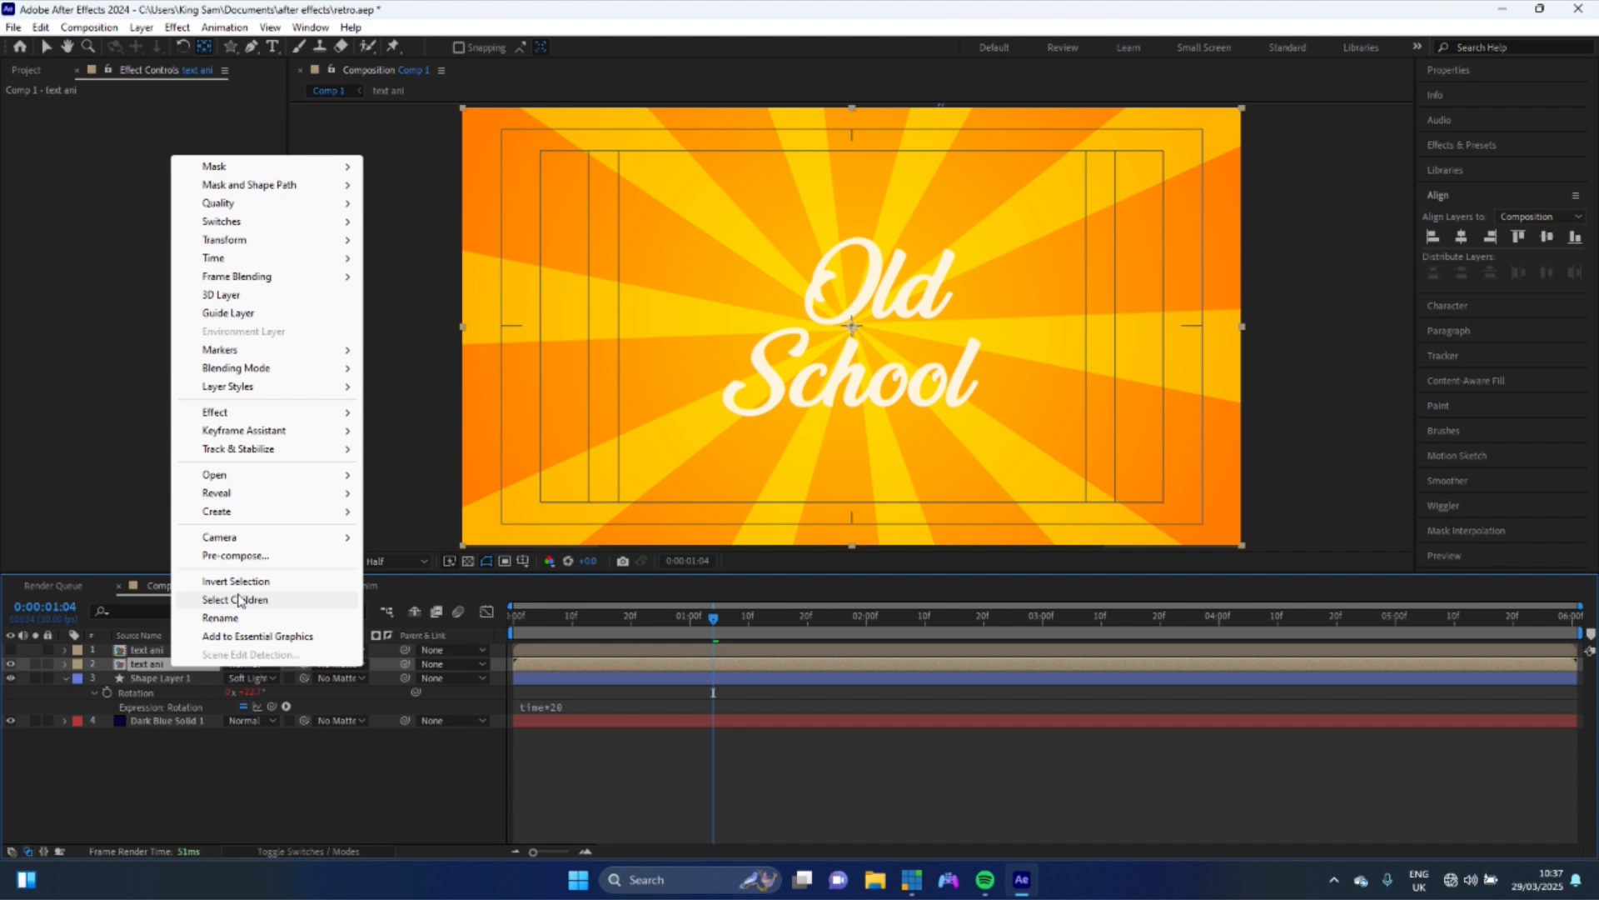
left_click(220, 618)
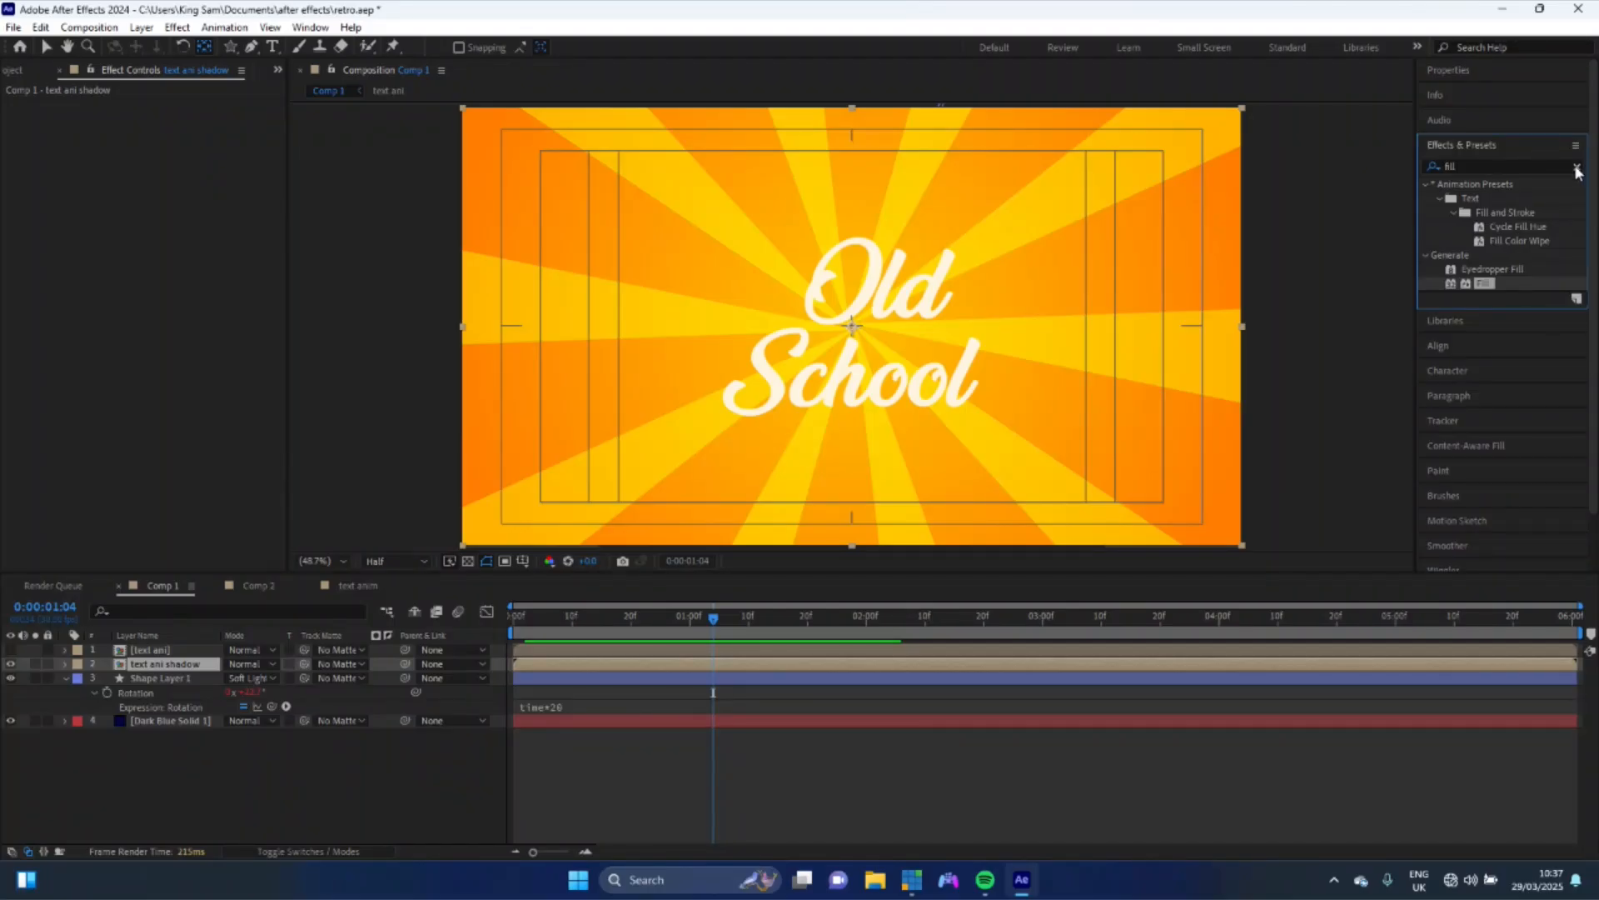
- Apply the CC Radial Blur effect to the text ani shadow layer
left_click(1577, 168)
left_click(1491, 166)
type("cc raf")
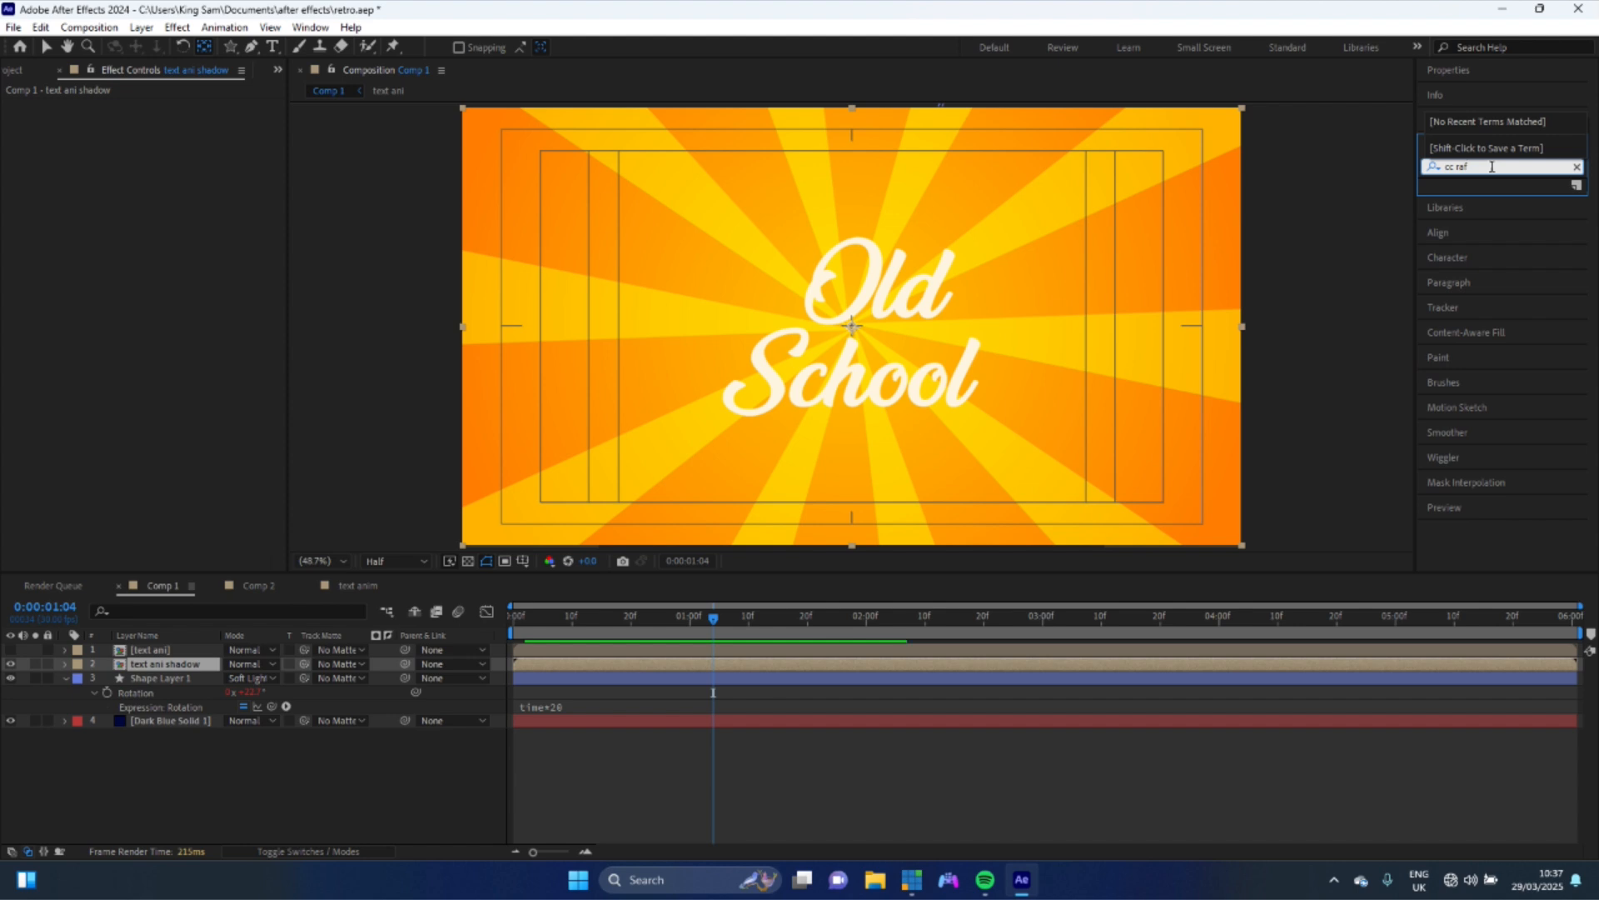
key("BackSpace")
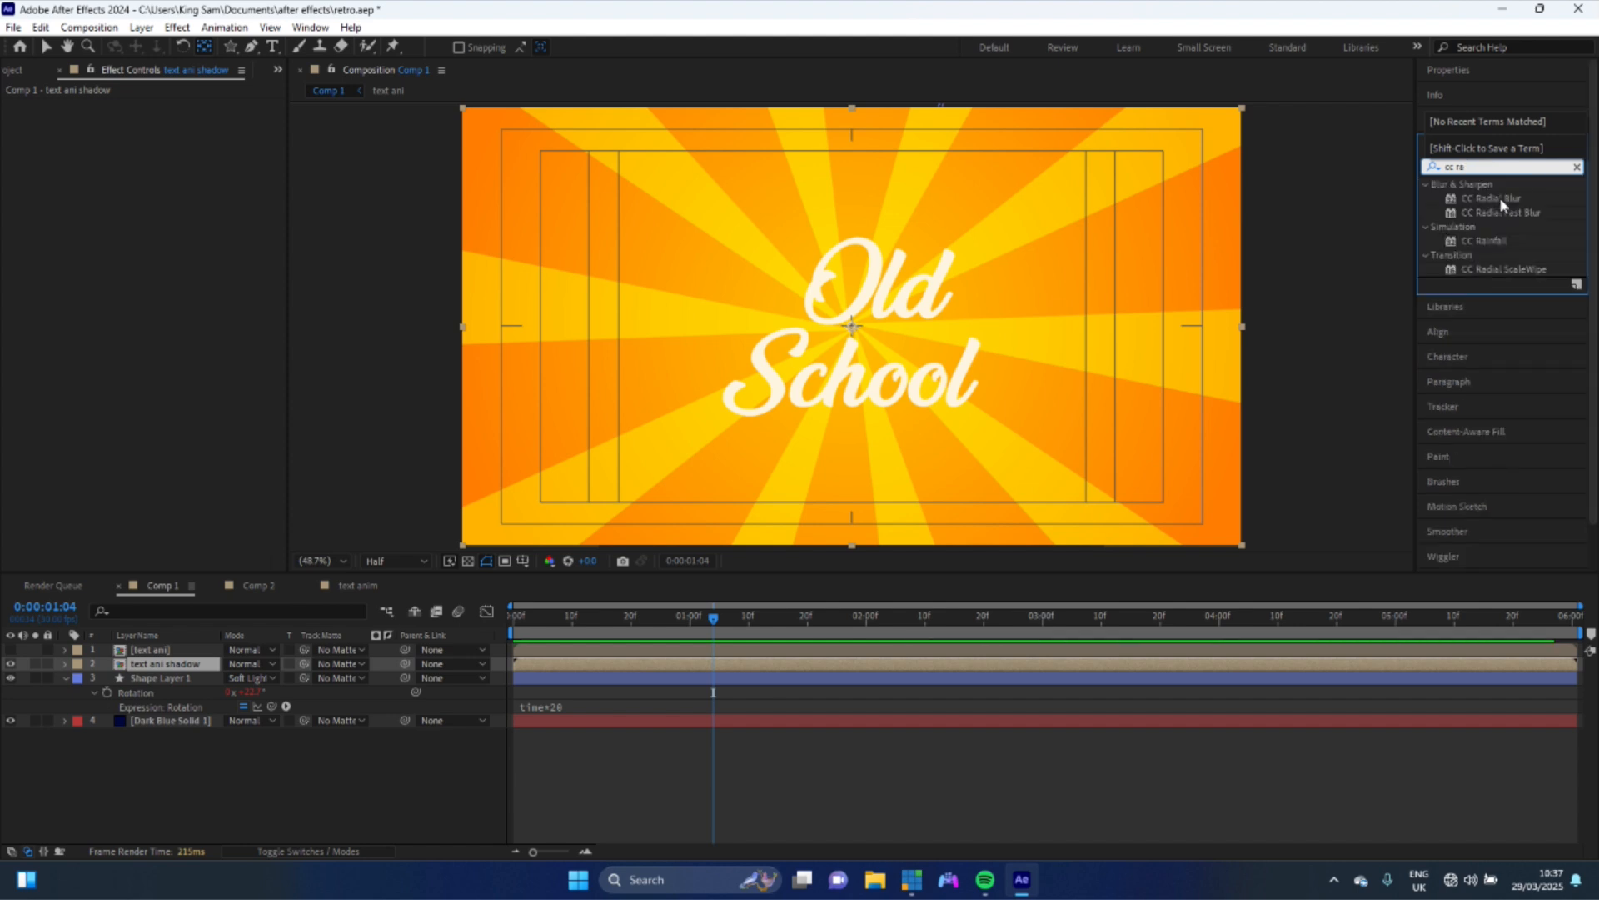
left_click_drag(1499, 197, 185, 671)
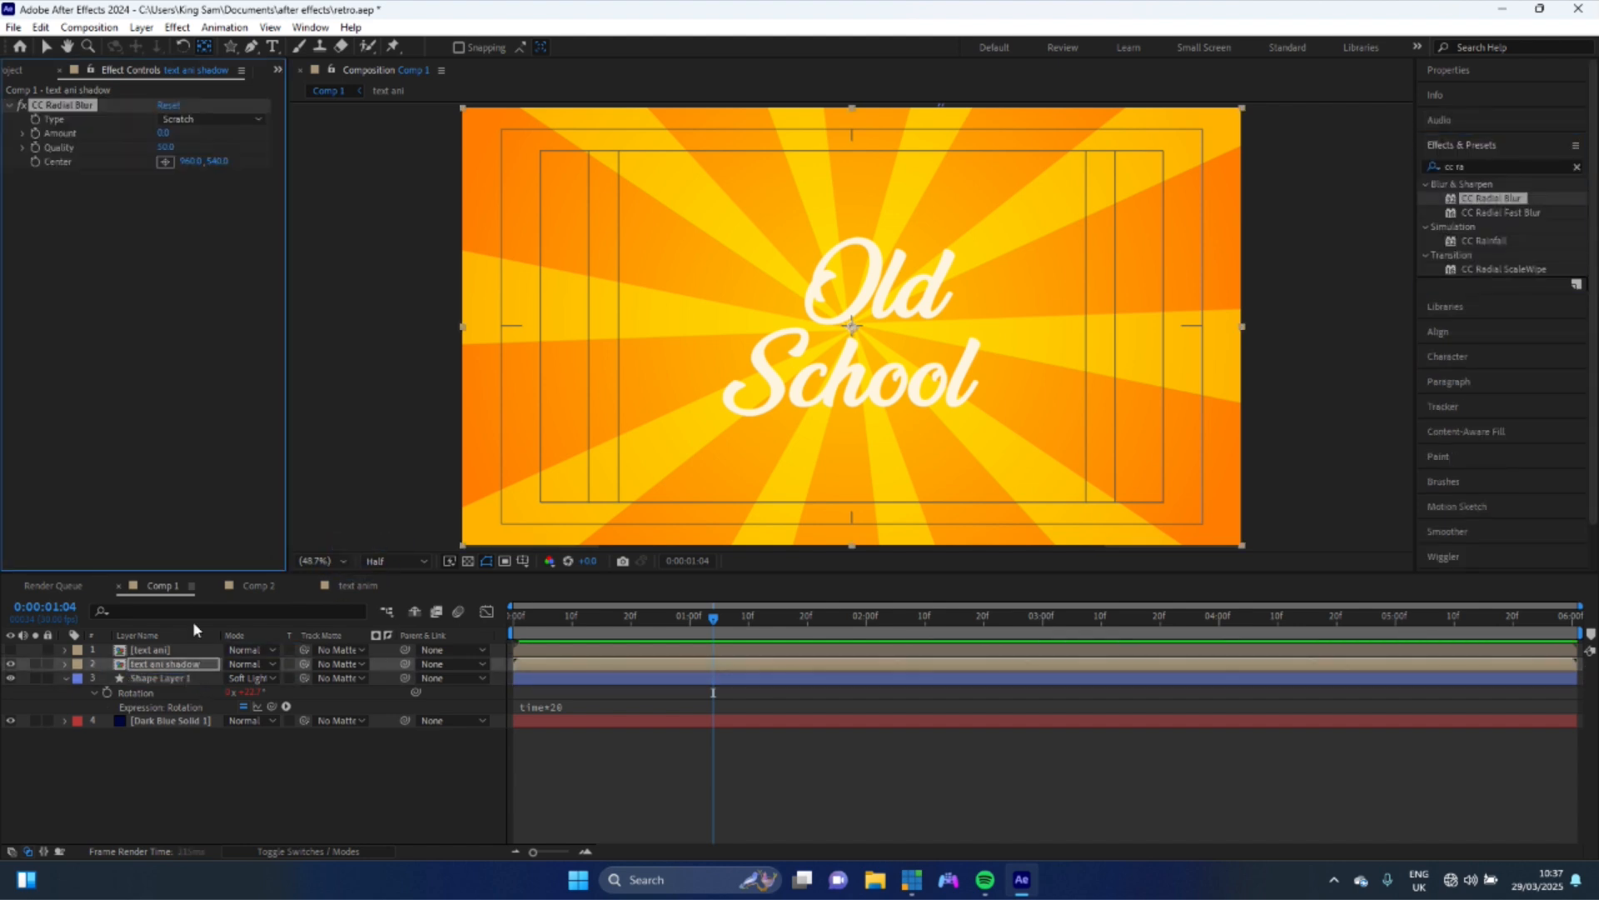
- Set the radial blur type to Fading Zoom and its Amount to 10
left_click(181, 121)
left_click(211, 157)
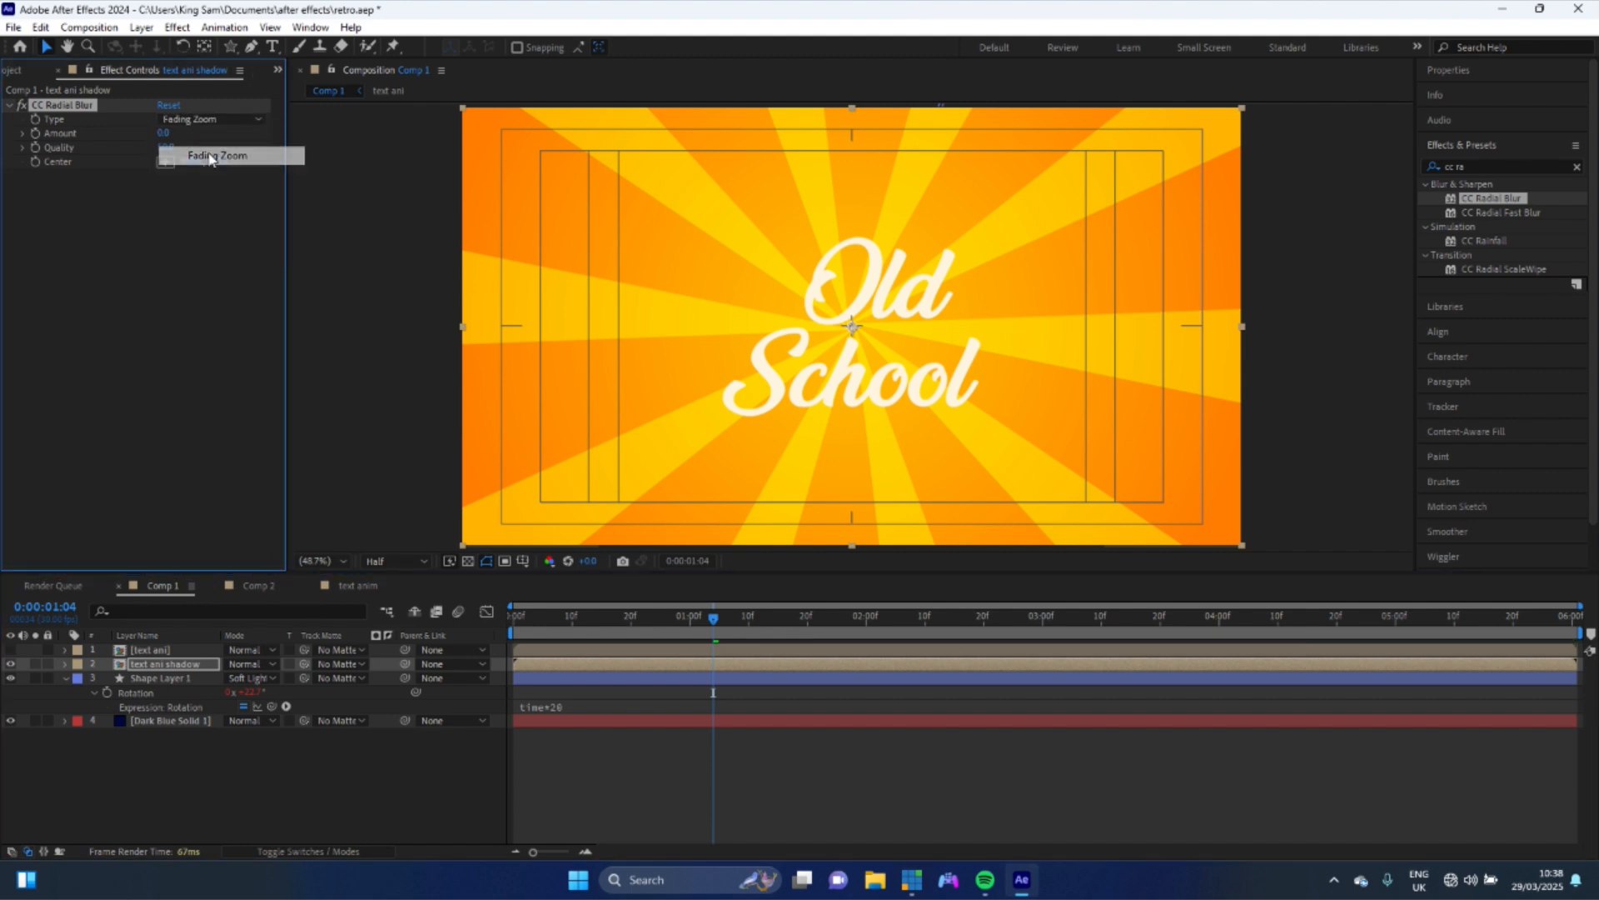
left_click(163, 133)
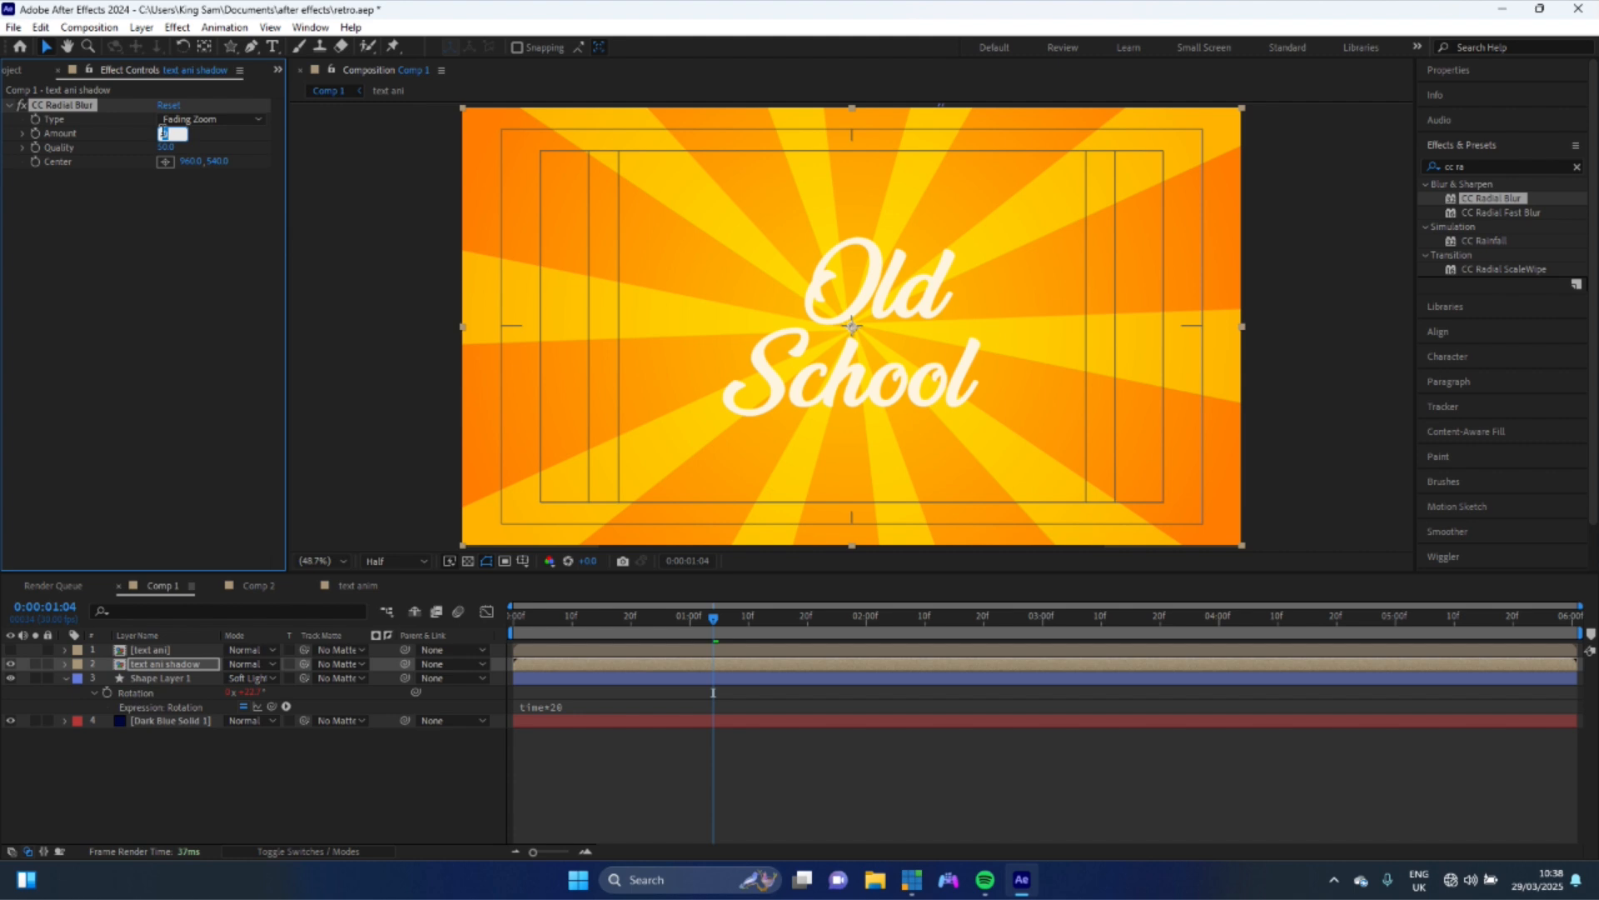
type("10")
key("Return")
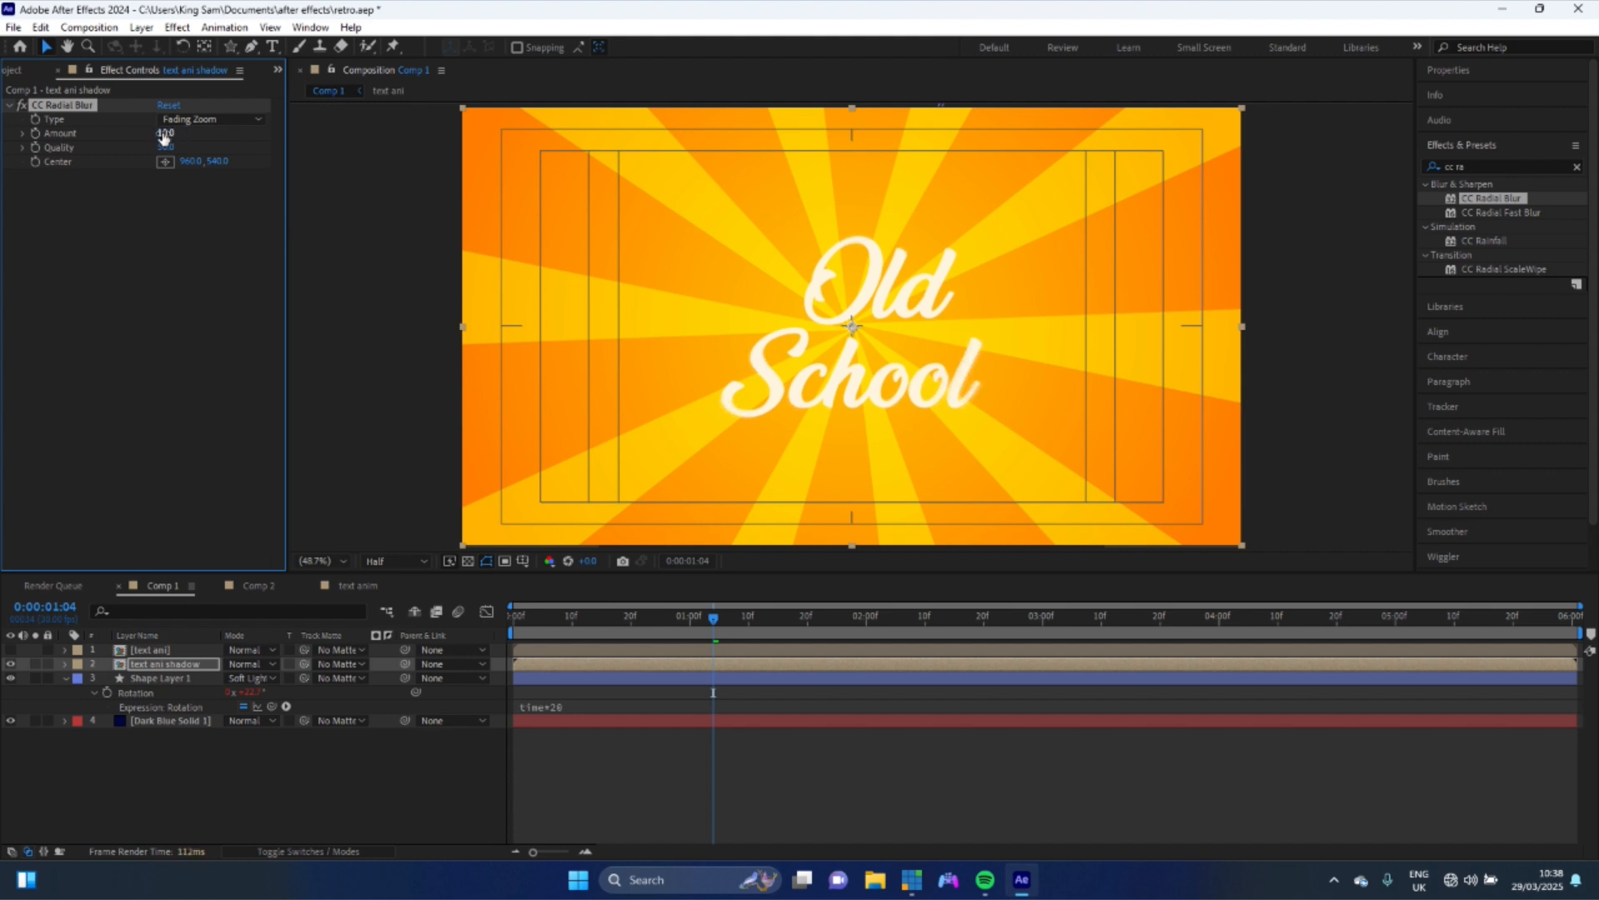
- Set the radial blur Quality to 20 and move its centre near the composition's upper-right corner
left_click(167, 147)
type("50")
key("Return")
left_click(165, 162)
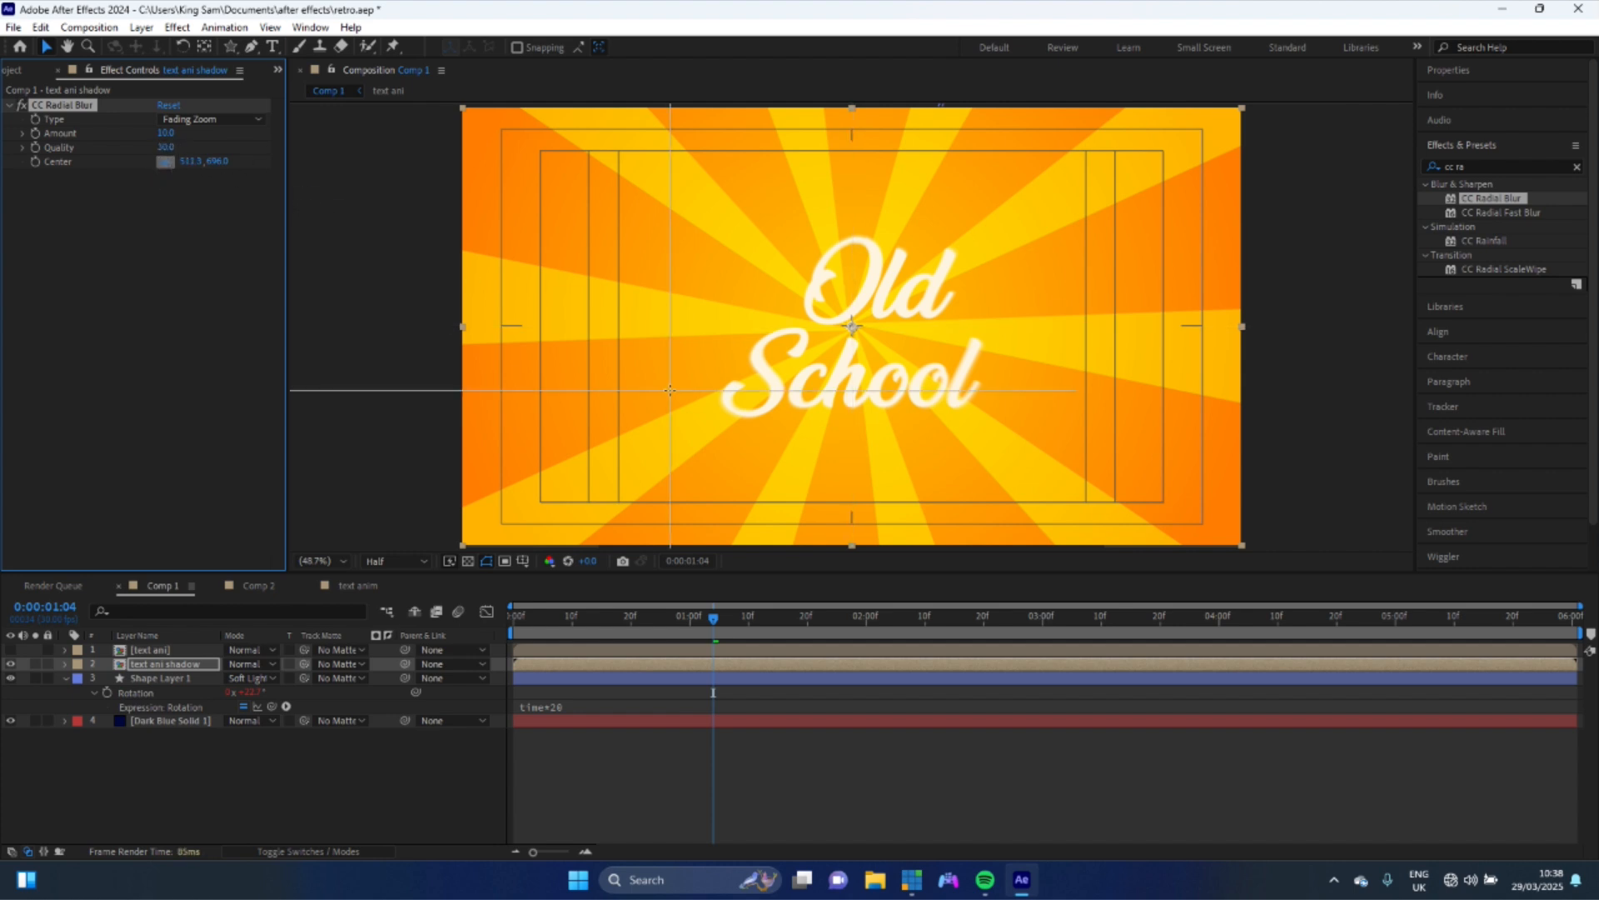
left_click(1067, 222)
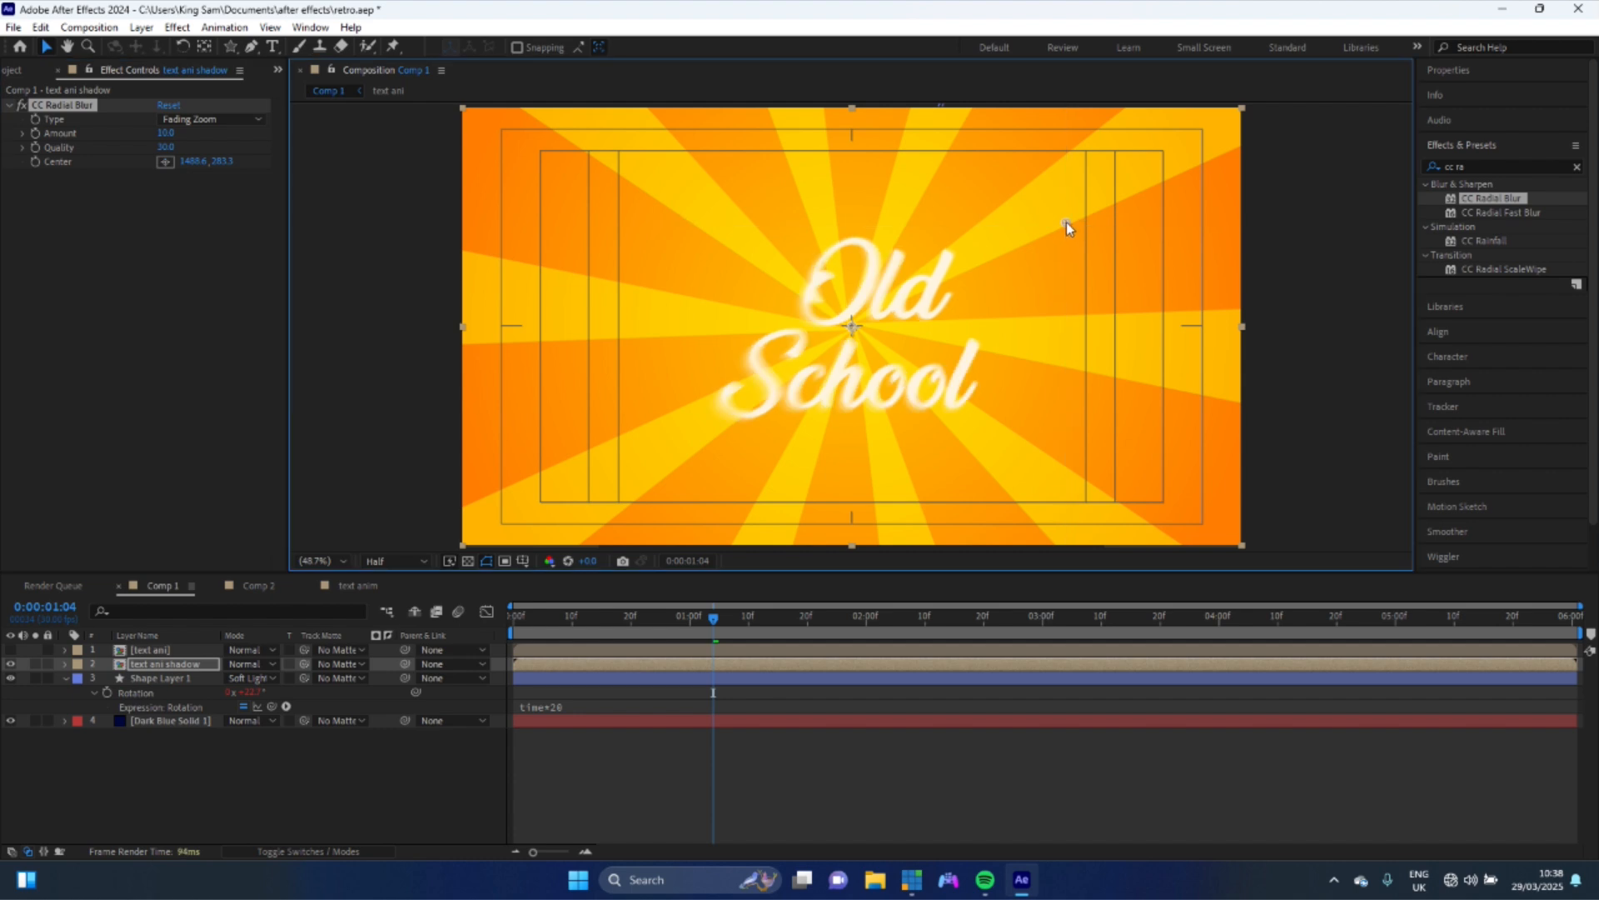
left_click_drag(1095, 190, 1162, 143)
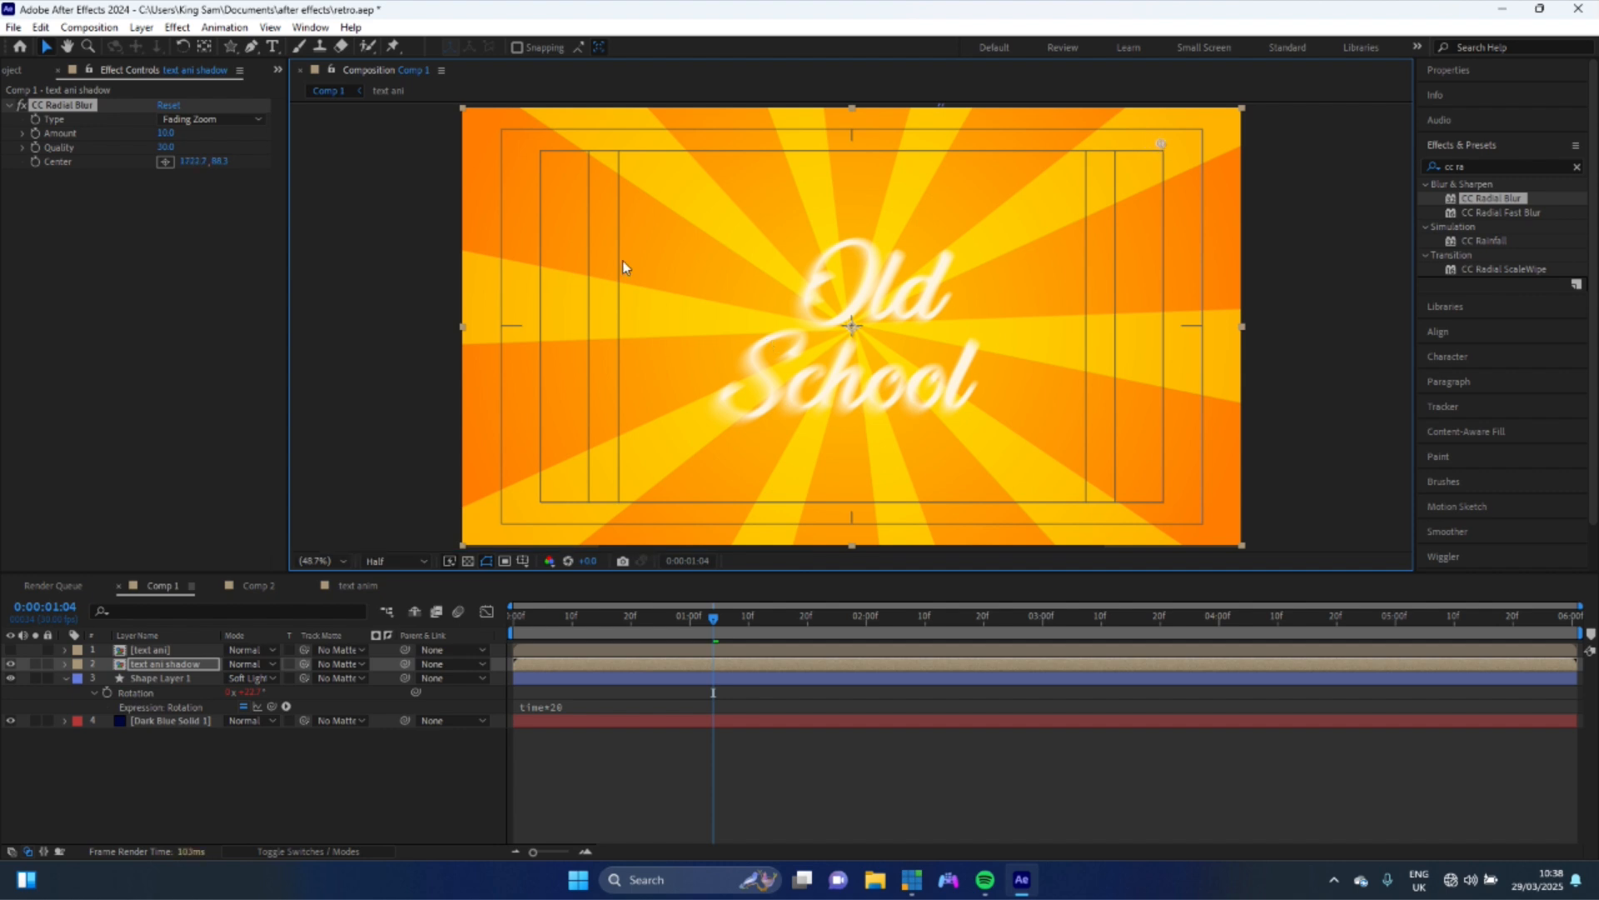
- Apply Levels to the shadow layer, switch the channel to Alpha and lower Alpha Input White to about 60
left_click(1577, 166)
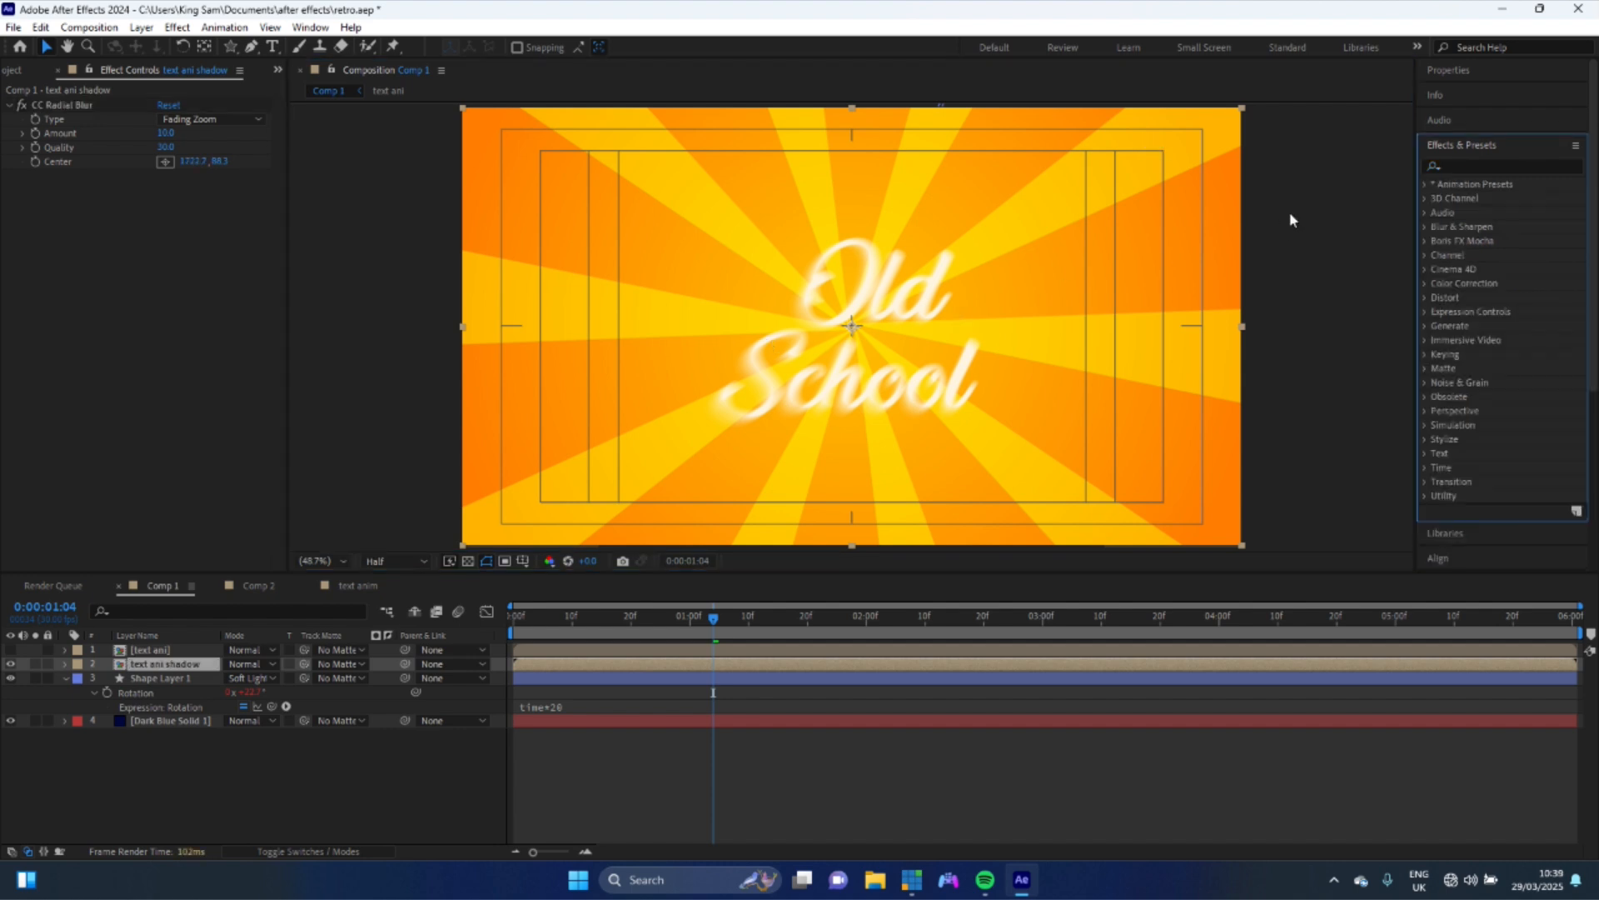
left_click(1491, 168)
type("lev")
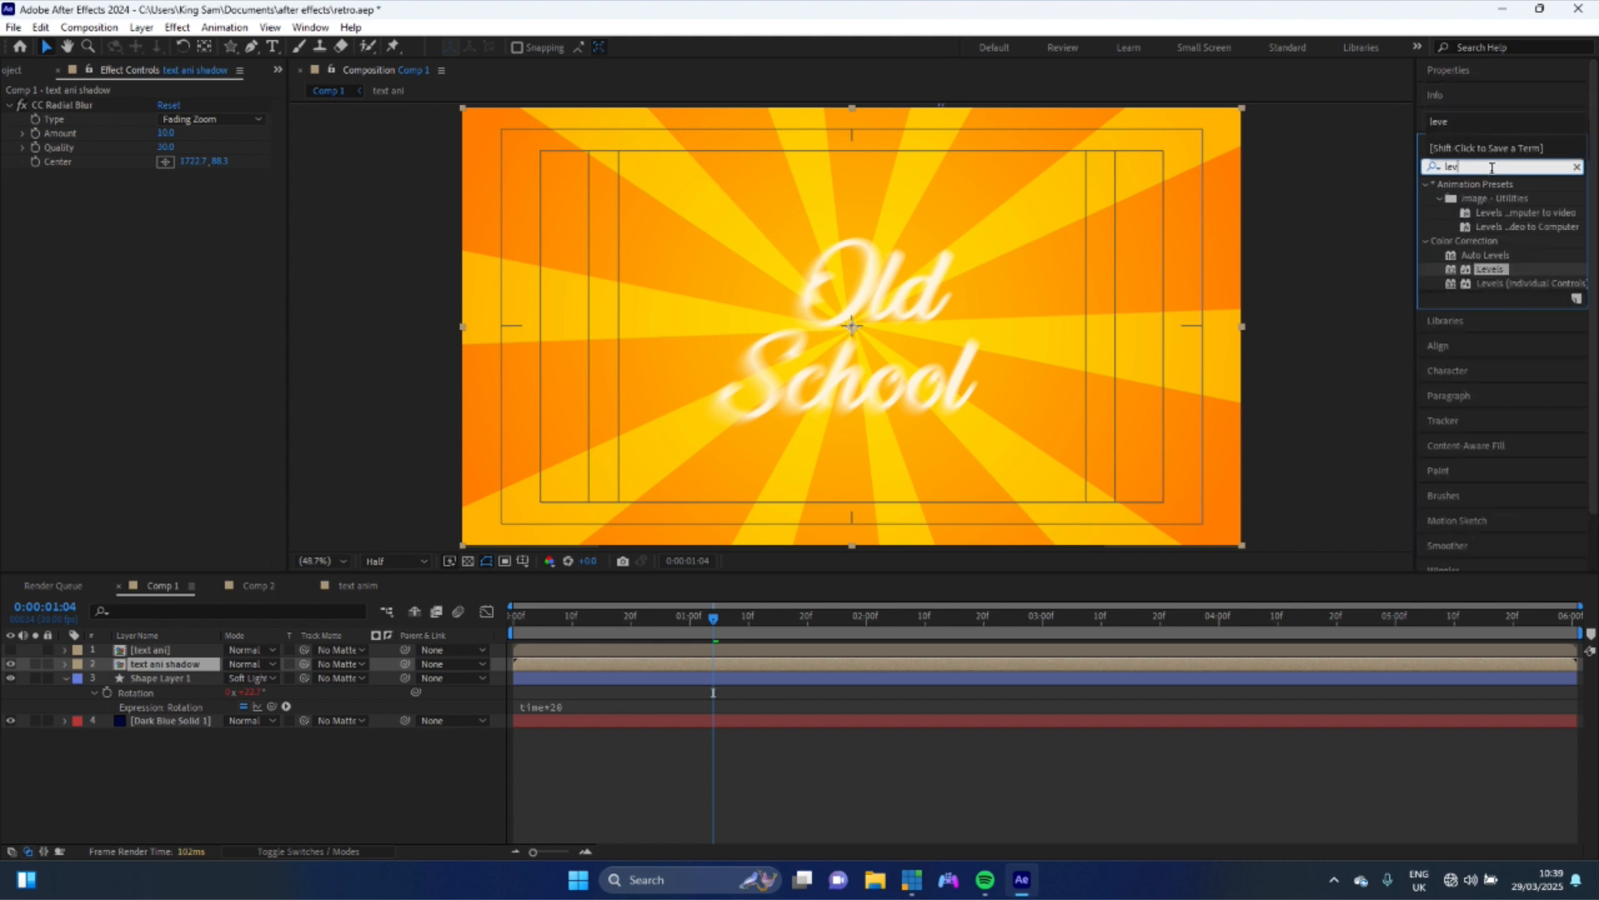
left_click_drag(1491, 275, 136, 347)
left_click(185, 190)
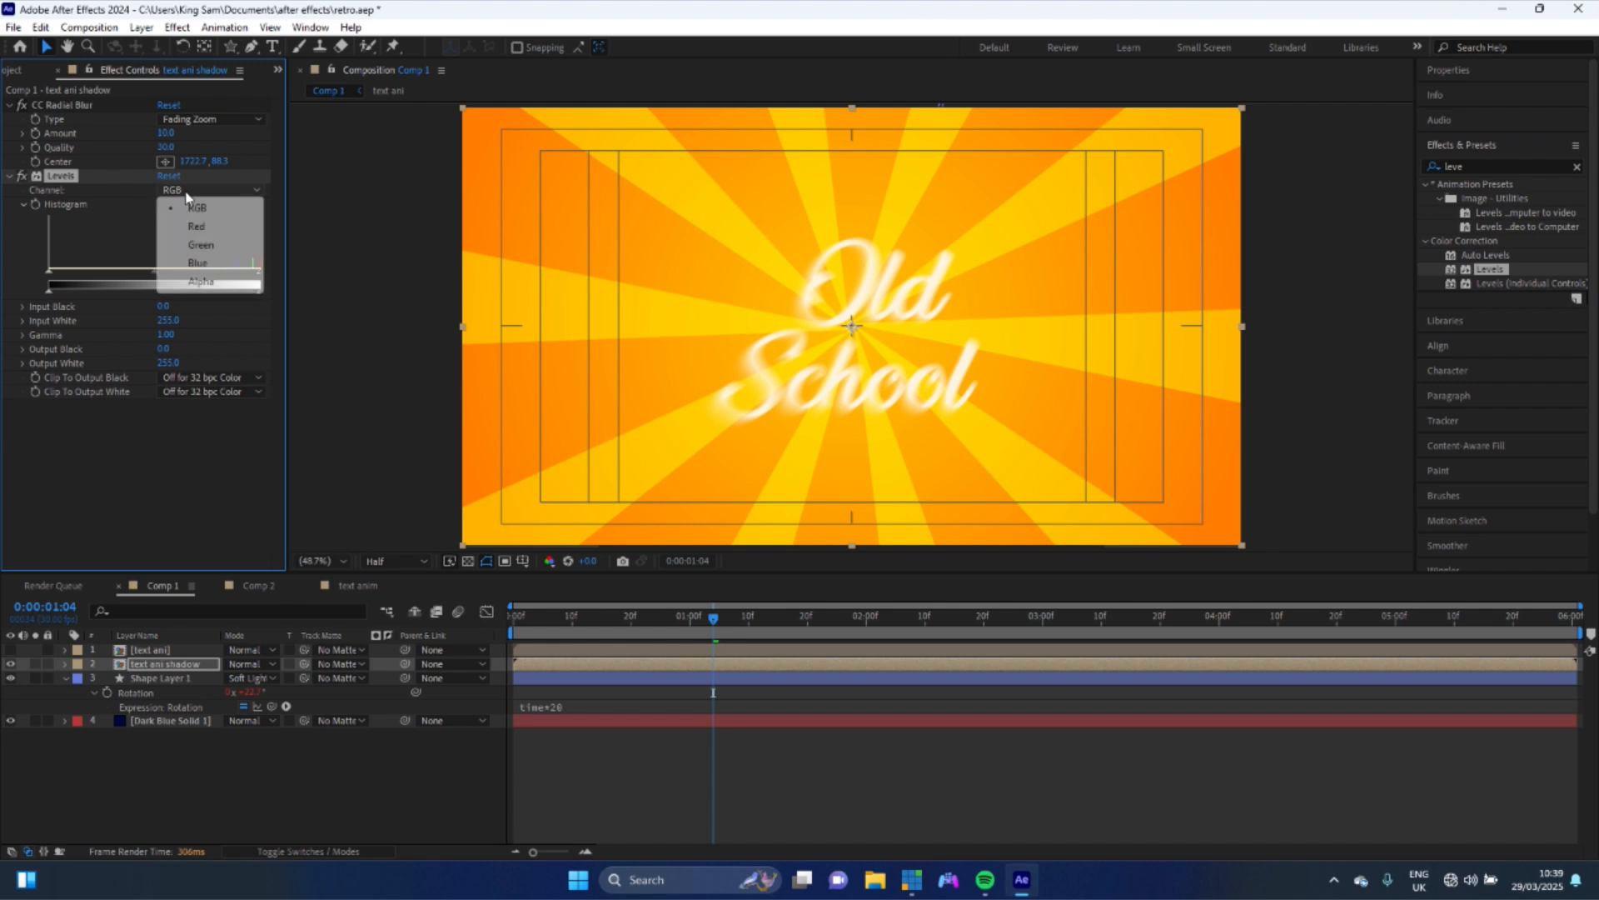
left_click(200, 283)
left_click_drag(259, 279, 95, 281)
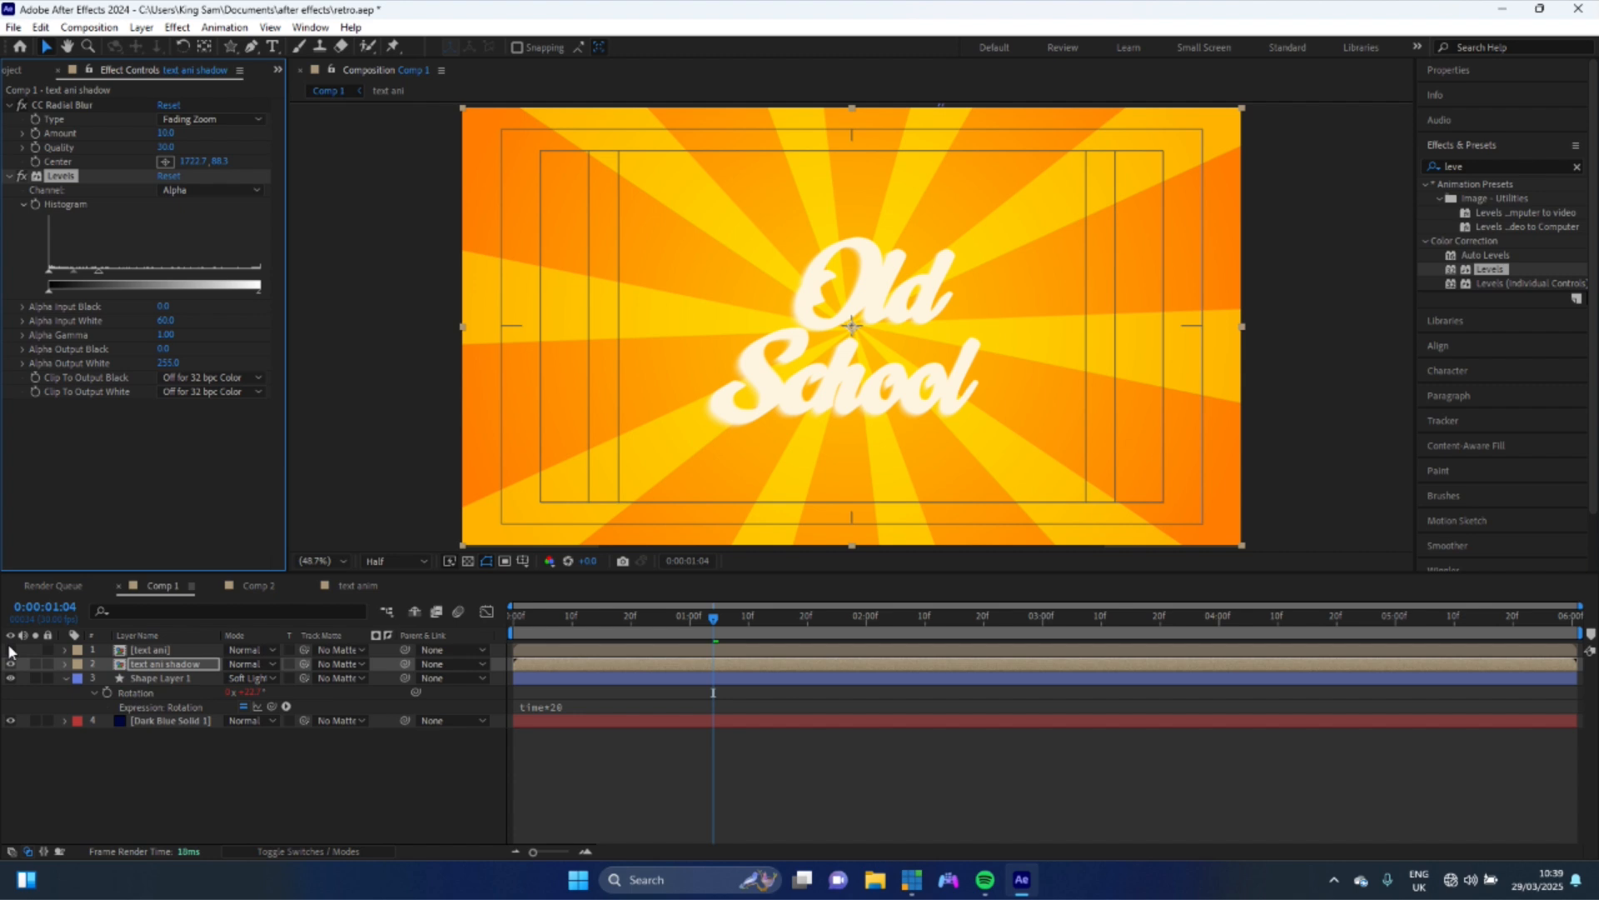
- Apply the Fill effect to the text ani shadow layer
left_click_drag(10, 651, 10, 664)
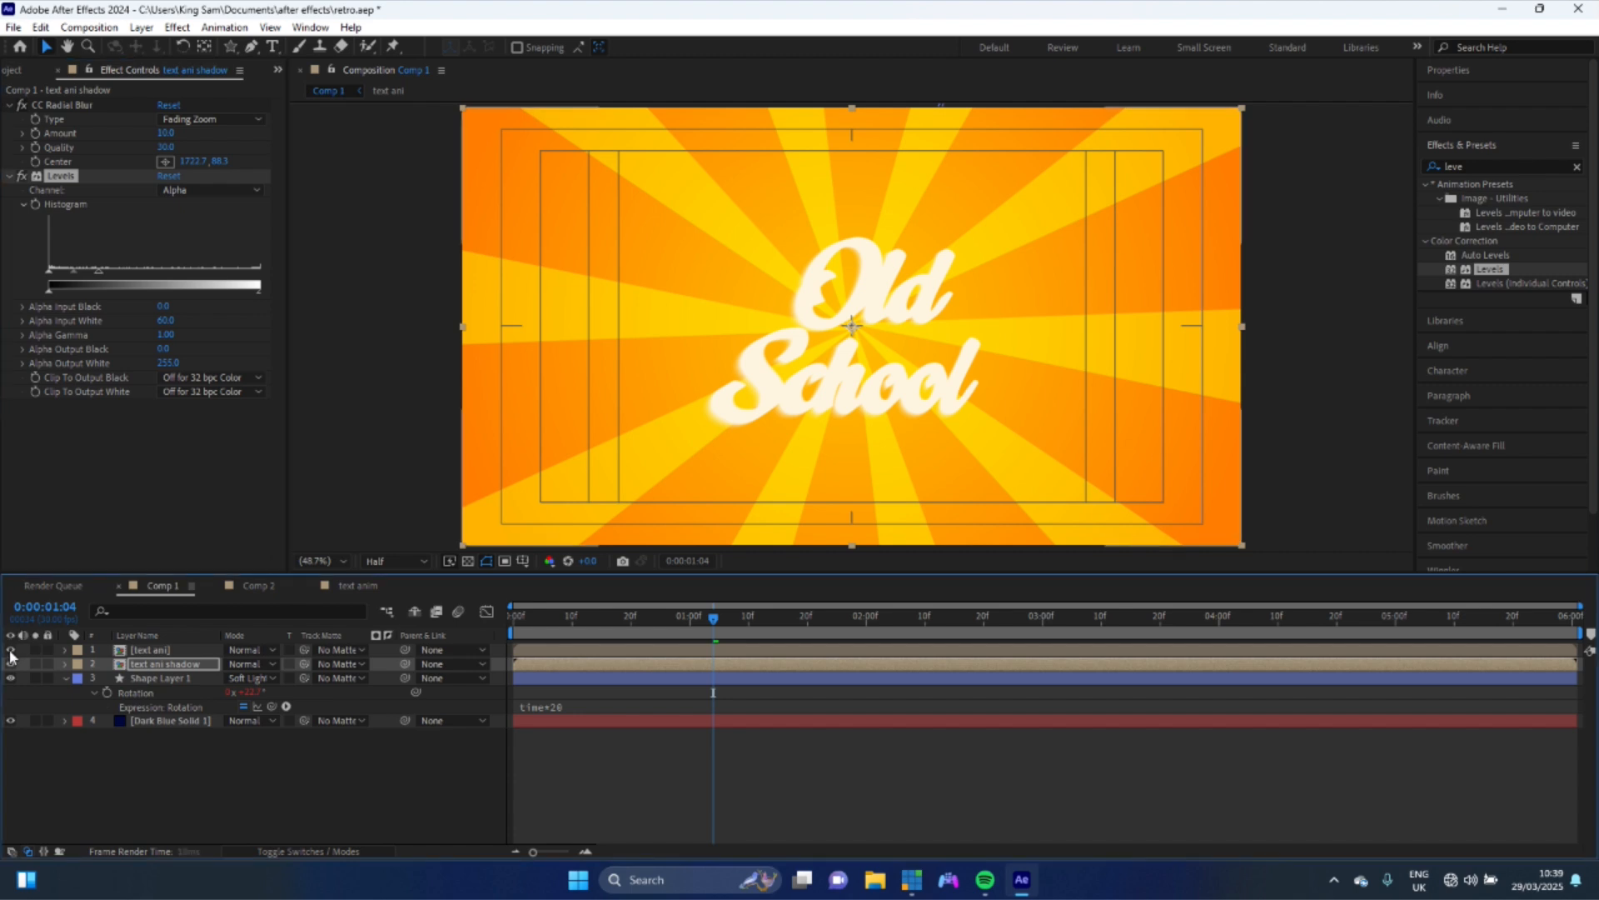
left_click(153, 665)
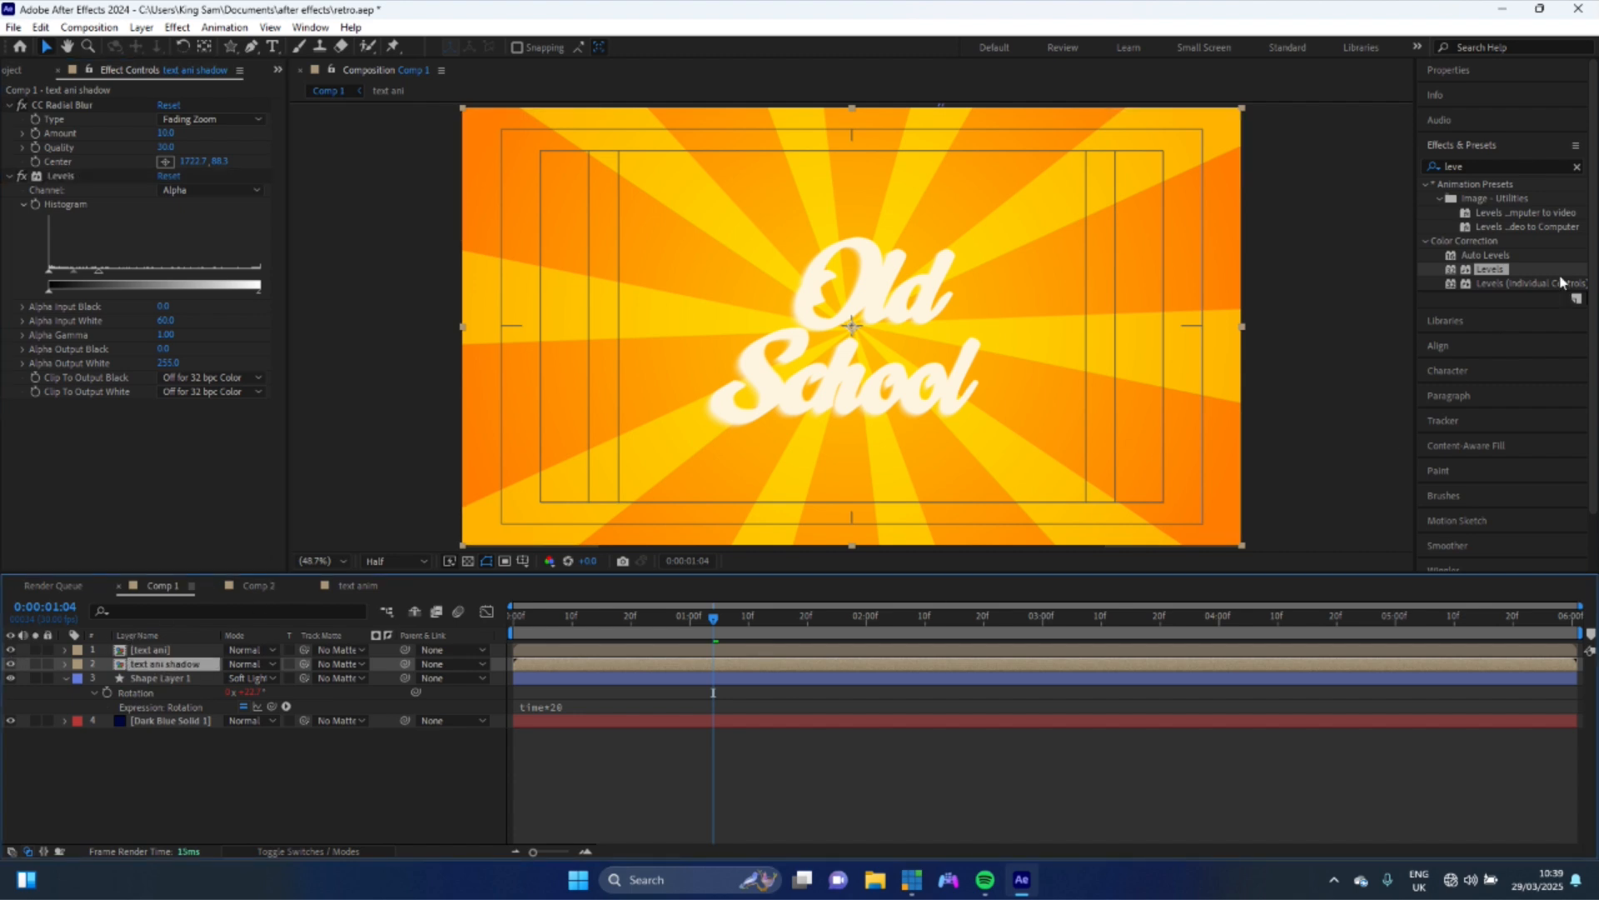
left_click(1577, 168)
left_click(1535, 167)
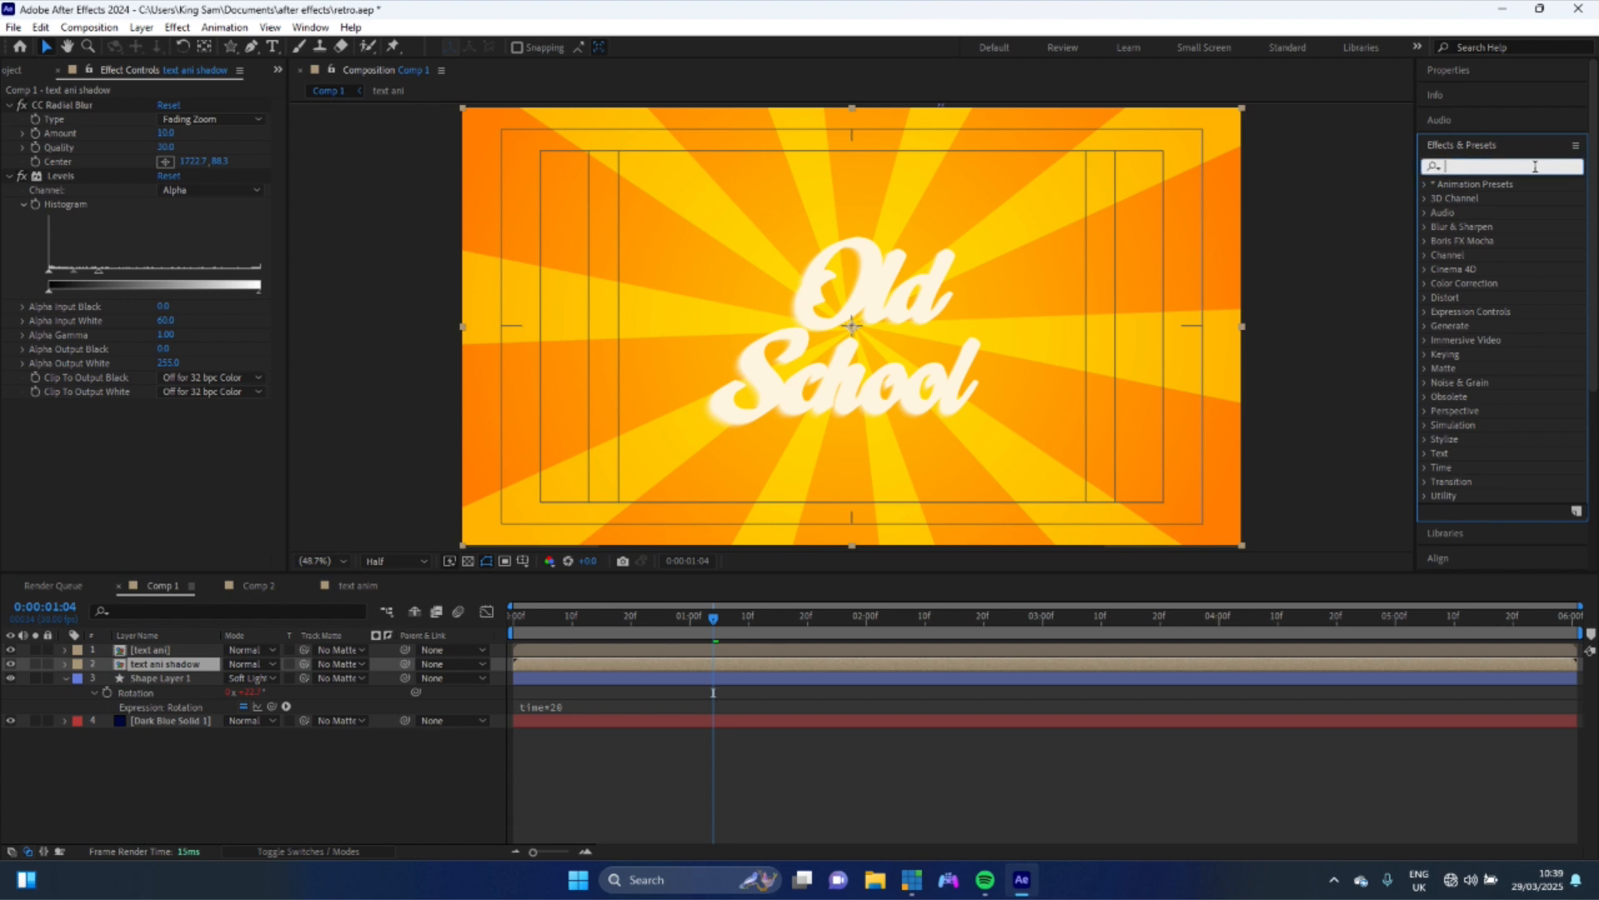
type("fill")
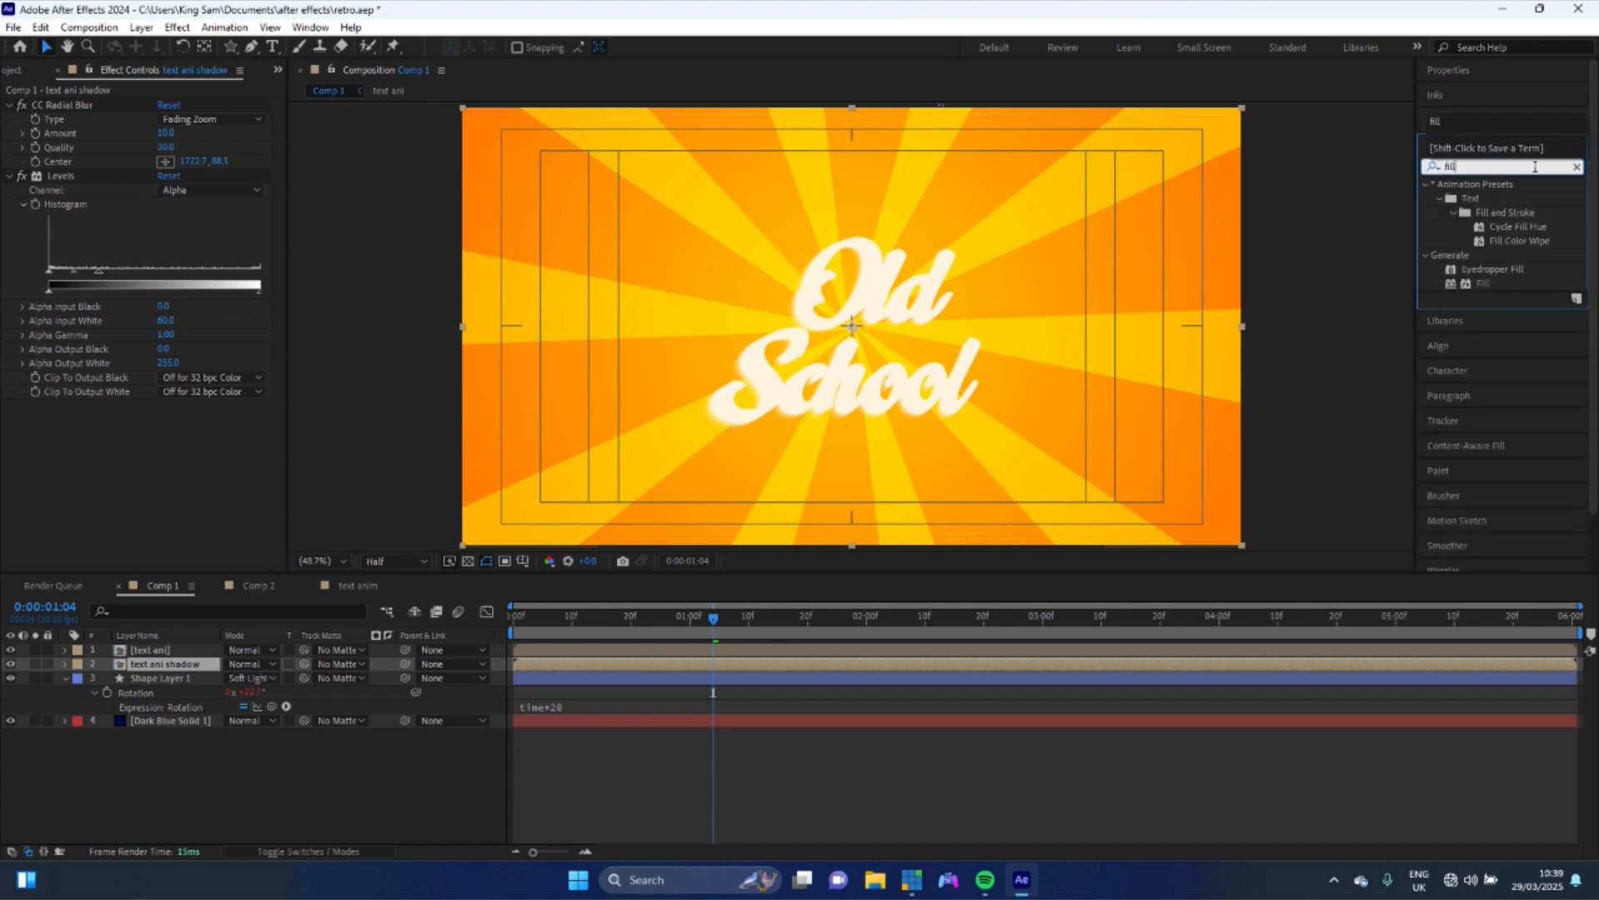
left_click_drag(1472, 290, 99, 458)
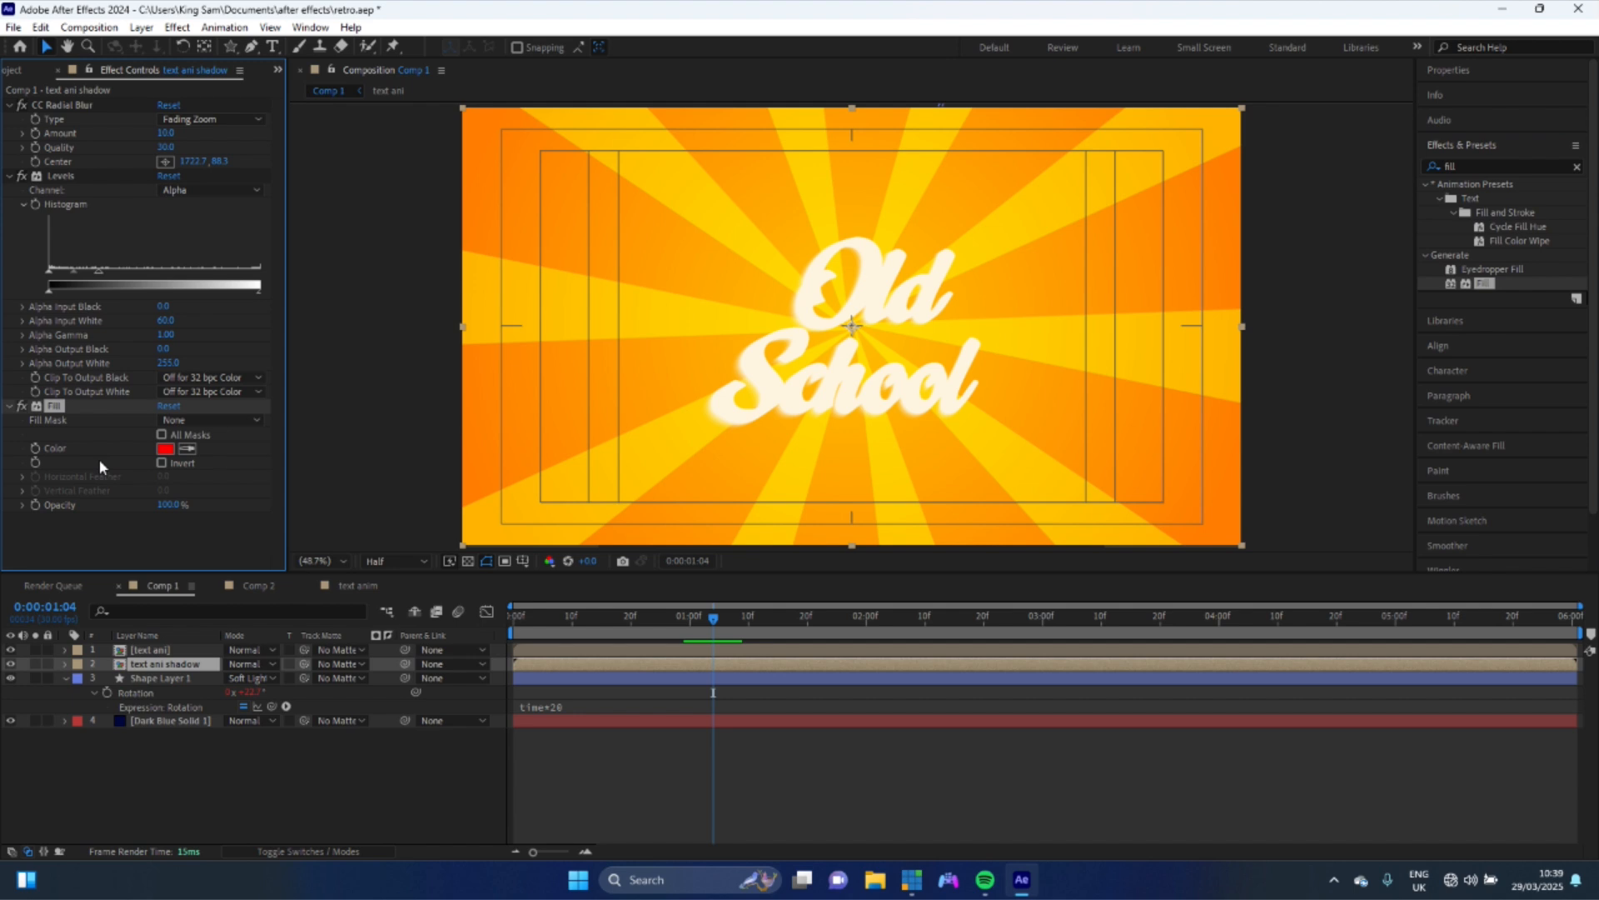
- Set the shadow's fill colour to a dark brown
left_click(165, 449)
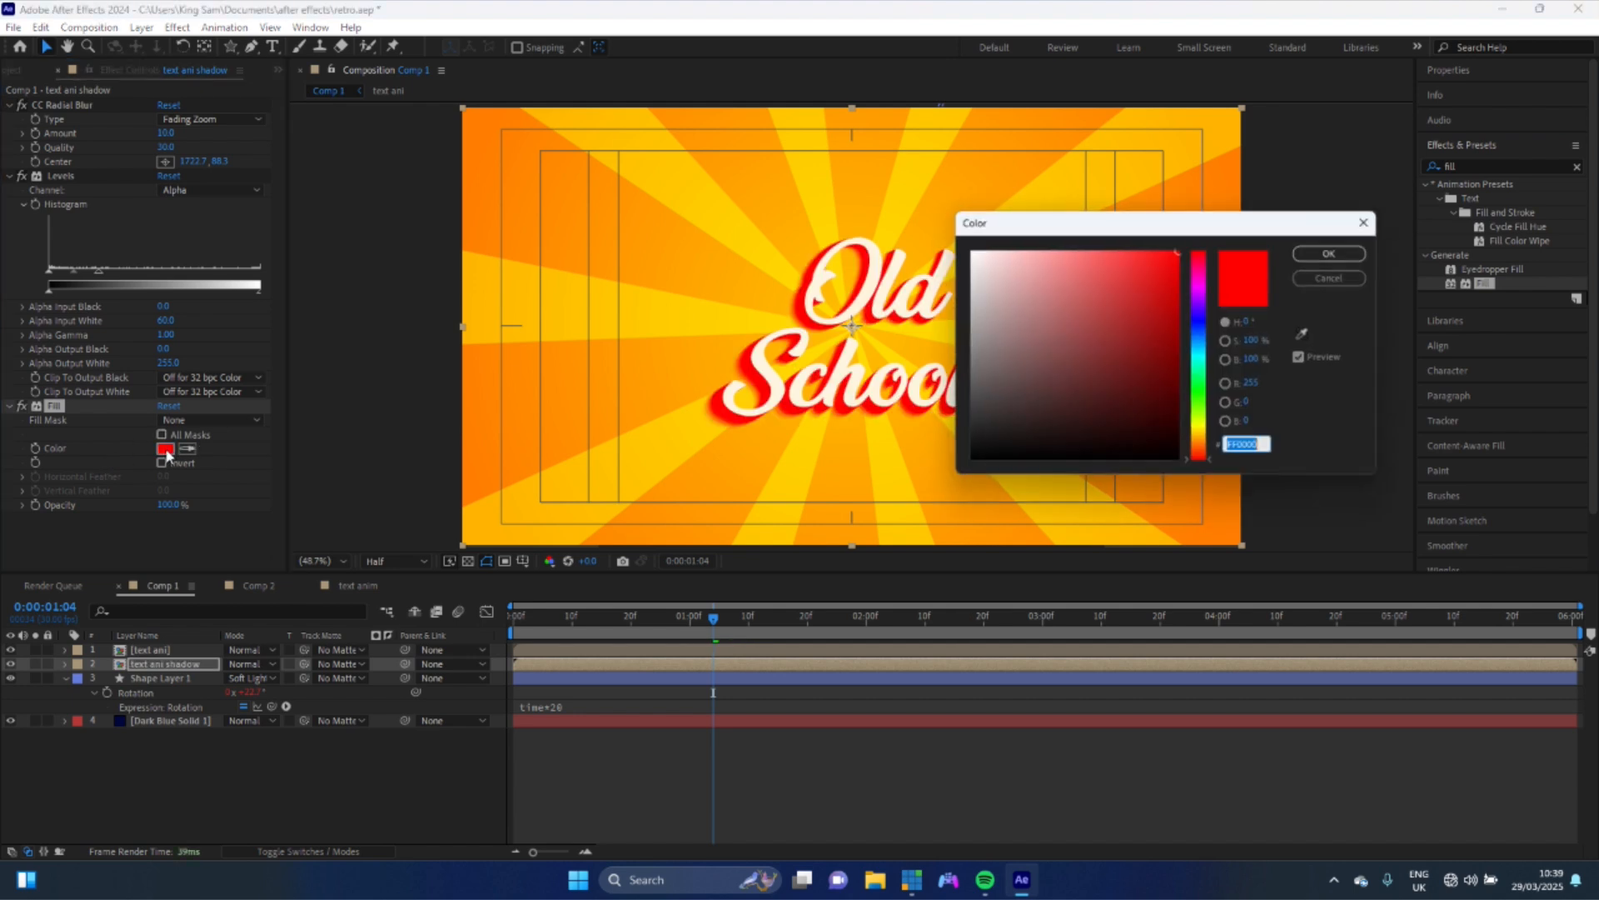
left_click(1200, 447)
left_click(1166, 356)
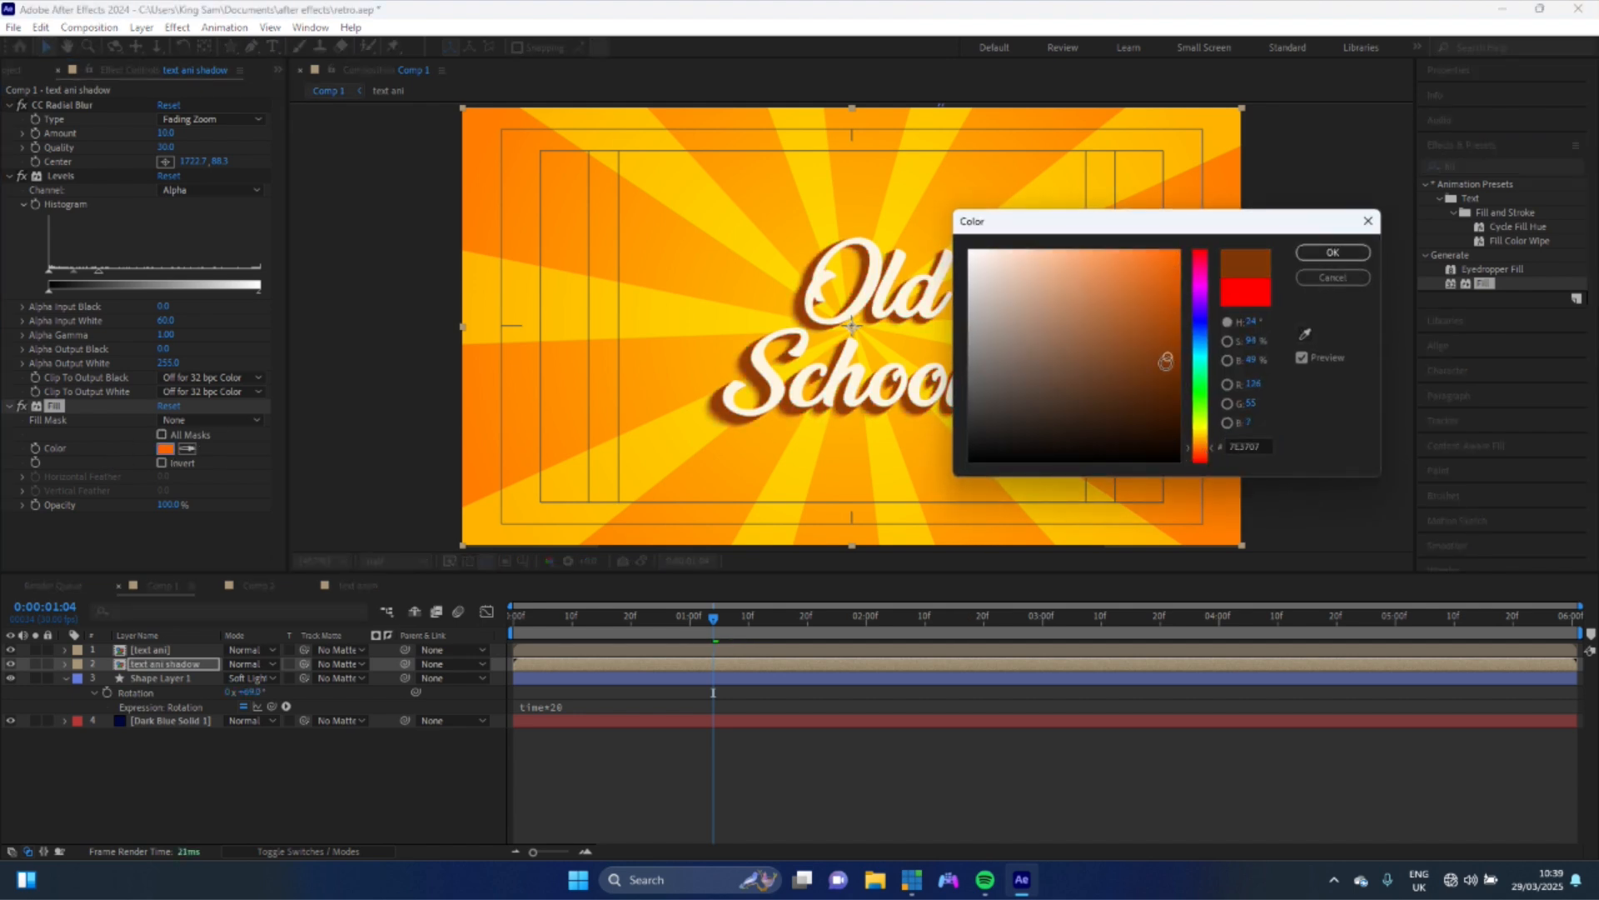
left_click_drag(1166, 357, 1133, 371)
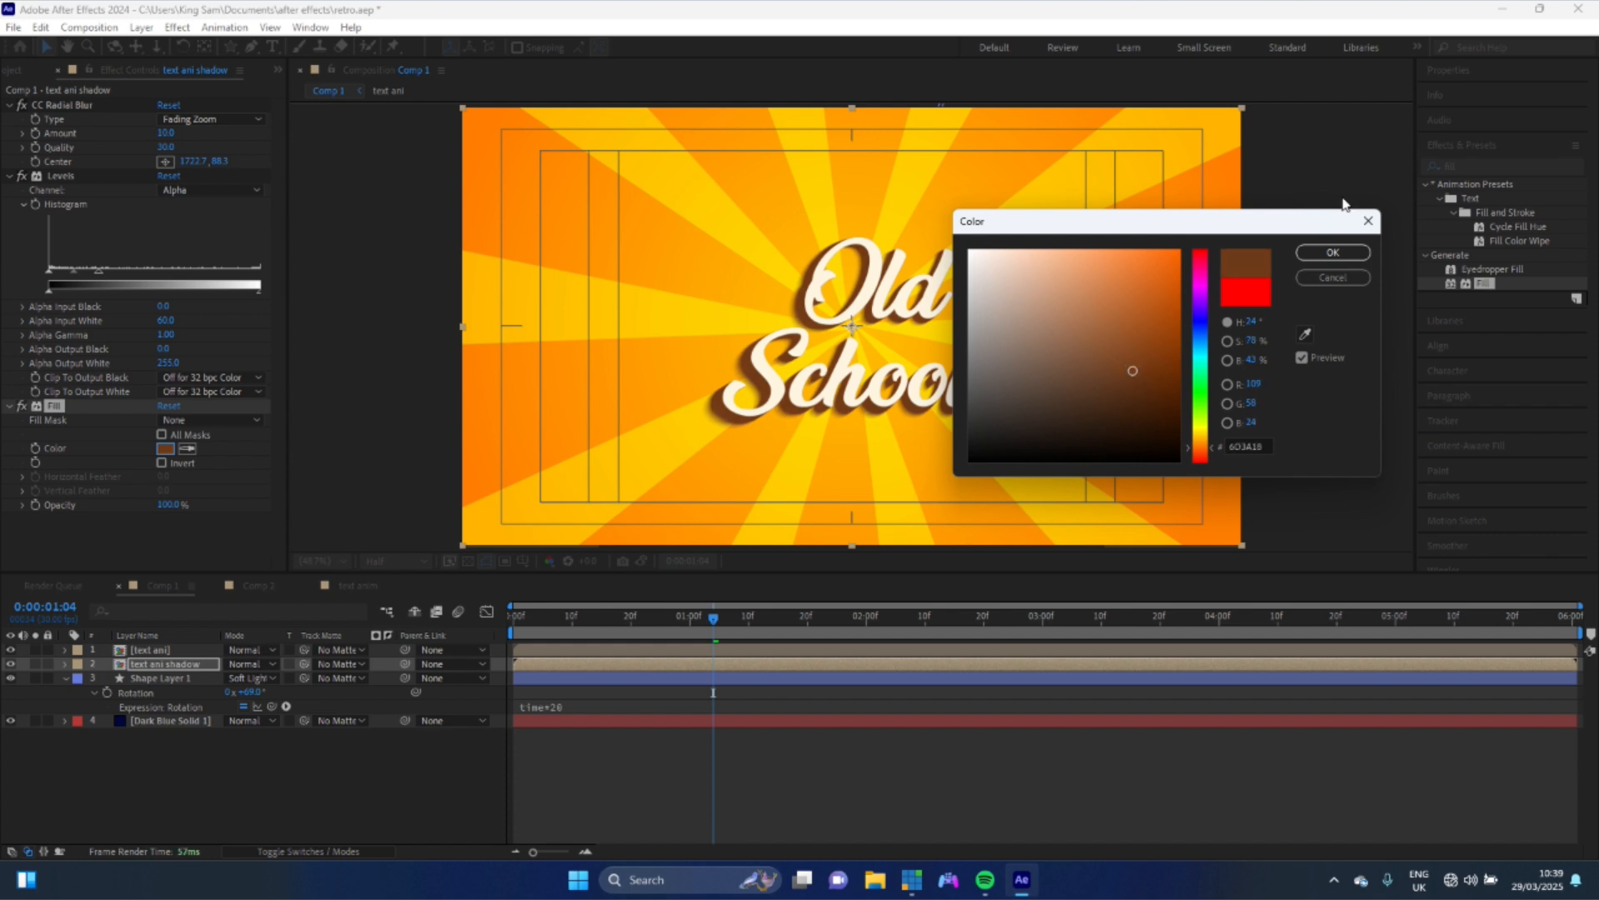
left_click(1333, 252)
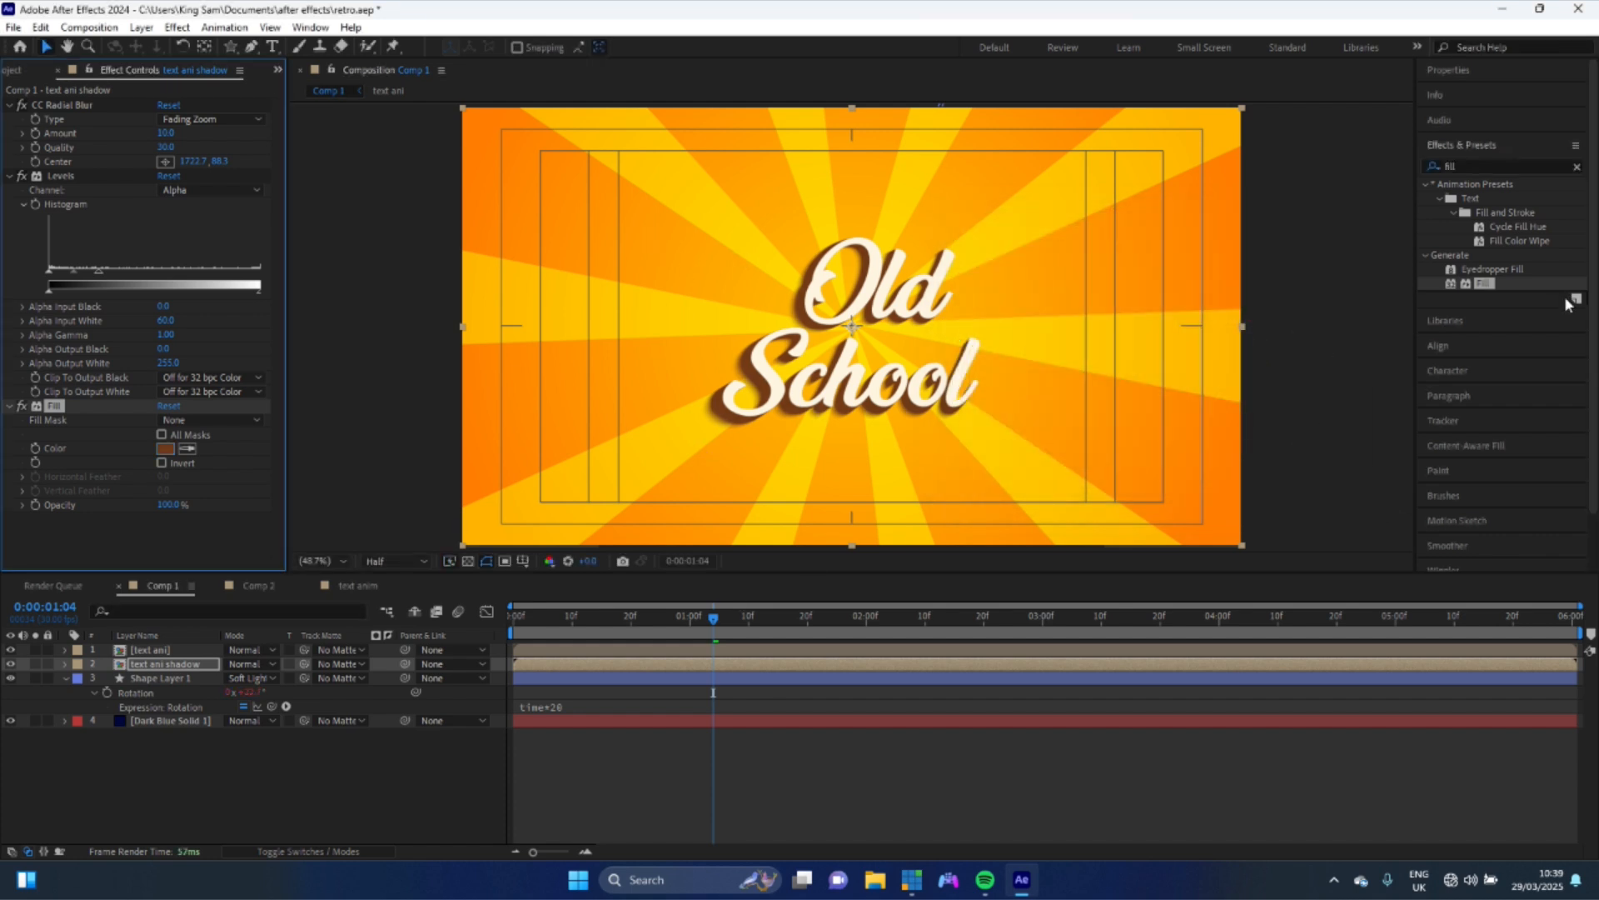
- Apply Fill to the text ani layer and sample an orange colour from the background
left_click_drag(1491, 284, 175, 652)
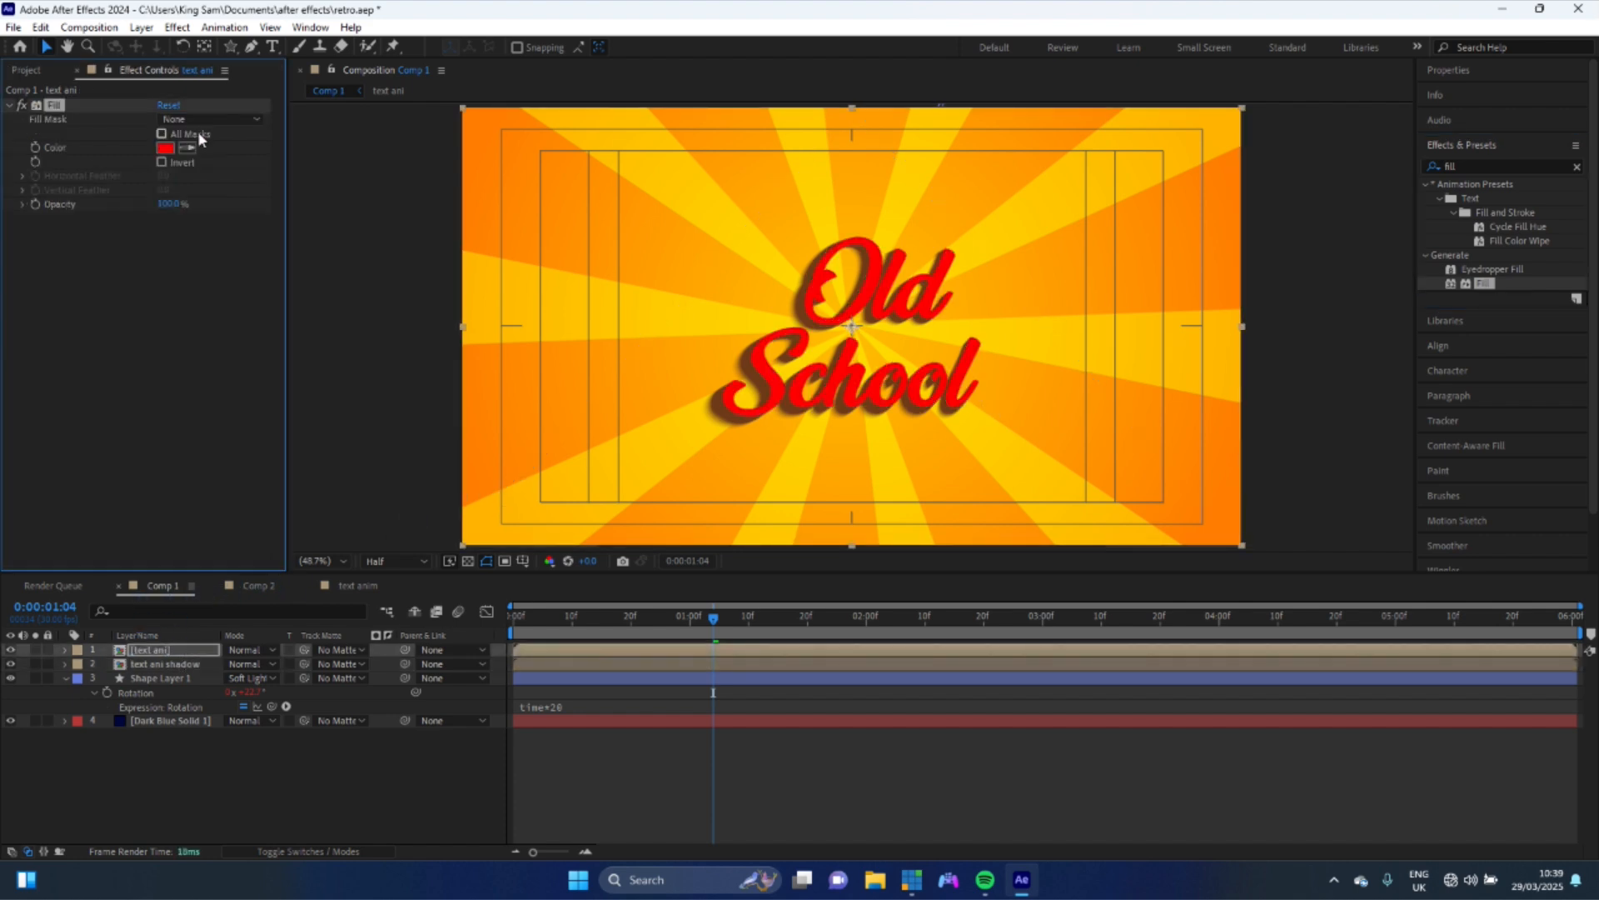
left_click(187, 147)
left_click(867, 199)
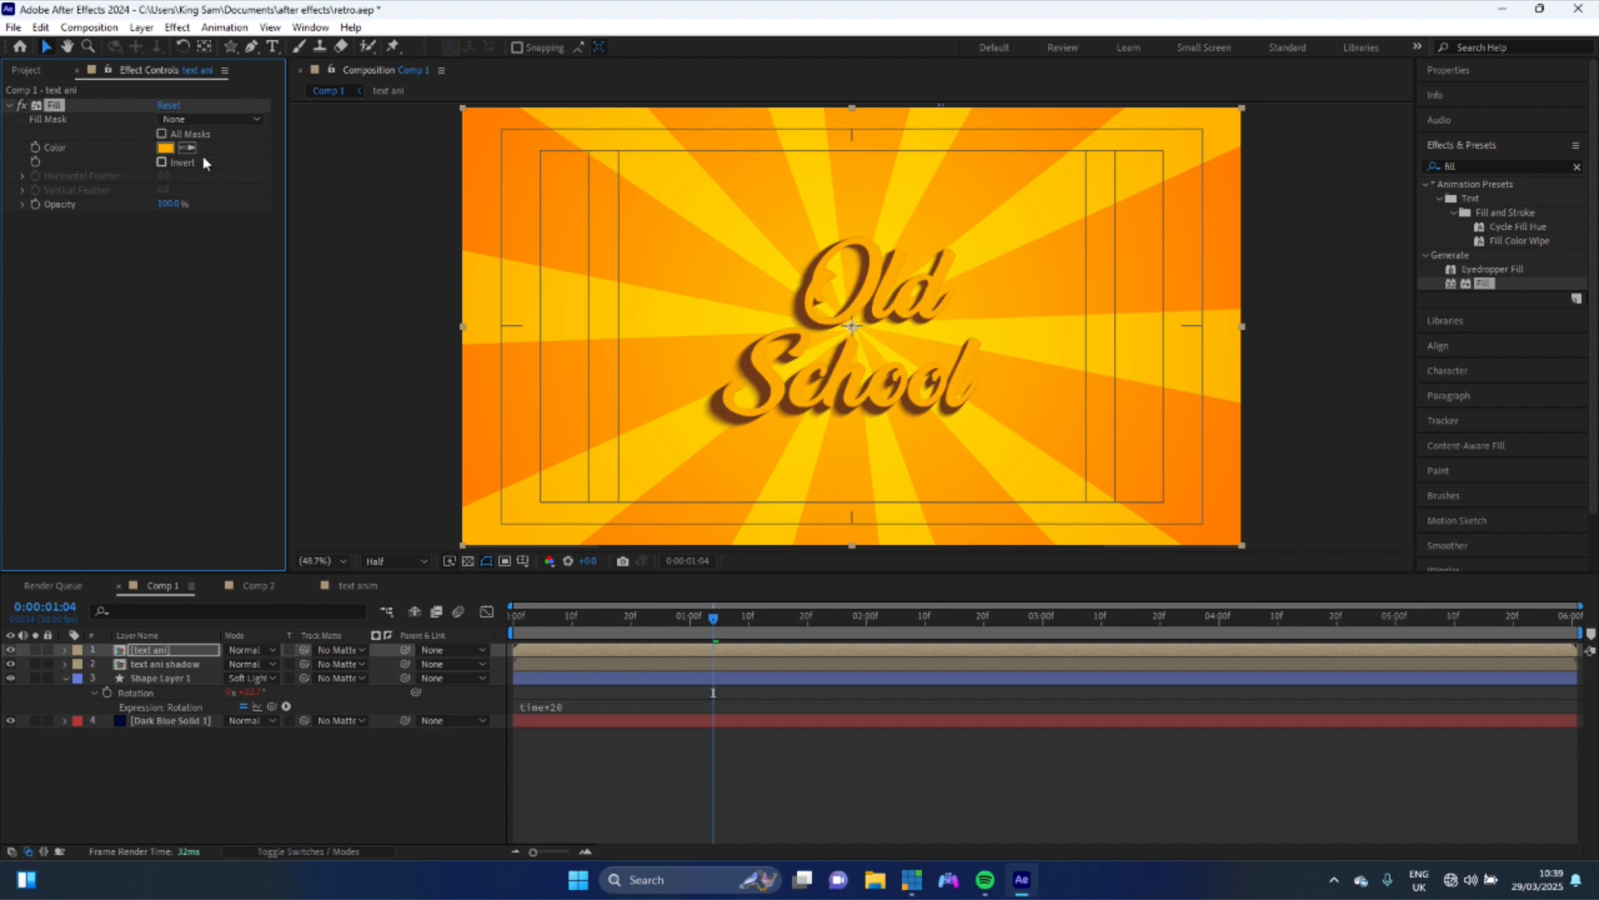
- Adjust the text fill colour to a deeper orange, FF8A00
left_click(164, 150)
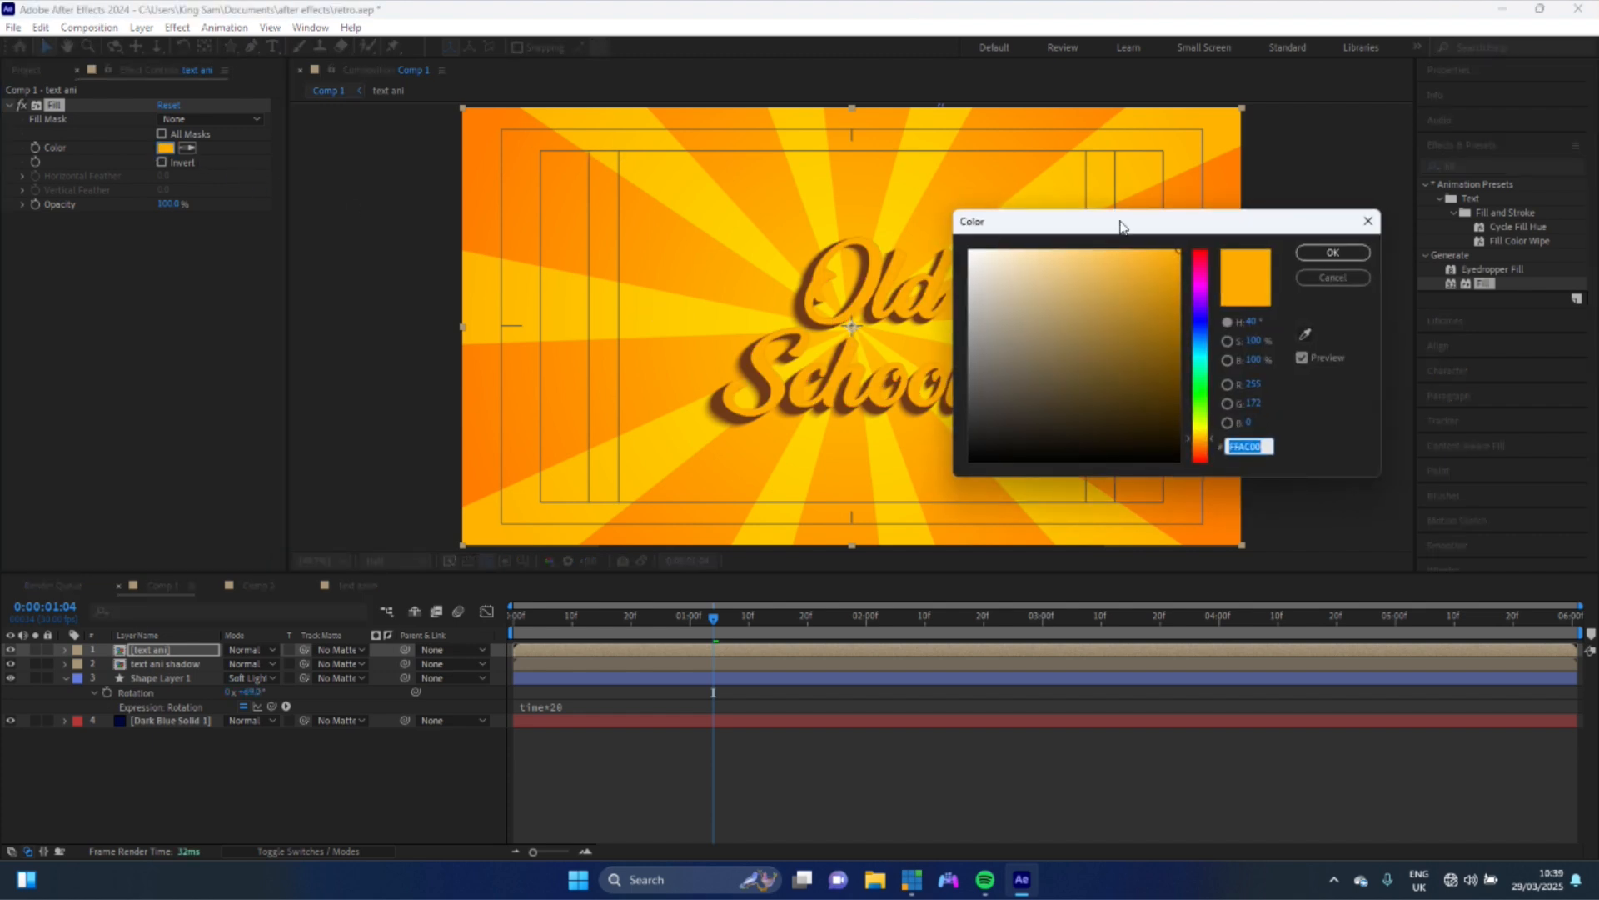
left_click(1208, 444)
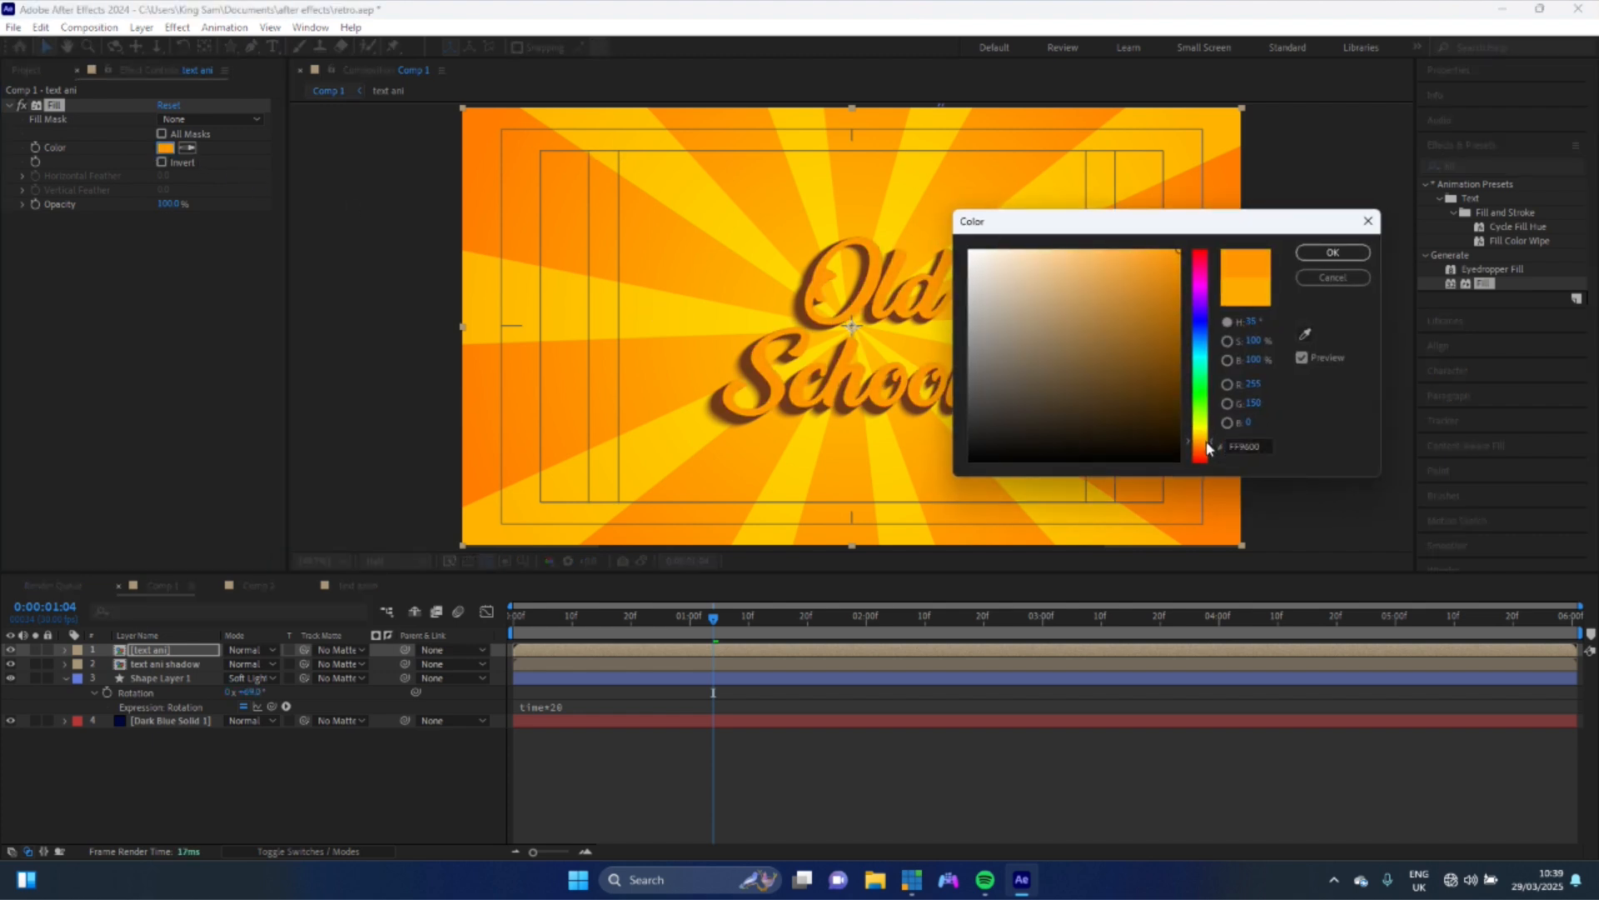
left_click(1207, 447)
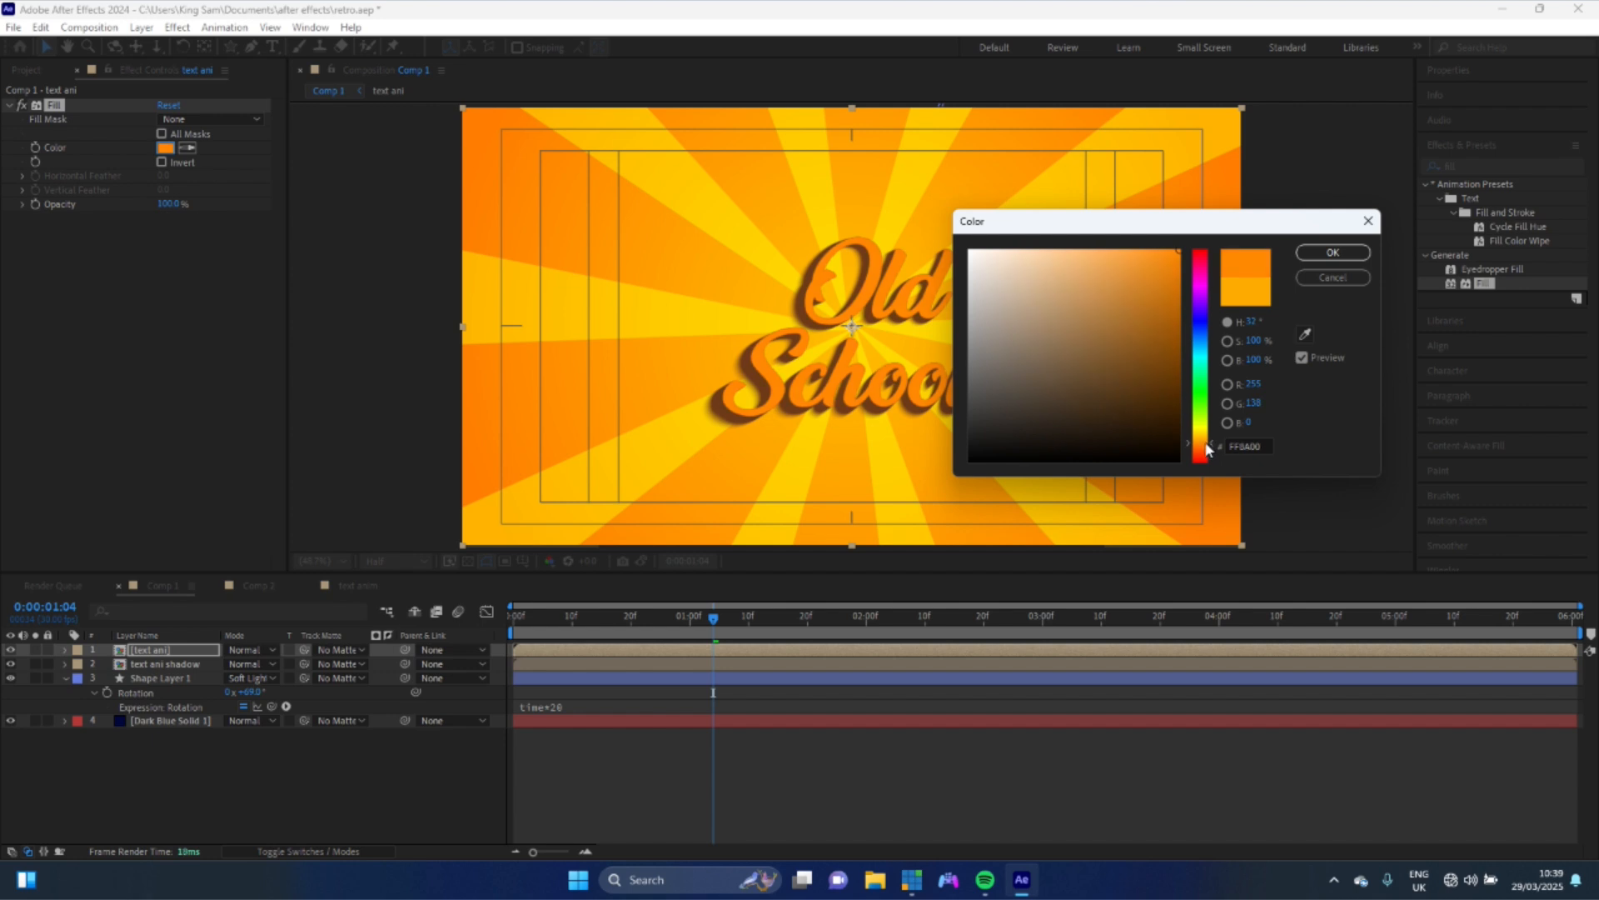
left_click(1332, 253)
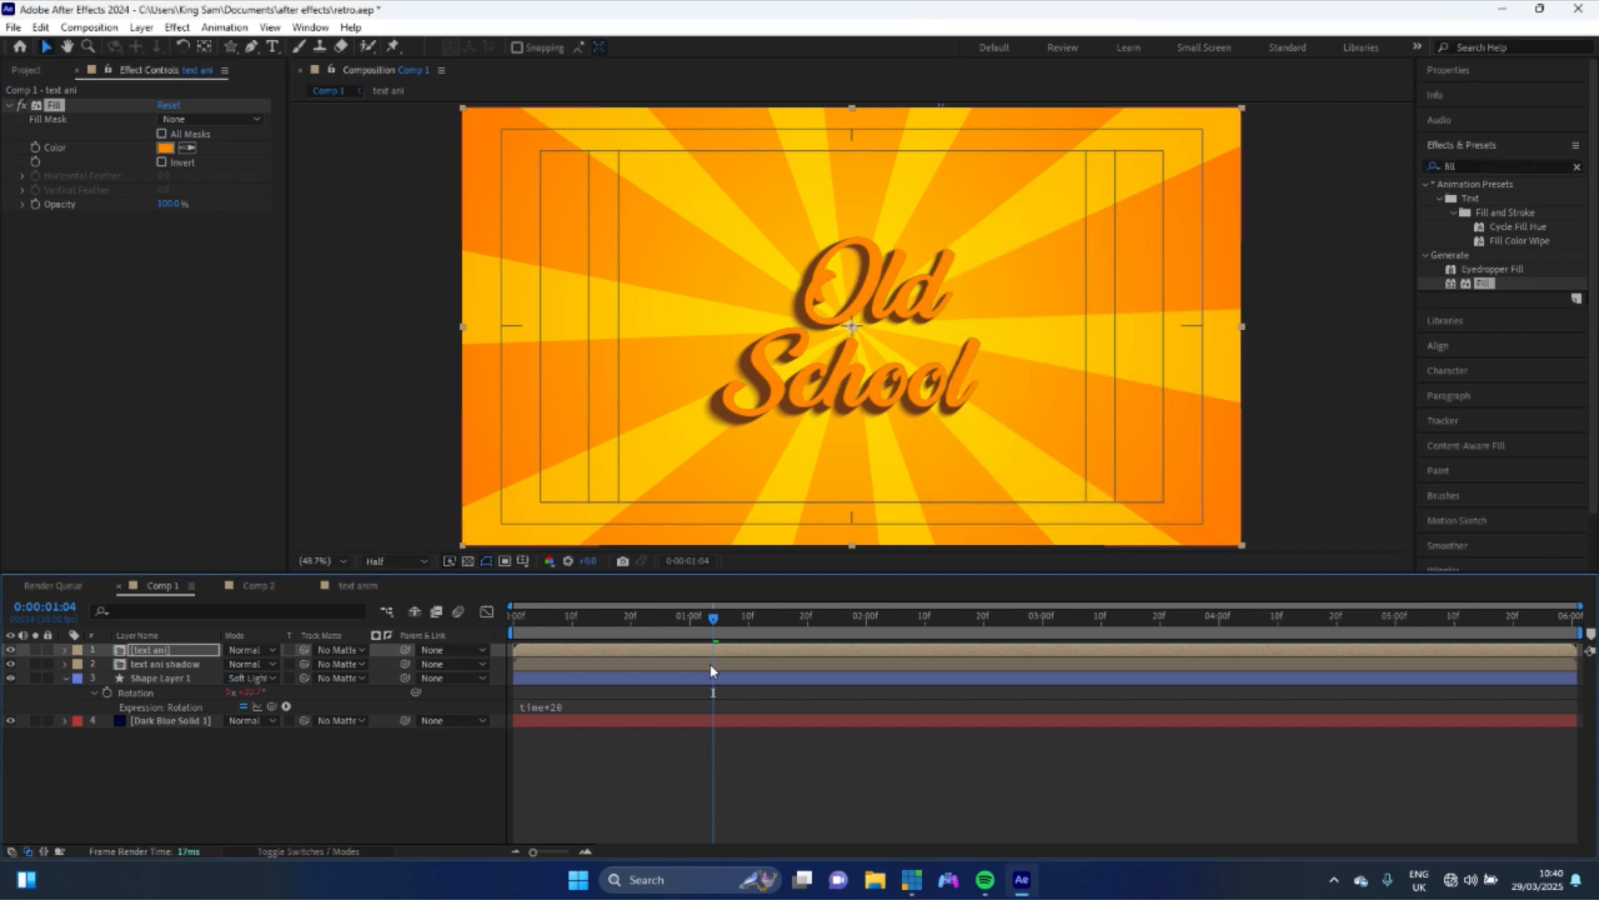
- Add a keyframe for the shadow's radial blur Amount at frame 15 and move it to about 1 second 4 frames
left_click(603, 623)
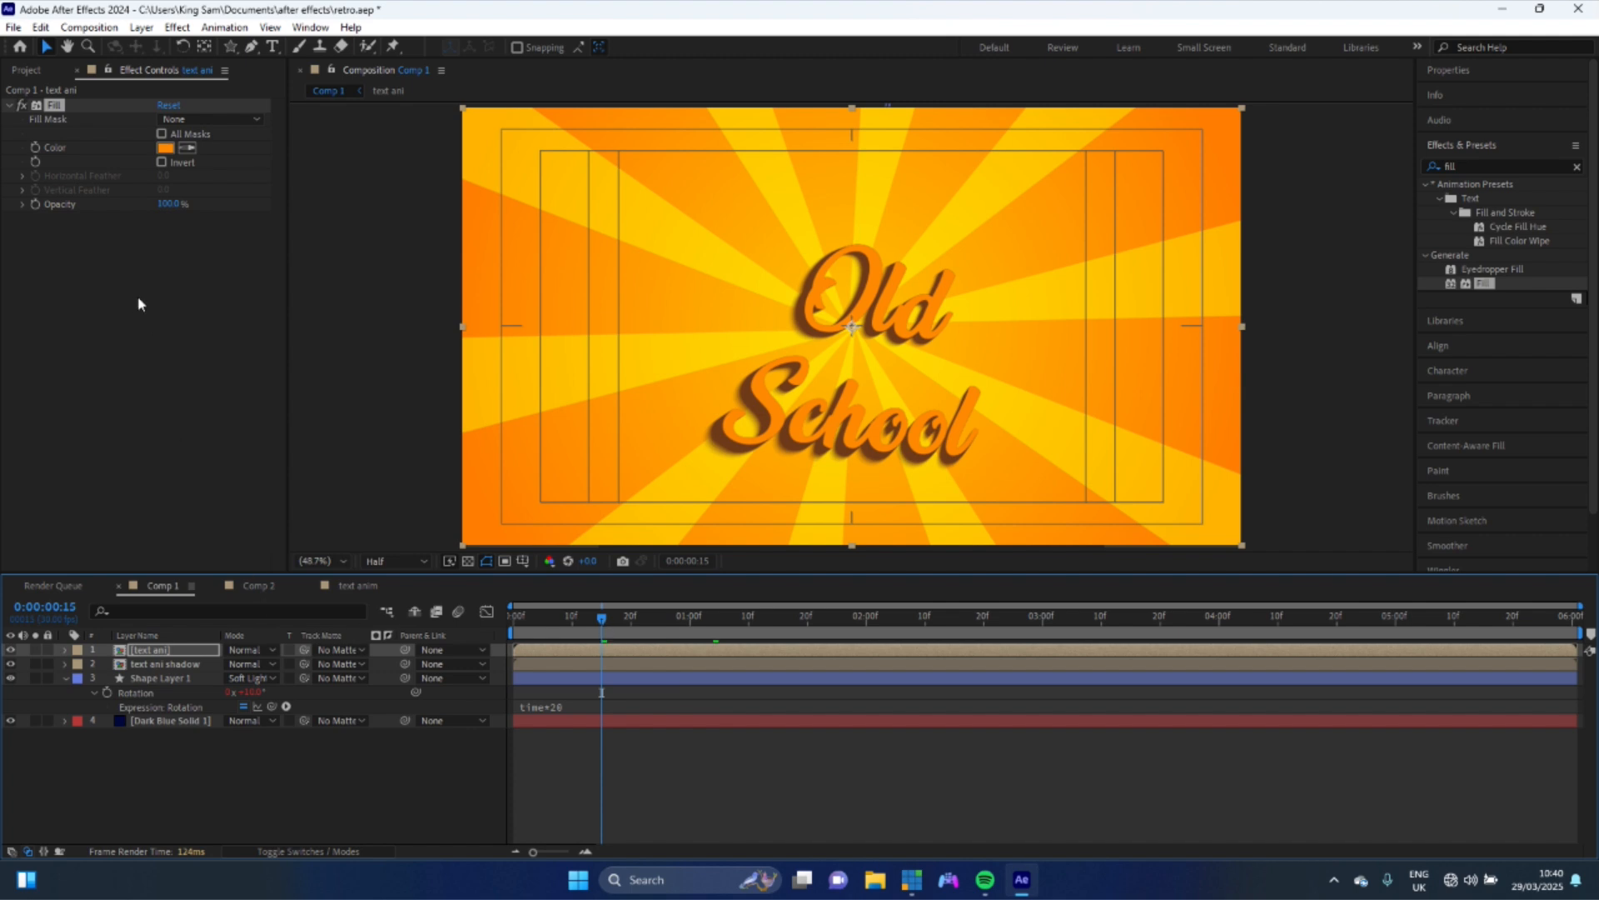
left_click(543, 663)
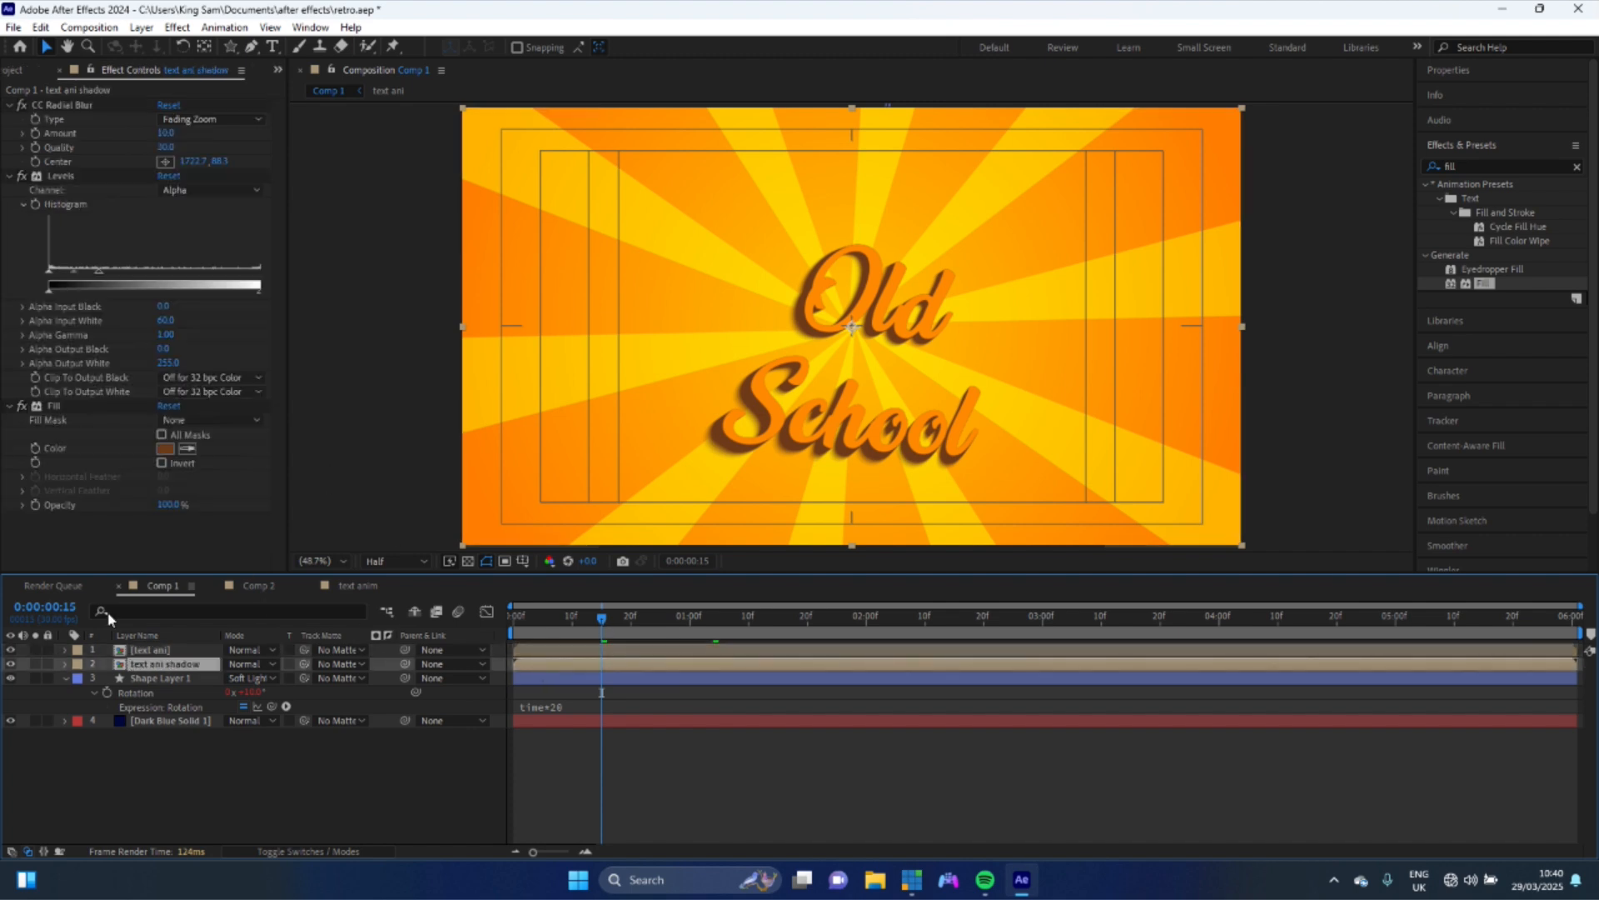
left_click(36, 135)
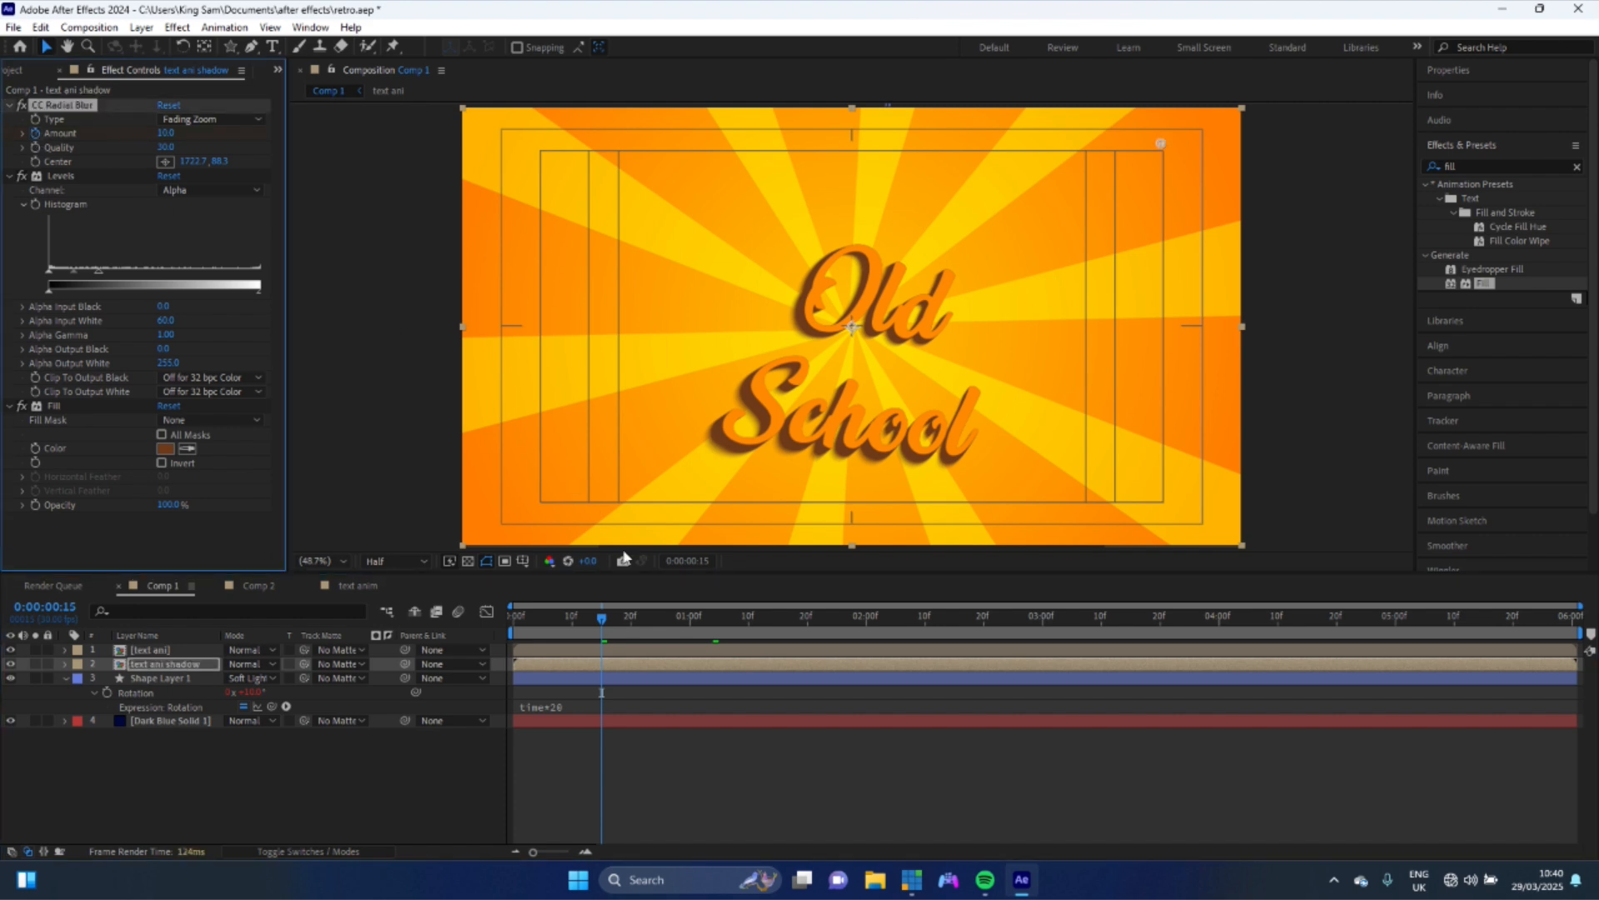
key("u")
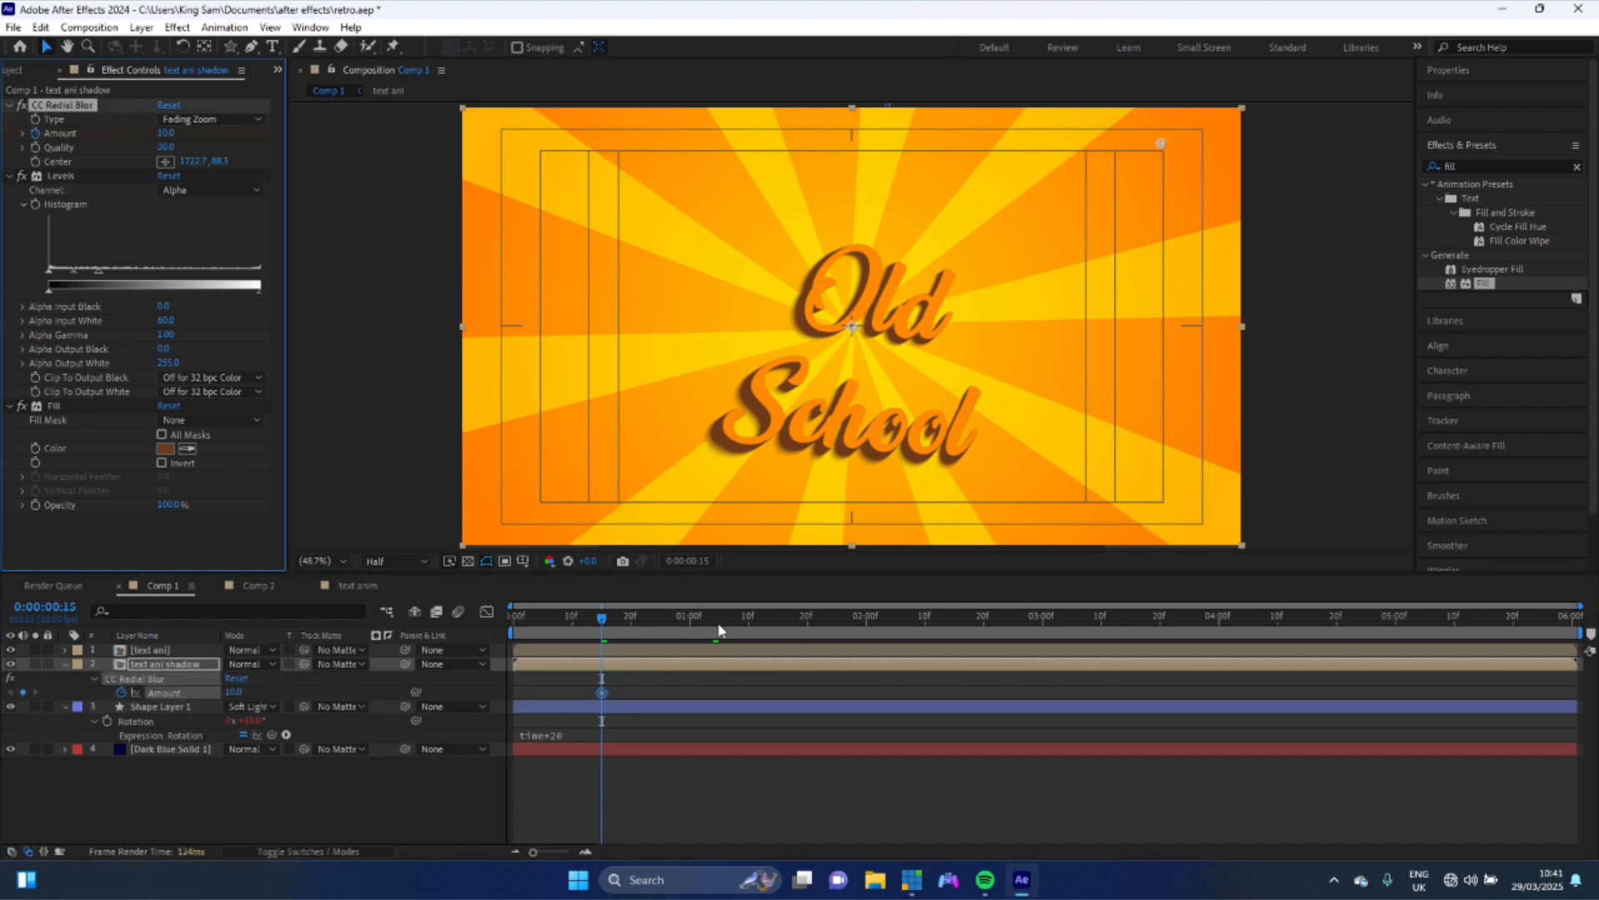
left_click_drag(602, 692, 724, 693)
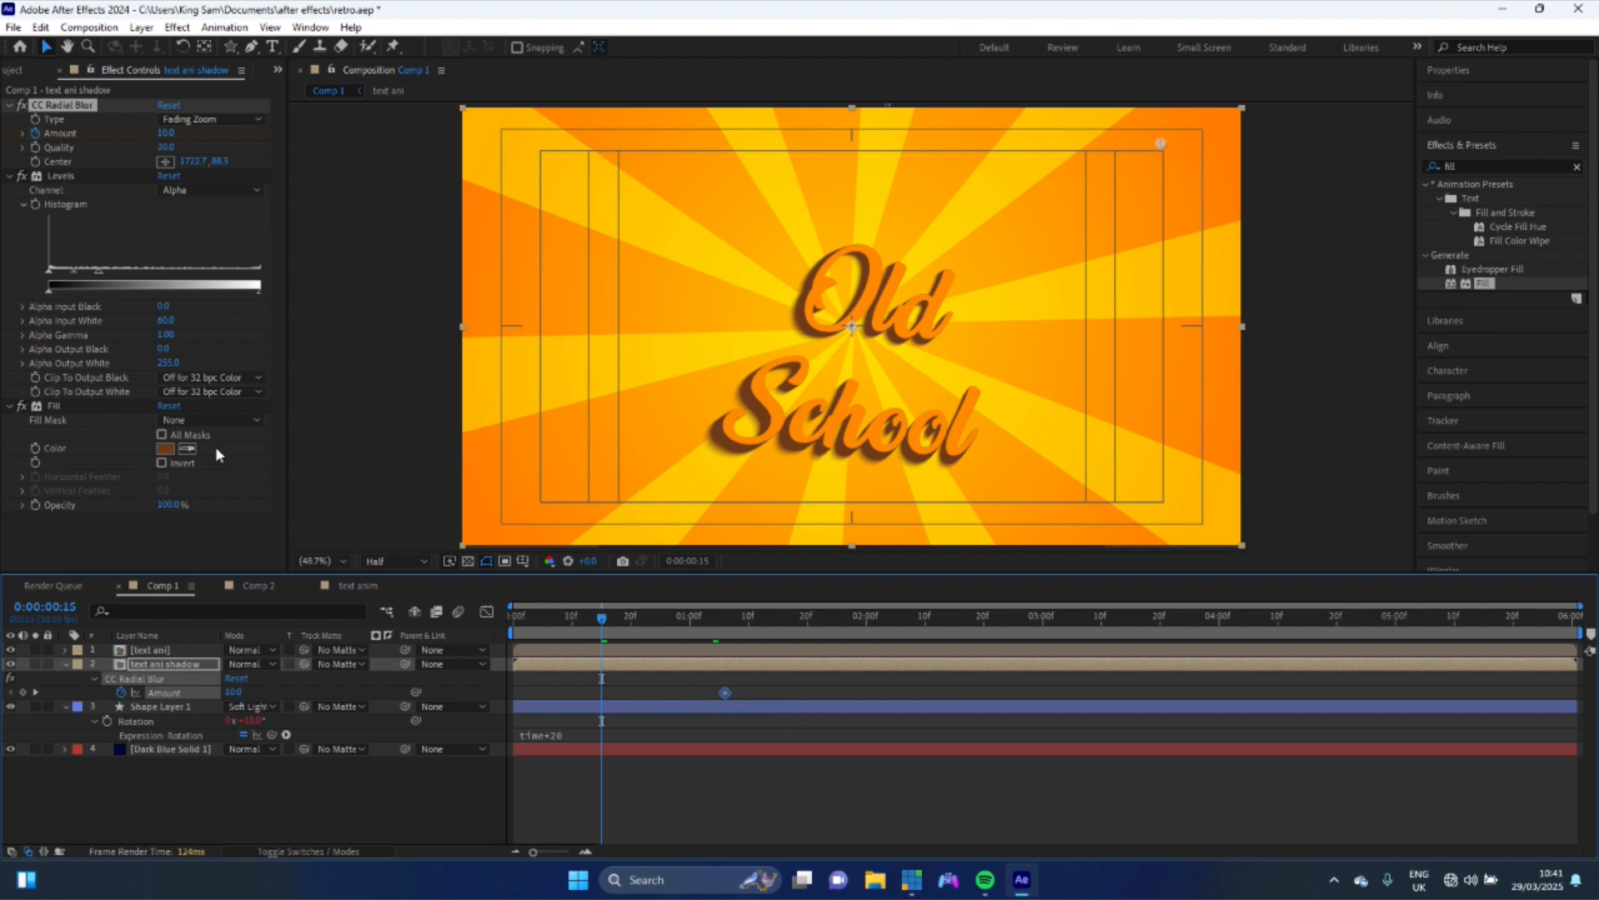
- Set the radial blur Amount to 0 at 0:00:00:15
left_click(170, 134)
type("0")
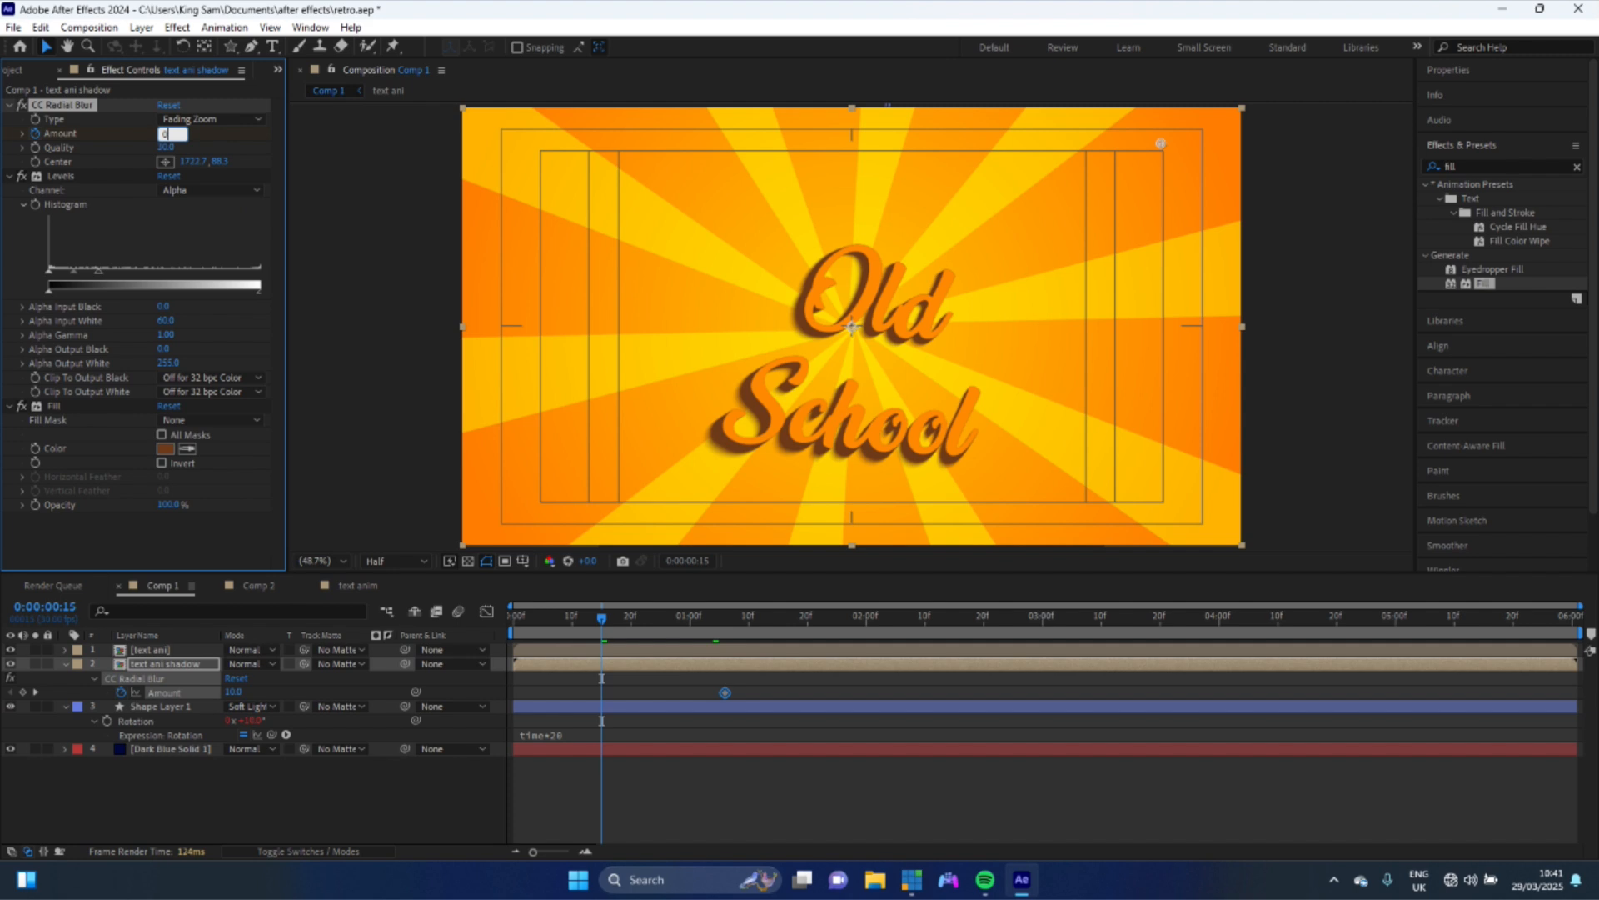
key("Return")
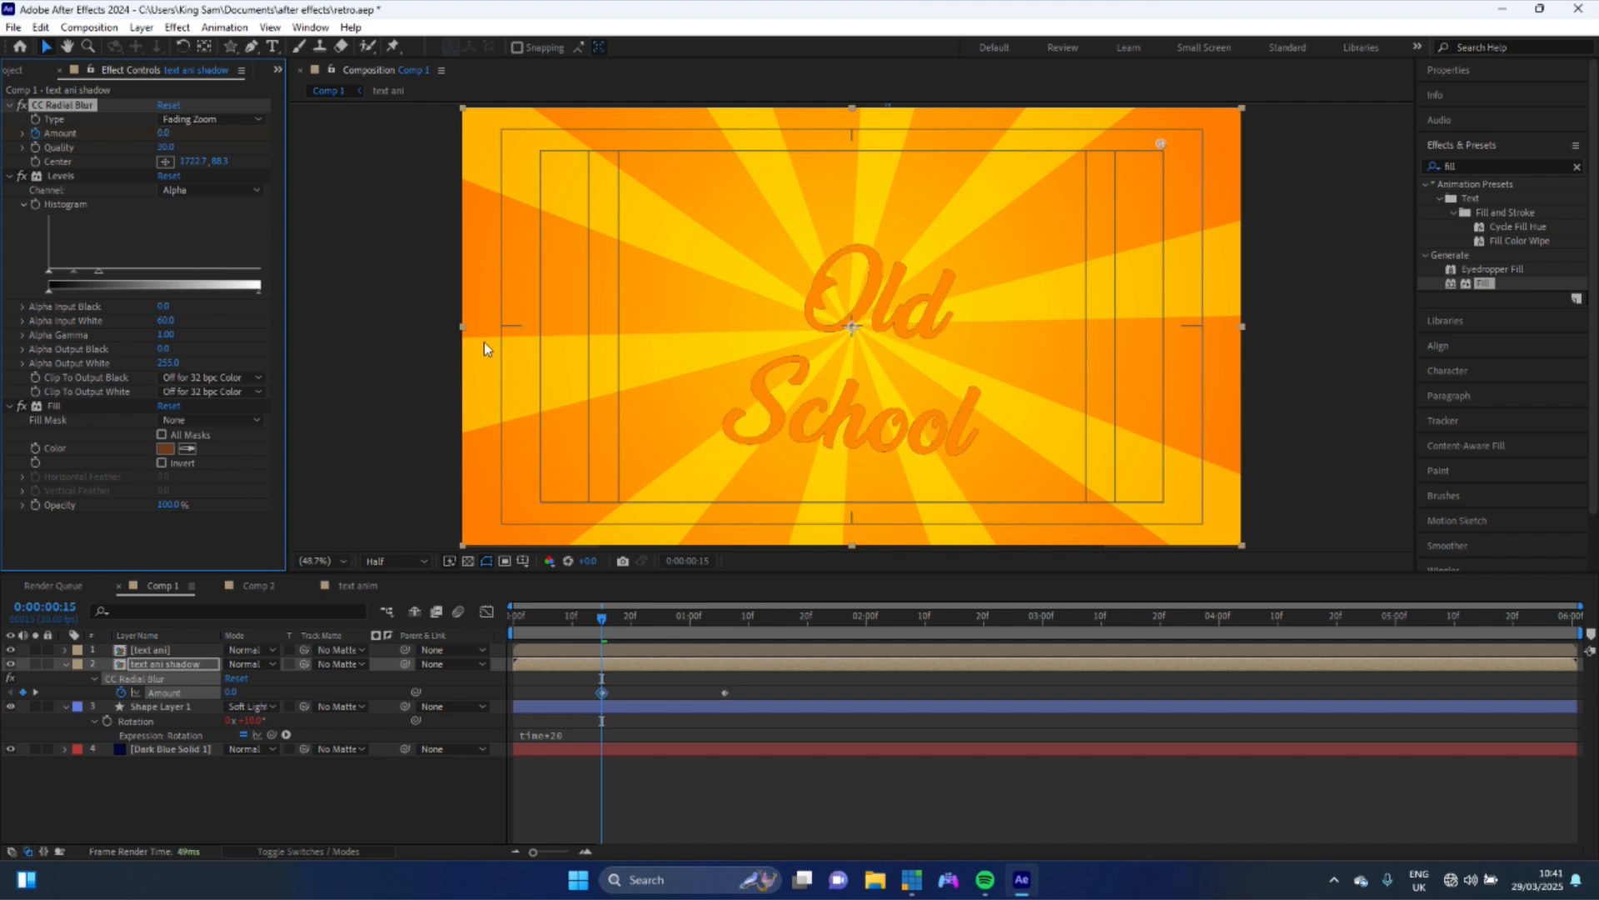
- Preview the animation and parent the text ani shadow layer to the text ani layer
key("space")
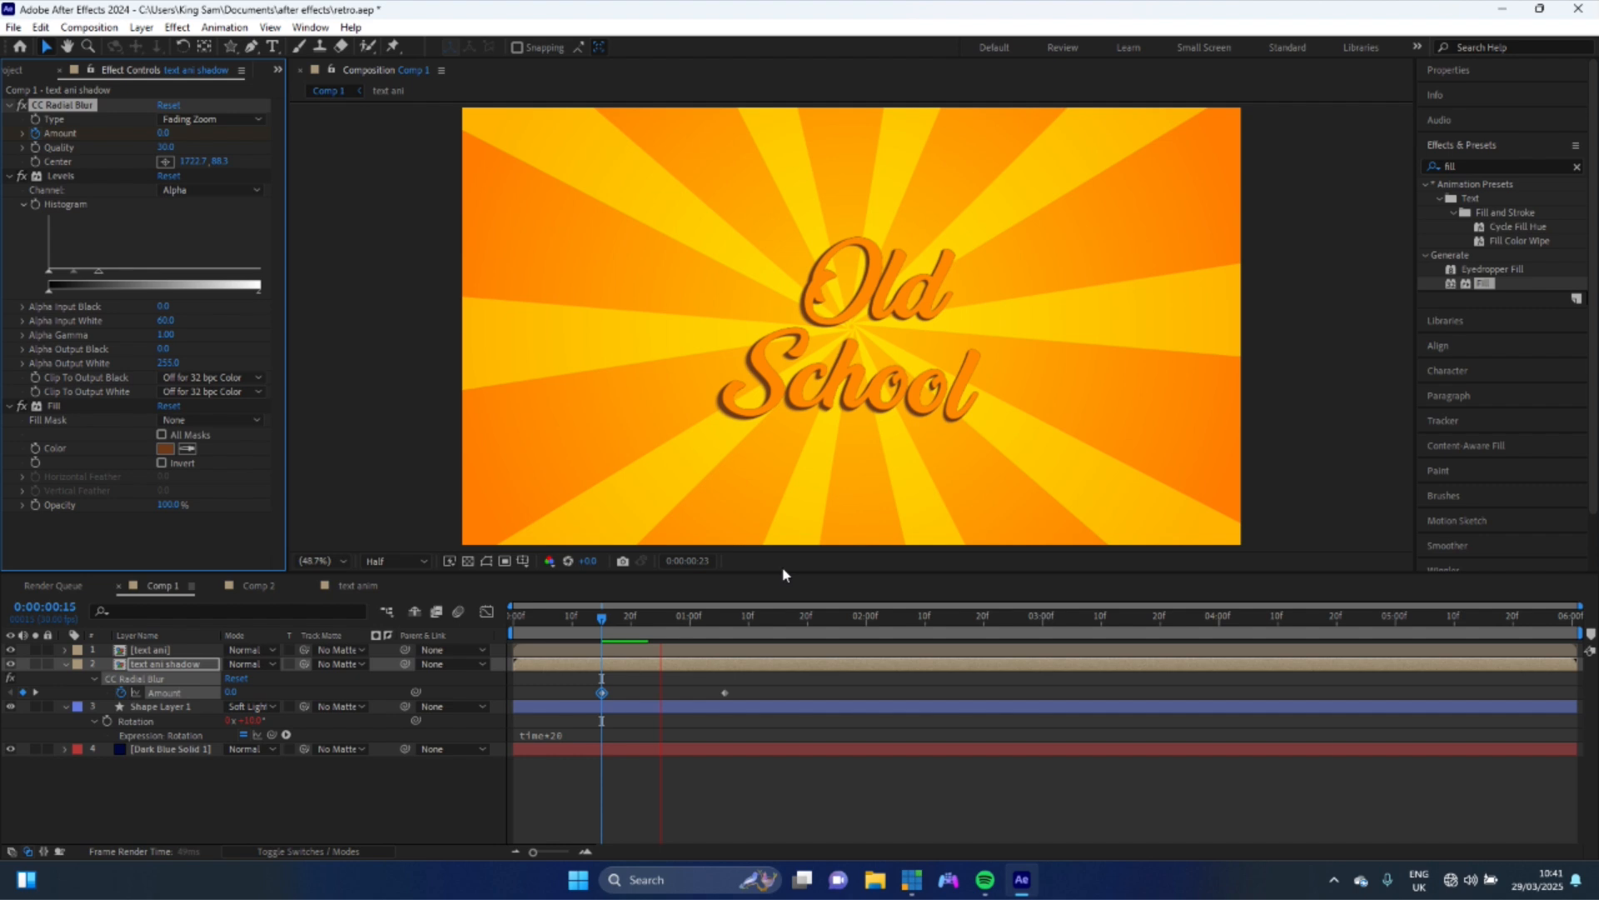
key("space")
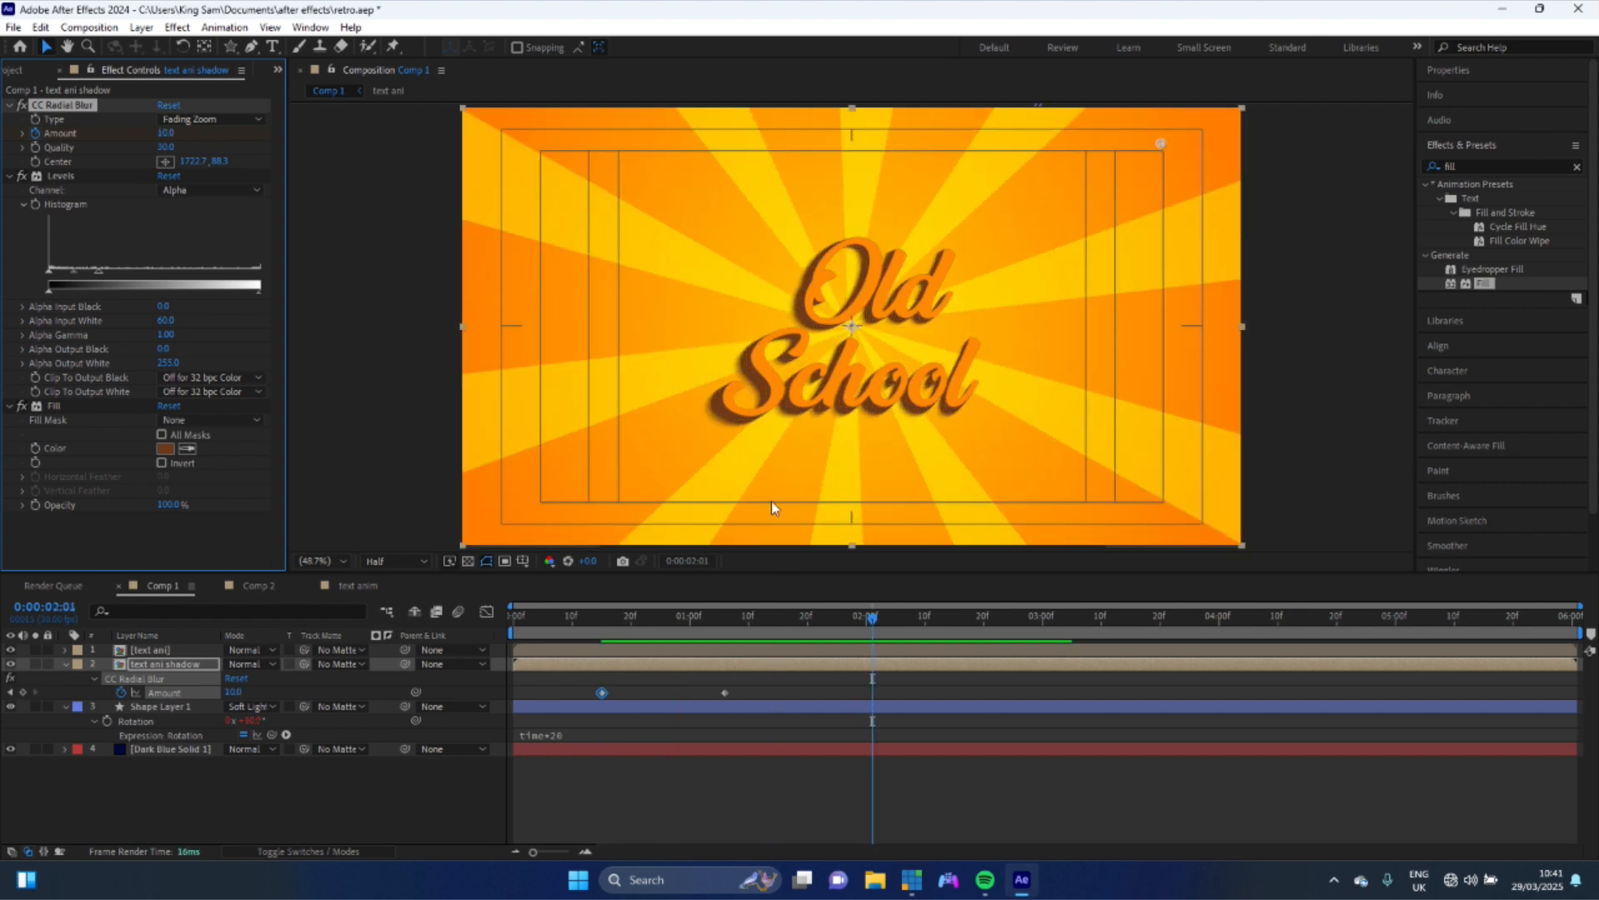
left_click(603, 651)
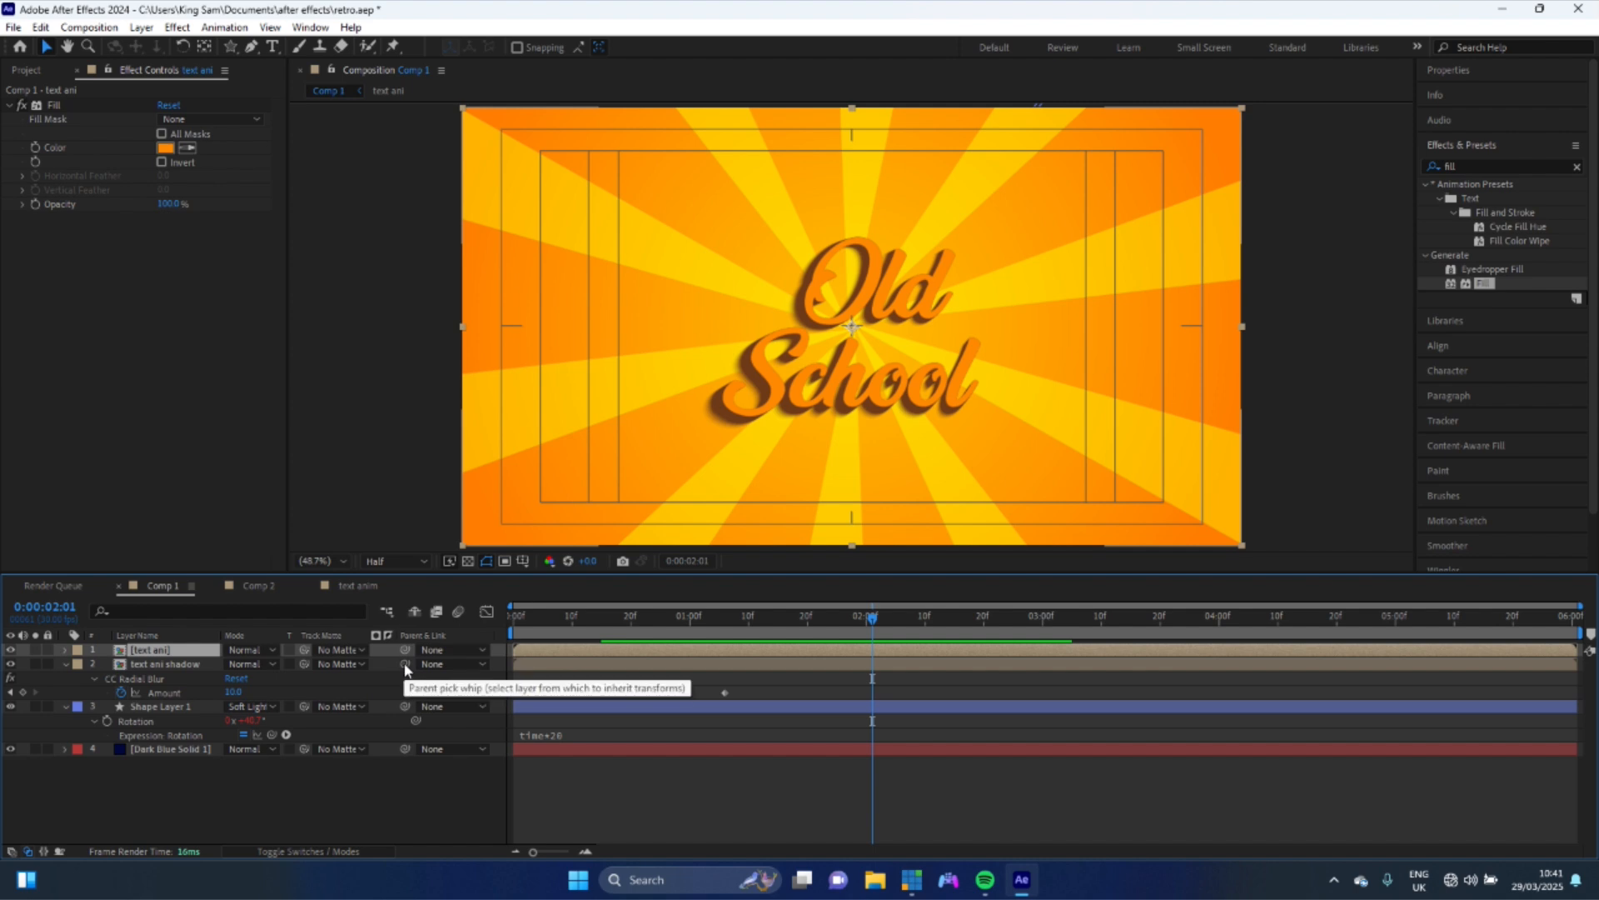
left_click_drag(405, 664, 371, 674)
left_click_drag(218, 668, 147, 647)
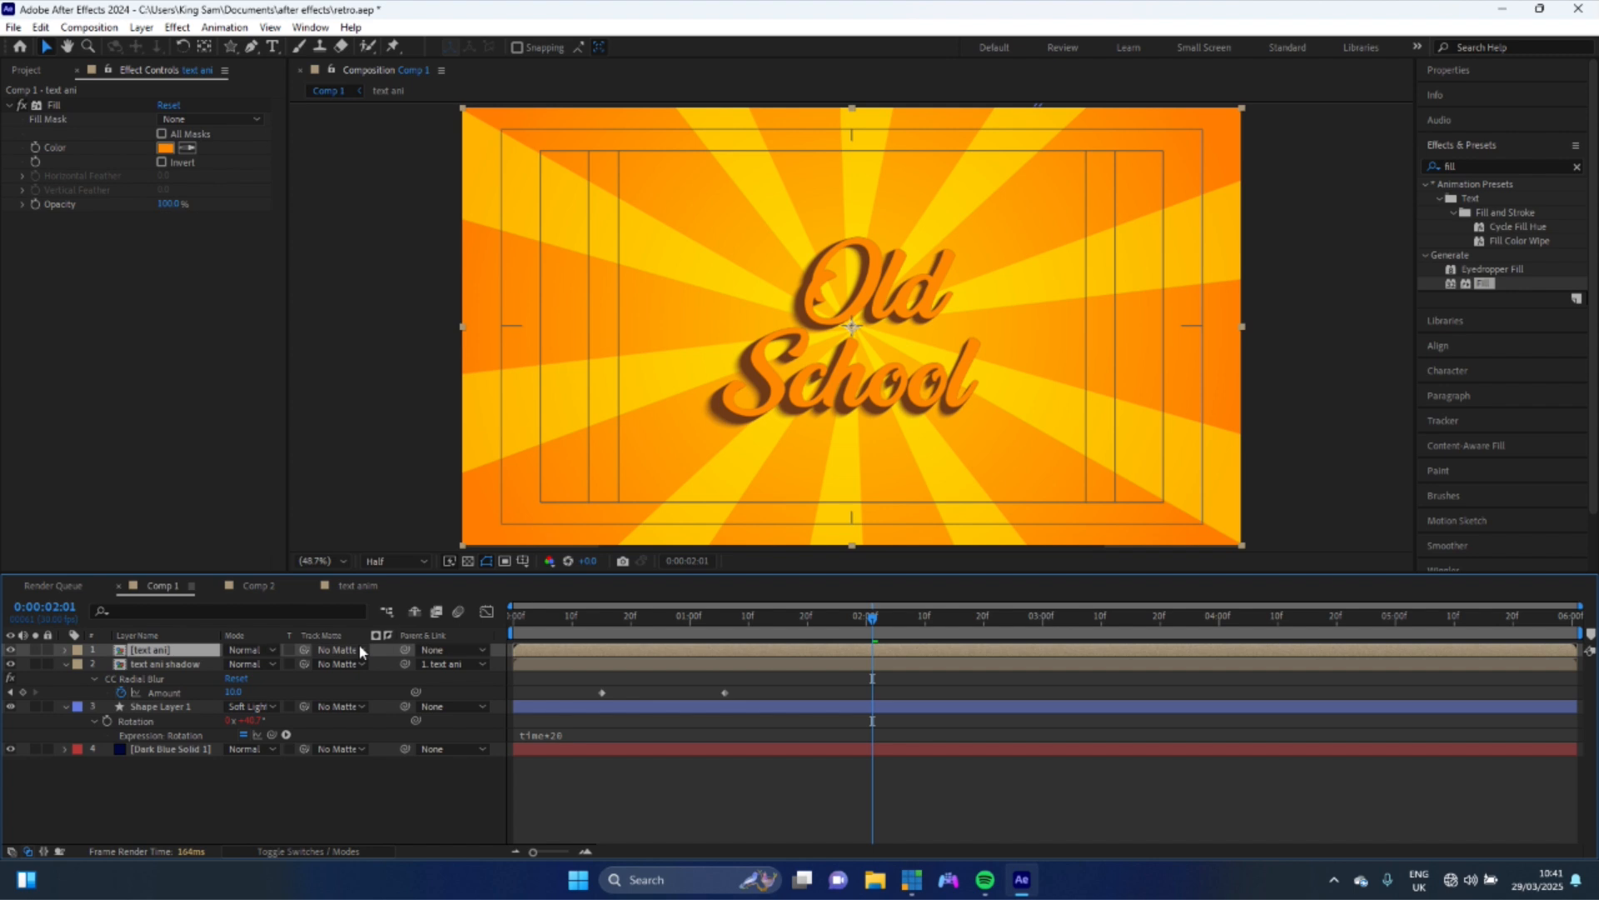
- Add a Position keyframe on the text ani layer and move it to about 1 second 4 frames
key("p")
left_click(602, 617)
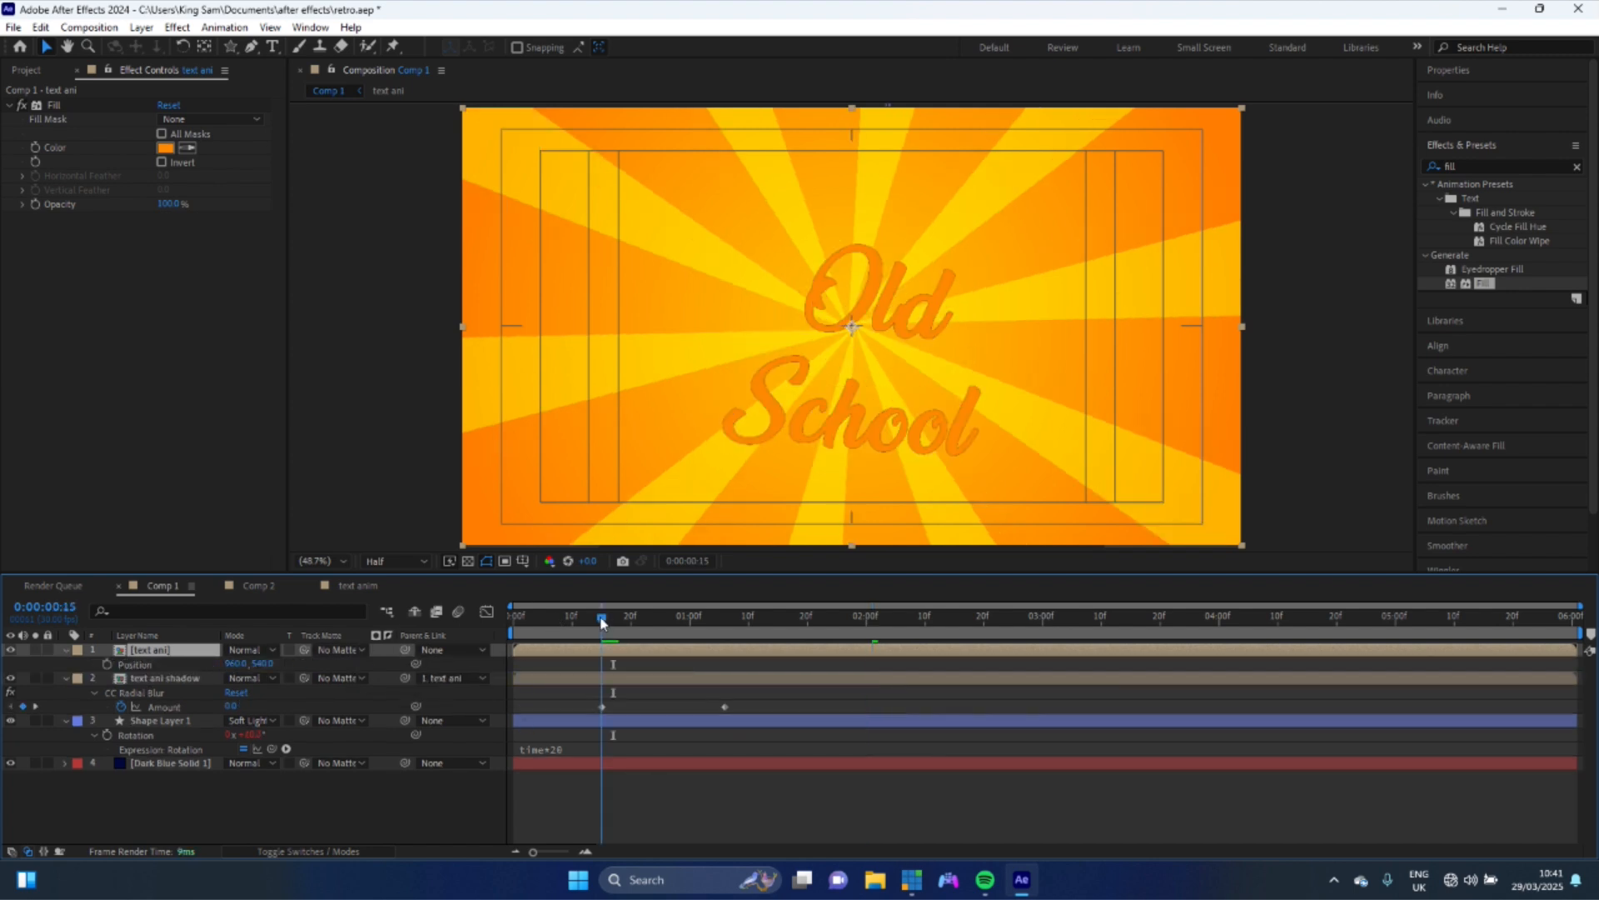
left_click(107, 664)
left_click_drag(602, 664, 726, 681)
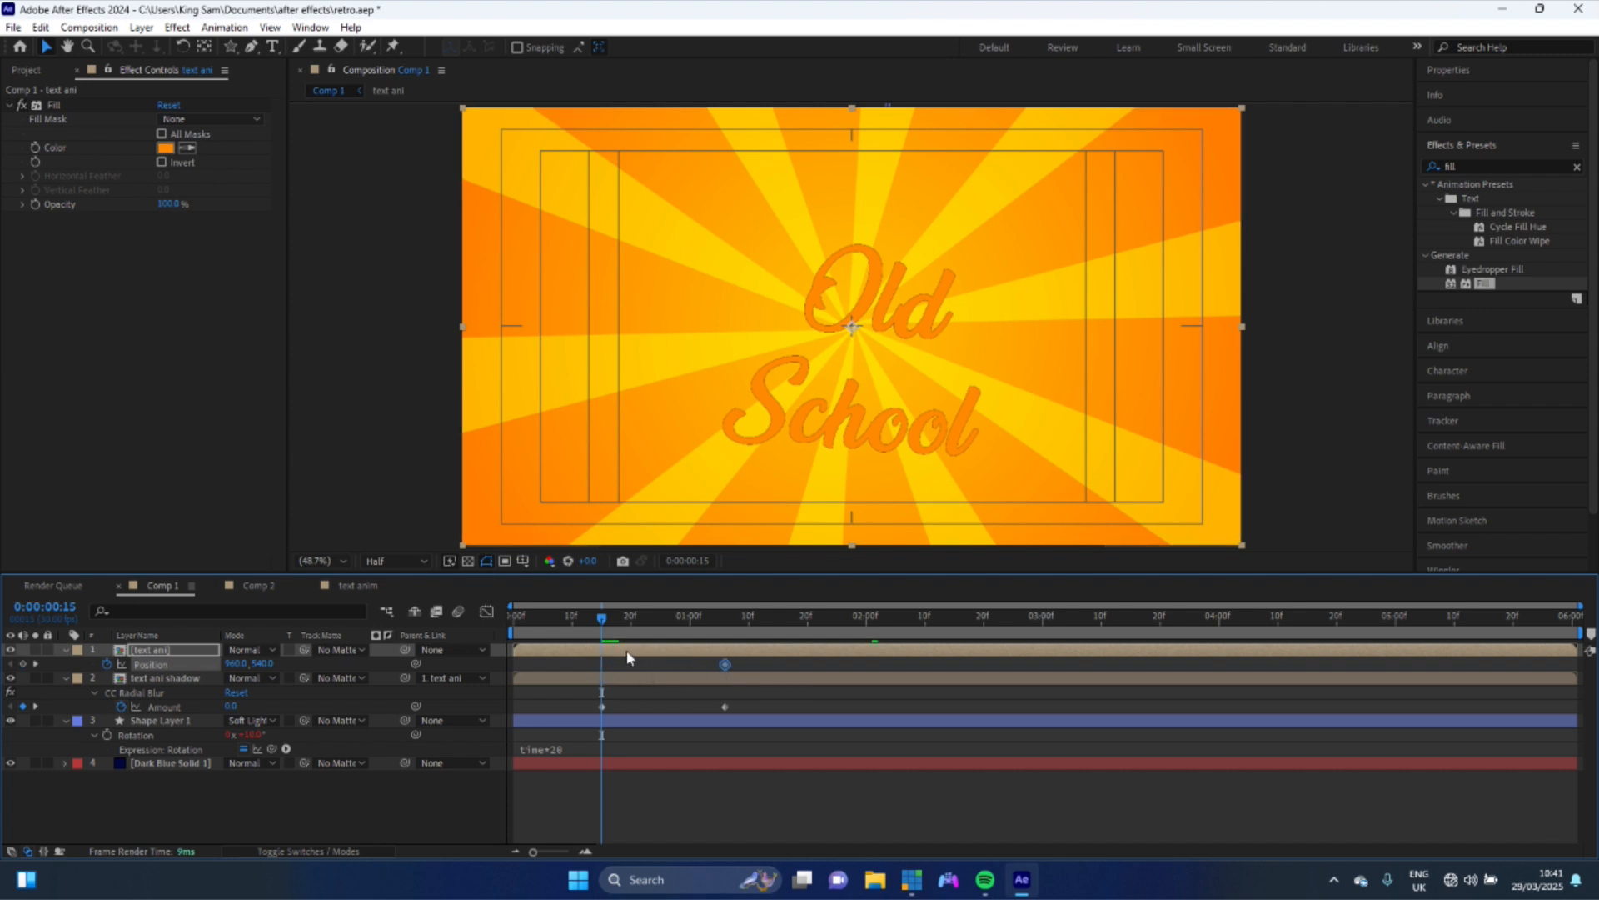
- At frame 15, nudge the text up and to the left to set its starting position
key("shift+Right")
key("shift+Right")
key("shift+Left")
key("shift+Left")
key("shift+Left")
key("shift+Left")
key("shift+Left")
key("shift+Left")
key("shift+Down")
key("shift+Down")
key("shift+Down")
key("shift+Down")
key("shift+Left")
key("shift+Left")
key("shift+Down")
key("shift+Down")
key("shift+Left")
key("shift+Left")
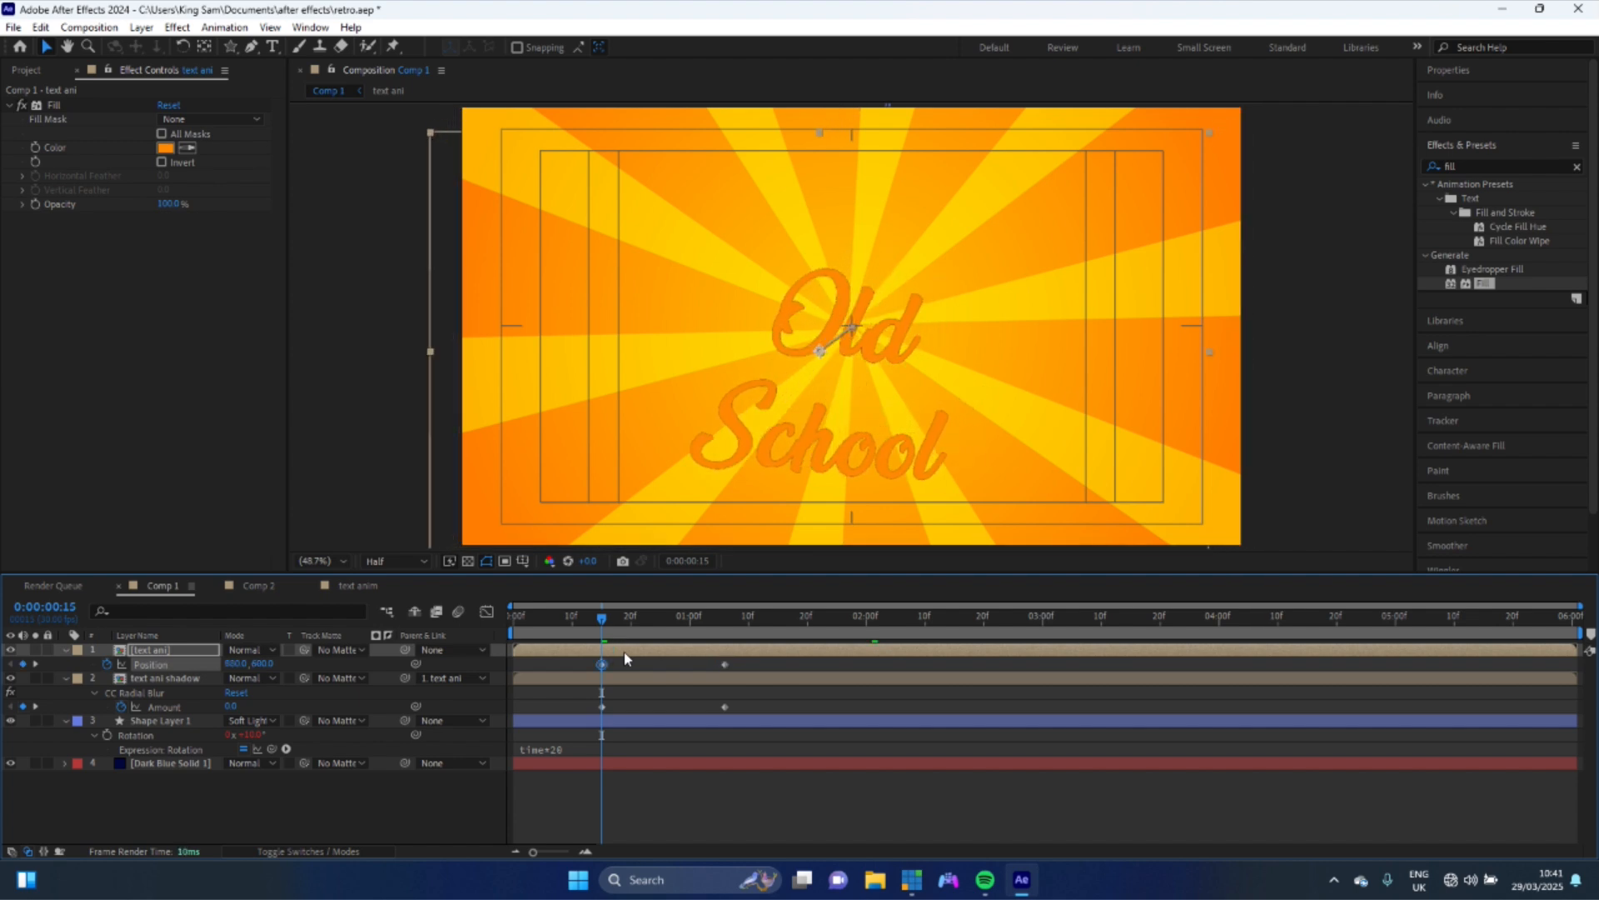
- Ease the text's position and blur Amount keyframes and shape their speed curve in the Graph Editor
key("space")
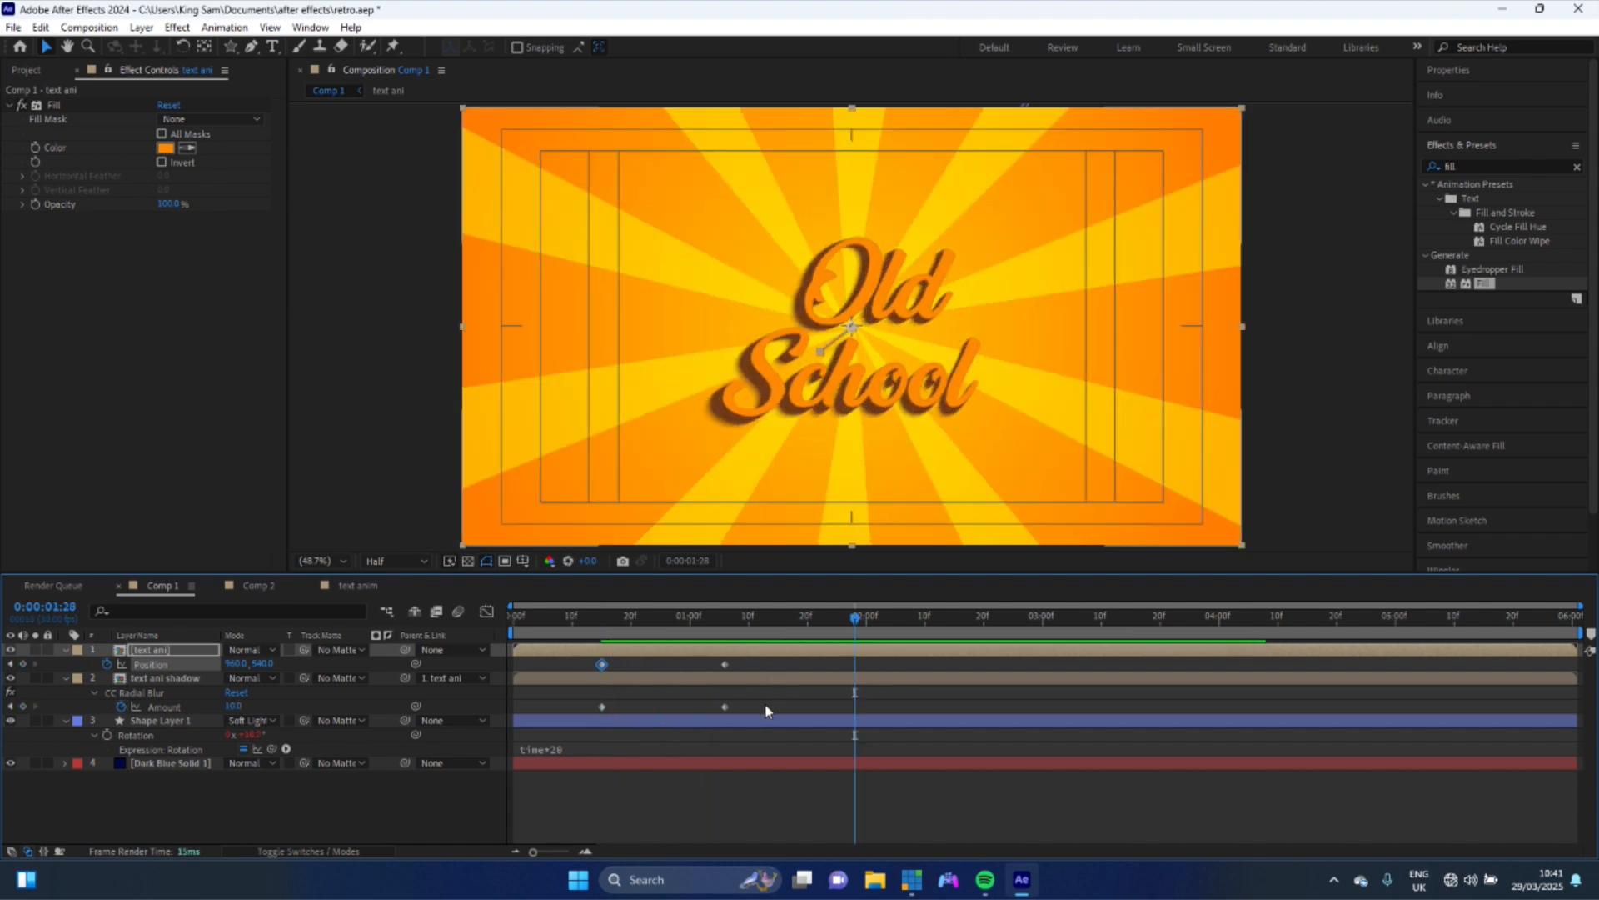
left_click_drag(762, 705, 580, 666)
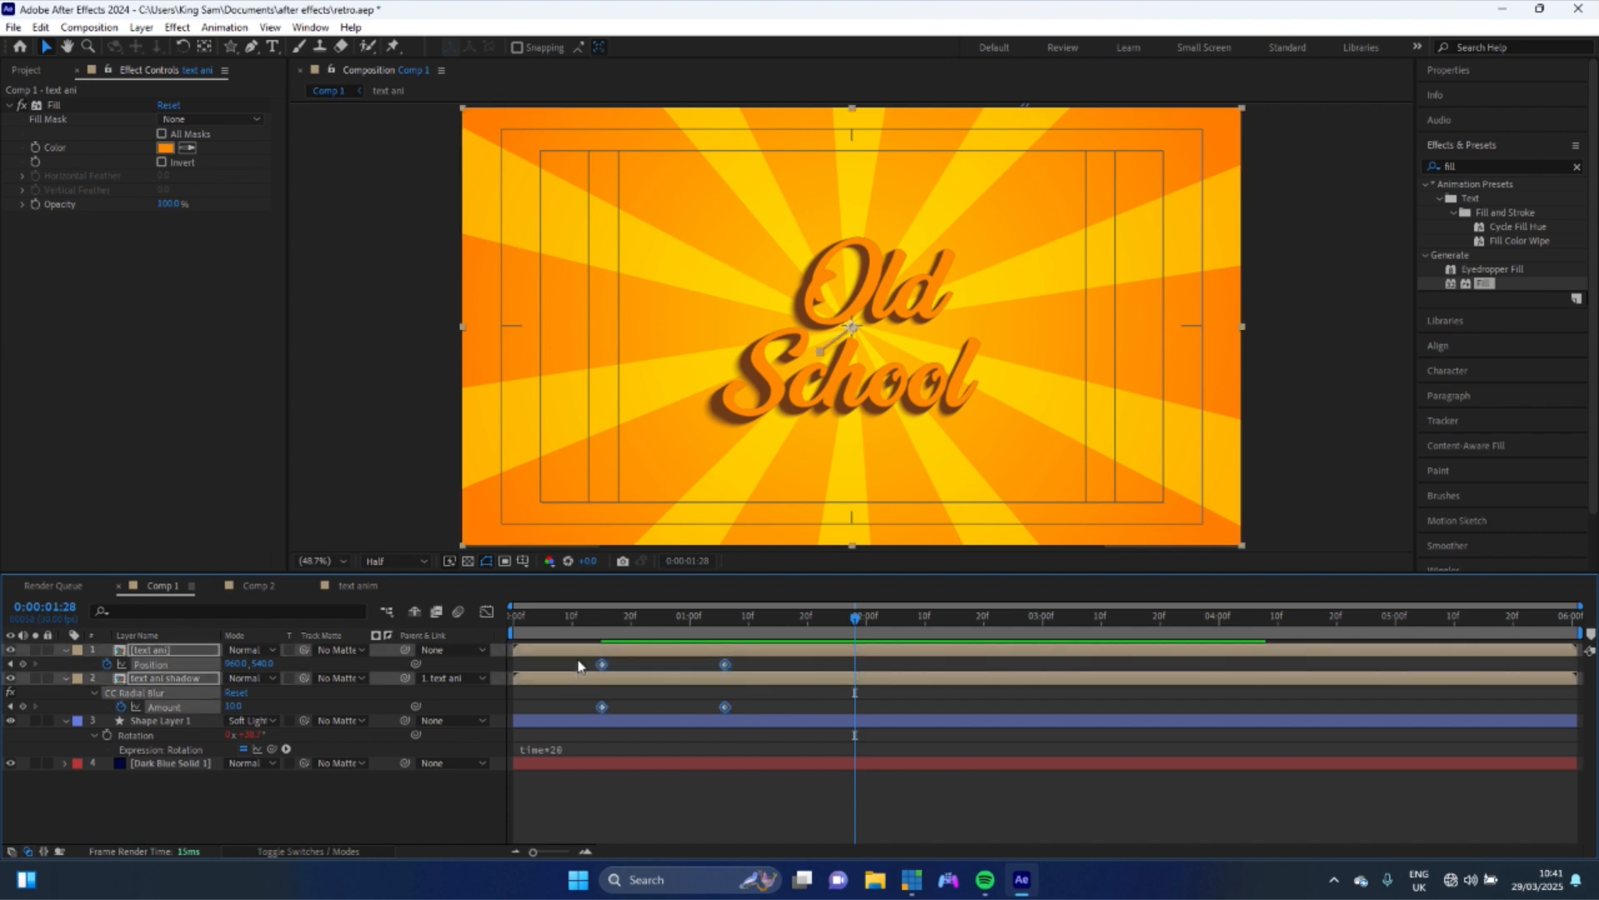
left_click(487, 611)
left_click_drag(785, 777, 678, 802)
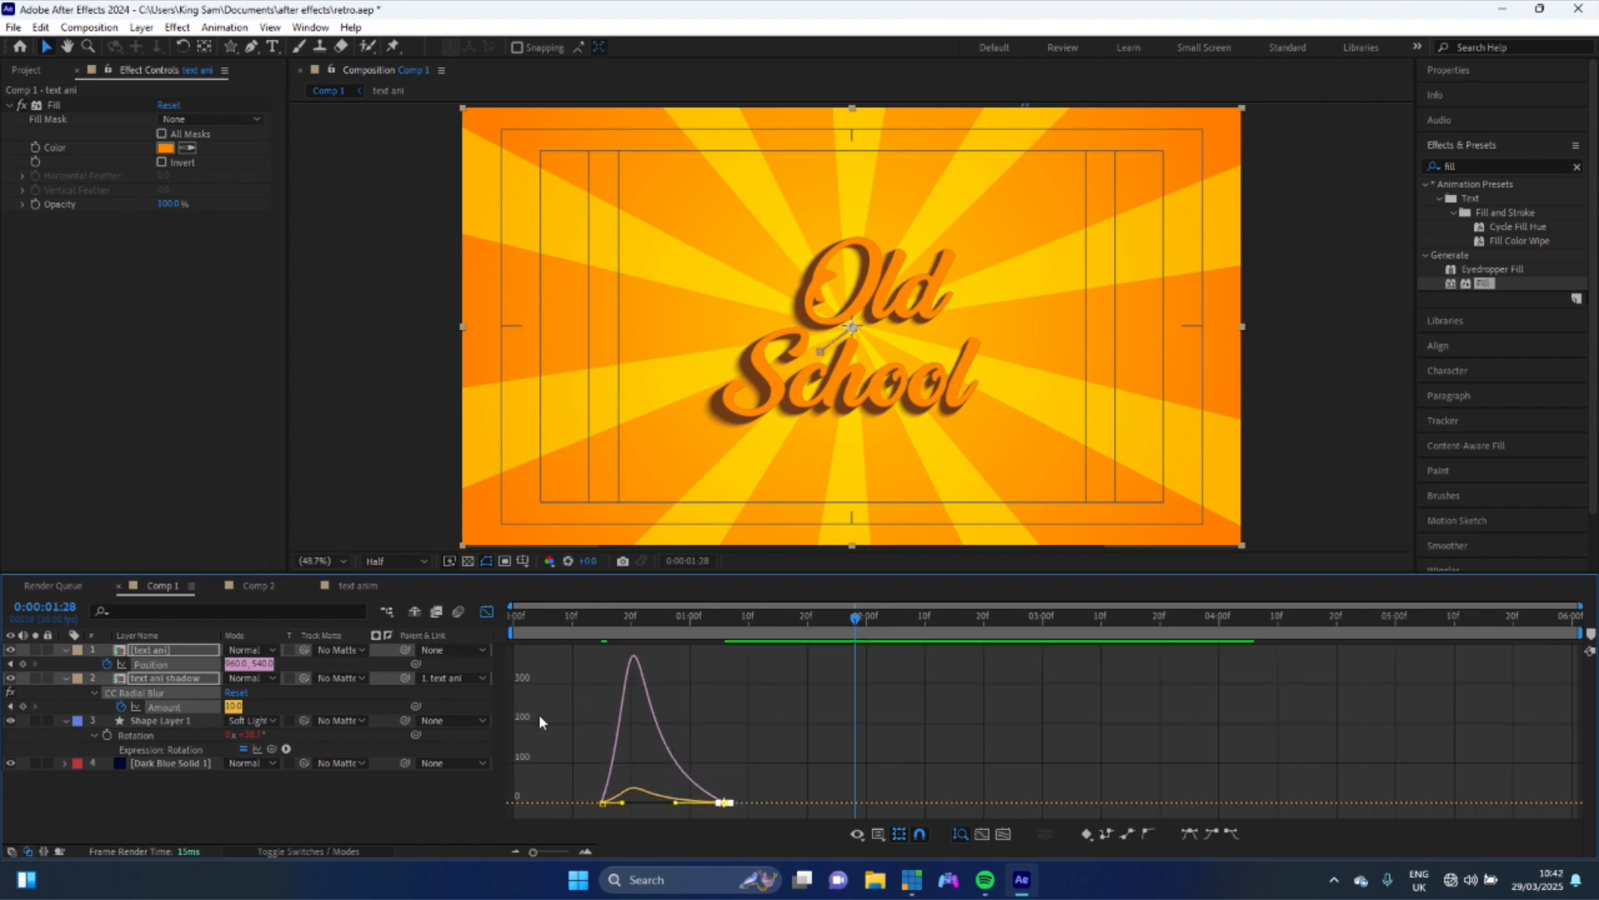
right_click(738, 690)
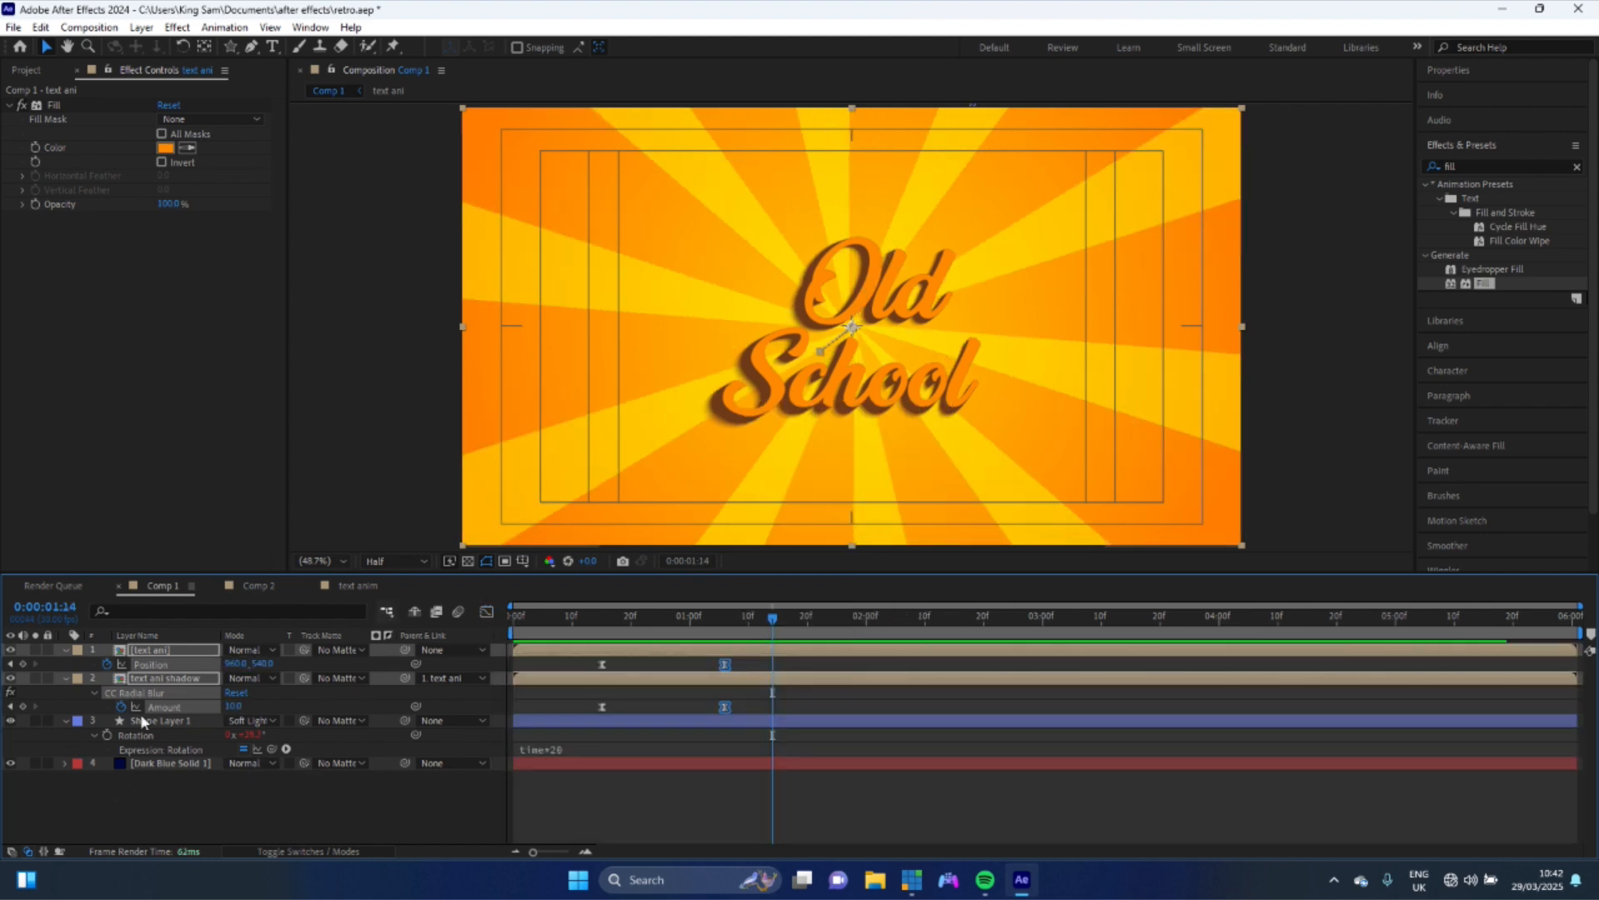
left_click(188, 808)
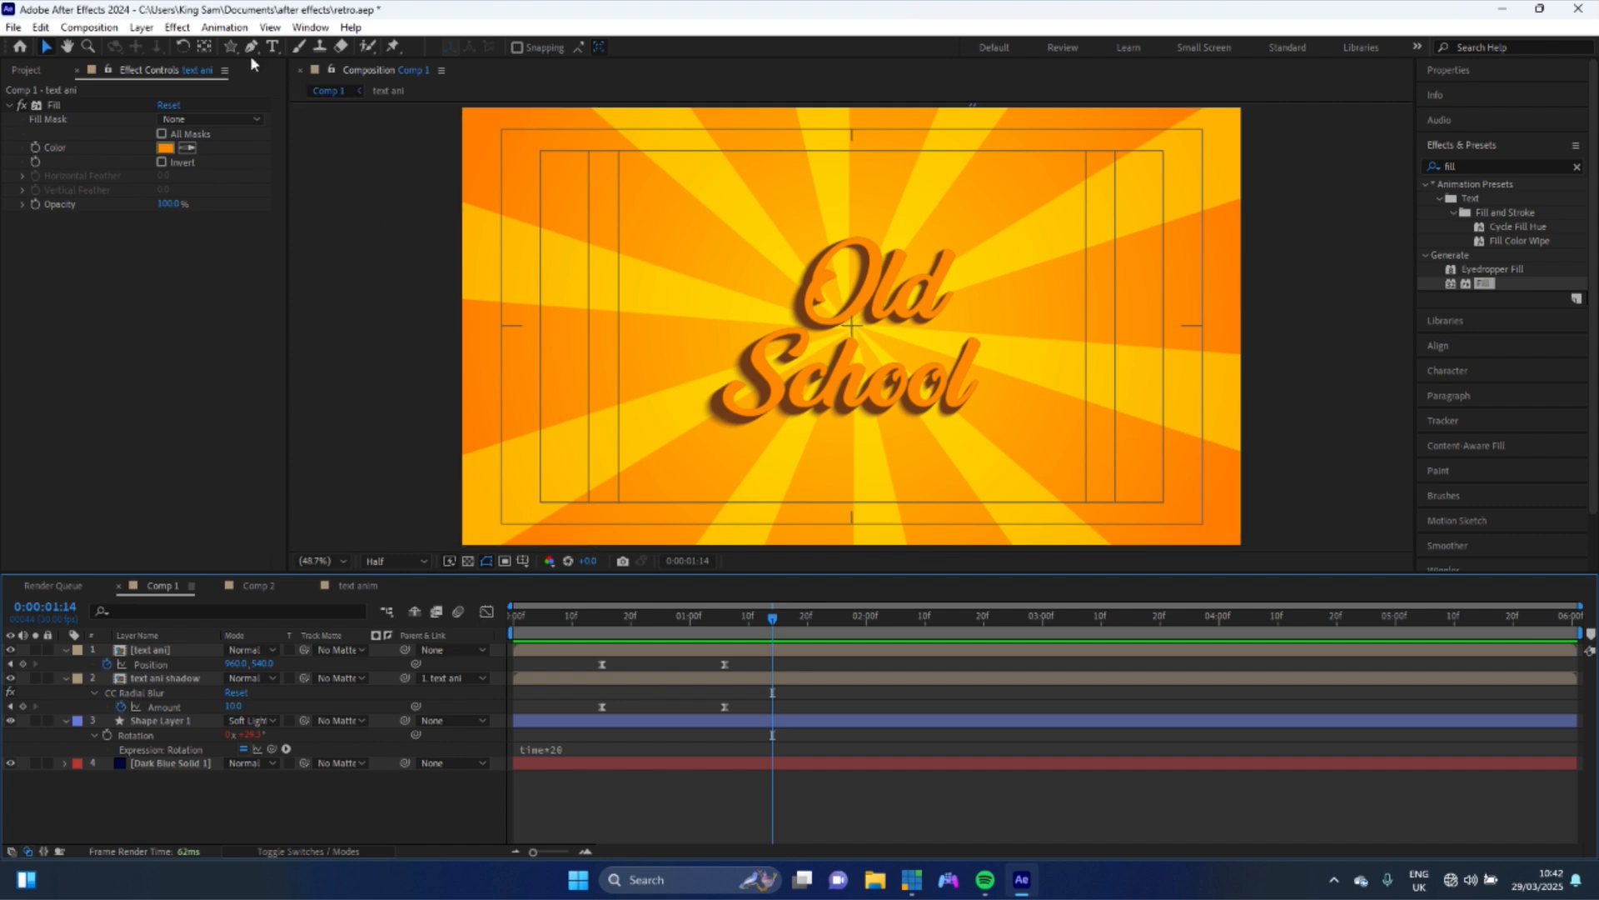
- Draw a tall, thin white rectangle about 48 by 821 px near the left edge of the composition
left_click(230, 46)
left_click(284, 46)
mouse_move(551, 155)
left_mouse_down()
mouse_move(575, 309)
mouse_move(572, 491)
left_mouse_up()
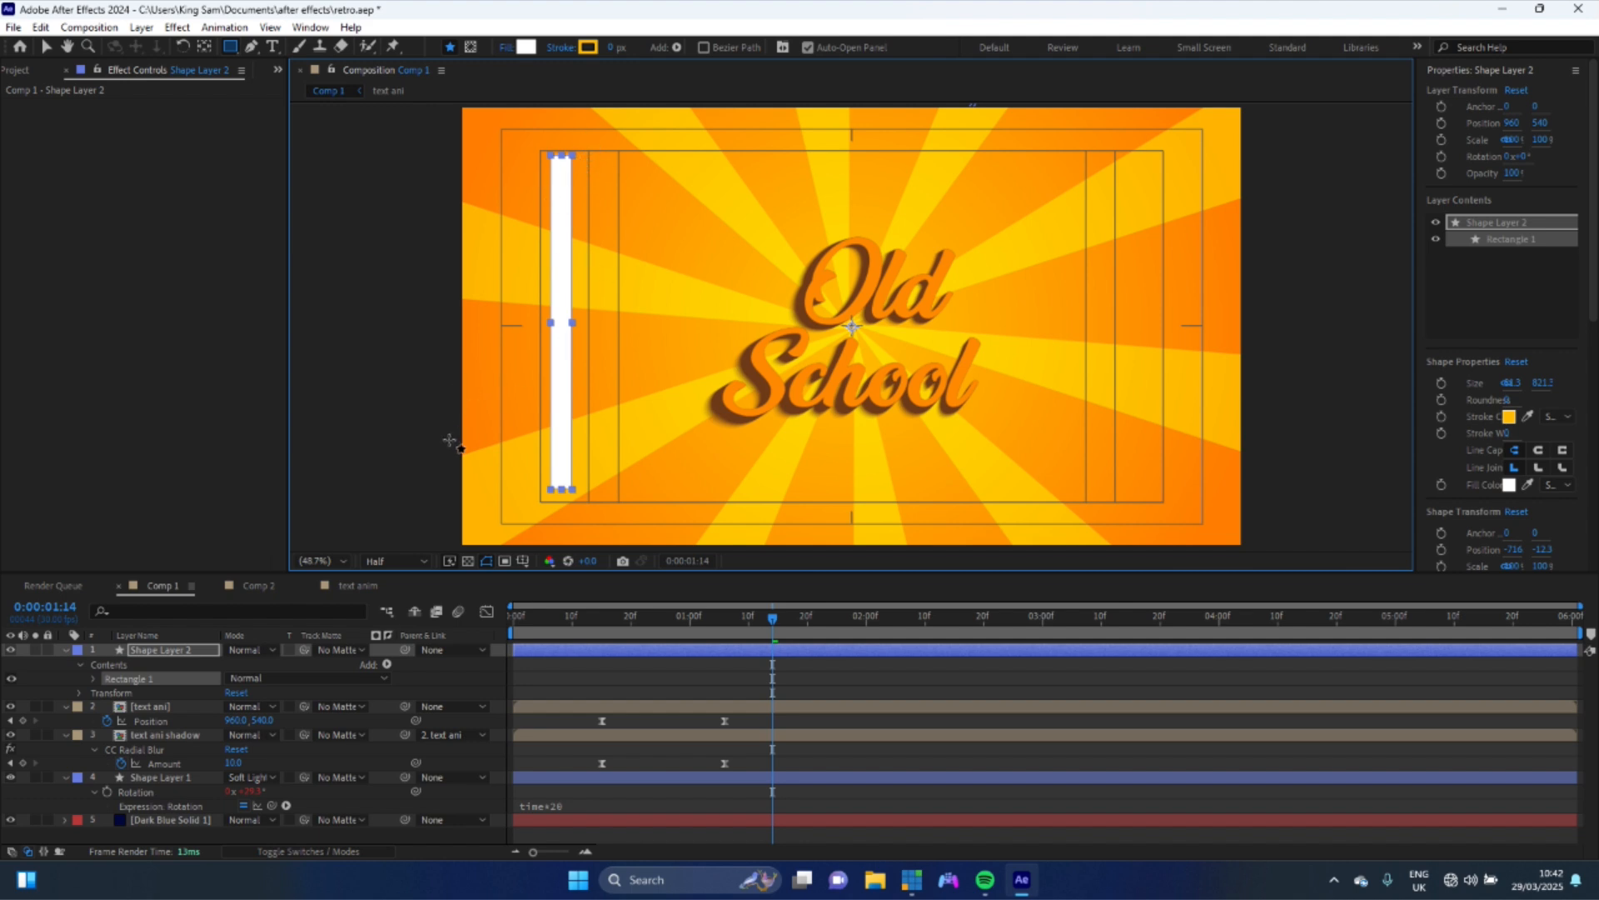
- Duplicate the rectangle and move the copy just to the right of the original
left_click(163, 676)
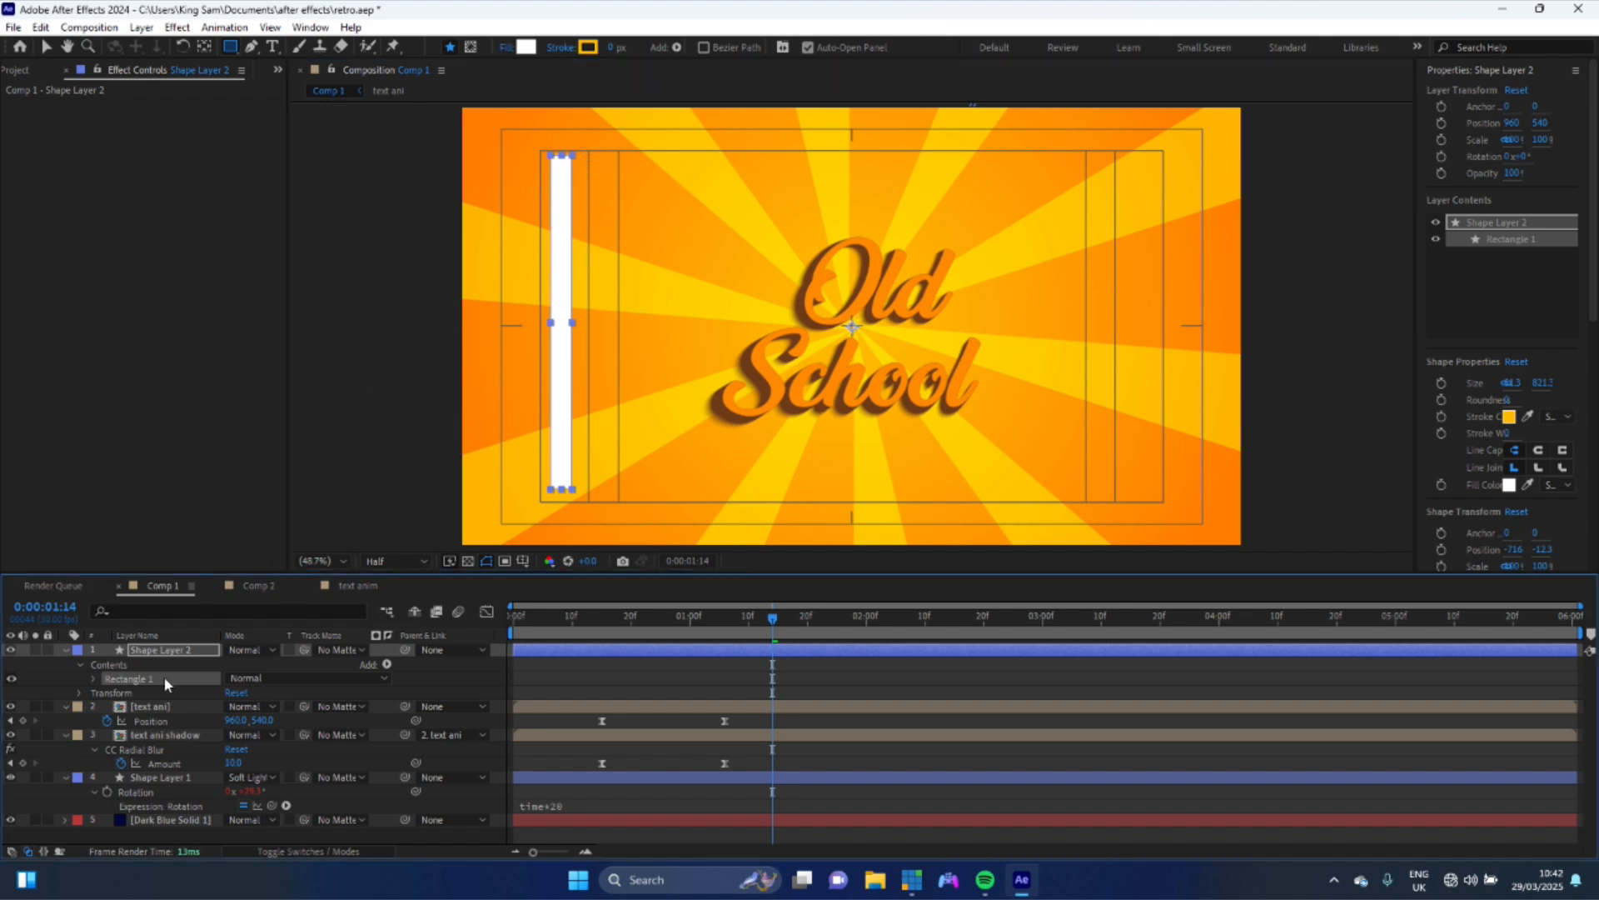
key("ctrl+d")
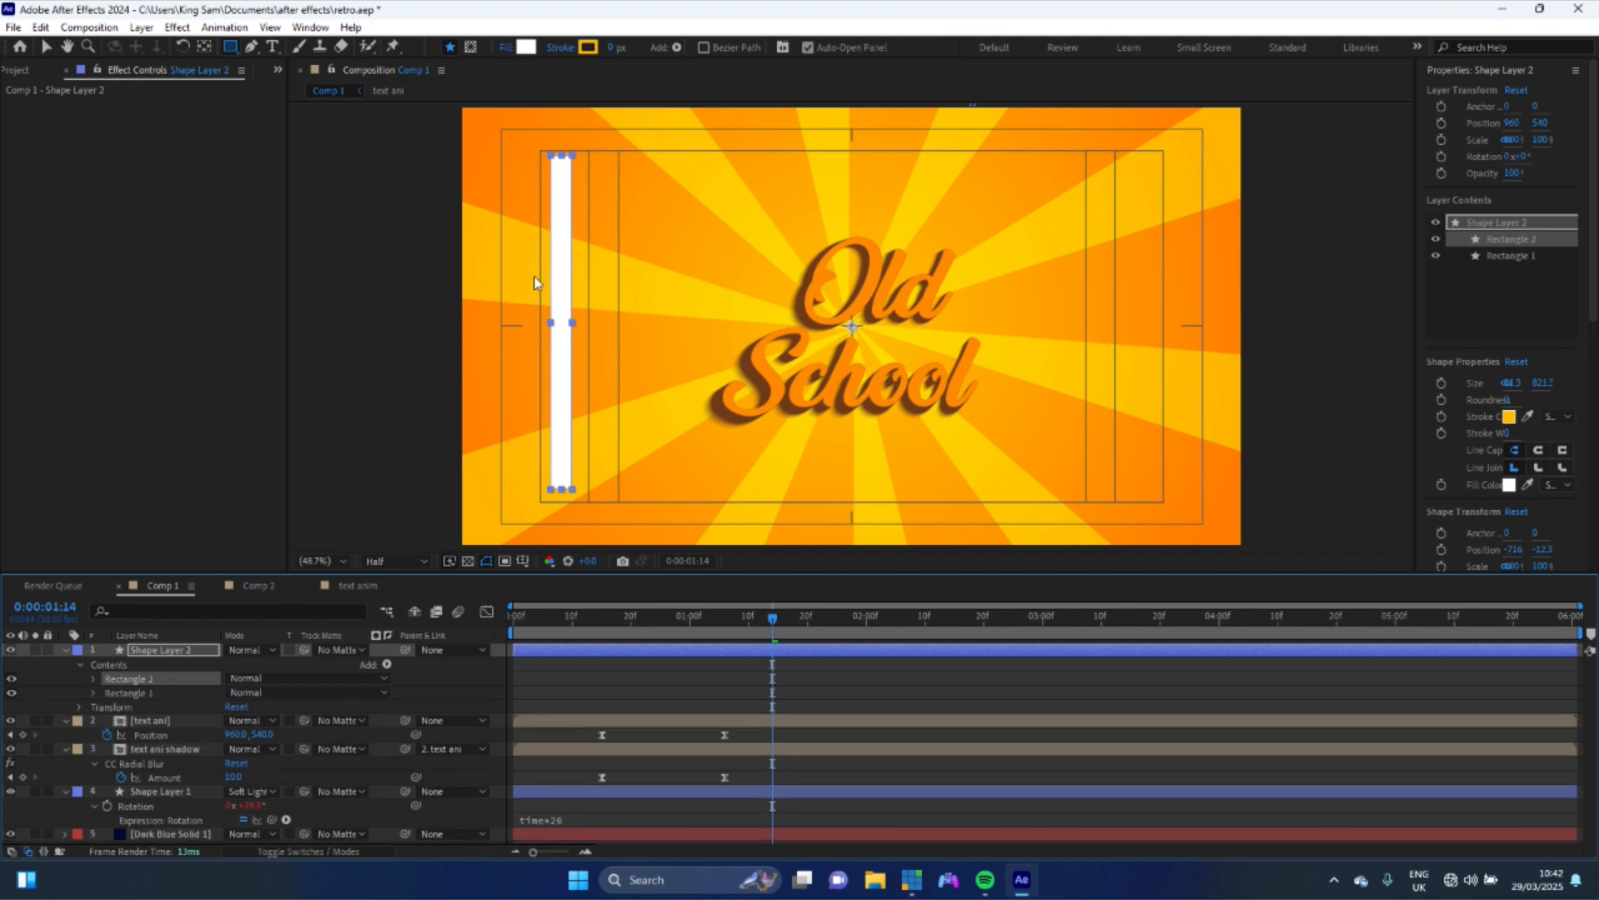
key("v")
left_click_drag(568, 283, 583, 360)
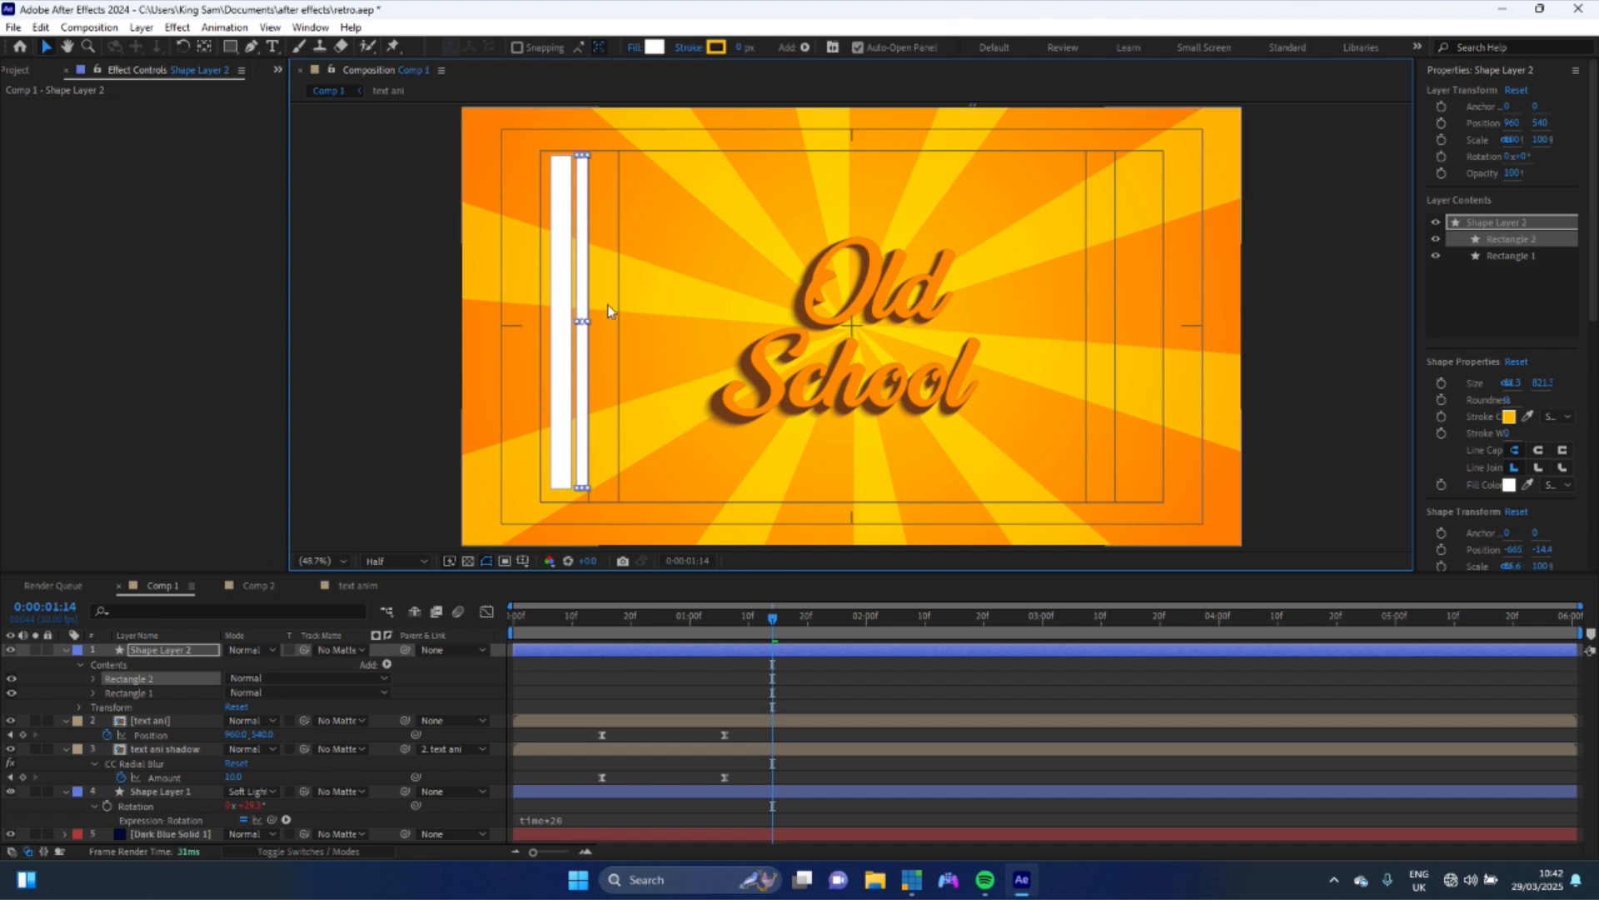
- Center the shape layer's anchor point and rotate the stripes to 25 degrees
left_click(169, 651)
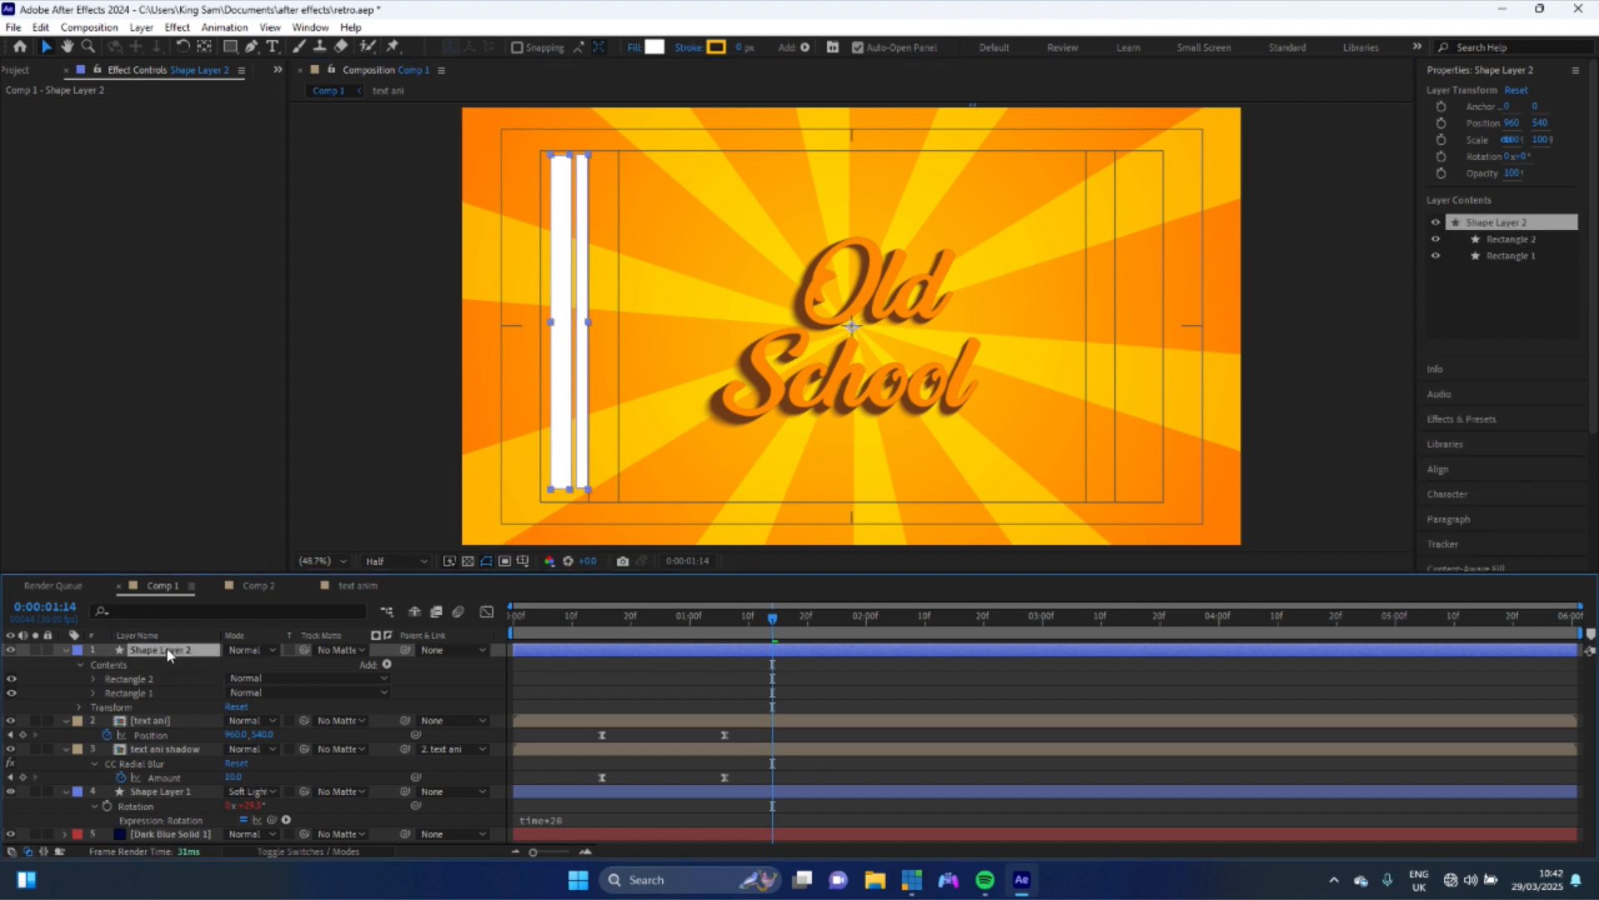
key("ctrl+alt+Home")
left_click(204, 47)
key("r")
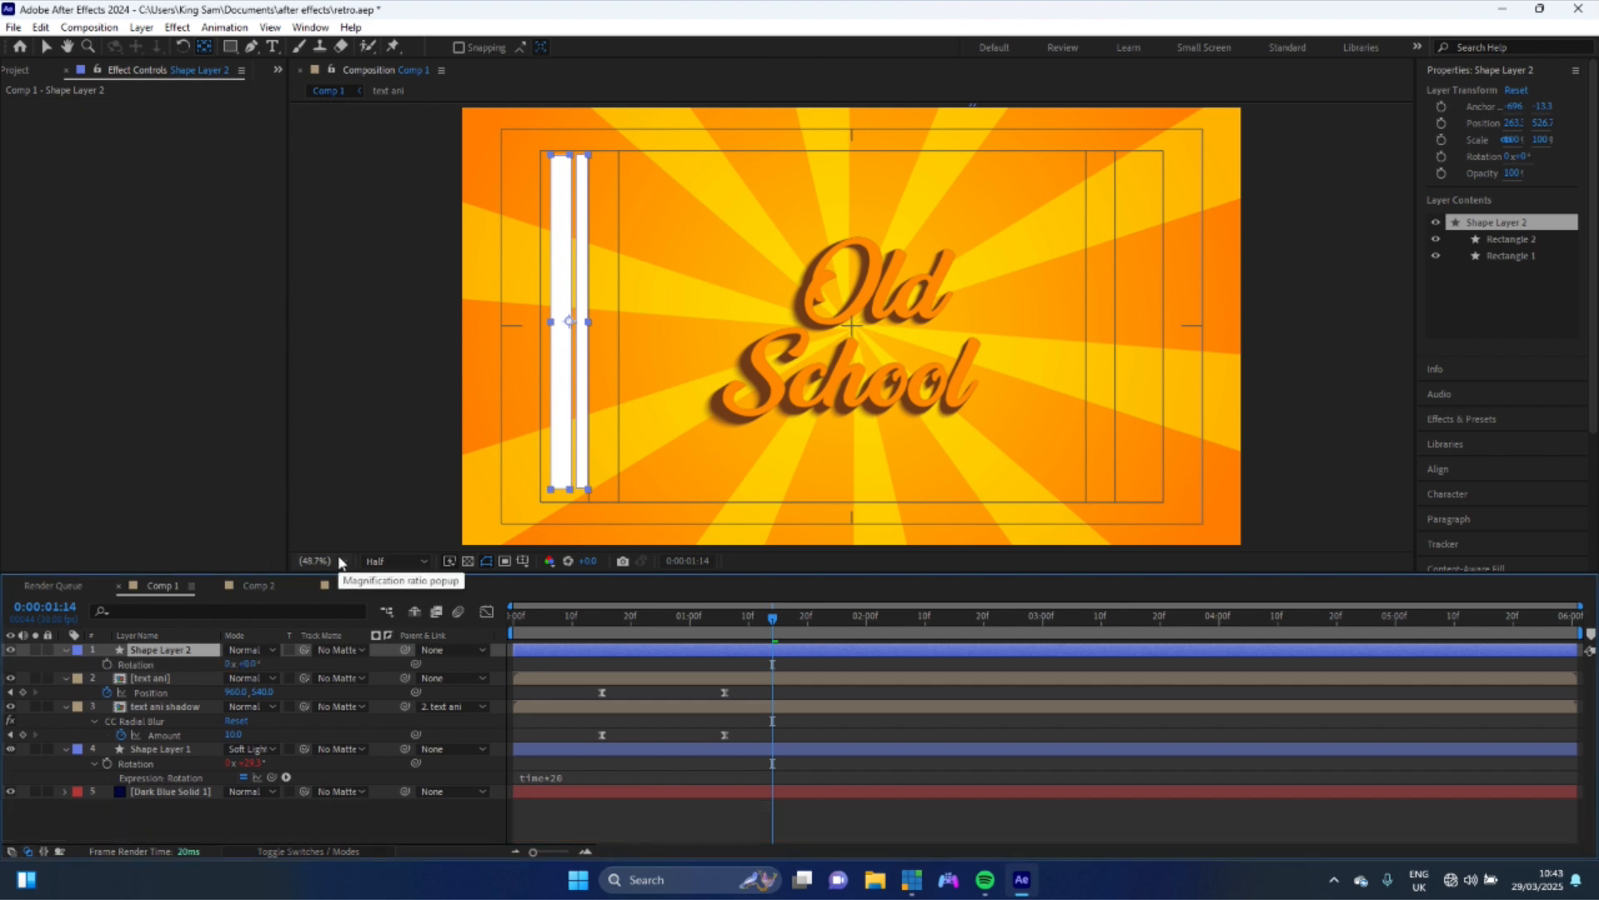
left_click_drag(250, 664, 268, 659)
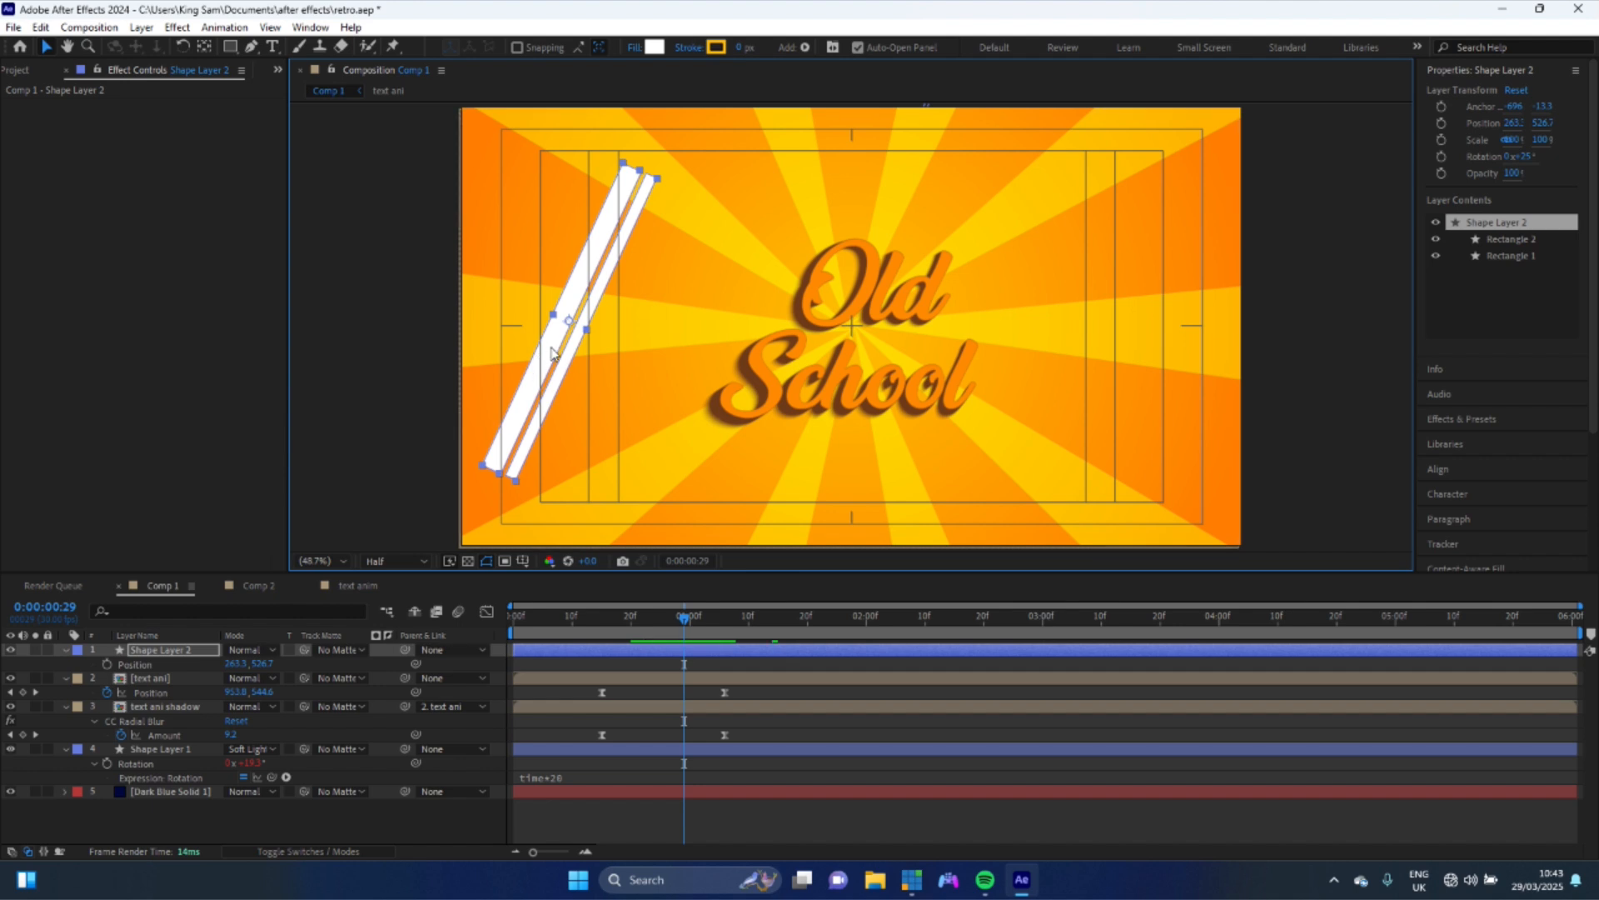
key("shift+Up")
- Move the stripes left of the text and set a Position keyframe at 29 frames
left_click_drag(563, 350, 714, 333)
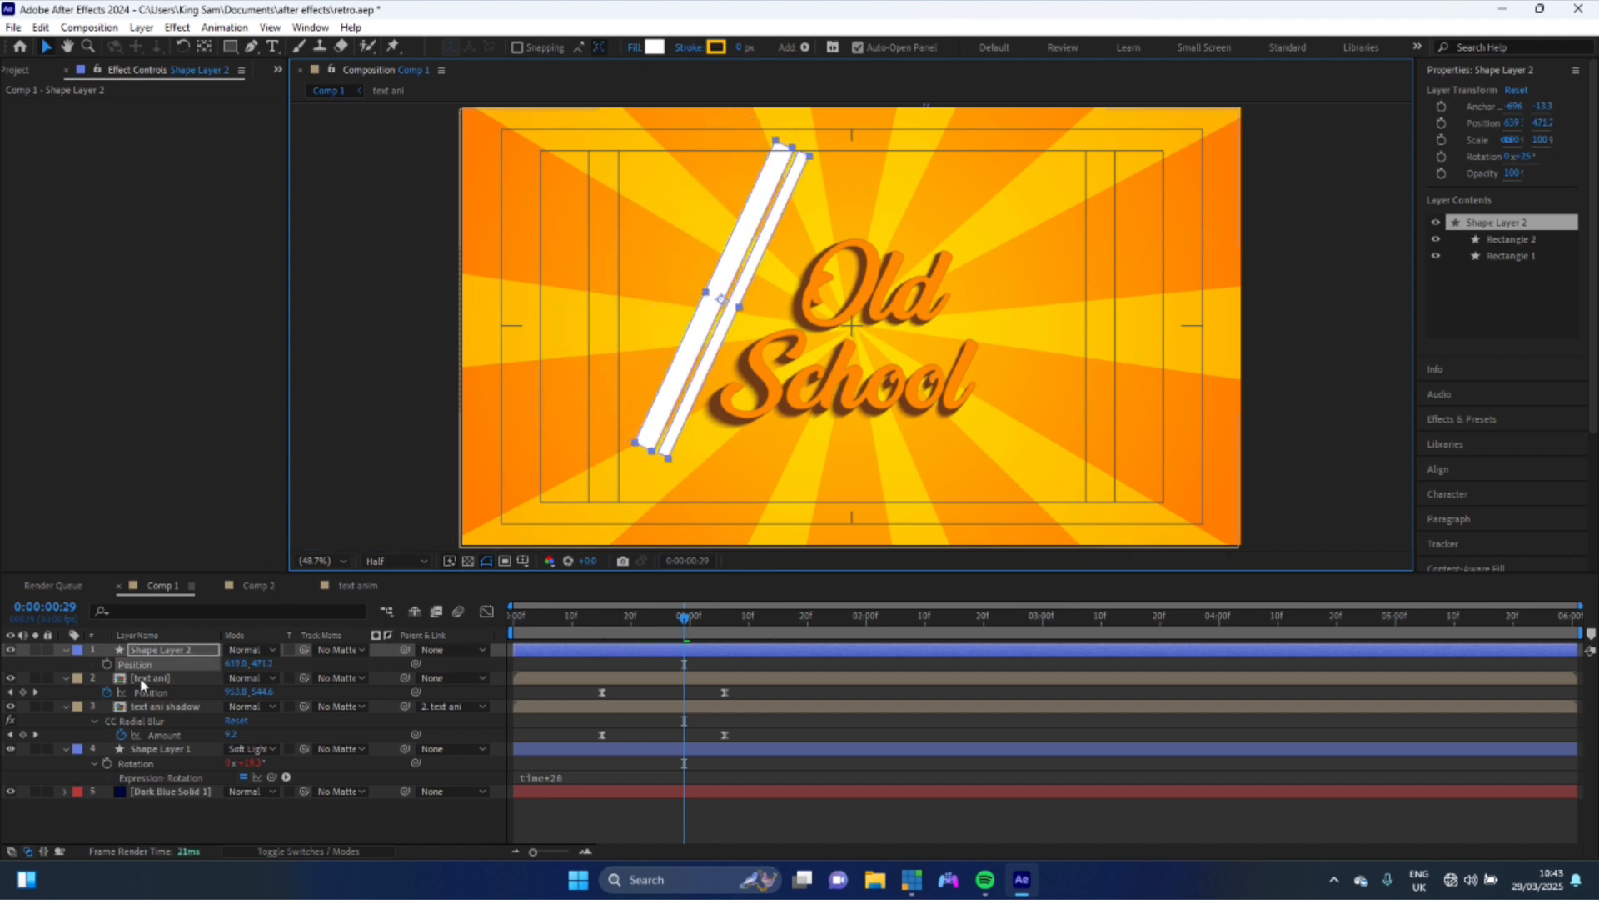
left_click(107, 664)
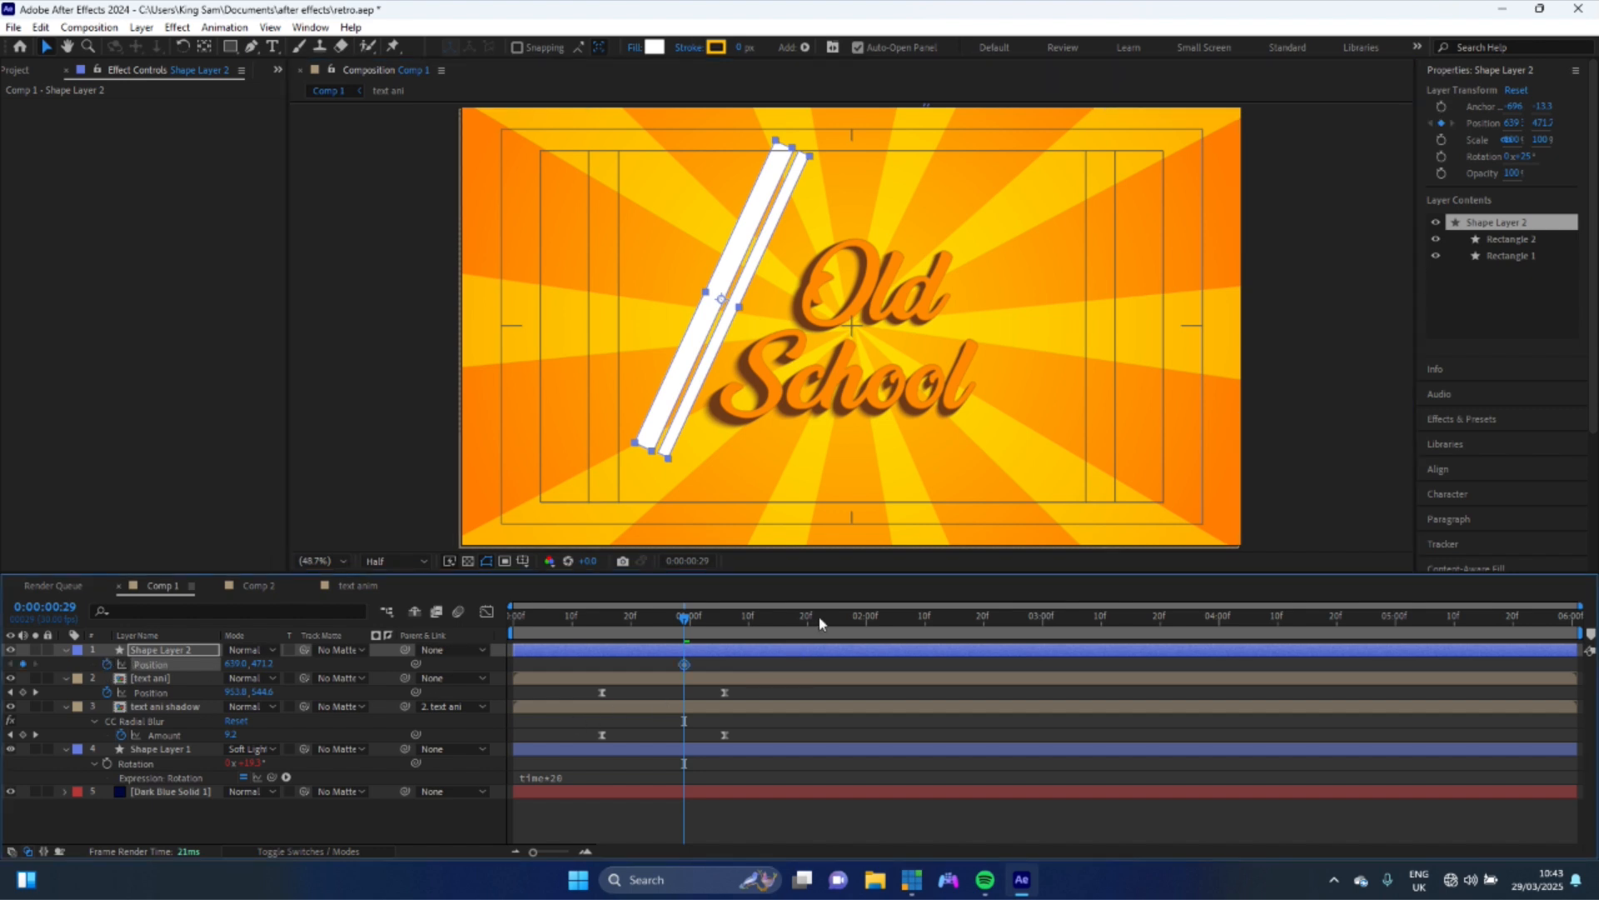
- At 1 second 17 frames, move the stripes to the right past the text, then shift that keyframe to about 2 seconds
left_click_drag(808, 626, 788, 621)
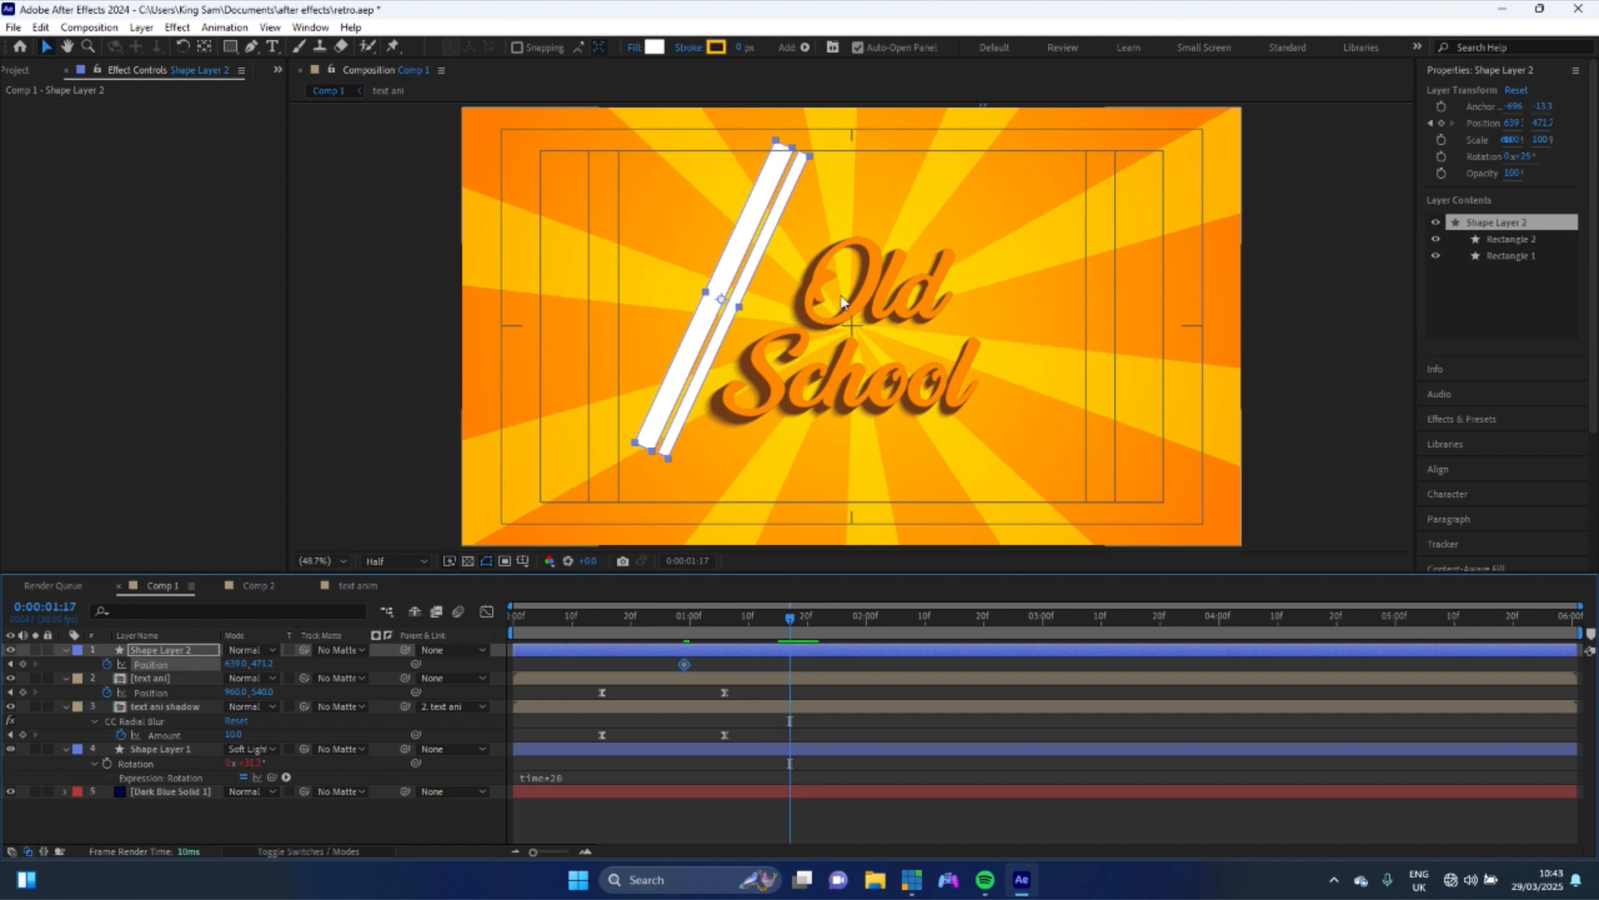
left_click(776, 259)
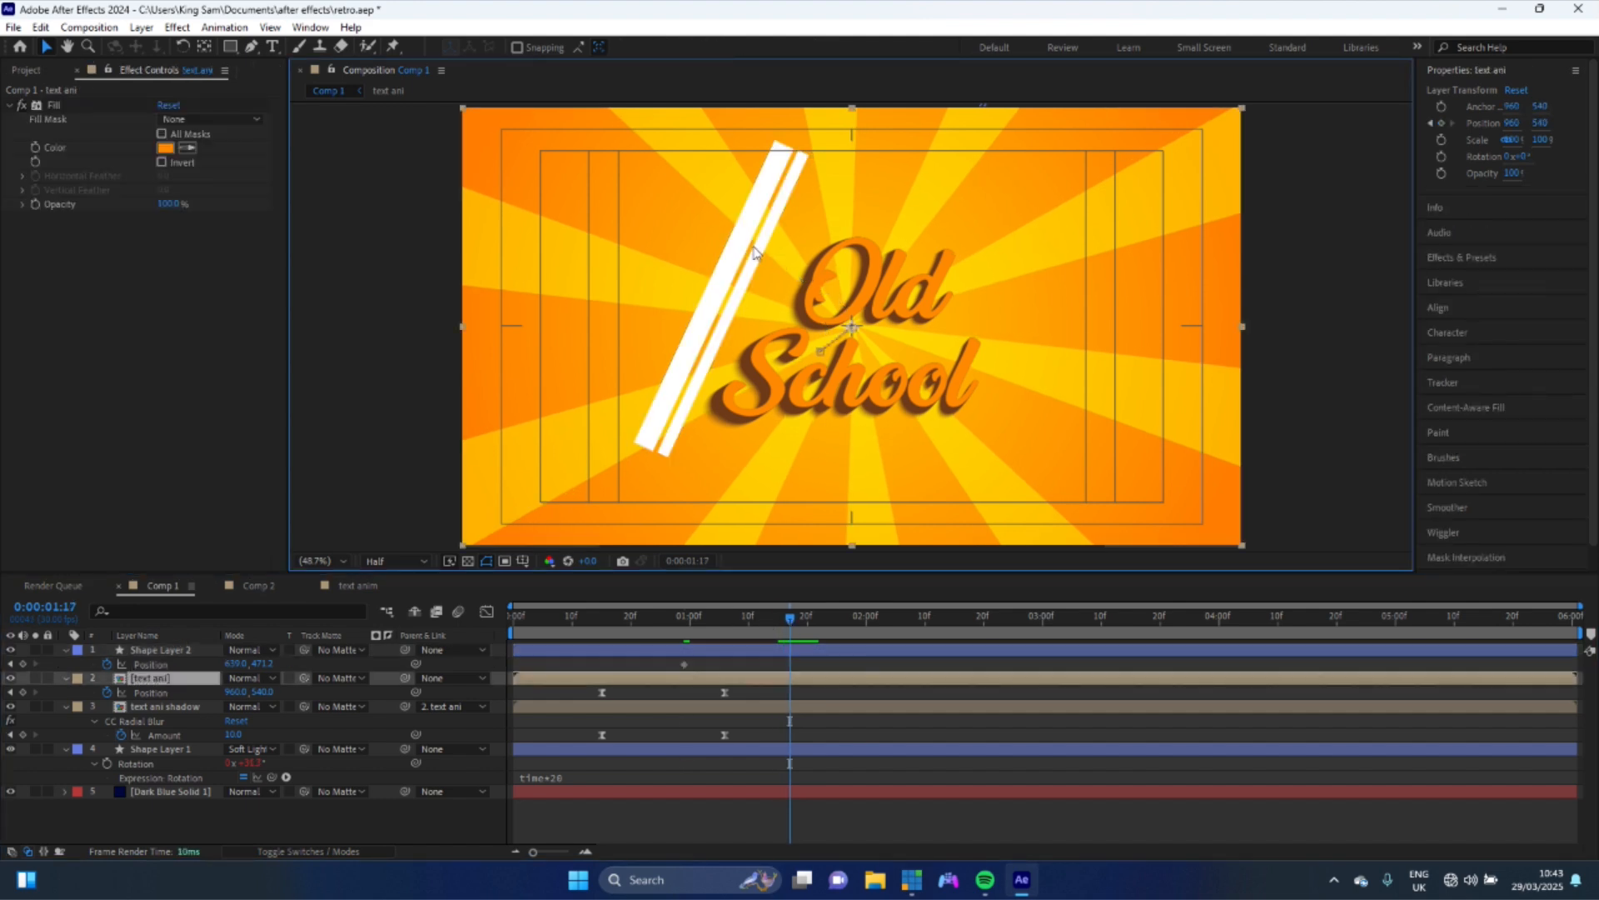
left_click(704, 653)
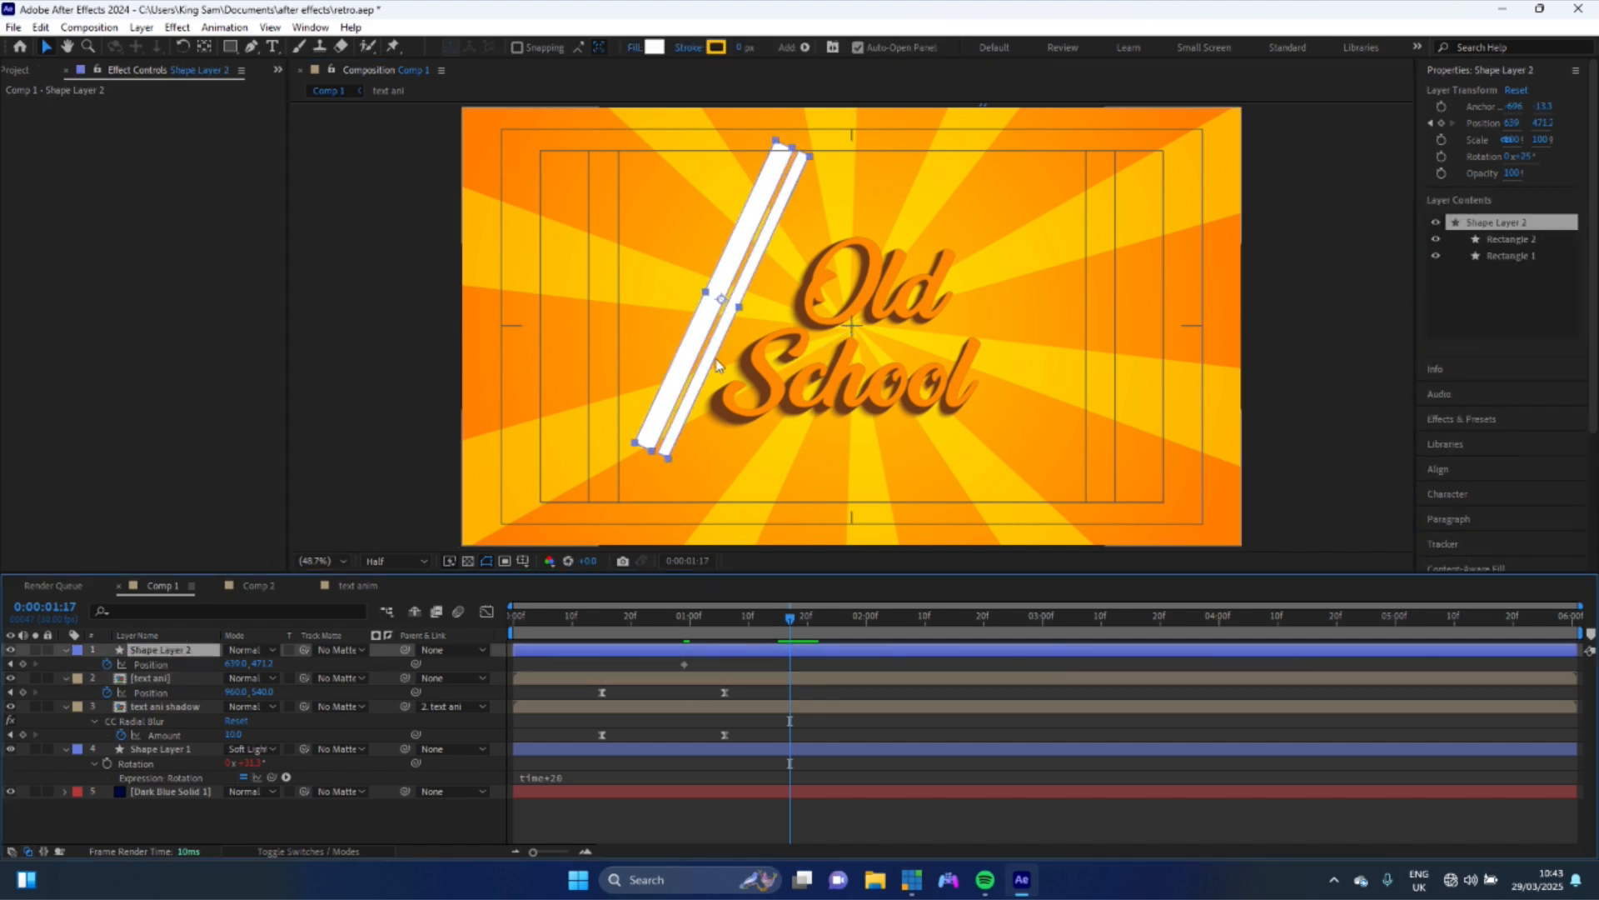
left_click_drag(780, 379, 1029, 457)
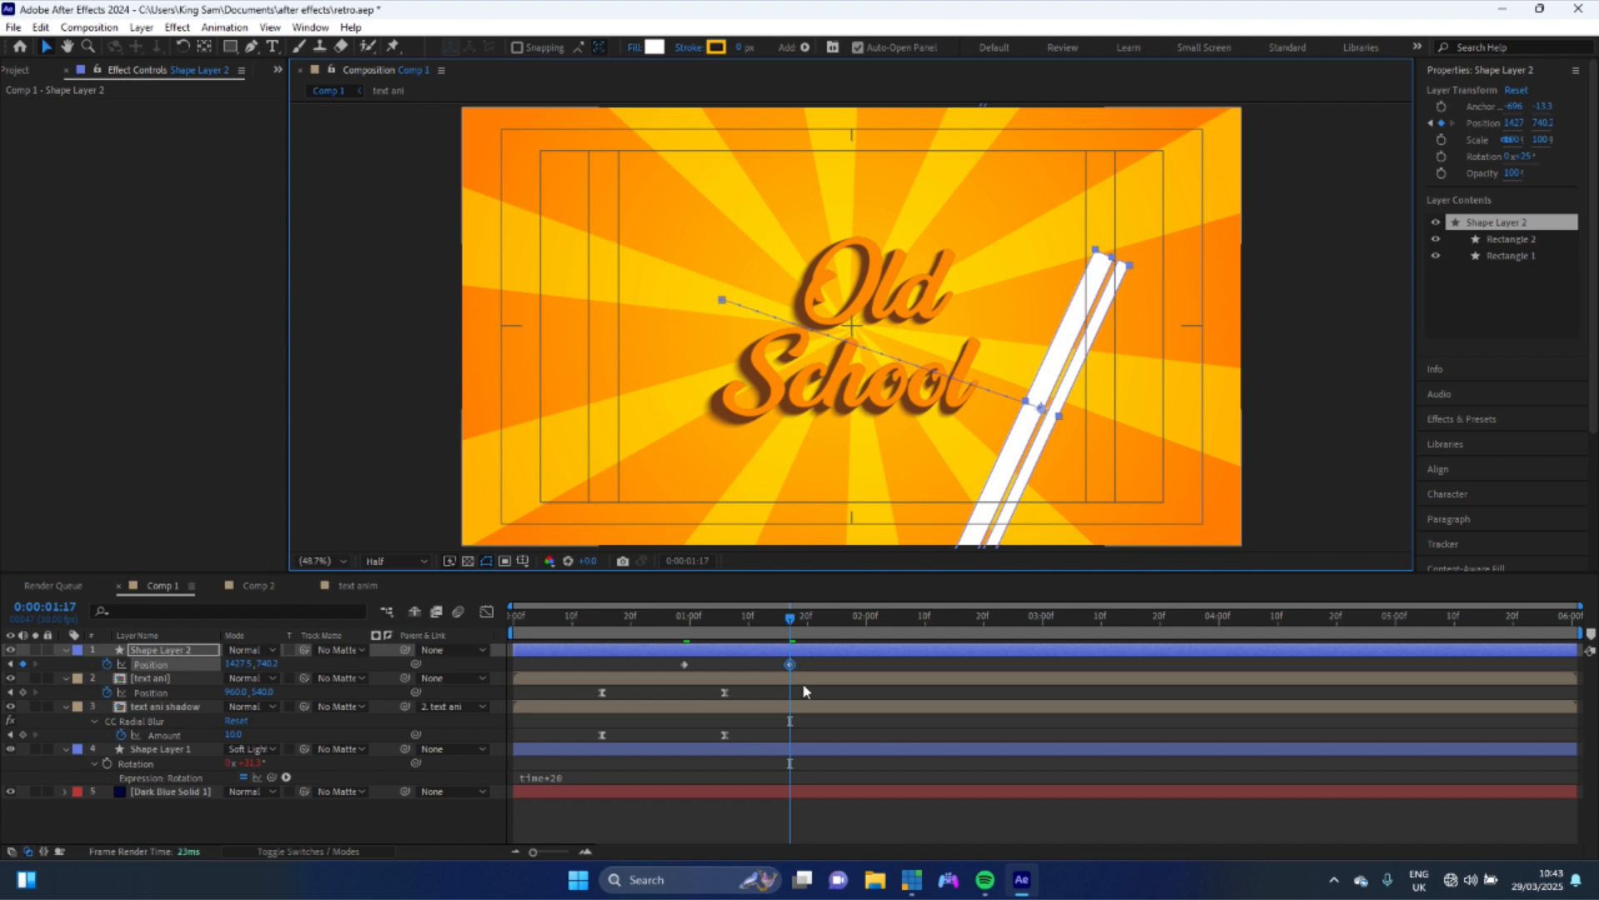
left_click_drag(790, 664, 864, 670)
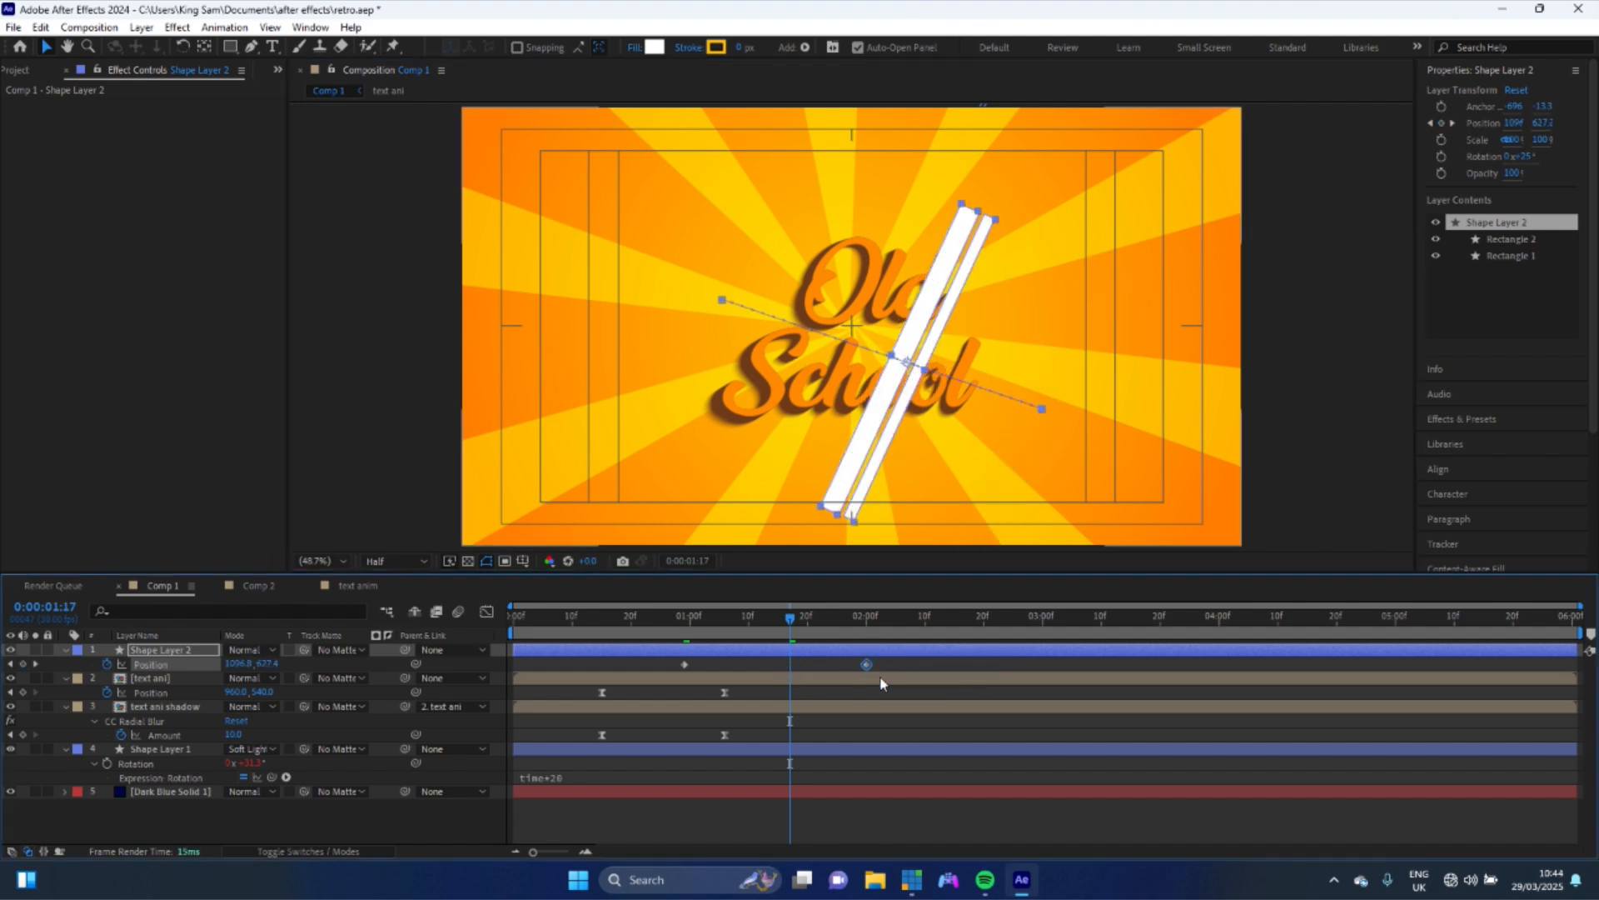
- Search for and apply Set Matte to the stripes layer, taking the matte from the text ani layer
left_click(1486, 416)
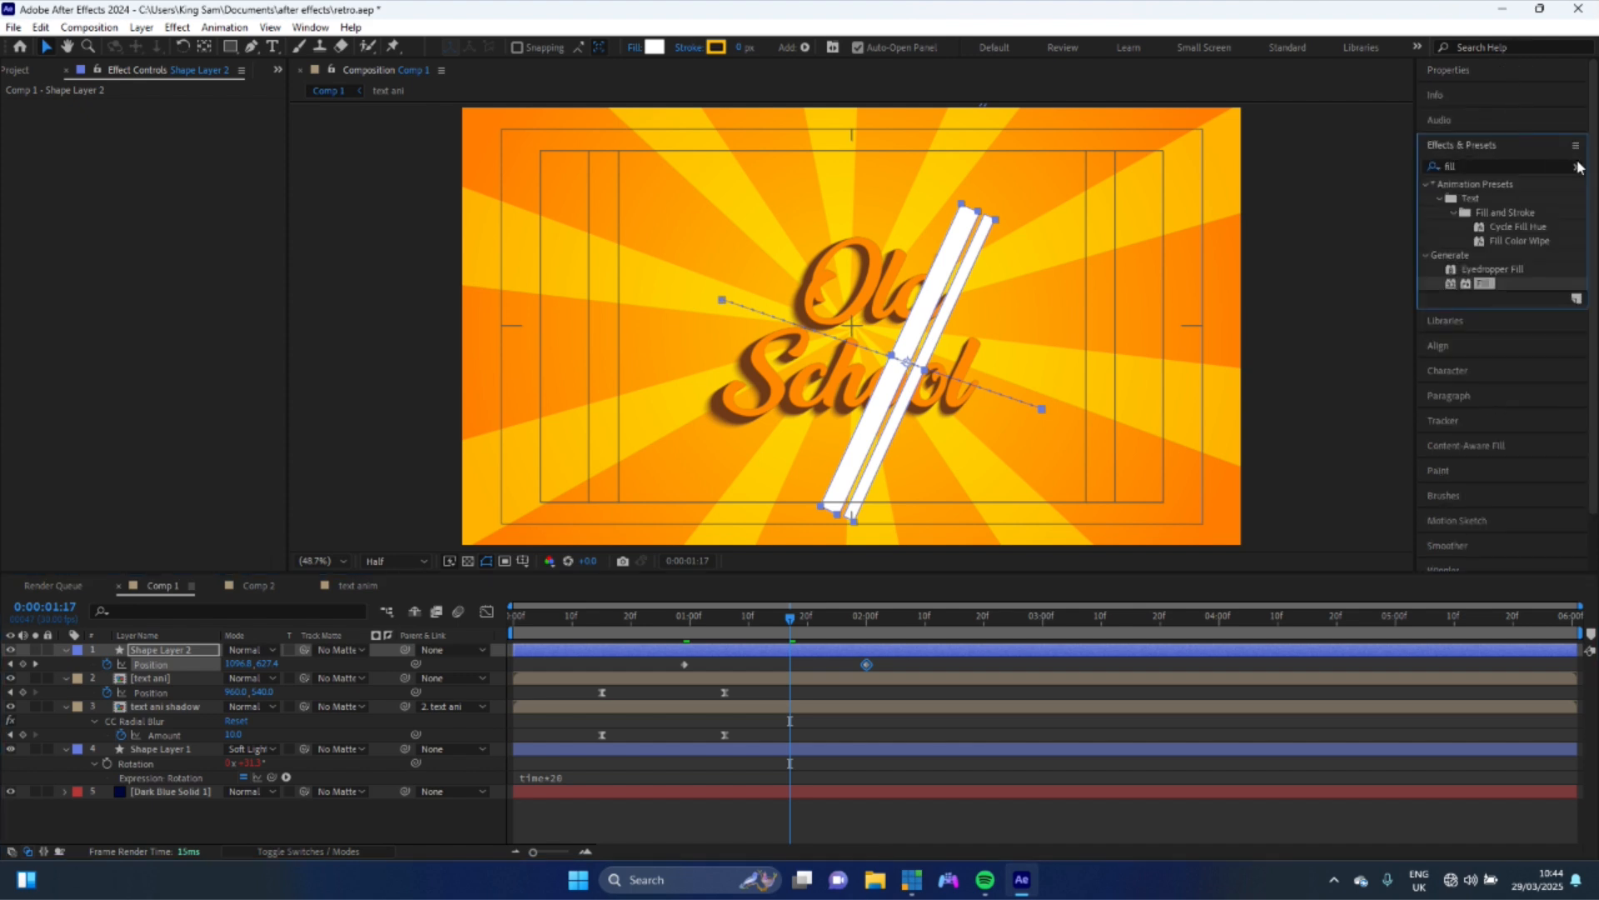
left_click(1576, 166)
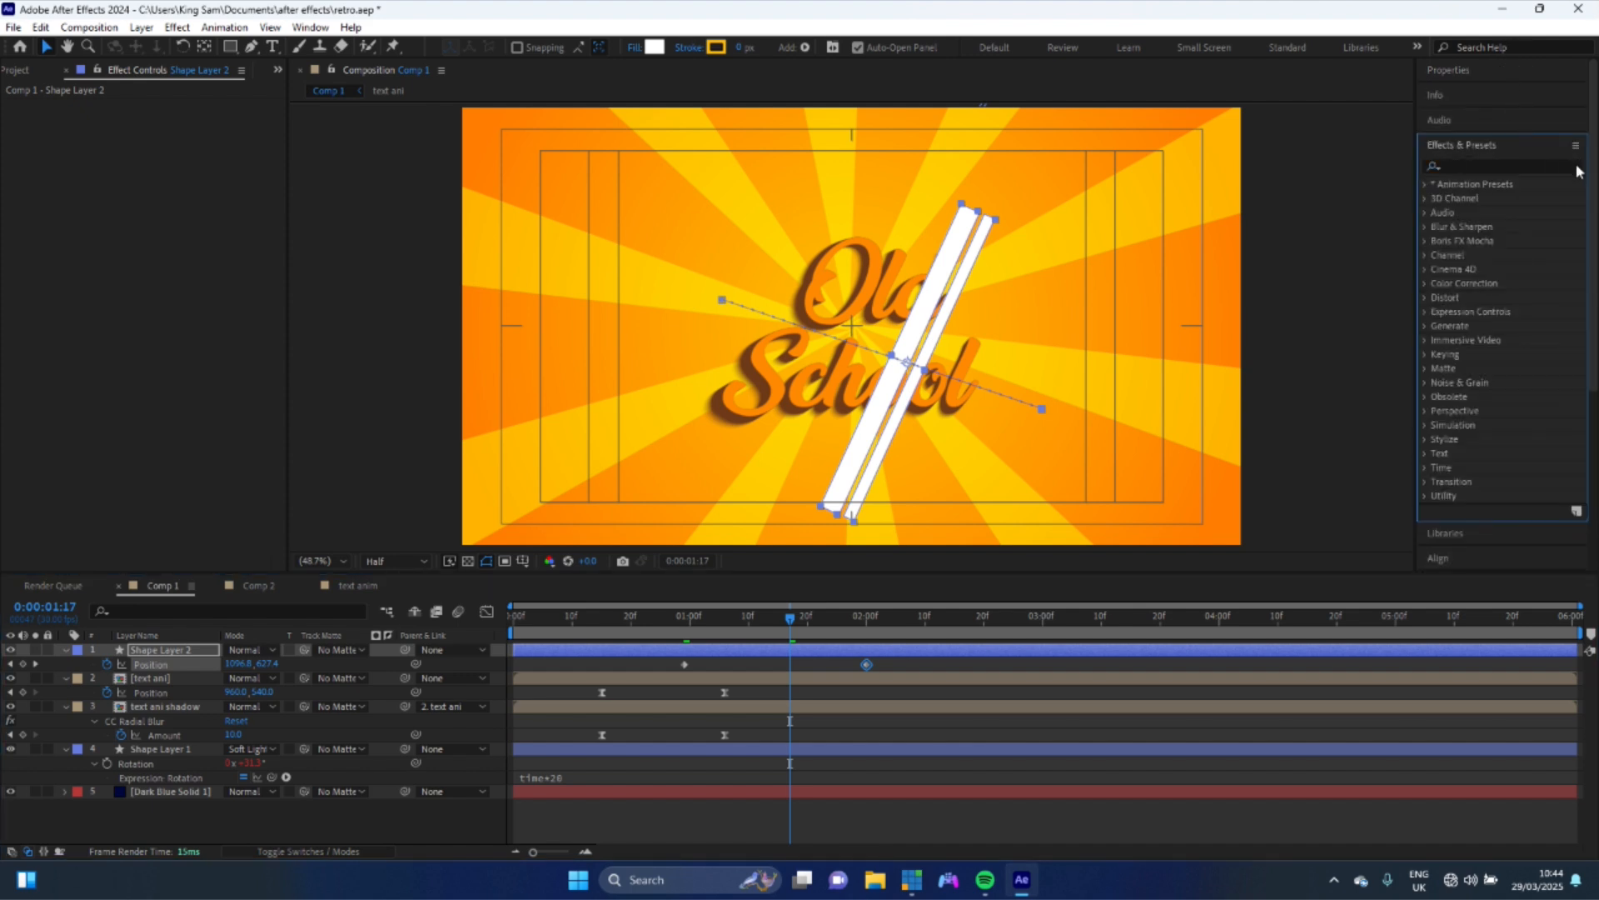
left_click(1491, 167)
type("set")
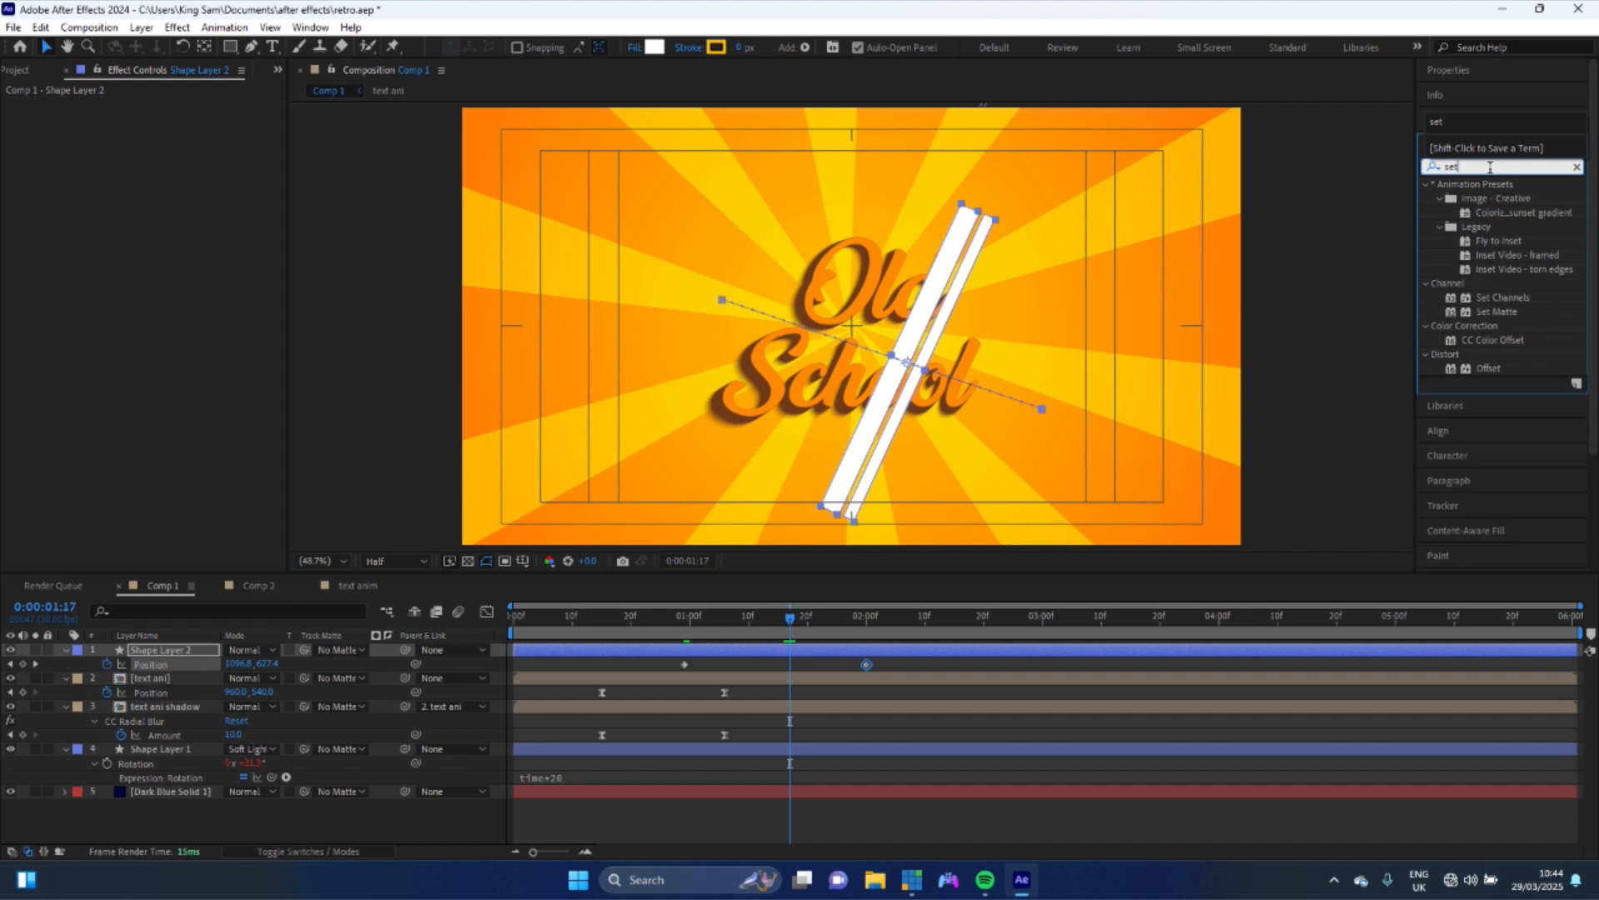
left_click_drag(1513, 311, 165, 647)
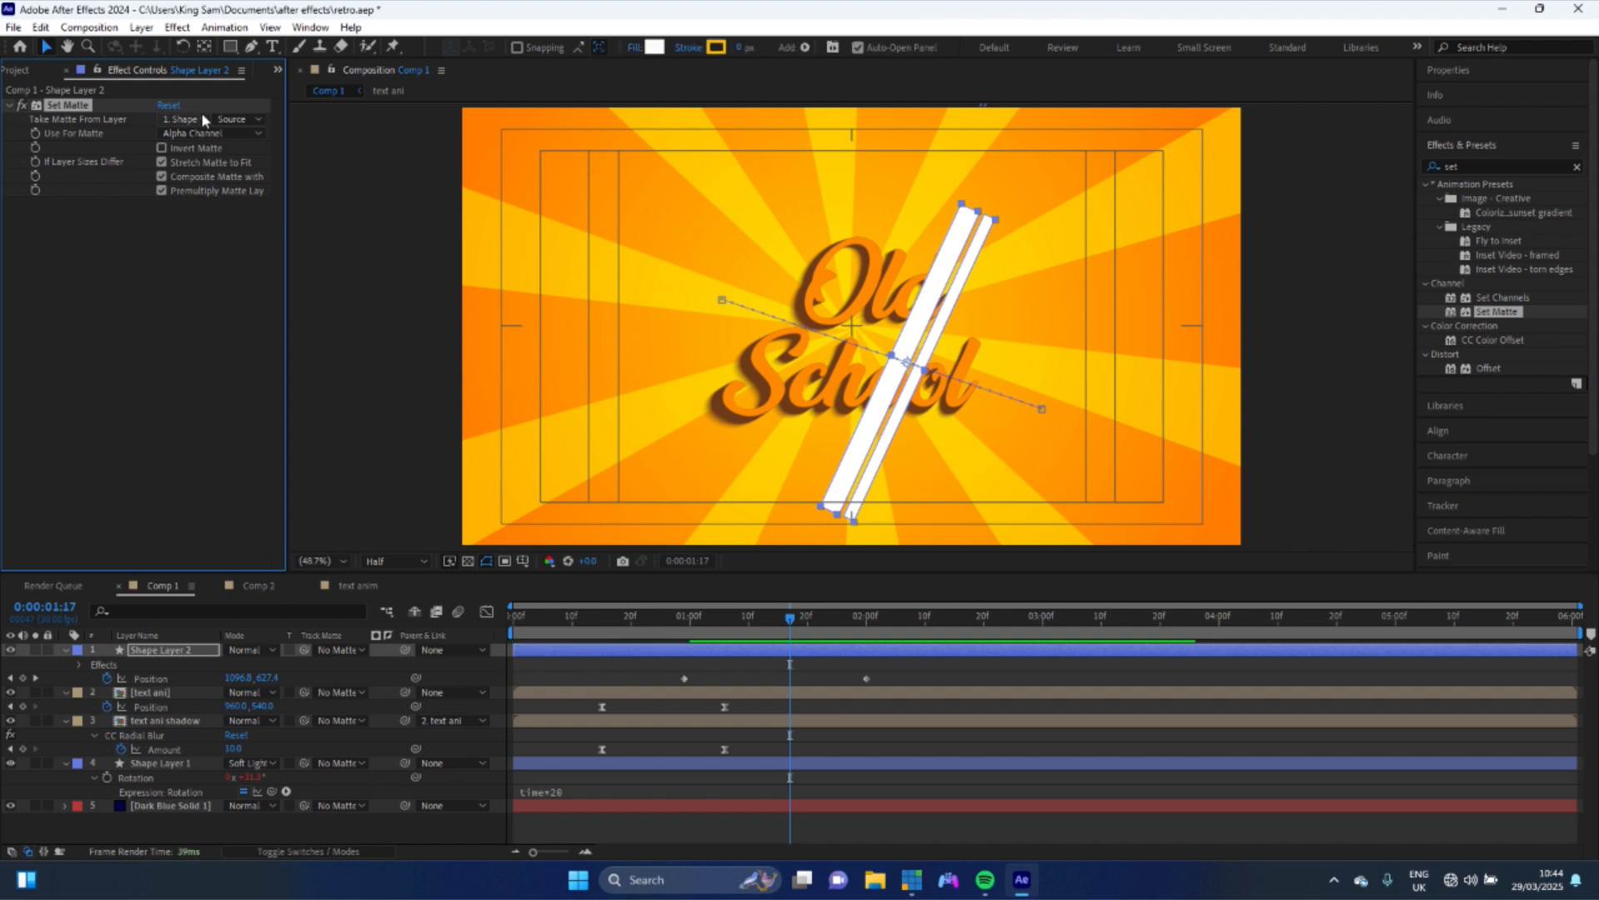
left_click(195, 118)
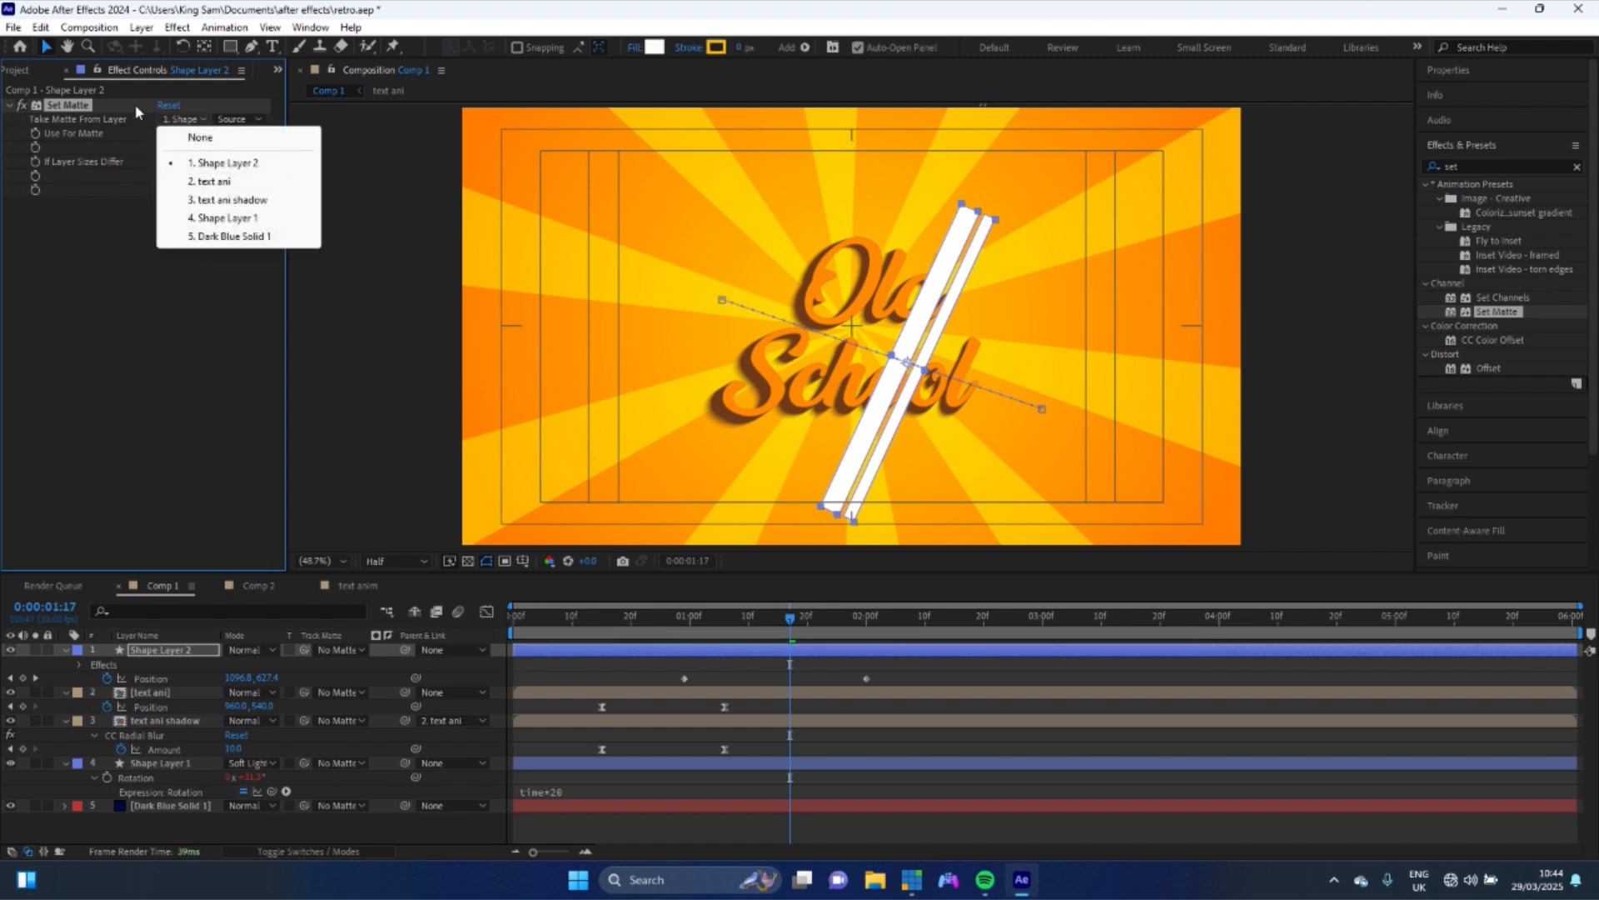
left_click(226, 181)
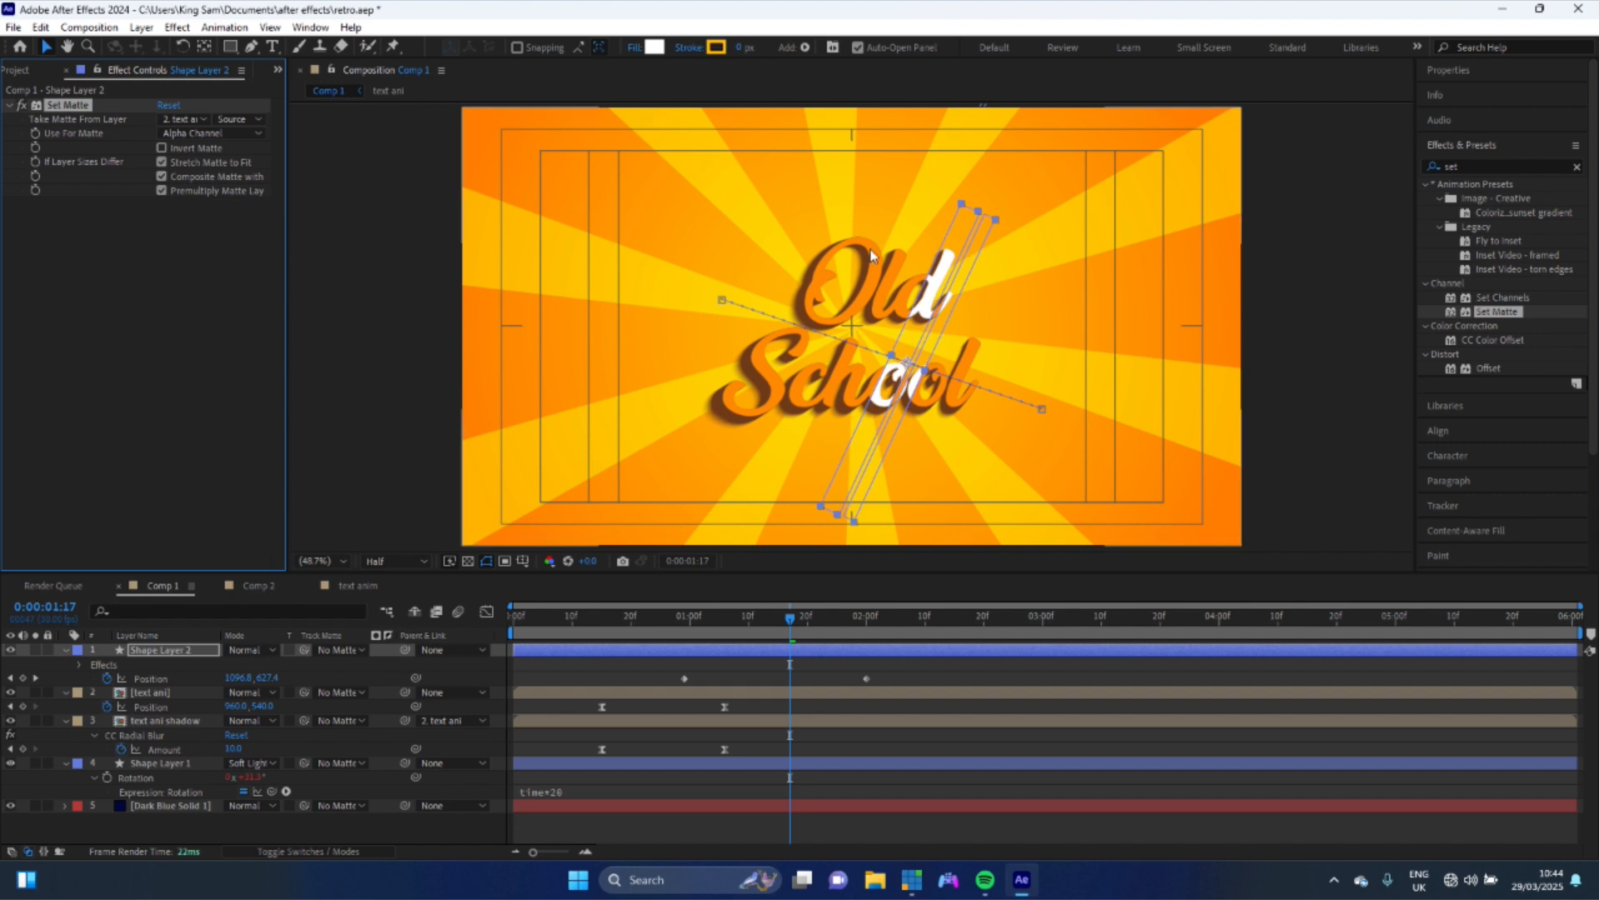
- Set the stripes' fill color to a light orange, FDB86A, sampled from the background and lightened
left_click(653, 48)
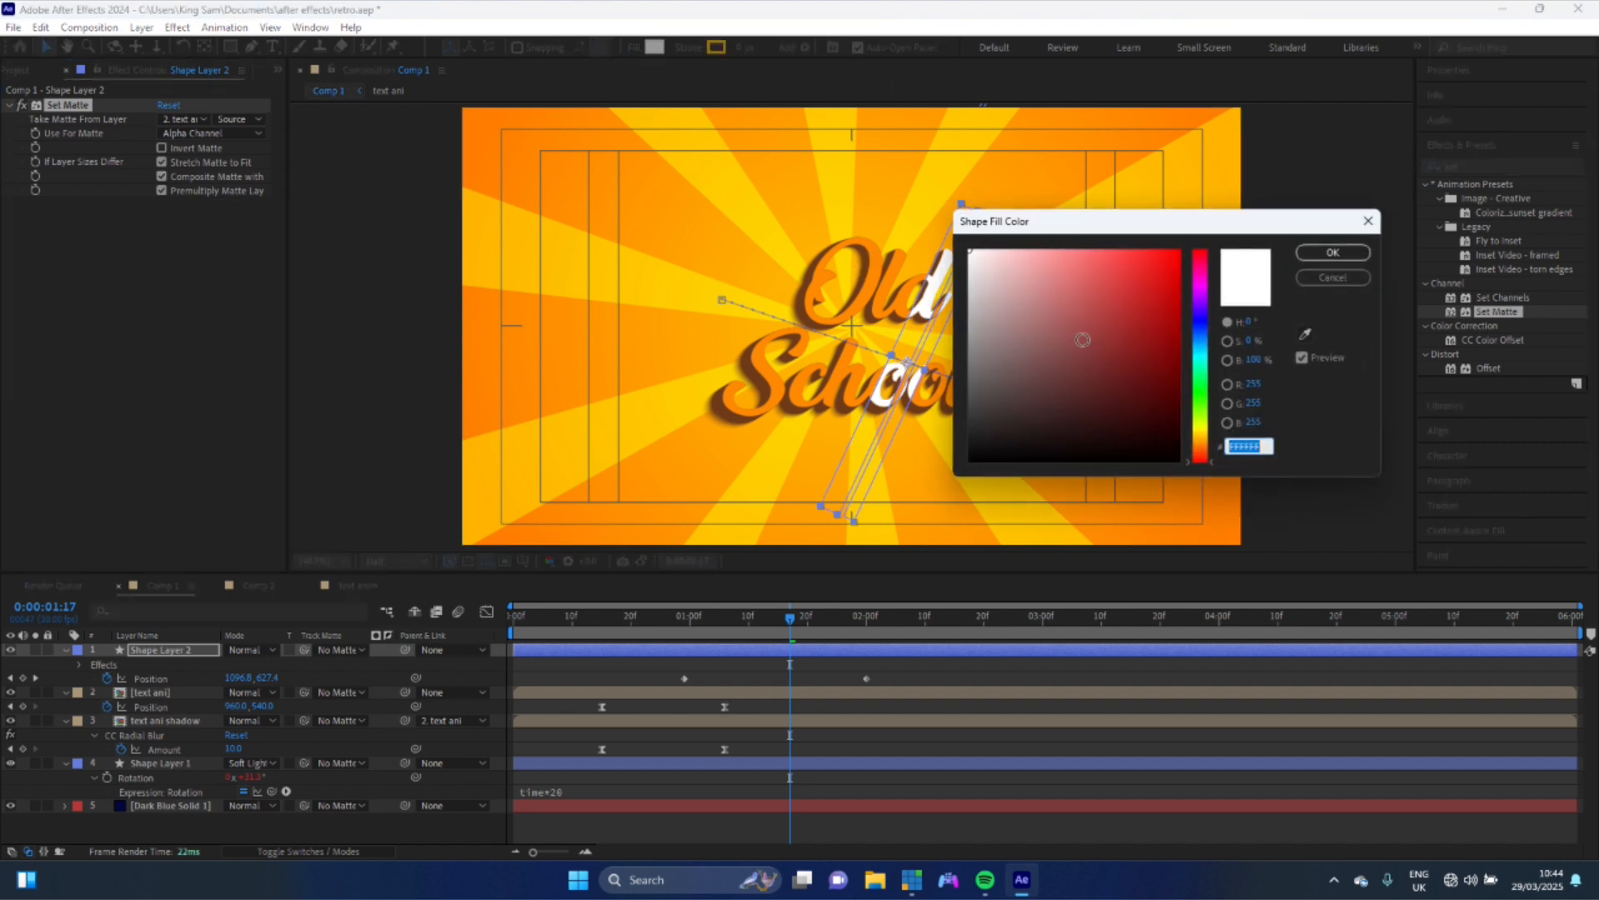
left_click(1305, 334)
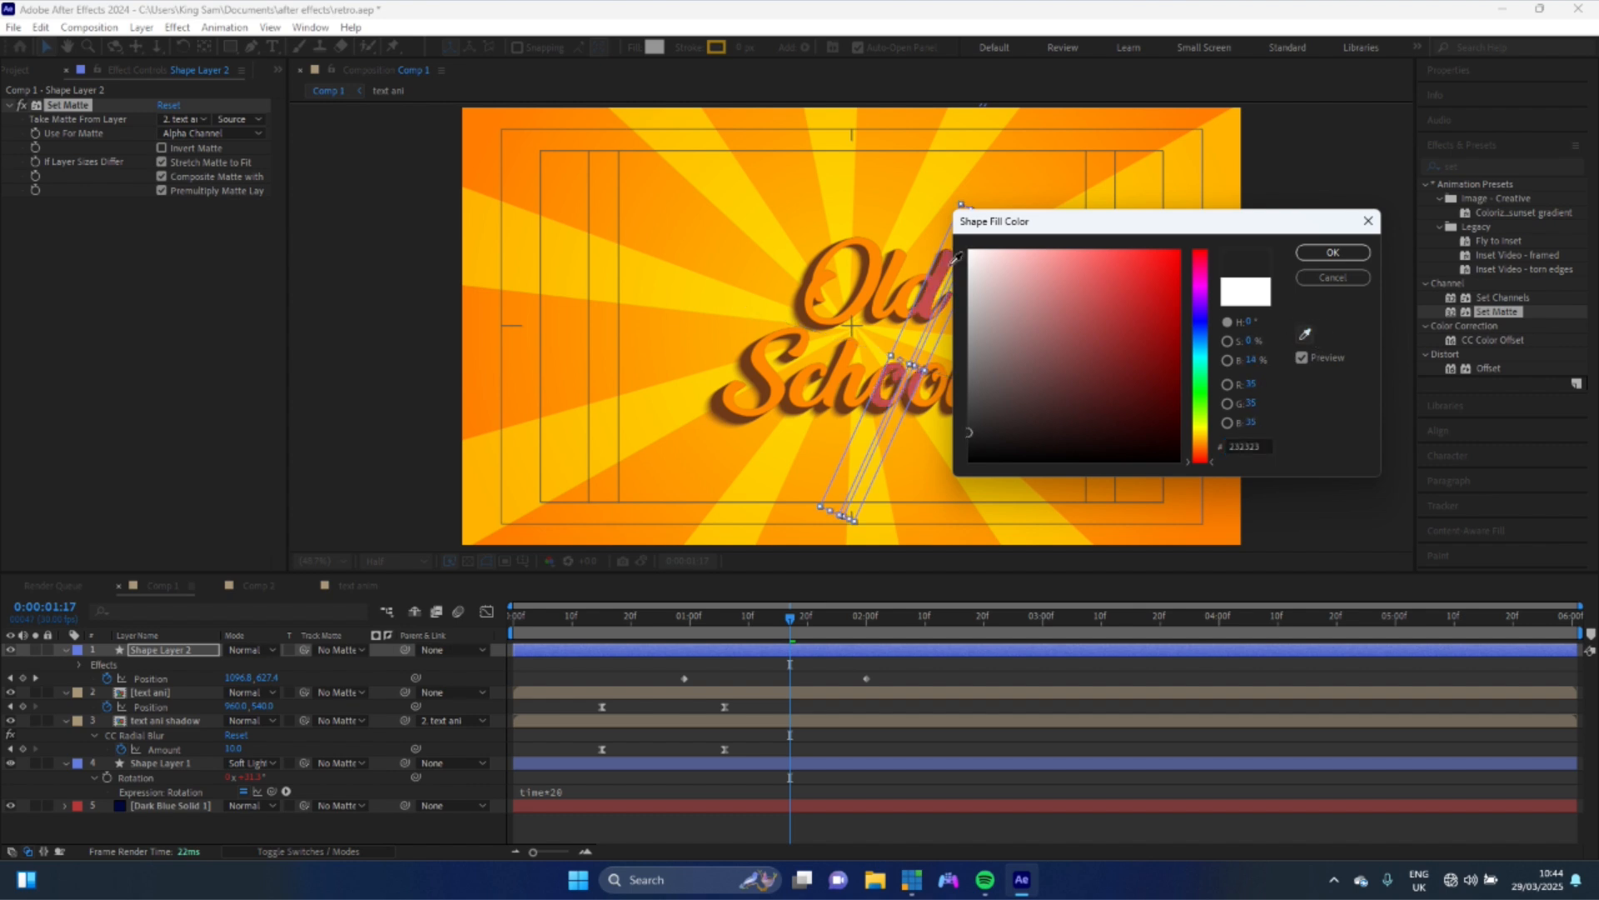
left_click(899, 271)
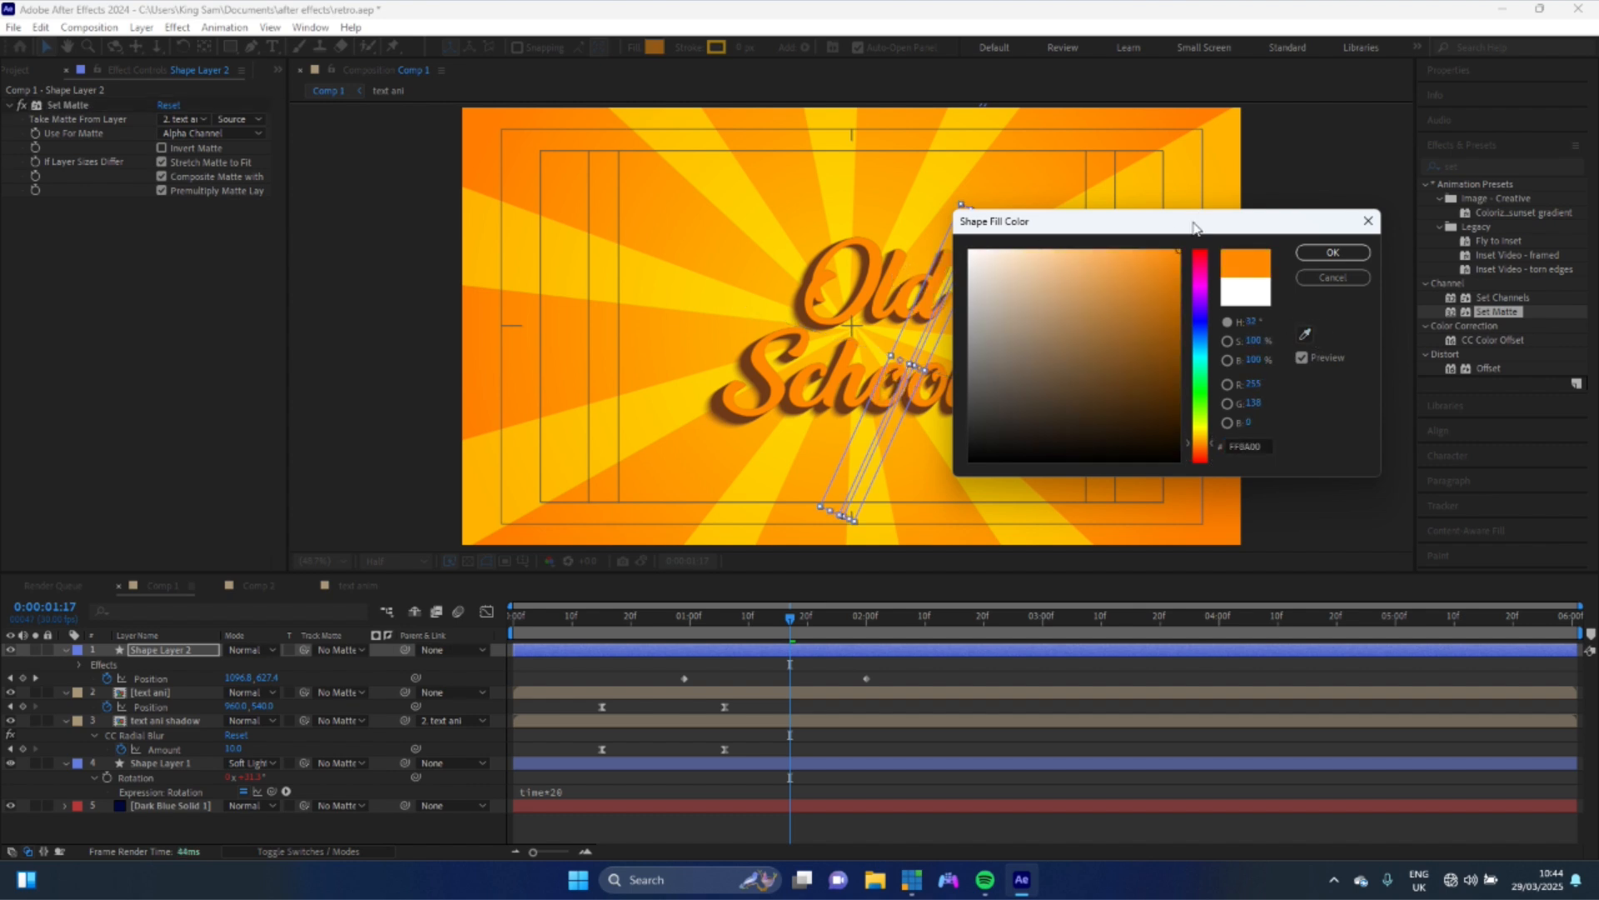
left_click(1156, 258)
left_click_drag(1168, 257, 1099, 249)
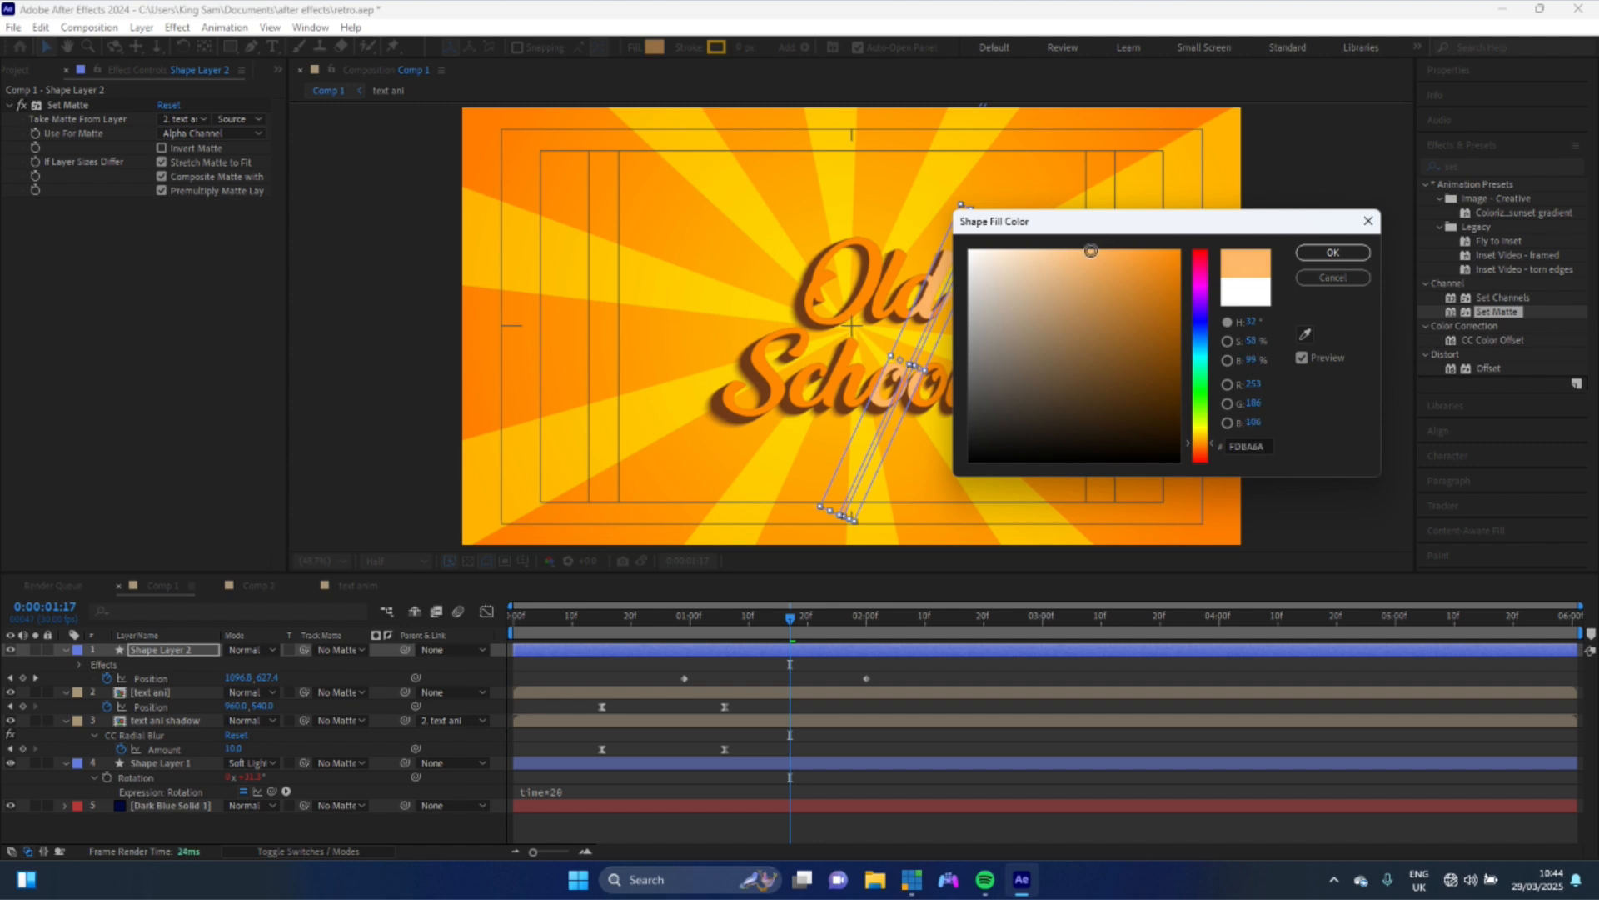
left_click(1333, 253)
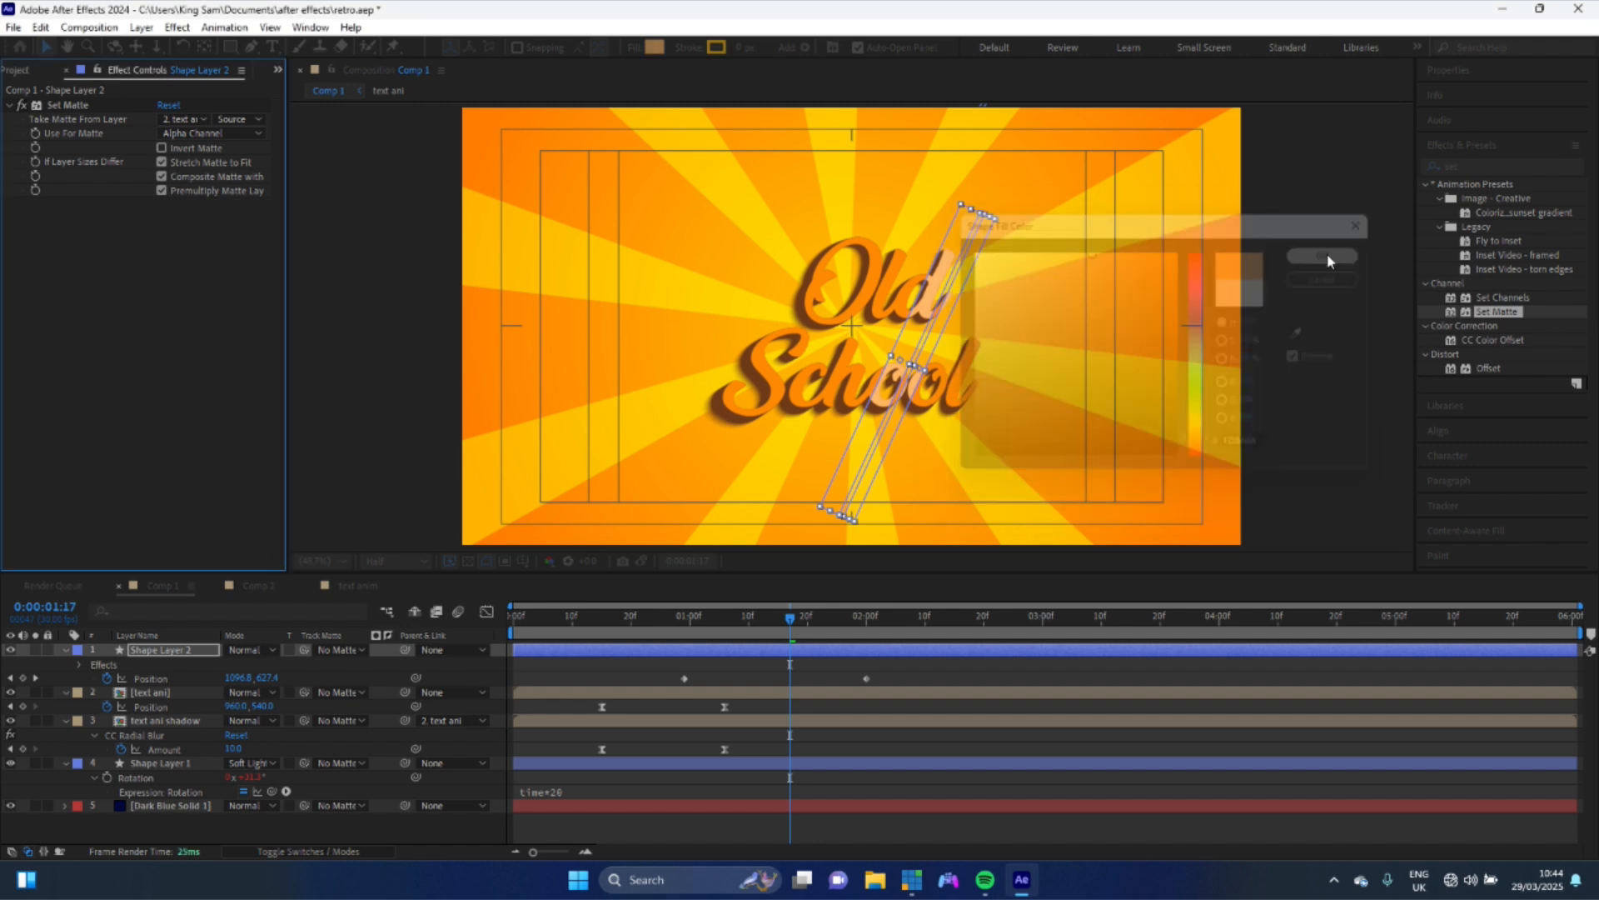
- Play and scrub the timeline to preview the stripe shine across the text
left_click(664, 632)
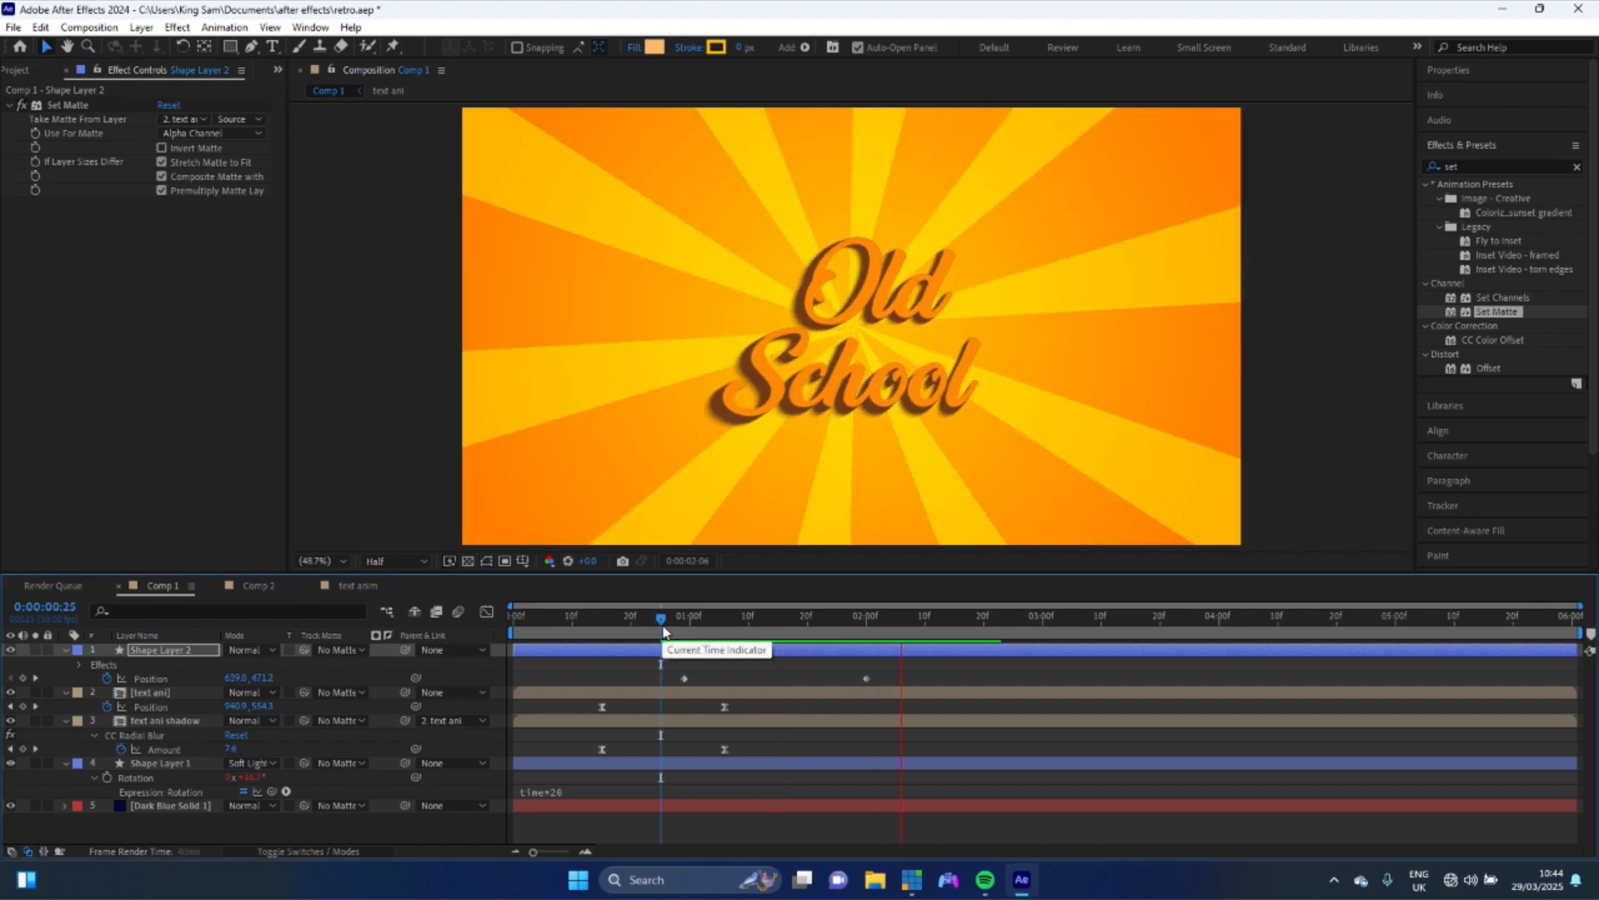
key("space")
left_click_drag(683, 628, 673, 626)
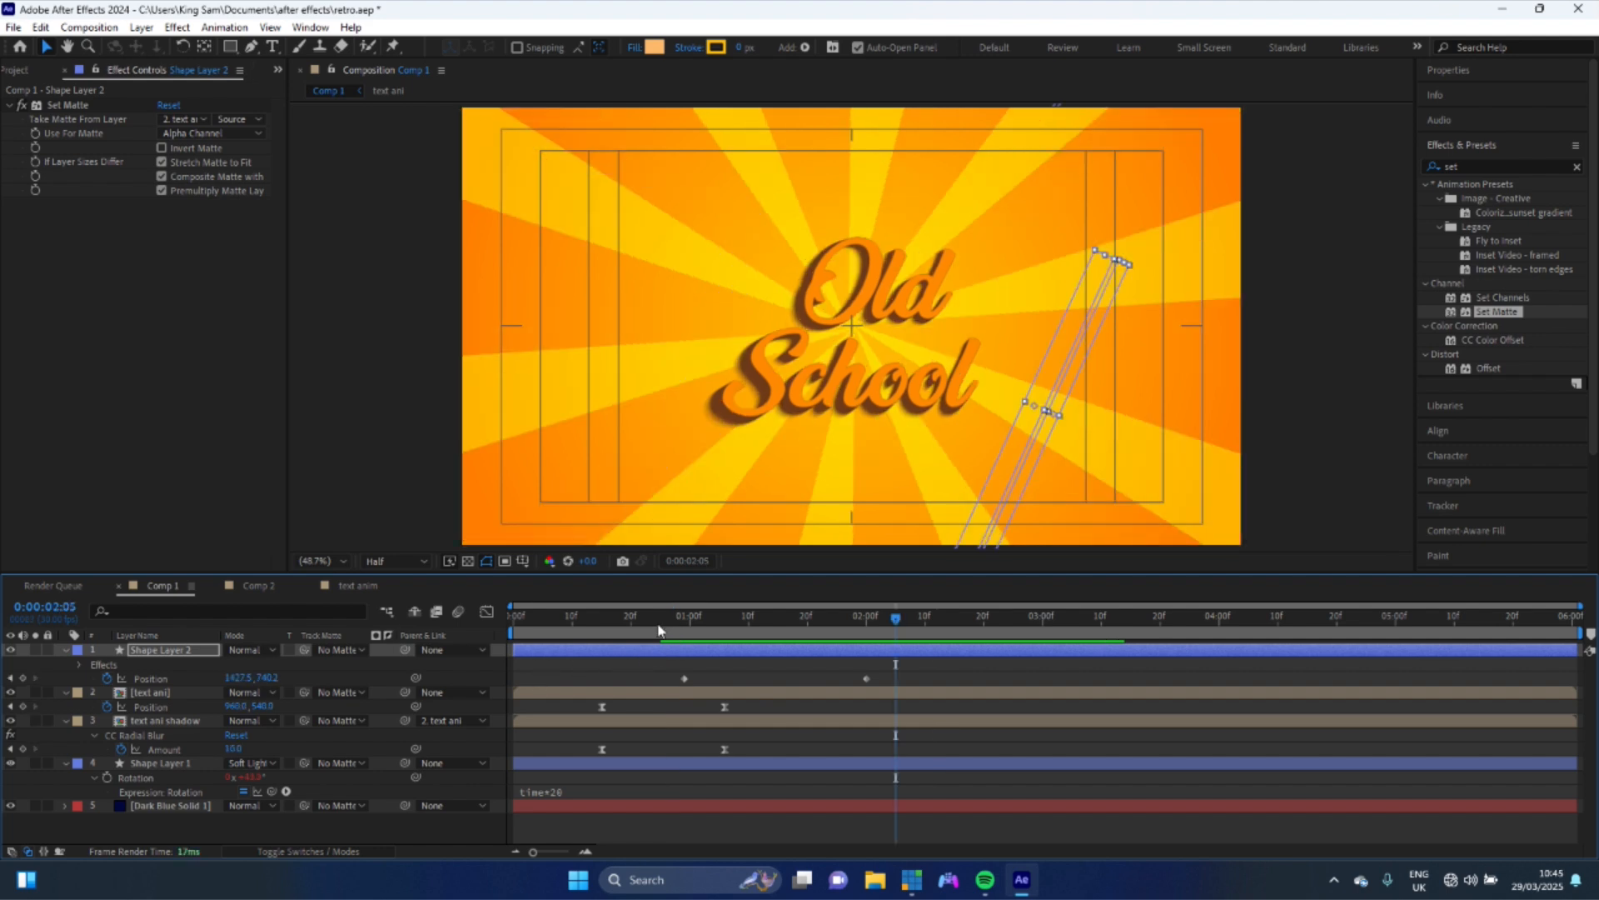
left_click_drag(658, 631, 614, 637)
left_click_drag(619, 634, 690, 618)
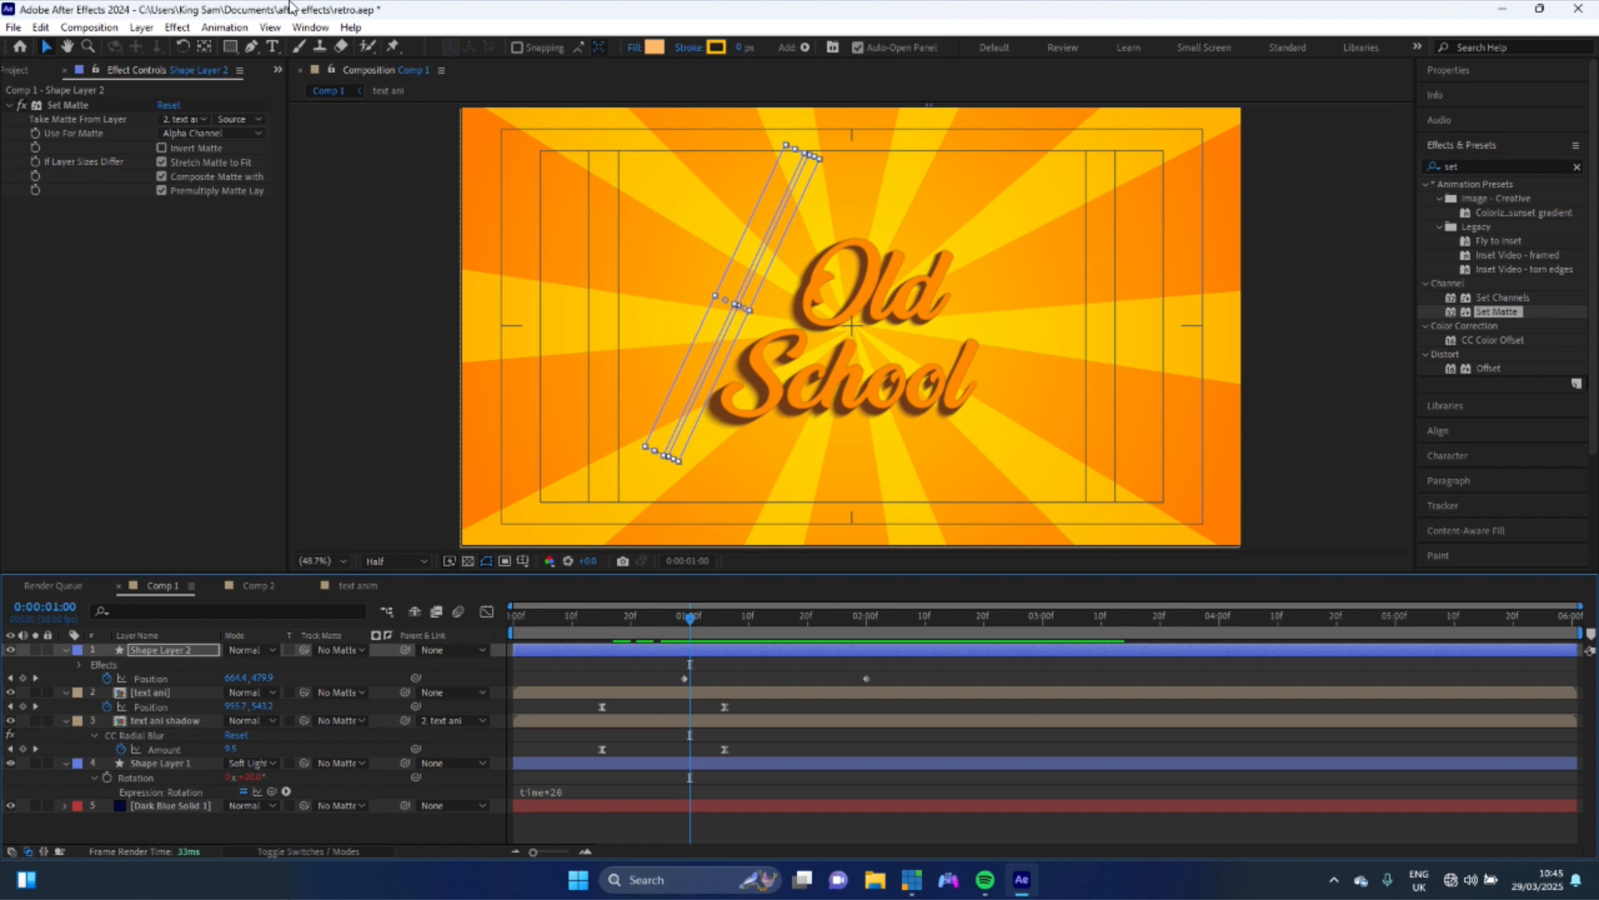
left_click(230, 46)
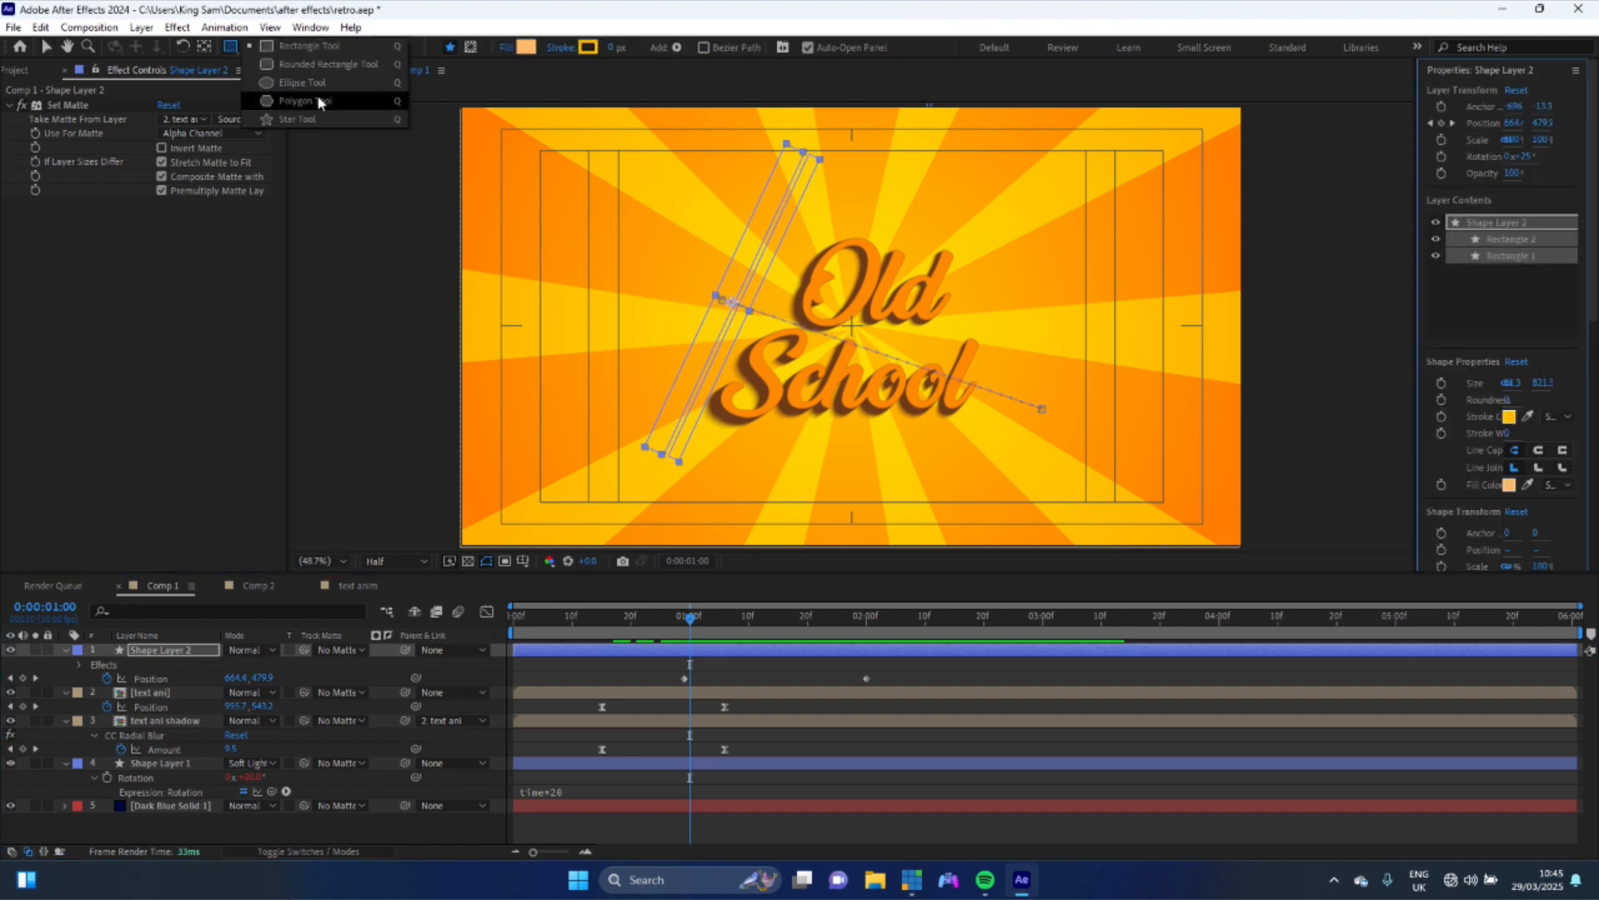
left_click(304, 121)
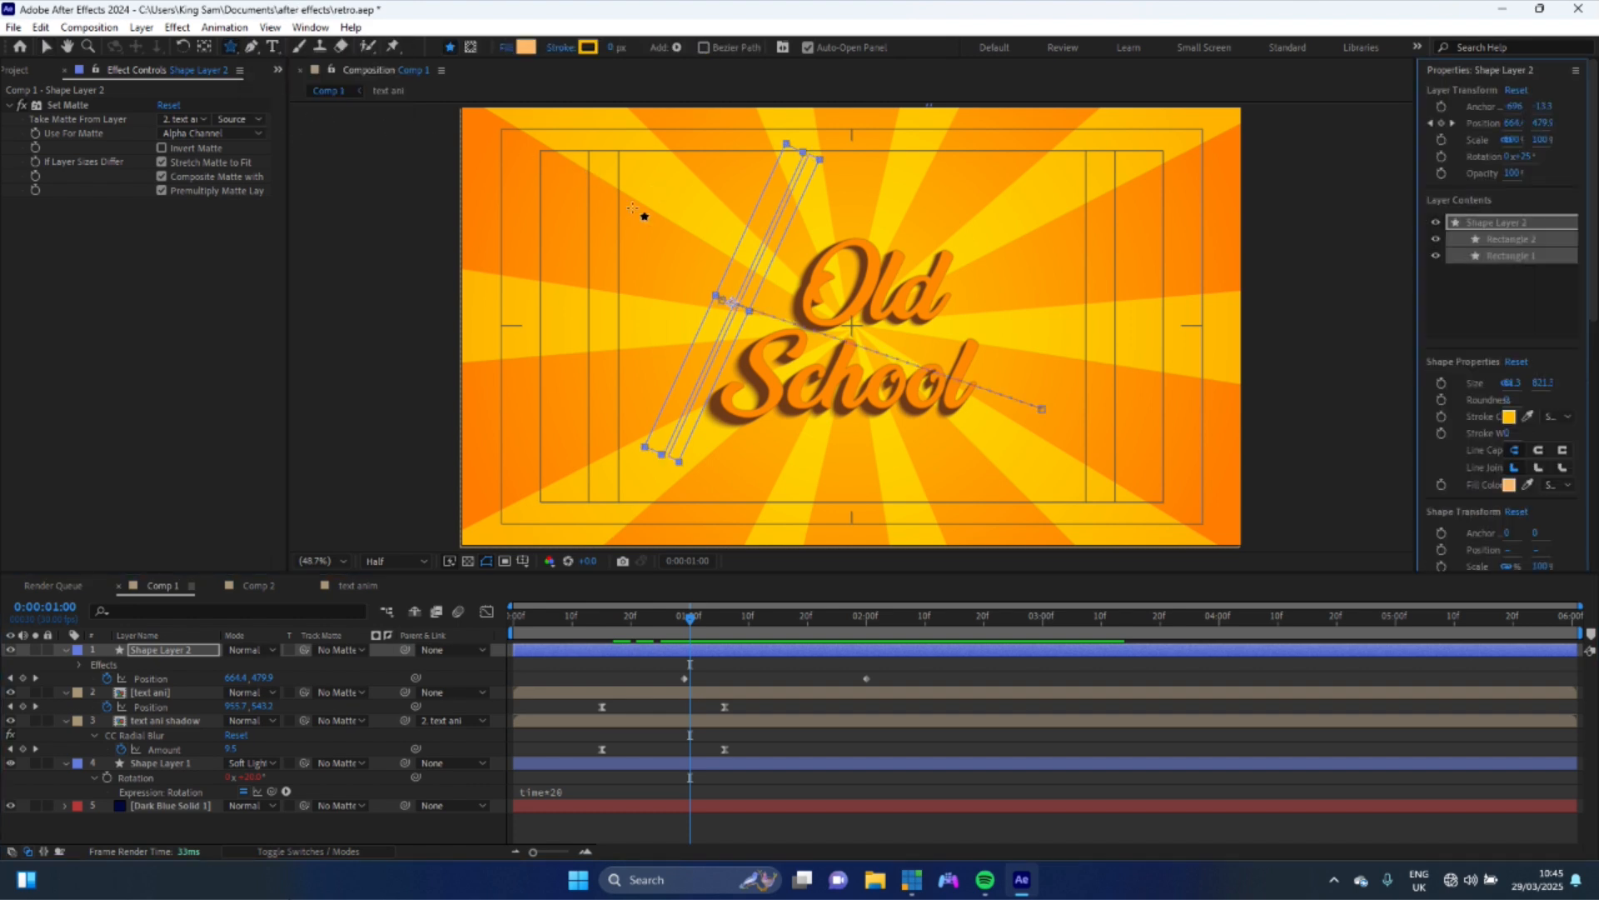
left_click_drag(542, 216, 562, 236)
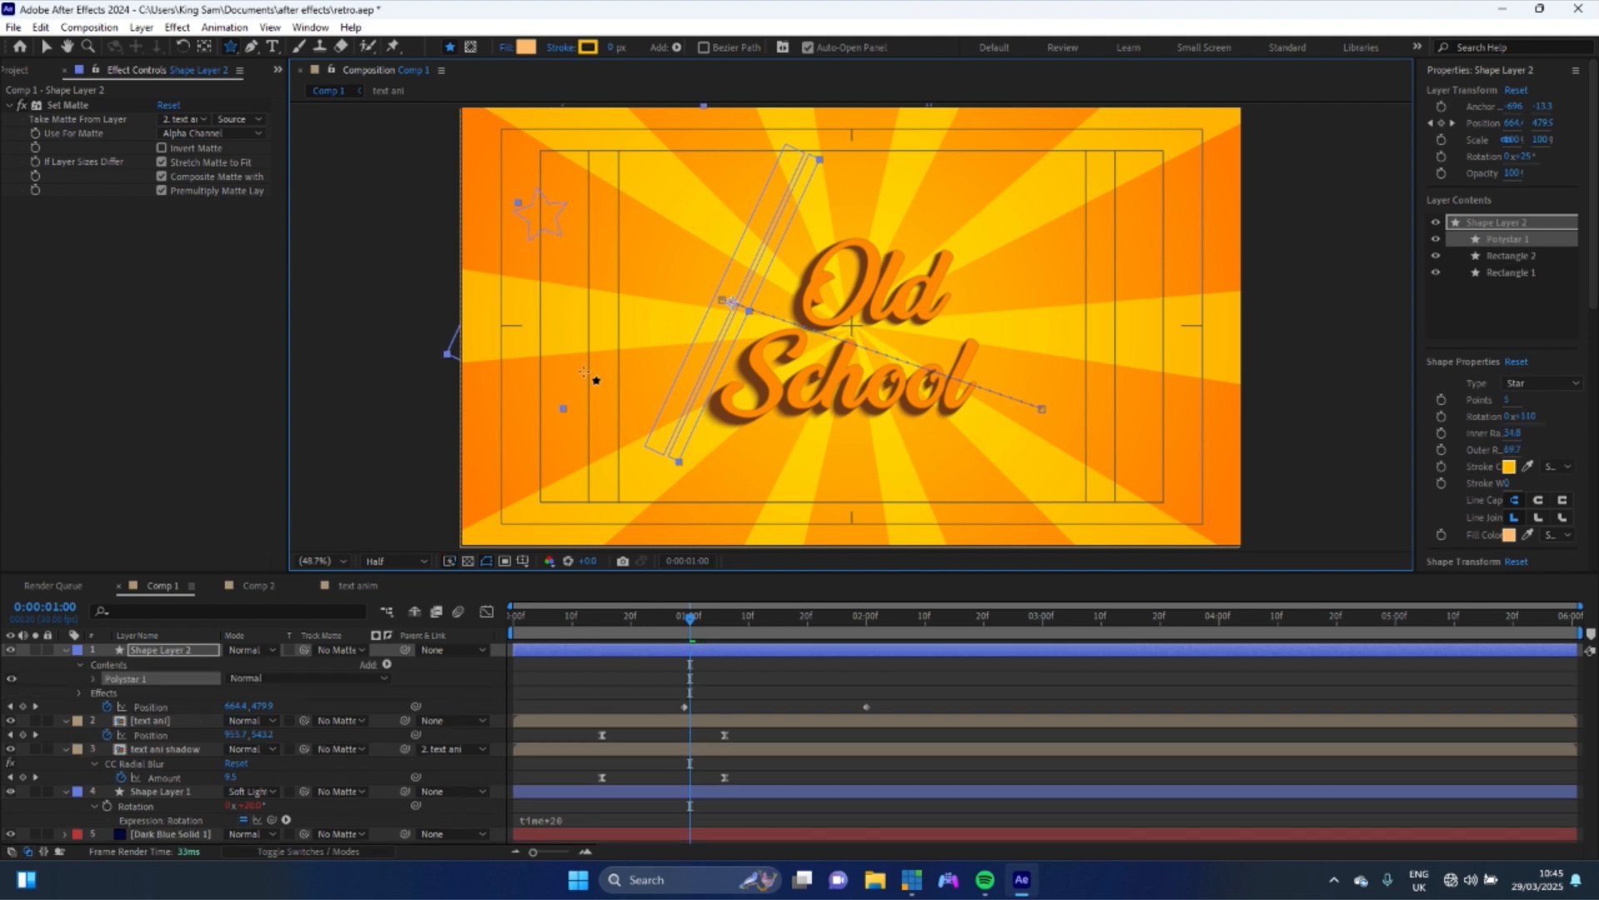
key("ctrl+z")
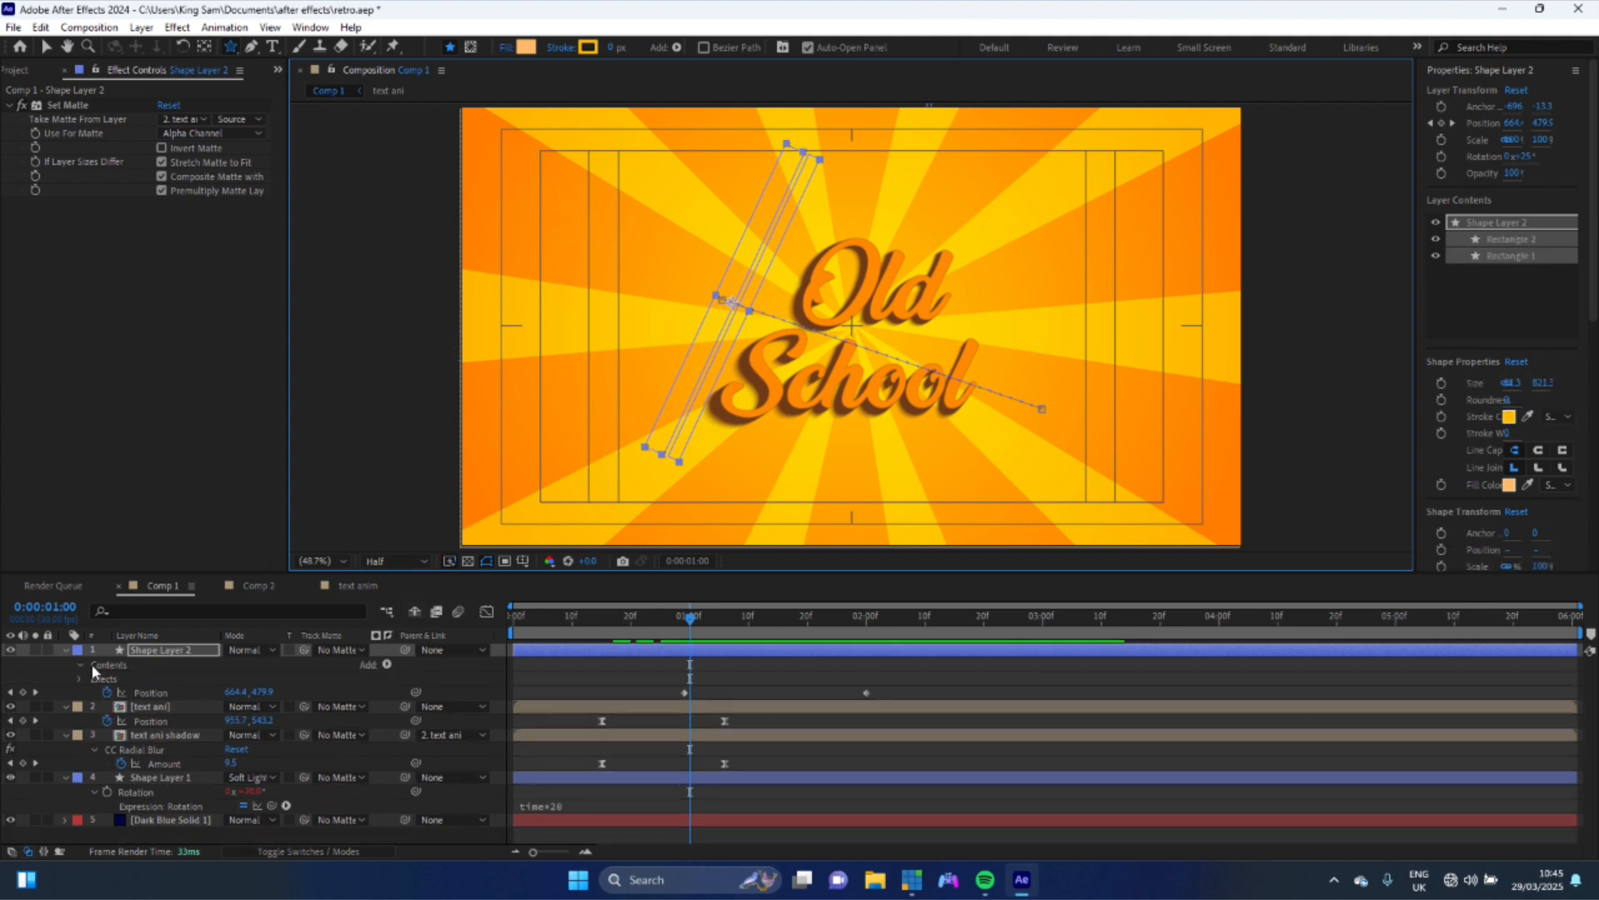
- Deselect all layers and draw a small star with the Star Tool near the composition's upper-left corner
left_click(66, 651)
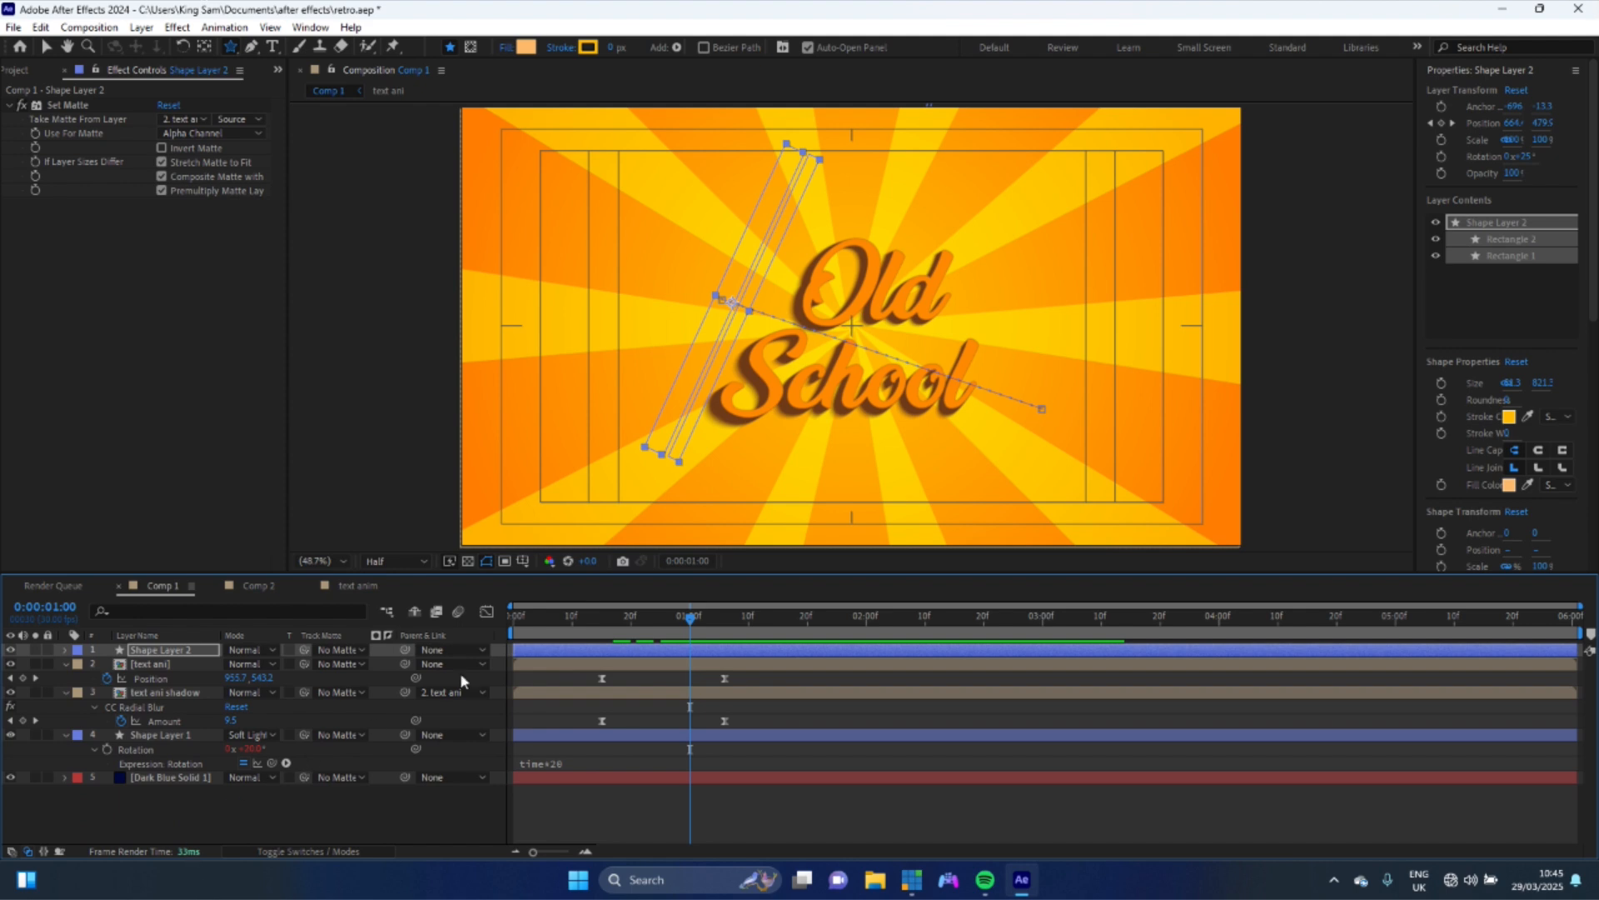
left_click(223, 794)
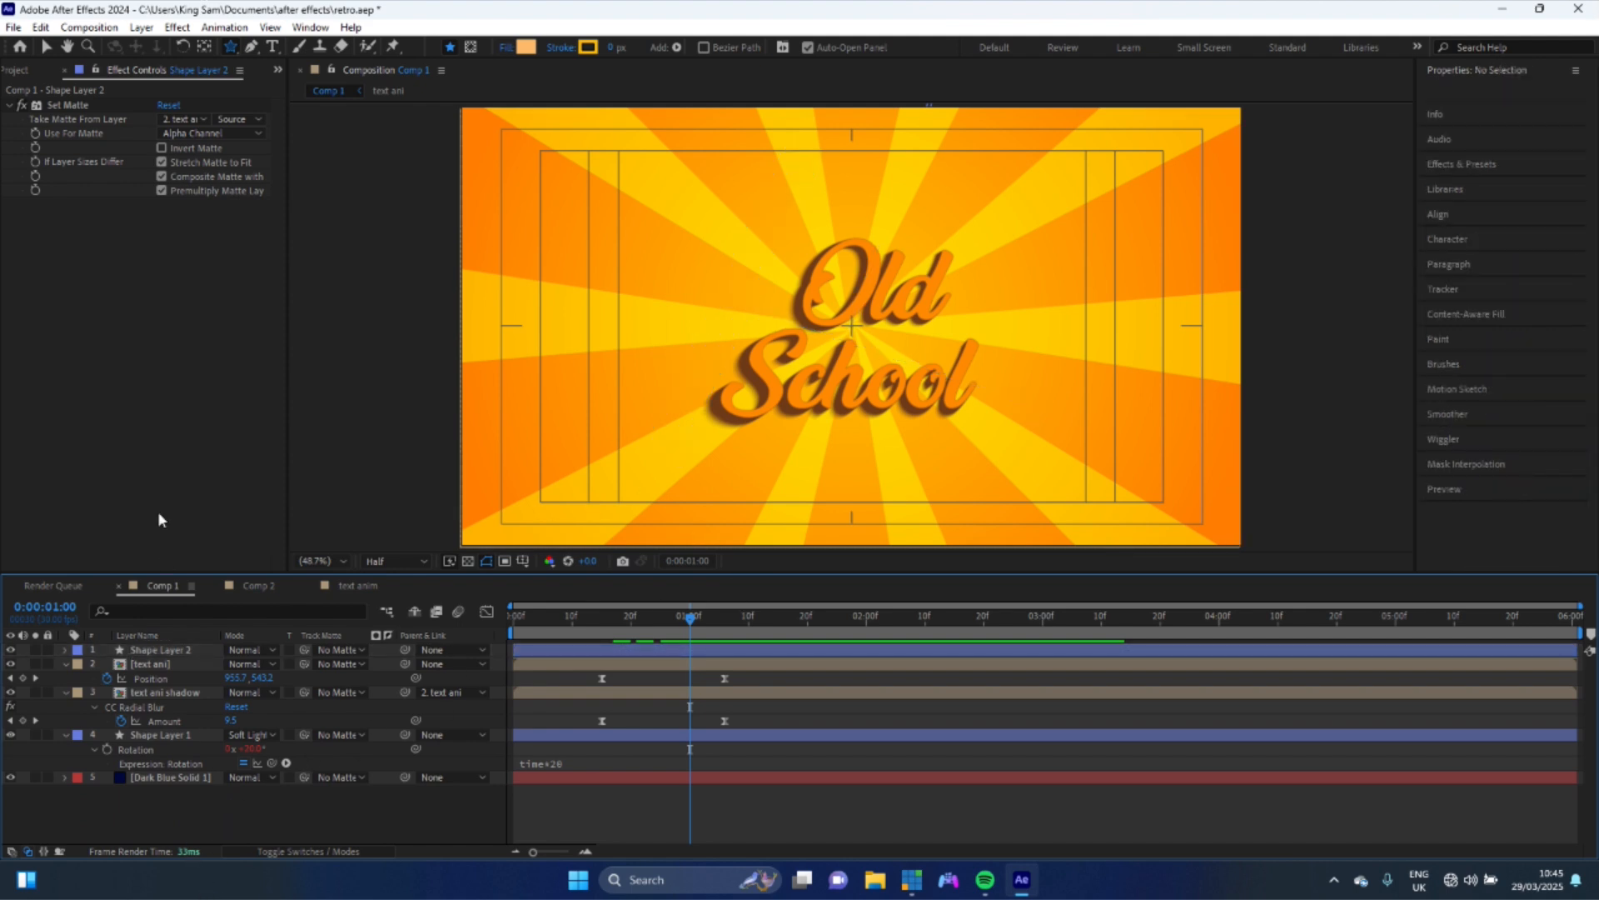
left_click_drag(538, 207, 551, 215)
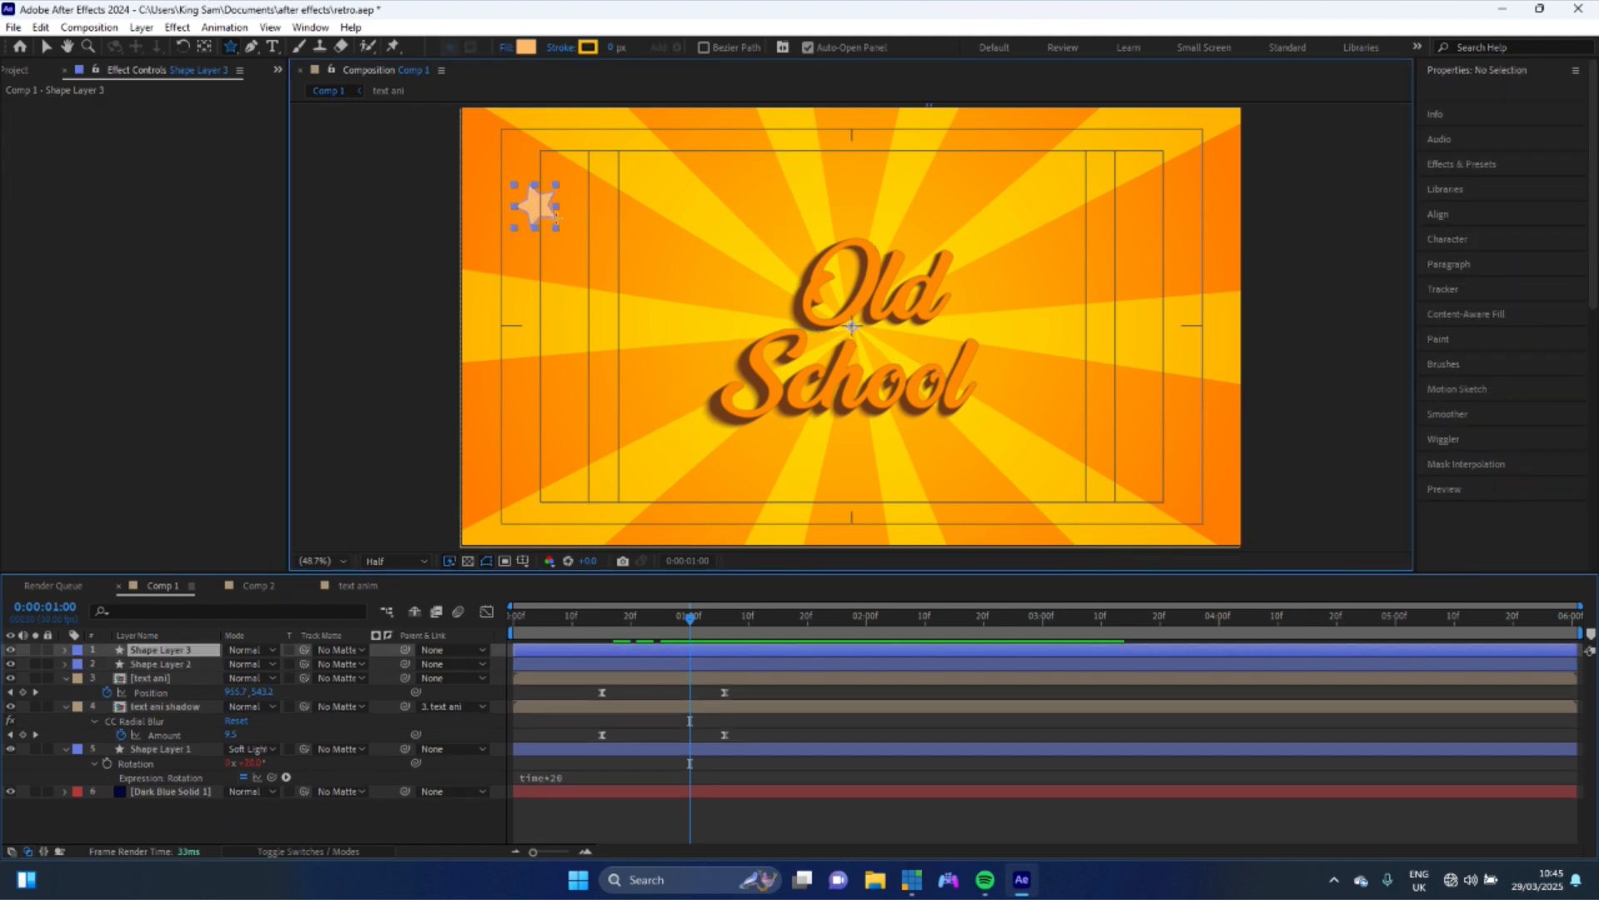
- Set the star's fill color to white
left_click(527, 47)
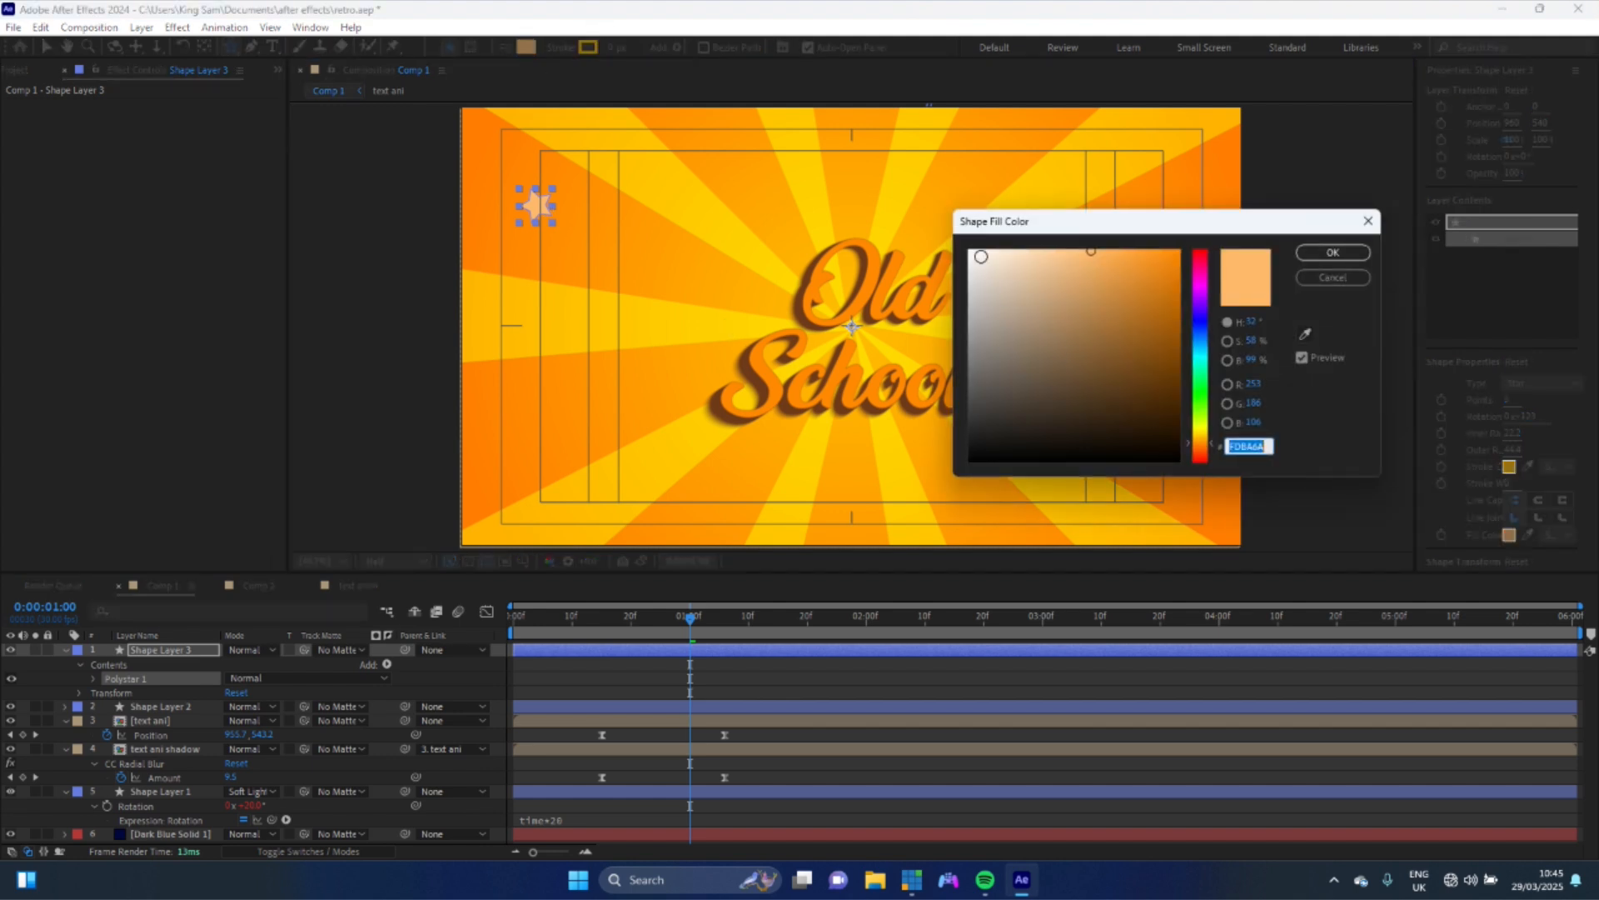
left_click(973, 251)
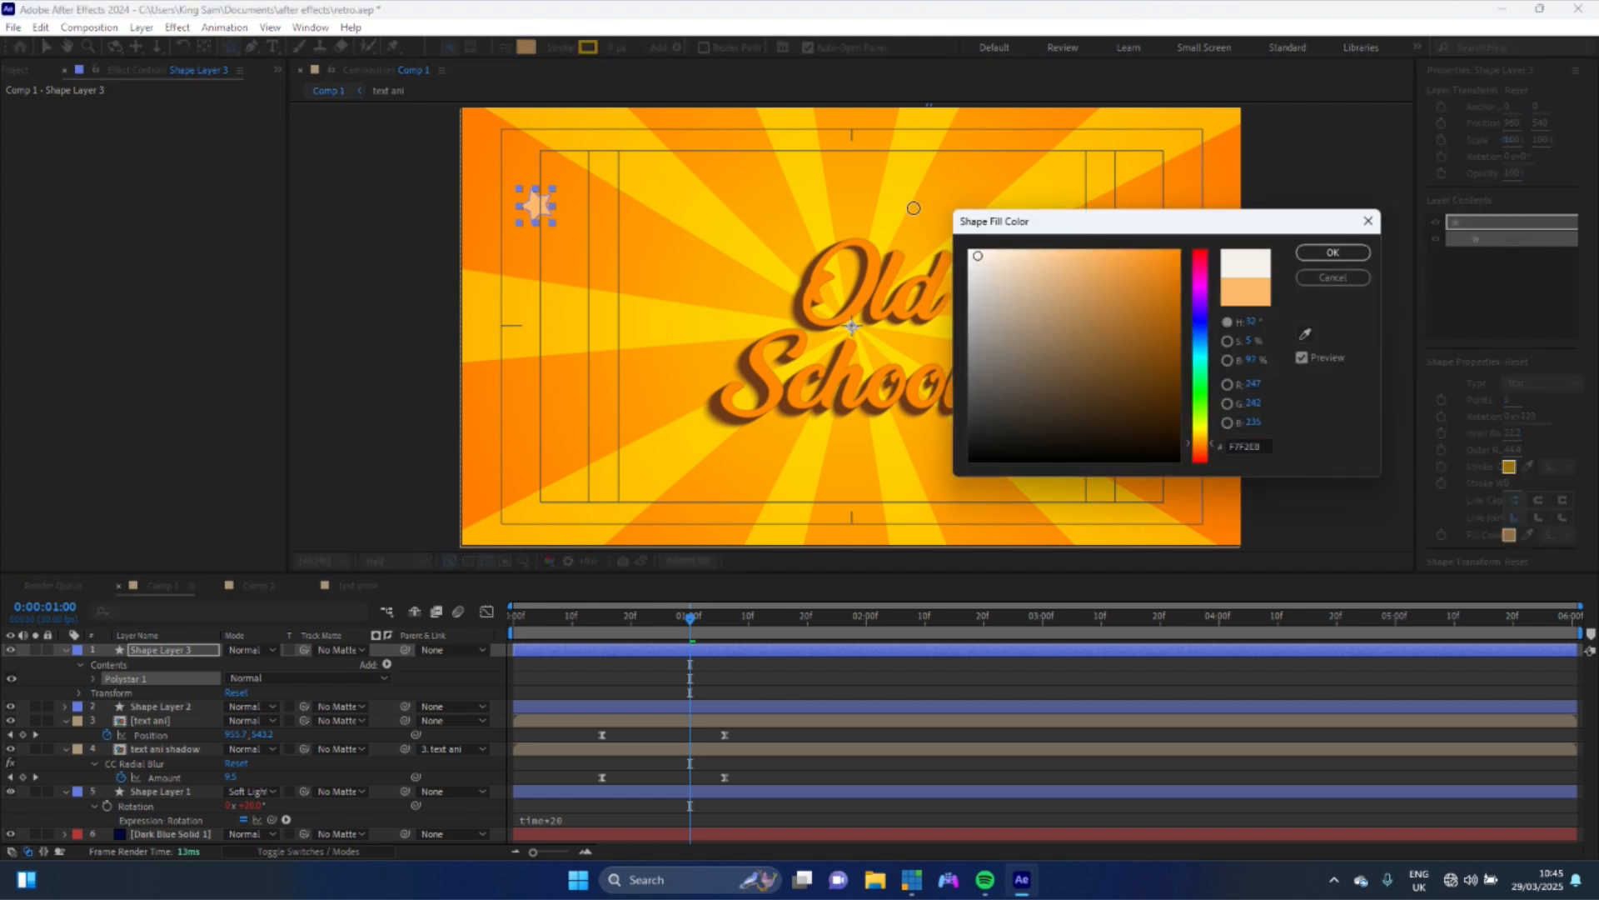
left_click(1333, 252)
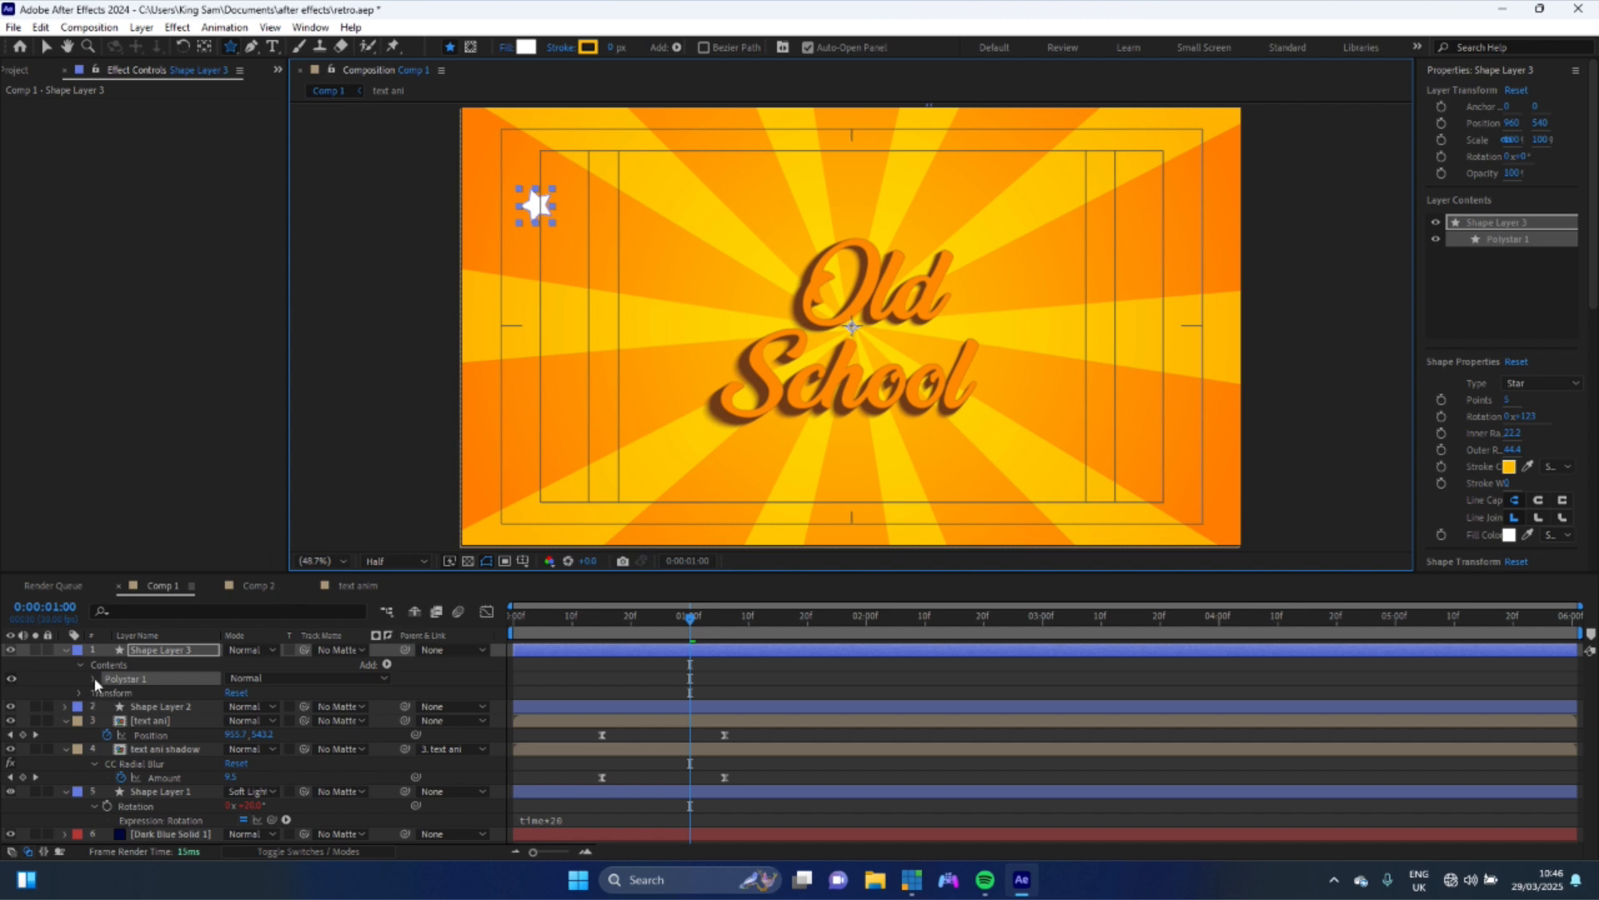
- Set the star's Polystar Path Points to 4 and its Inner Radius to 16.2
left_click(93, 677)
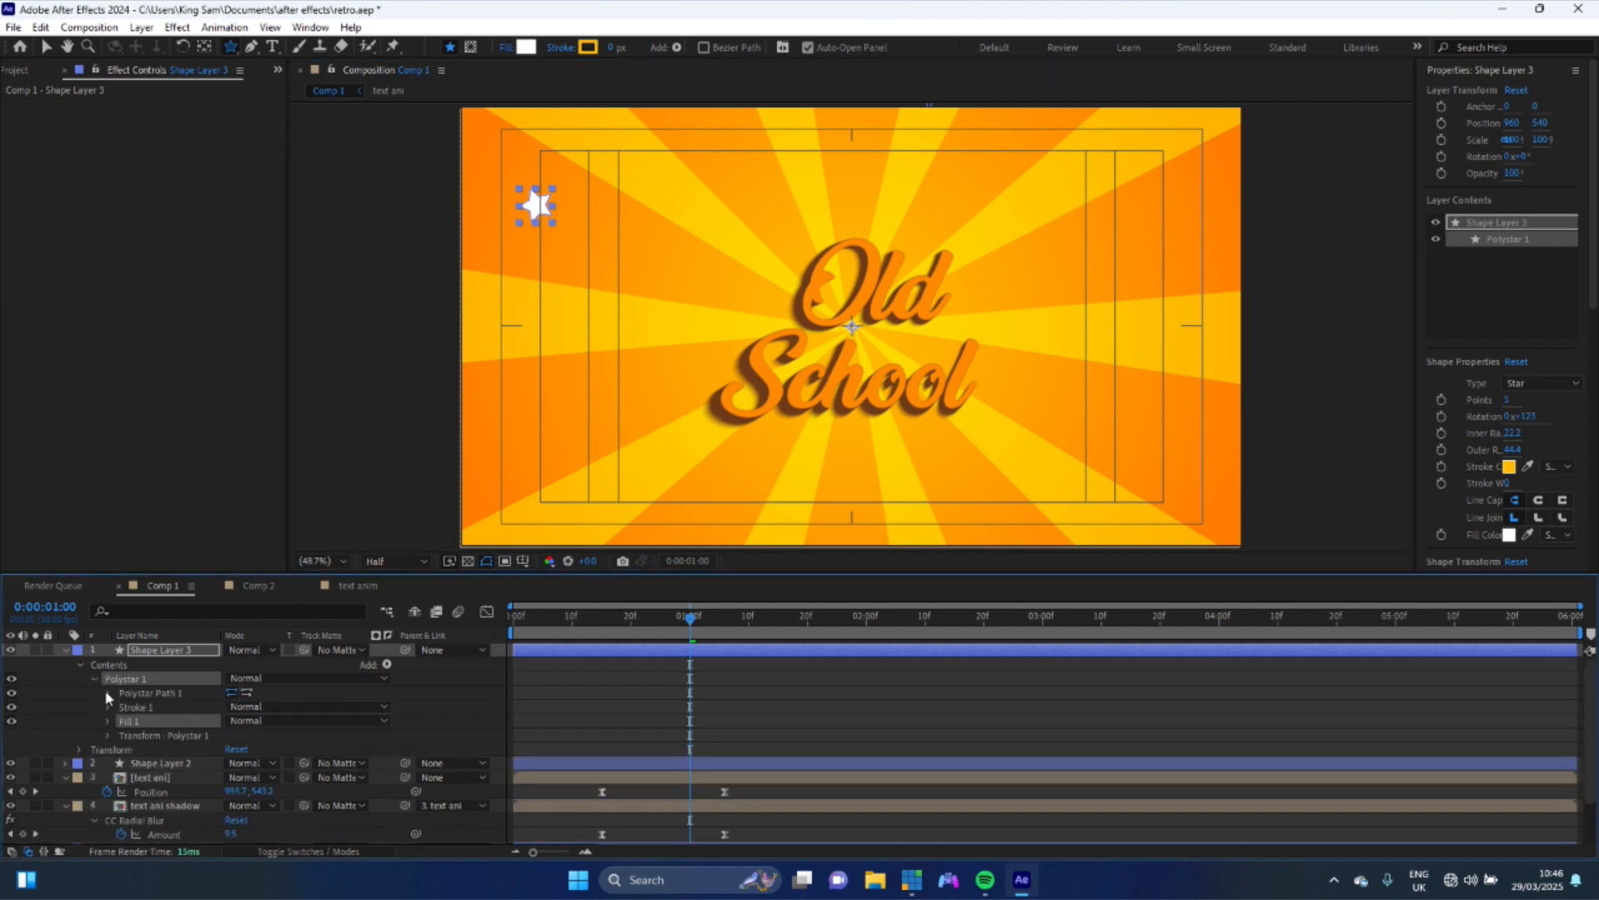
left_click(108, 693)
left_click(230, 721)
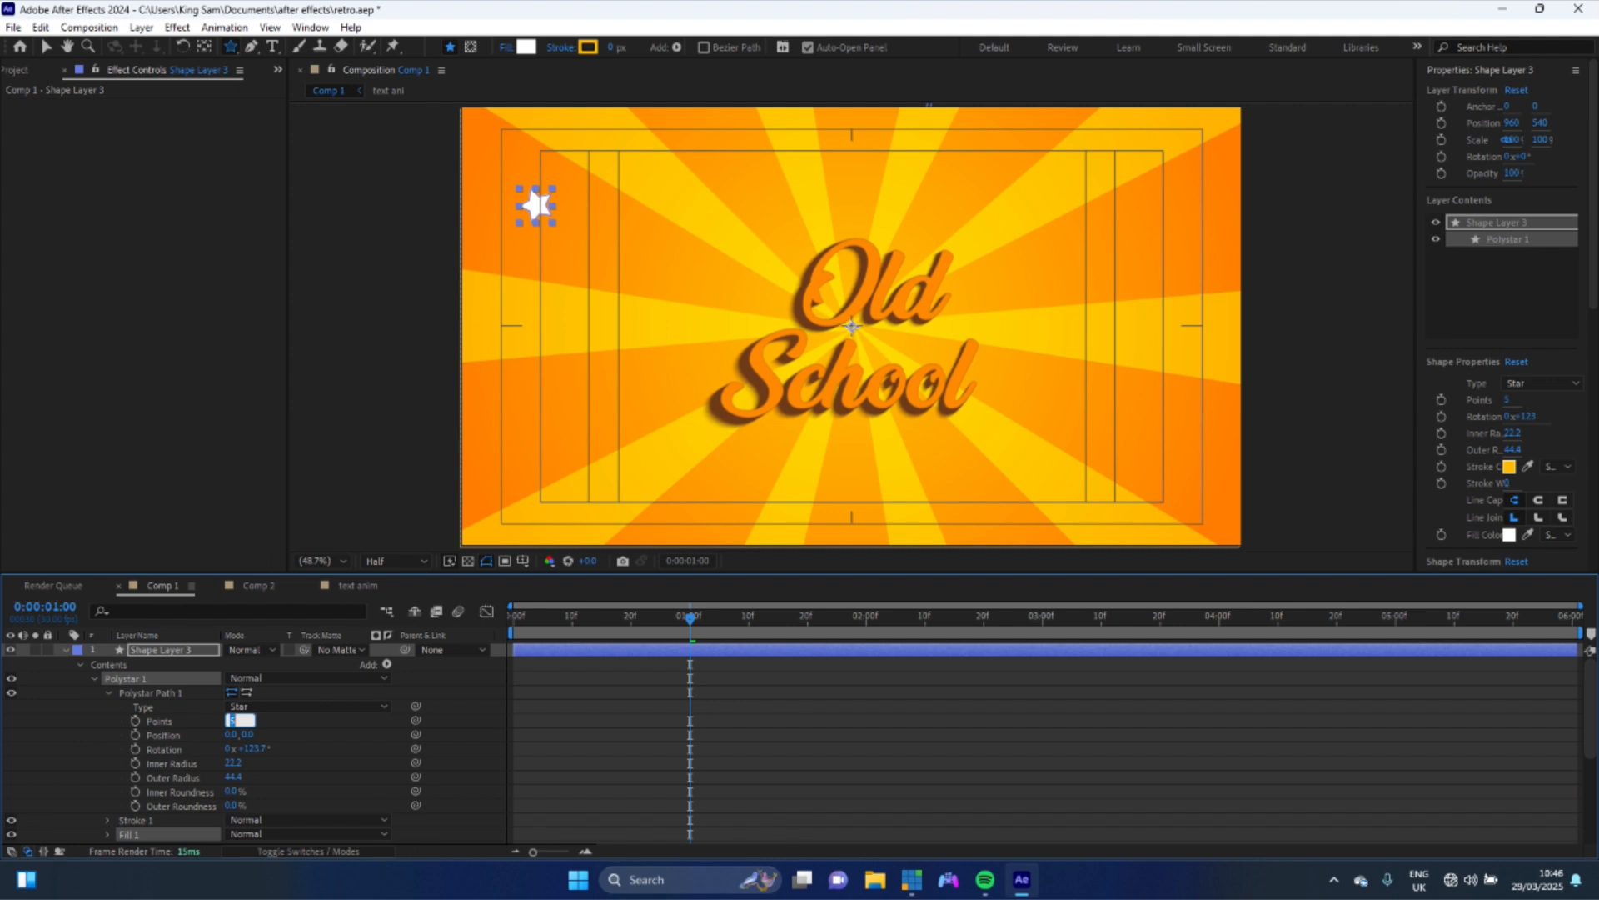
key("Return")
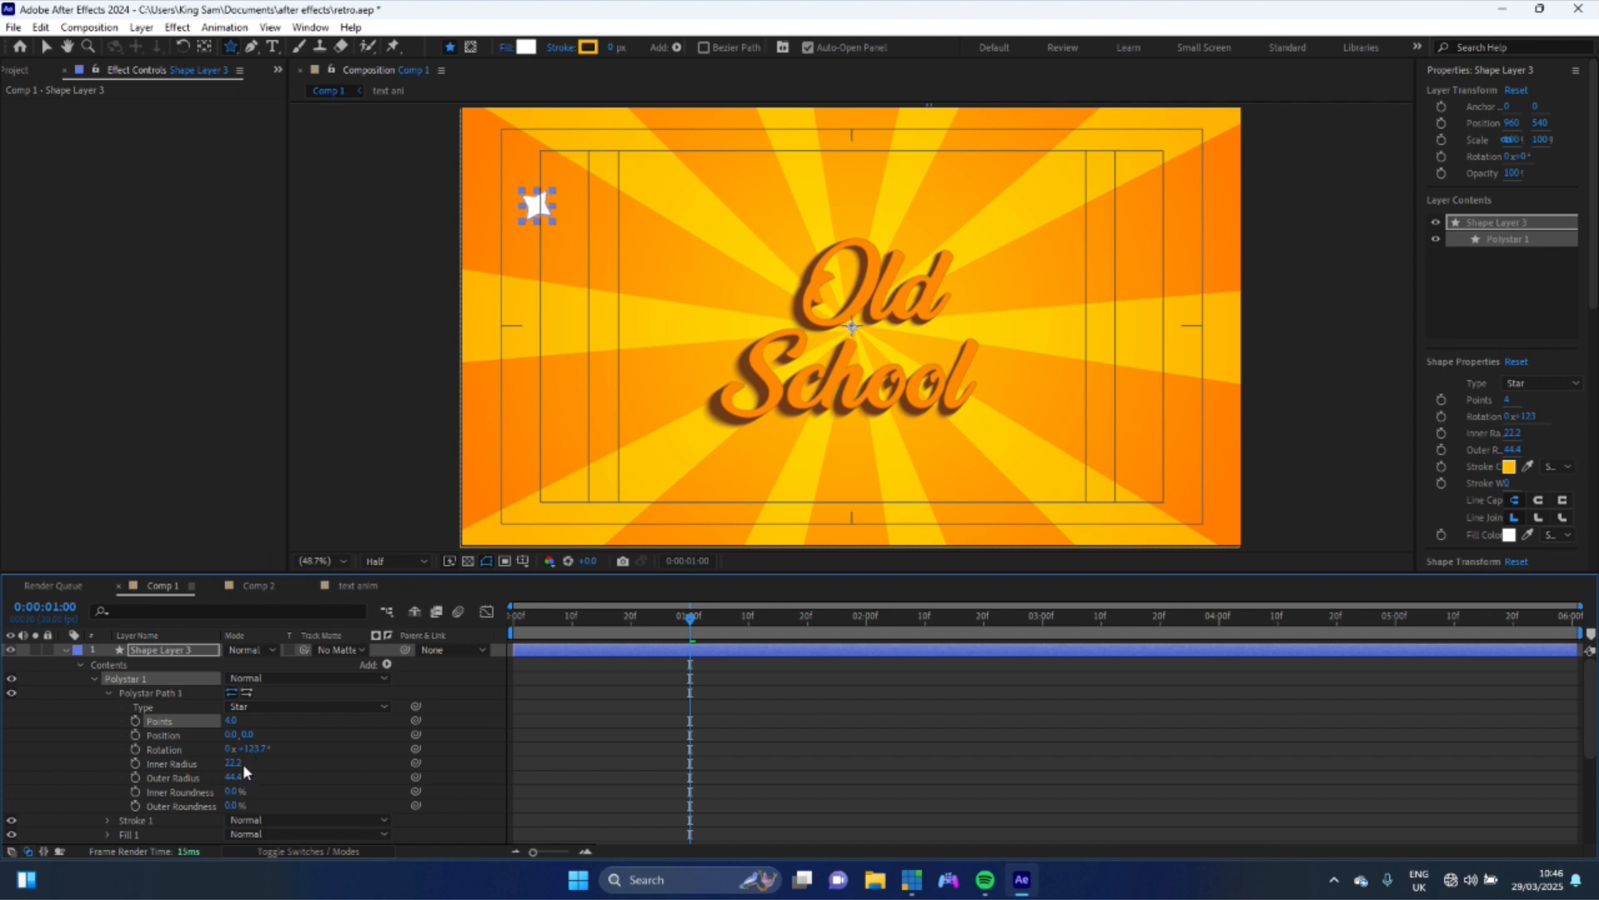
left_click_drag(233, 763, 228, 763)
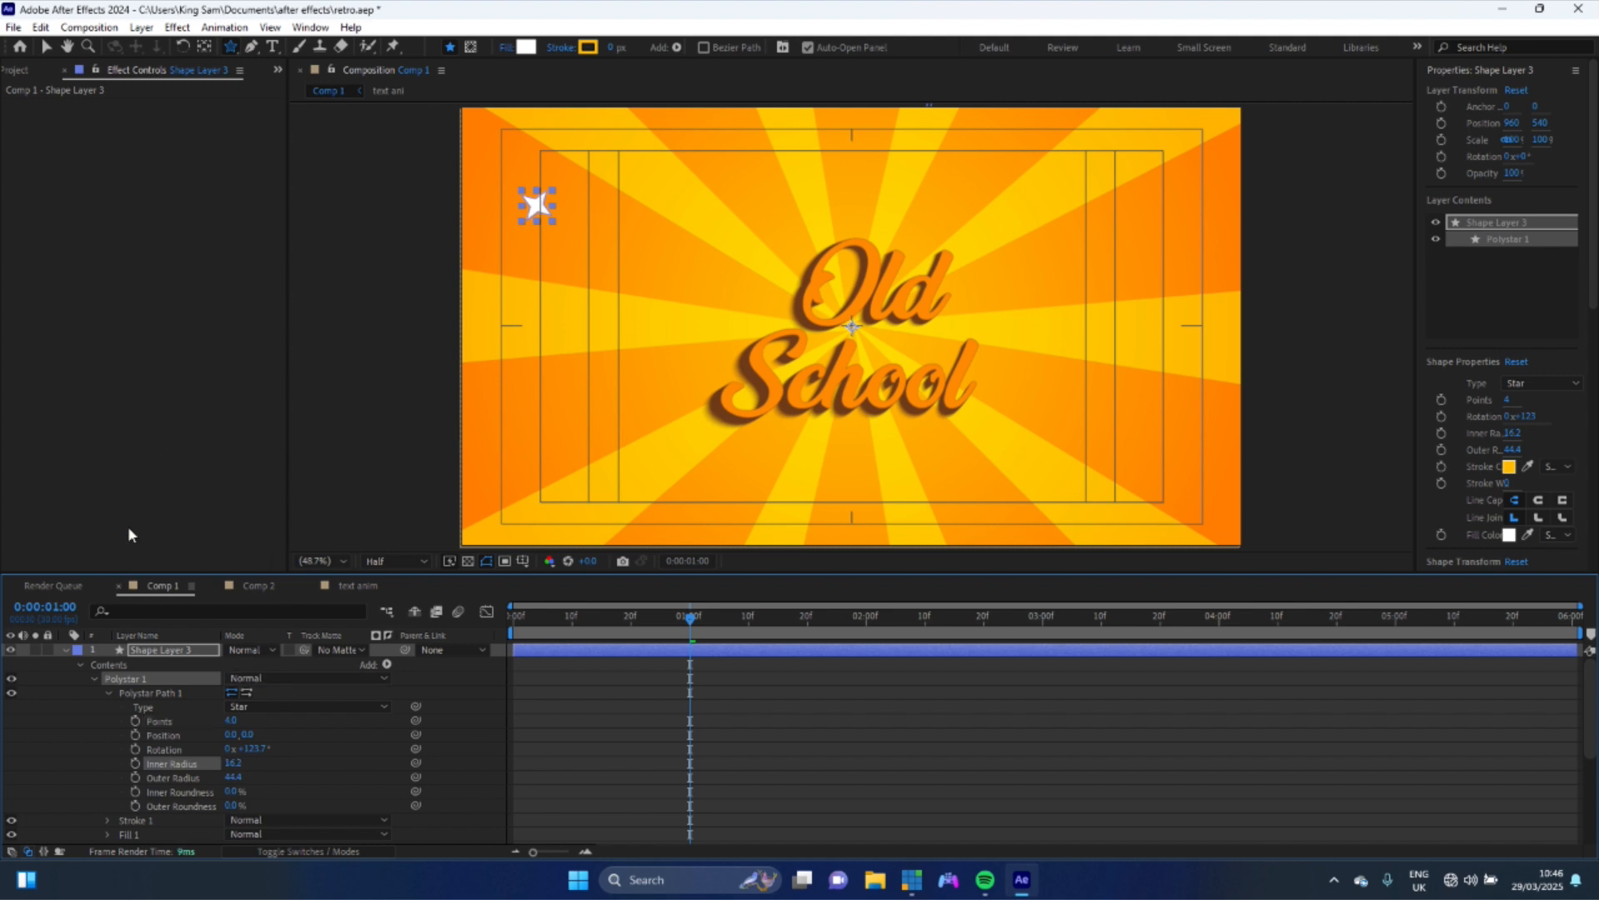
- Move the star to just above the "Old" lettering
left_click(47, 48)
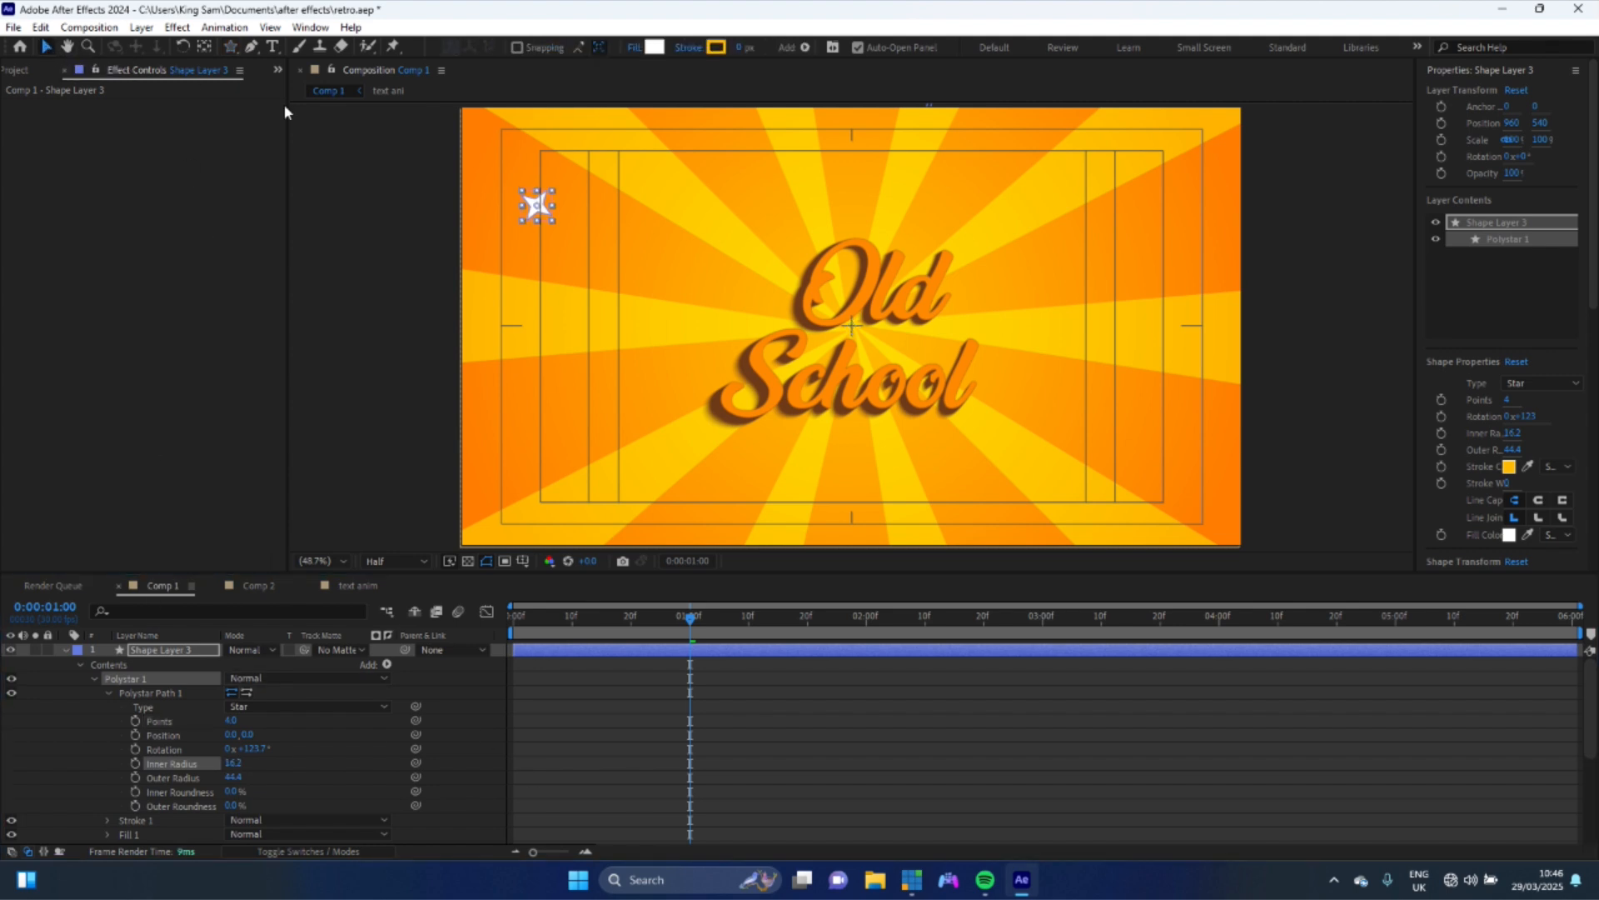
left_click_drag(533, 206, 850, 241)
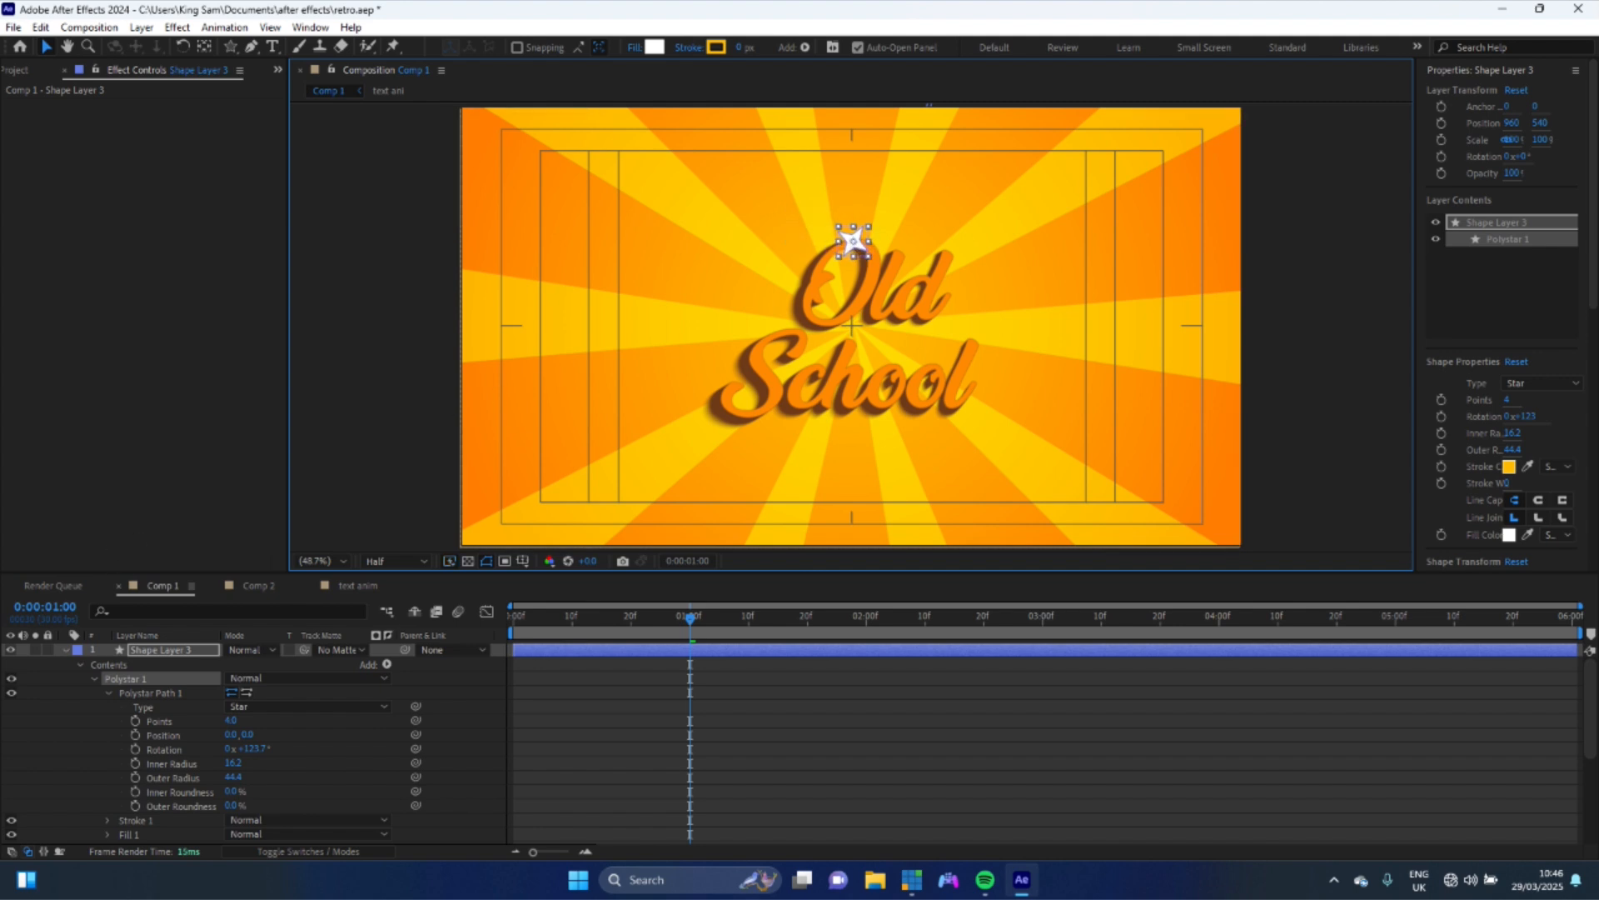
- Animate the star's Scale: 100% near 1 second 16 frames, 0% at 28 frames and 0% at 2 seconds
key("u")
key("u")
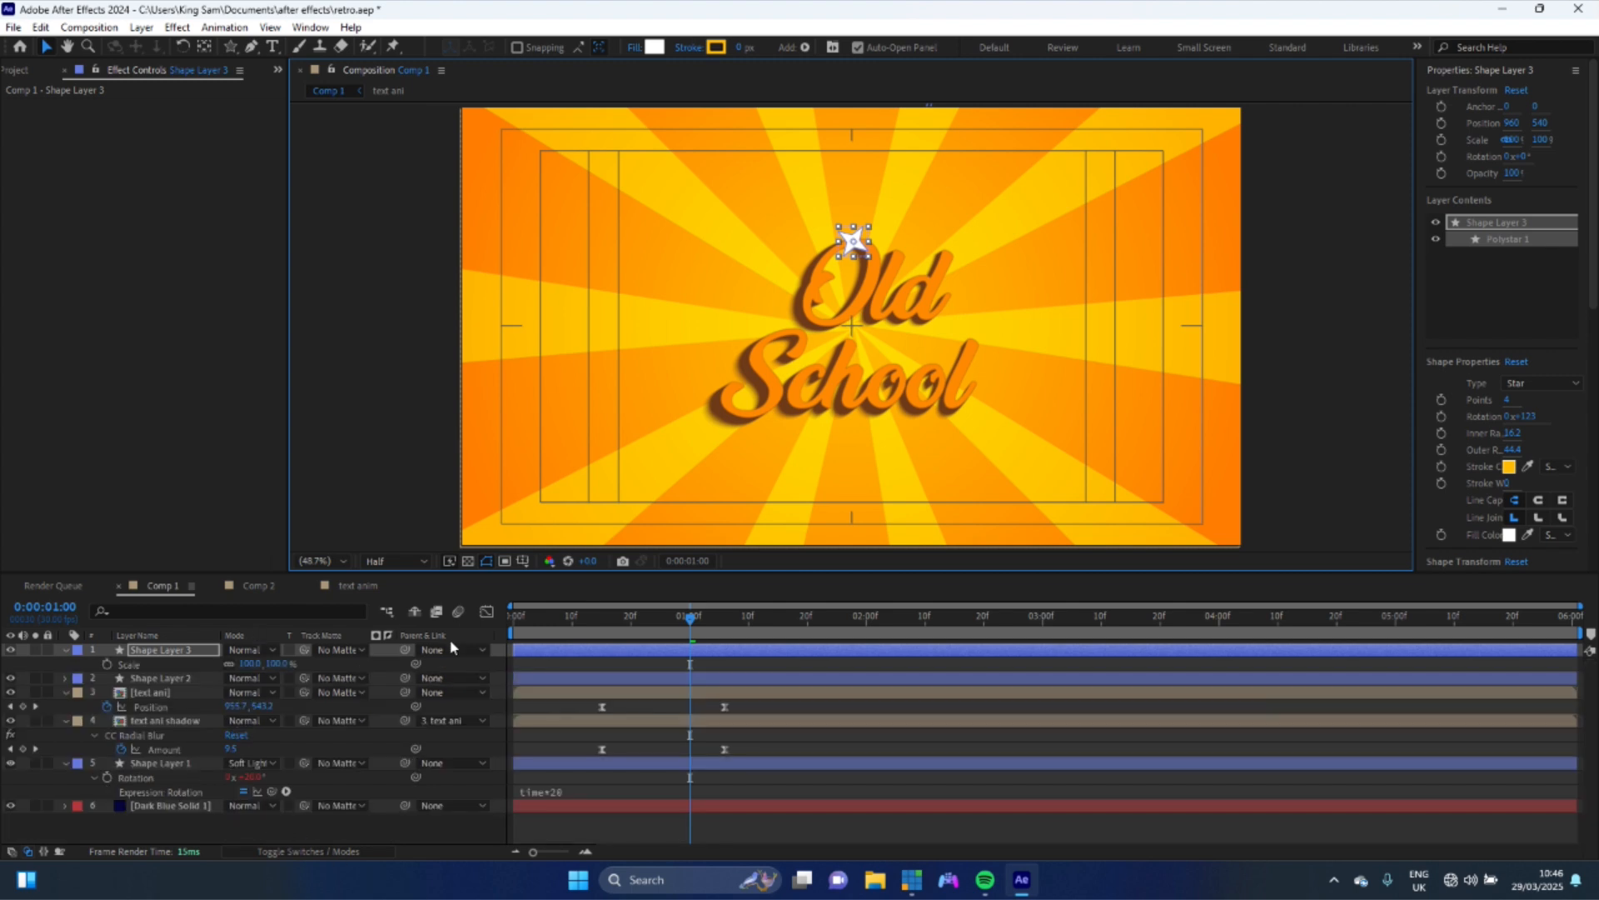
left_click_drag(586, 650, 682, 620)
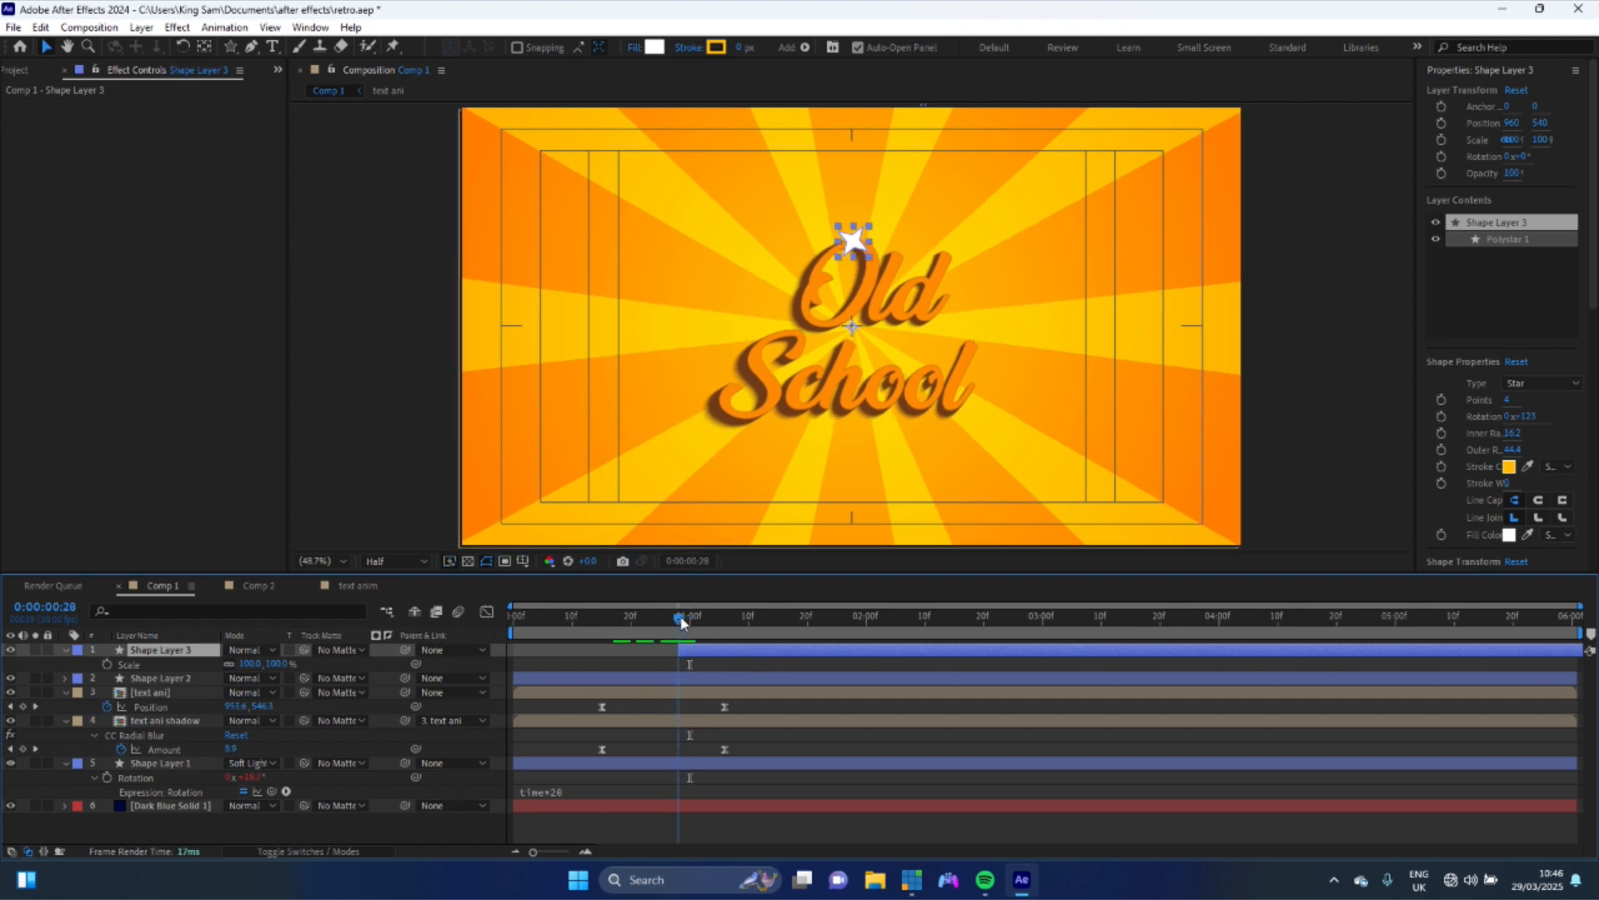
left_click(107, 663)
left_click_drag(693, 670, 784, 676)
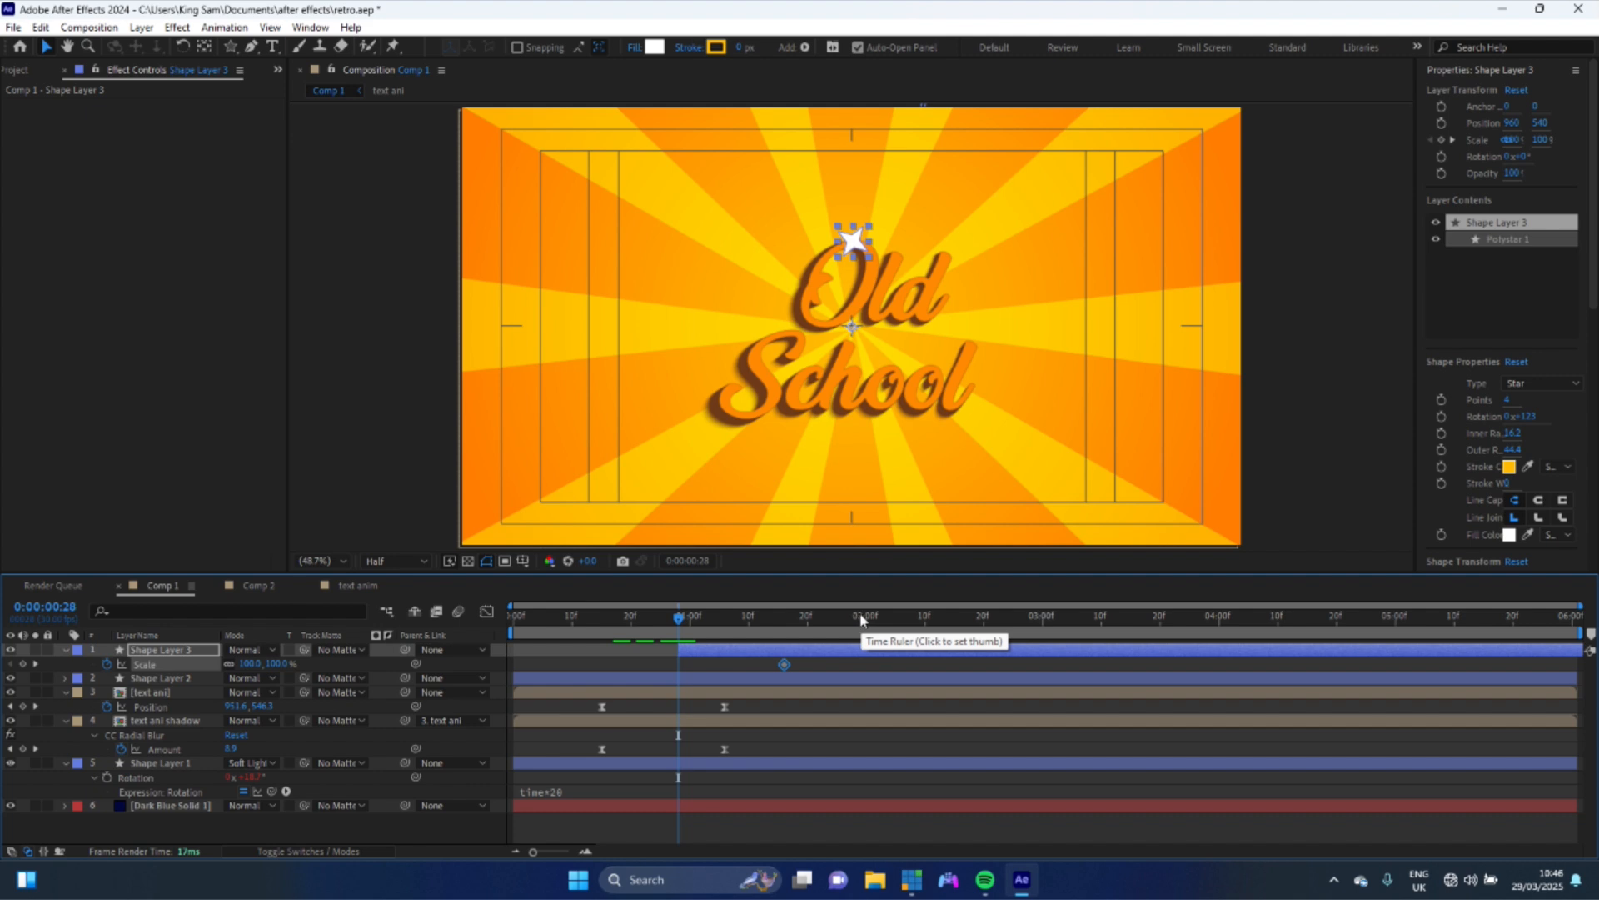
left_click(269, 664)
type("00.0")
key("Return")
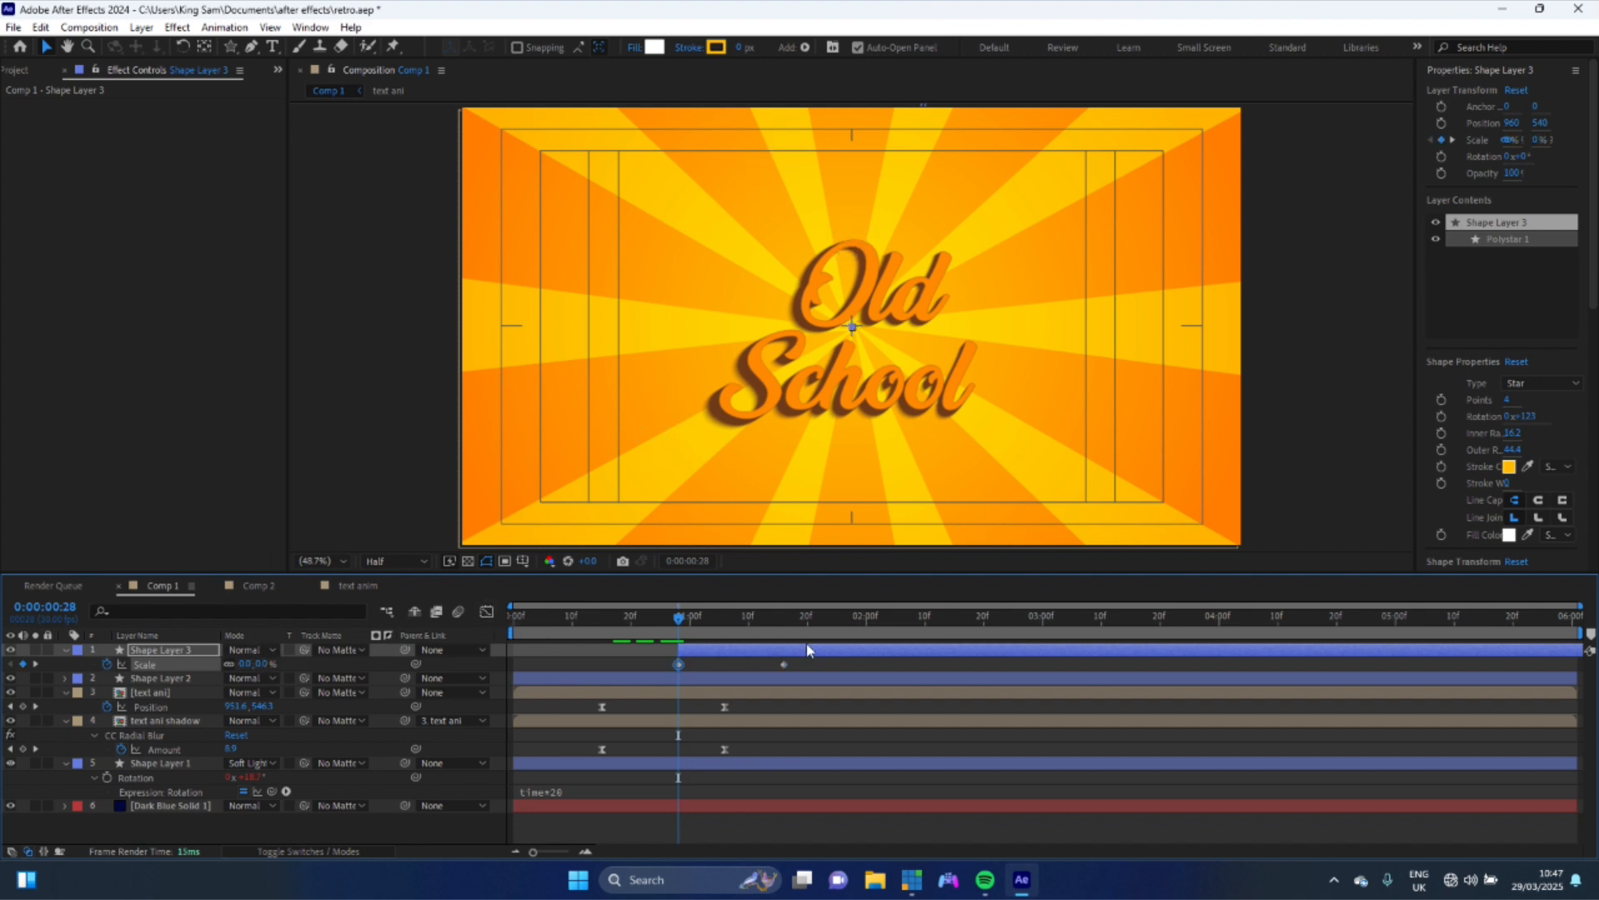
left_click(869, 621)
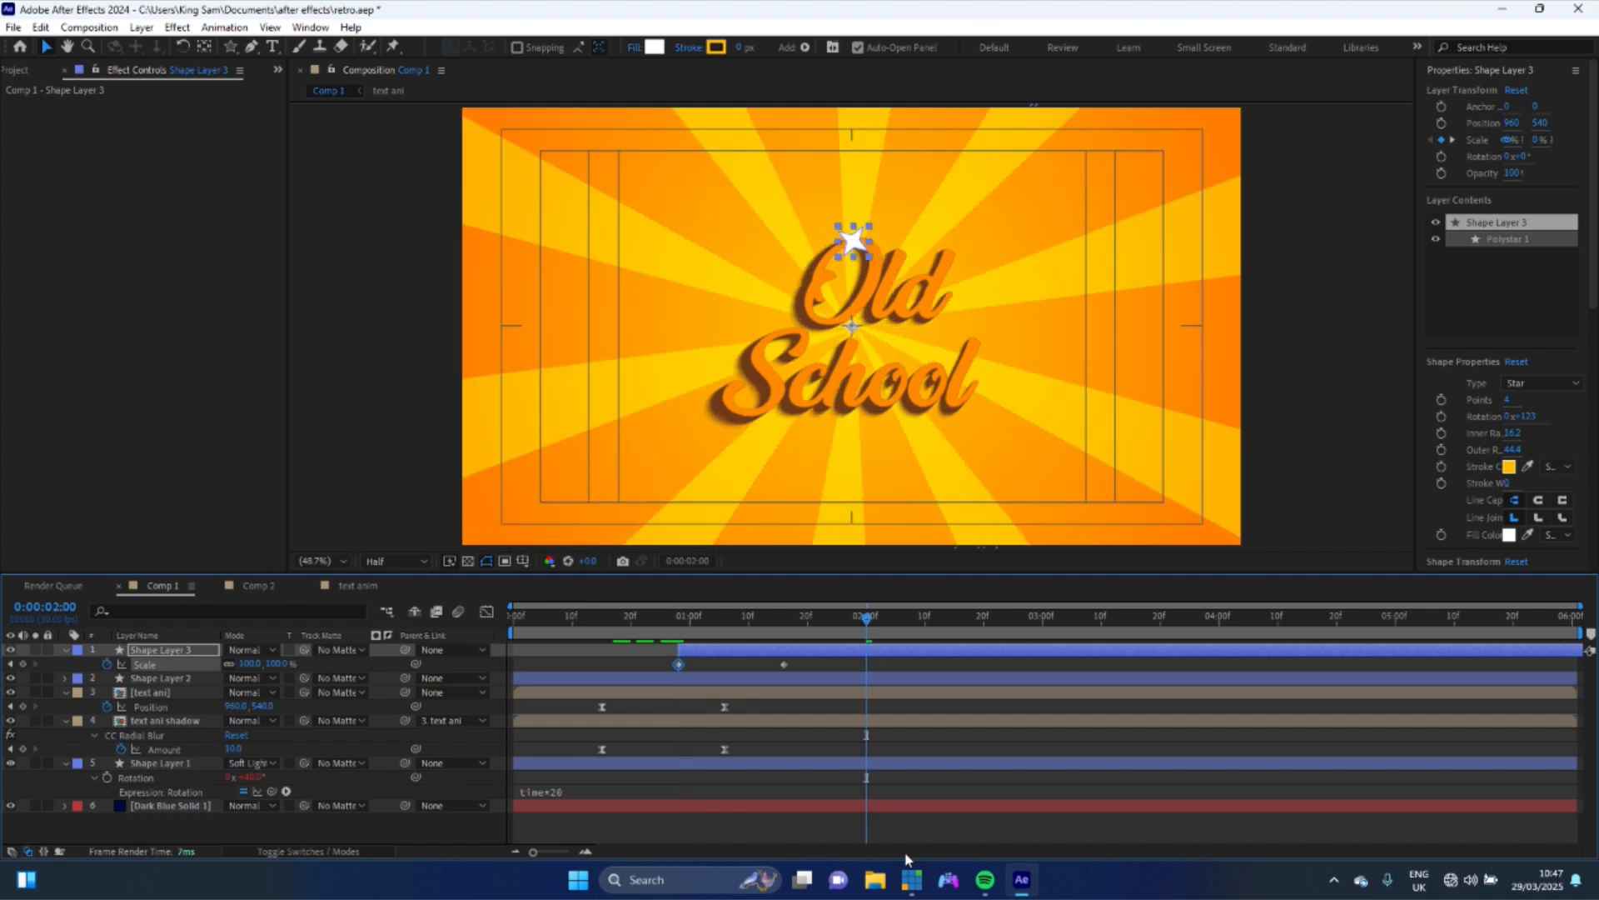
left_click(278, 663)
type("0")
key("Return")
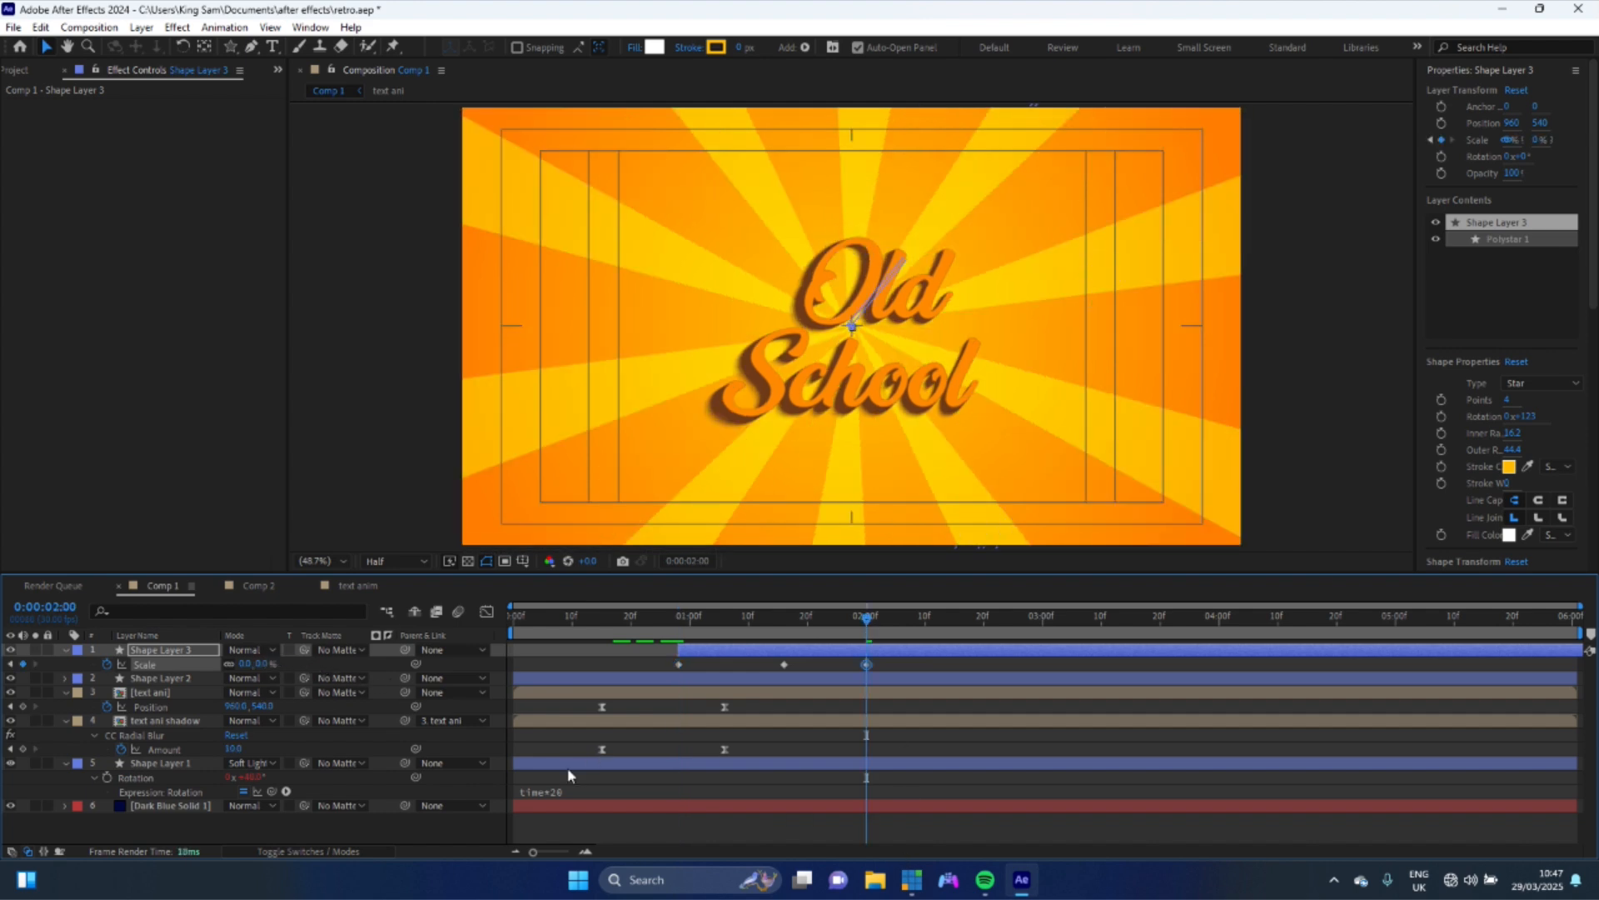
- Keyframe the star's Rotation at 28 frames, then set one full revolution at 3 seconds
key("shift+r")
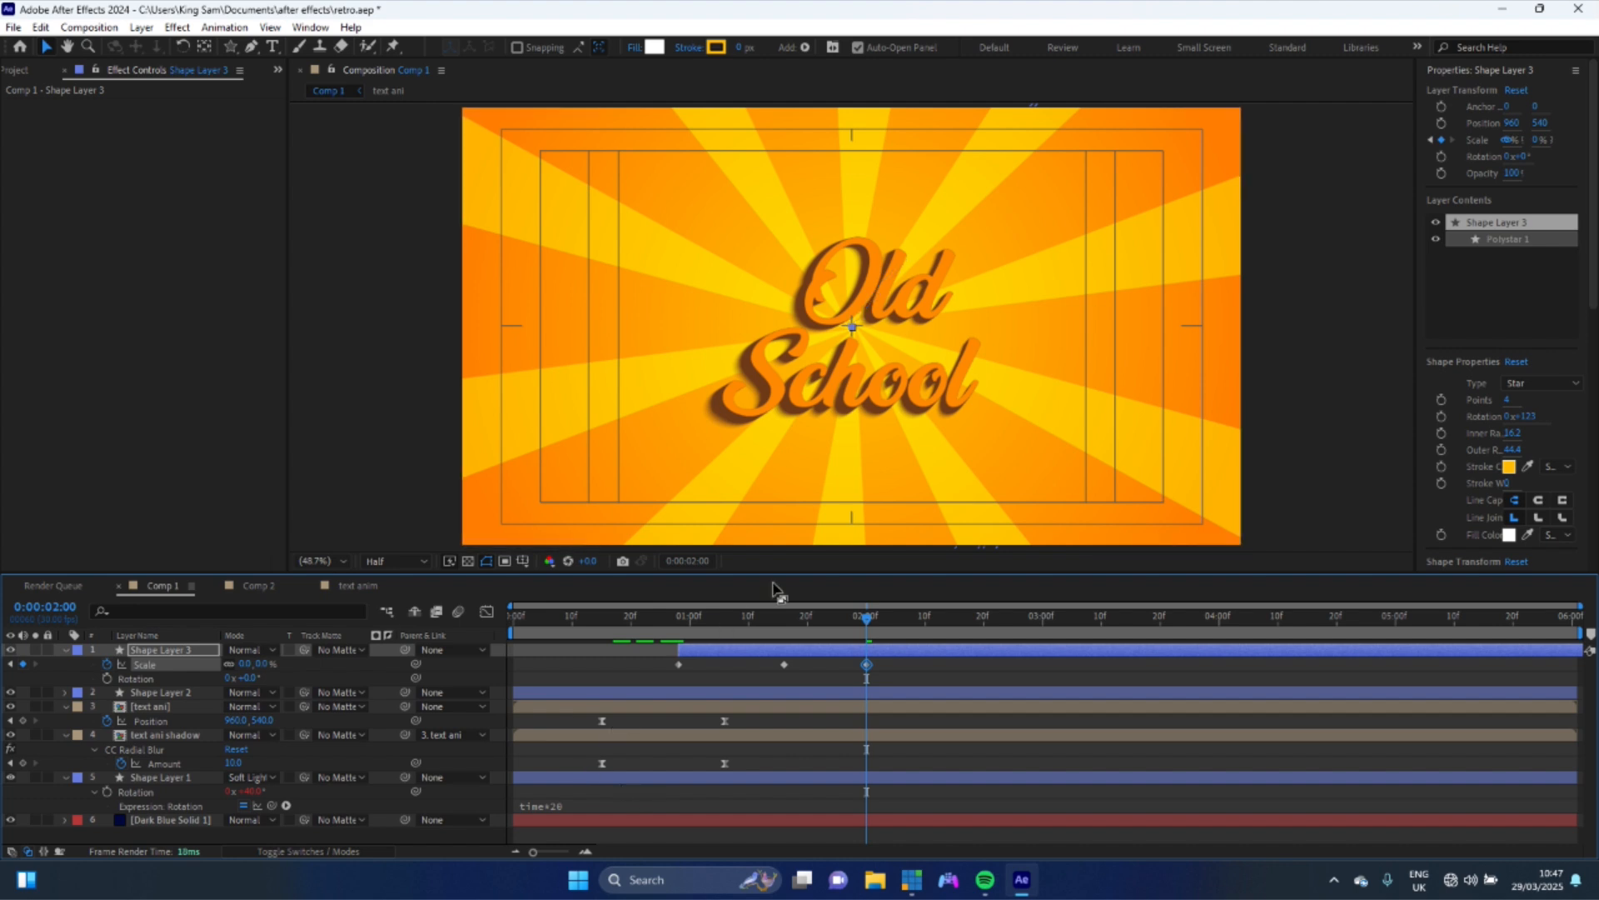
left_click(683, 616)
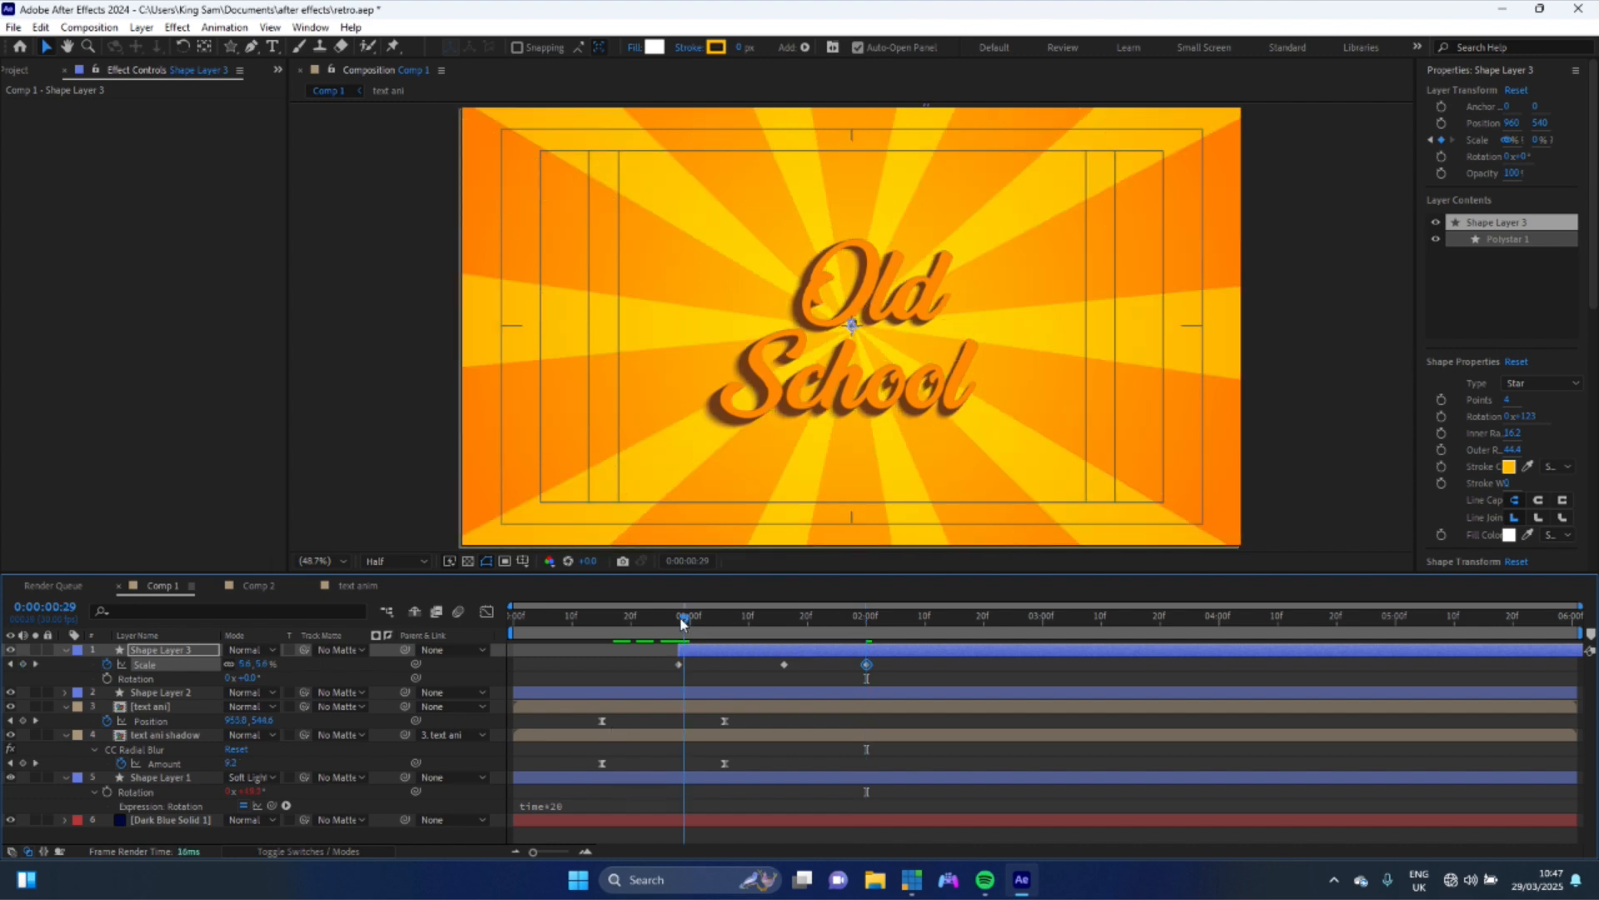
left_click(107, 678)
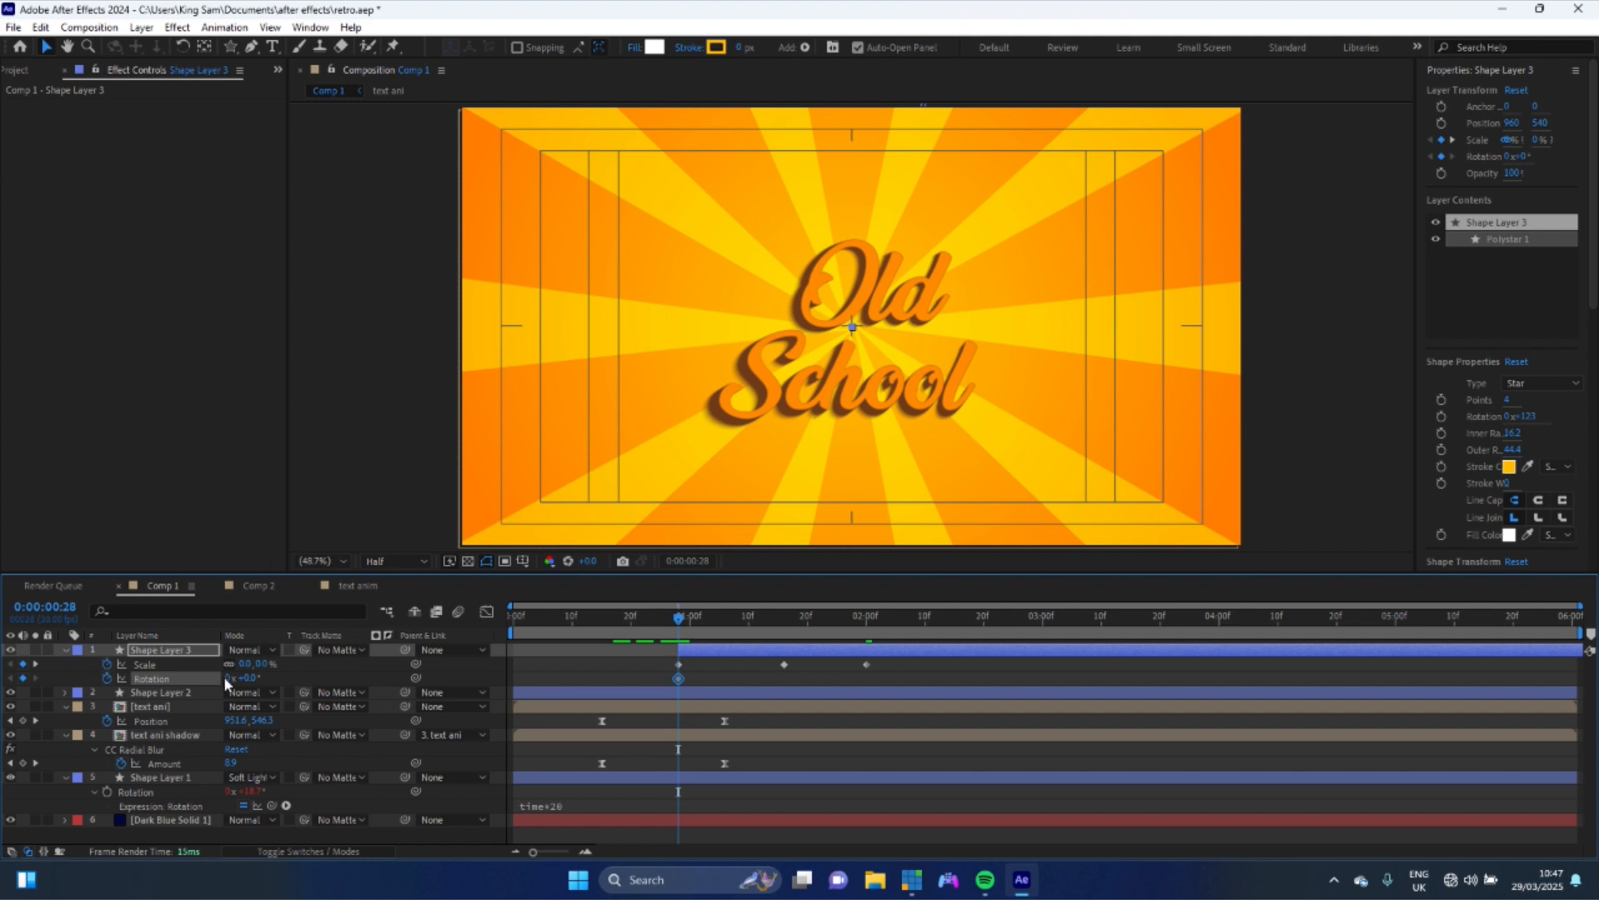
left_click(1043, 618)
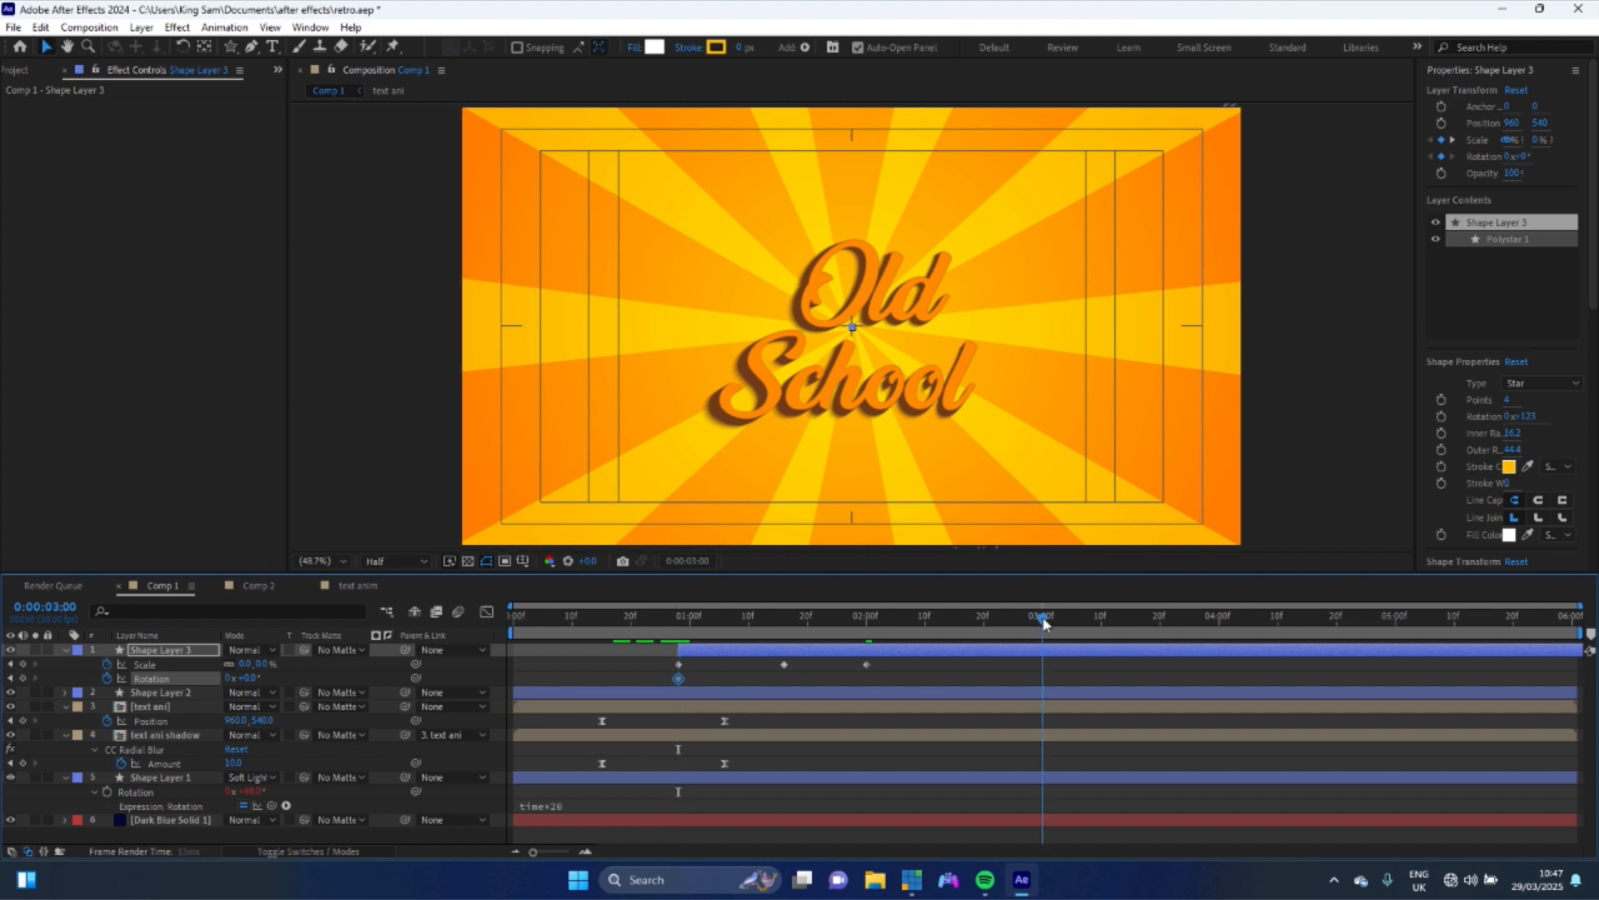
left_click(228, 678)
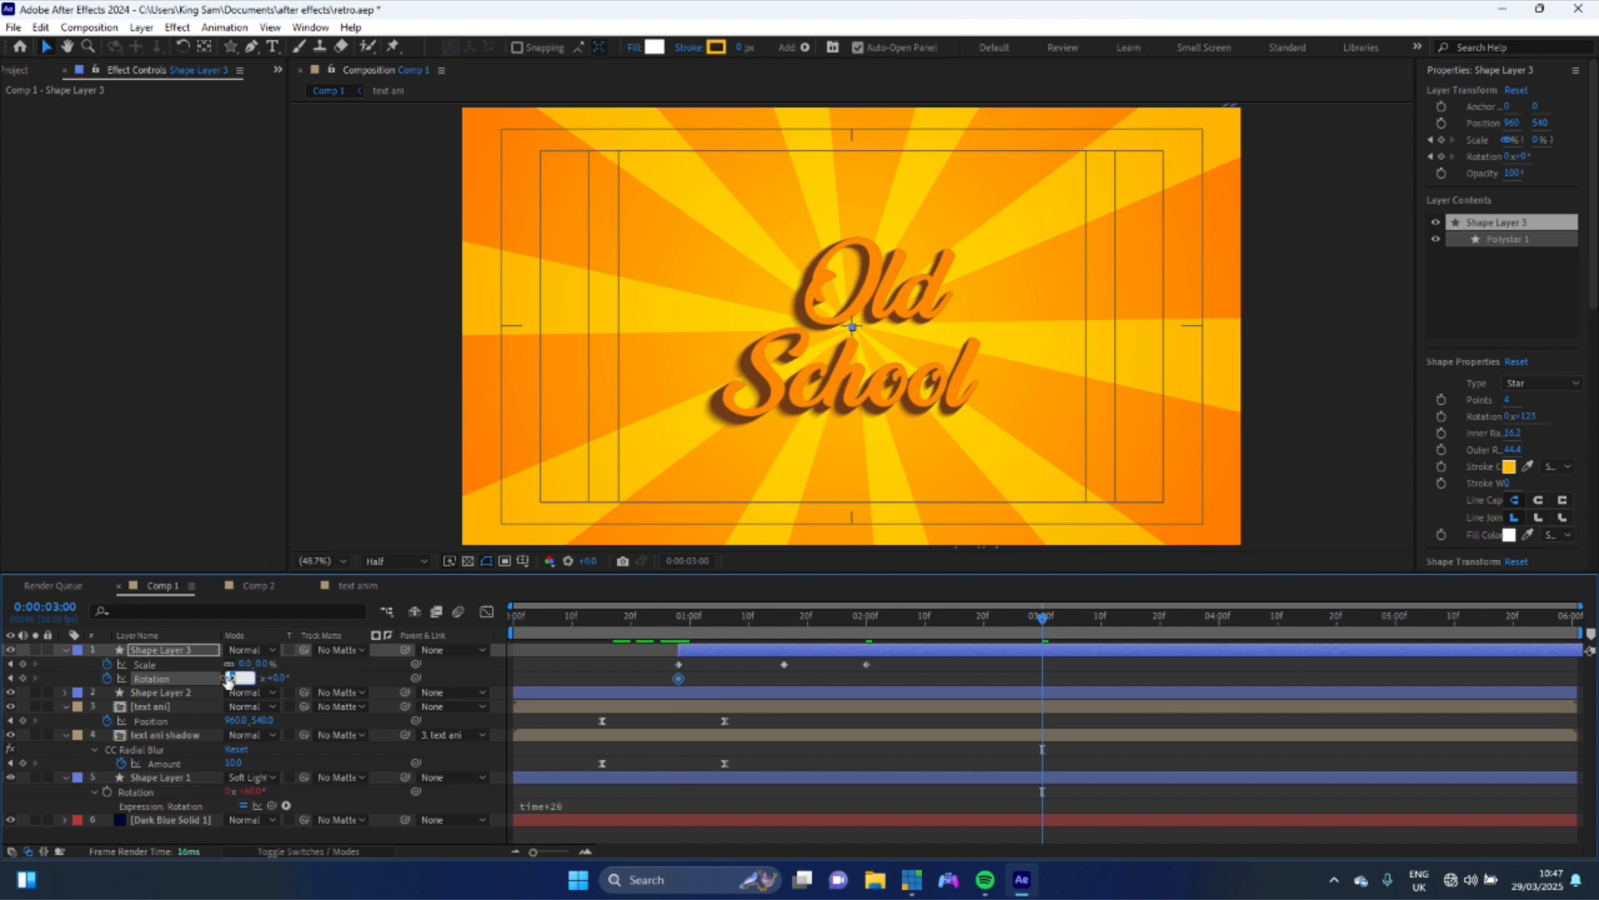
type("1")
key("Return")
- Select all the star's keyframes and apply Easy Ease
left_click_drag(1092, 677, 665, 667)
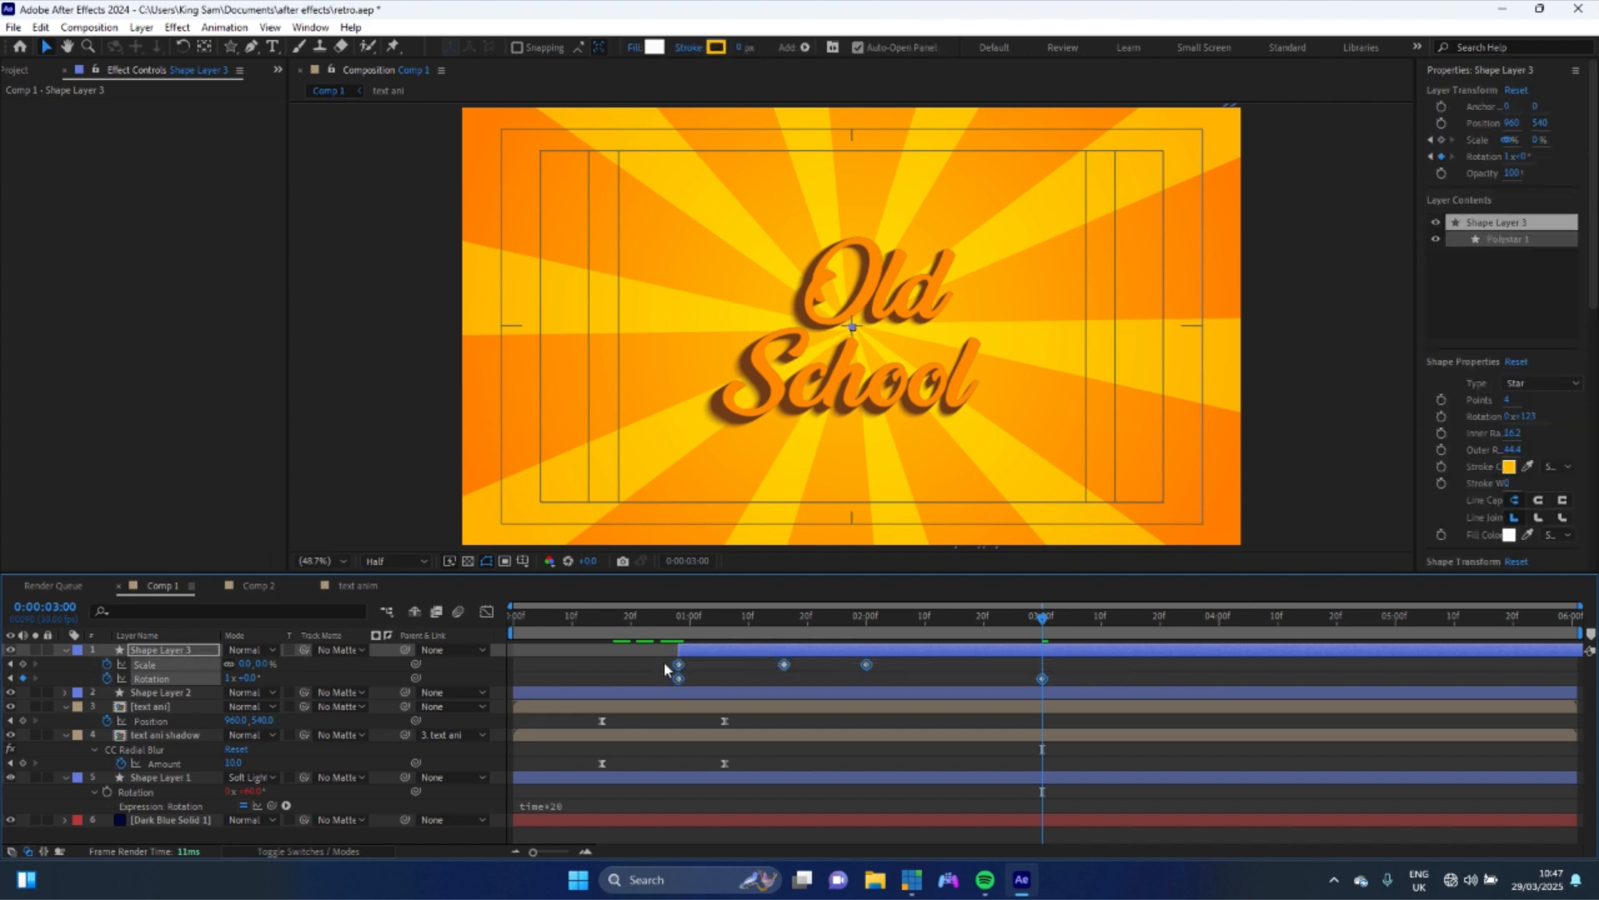
key("F9")
left_click(680, 622)
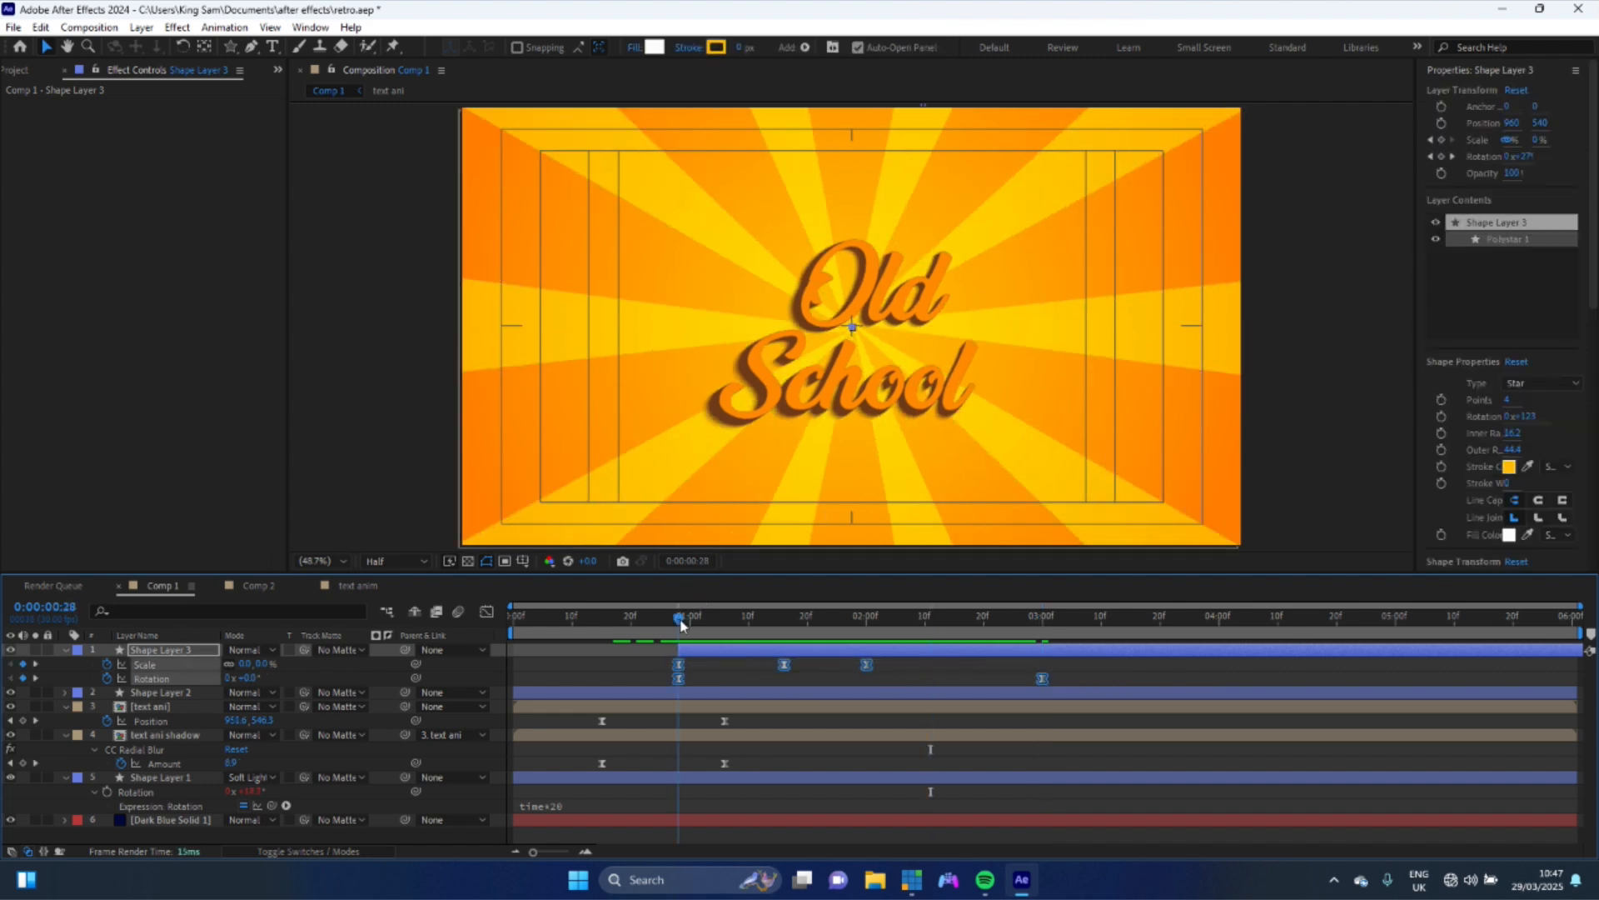
left_click(786, 625)
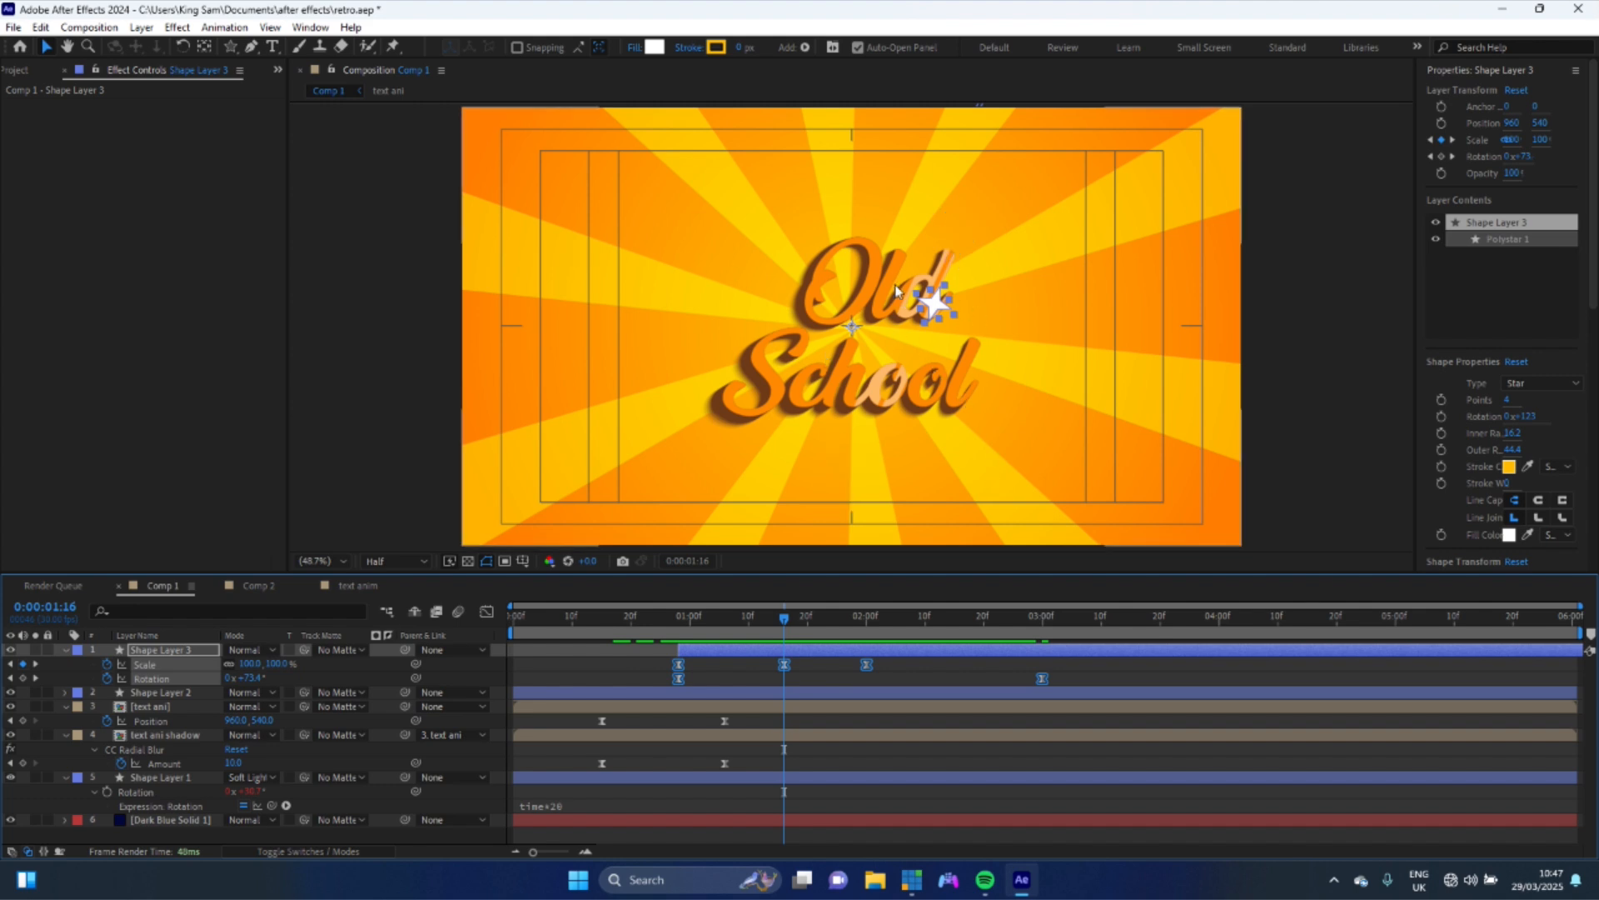
- Center the star's anchor point on its shape and move the star to just above the "Old" lettering
double_click(205, 47, "ctrl")
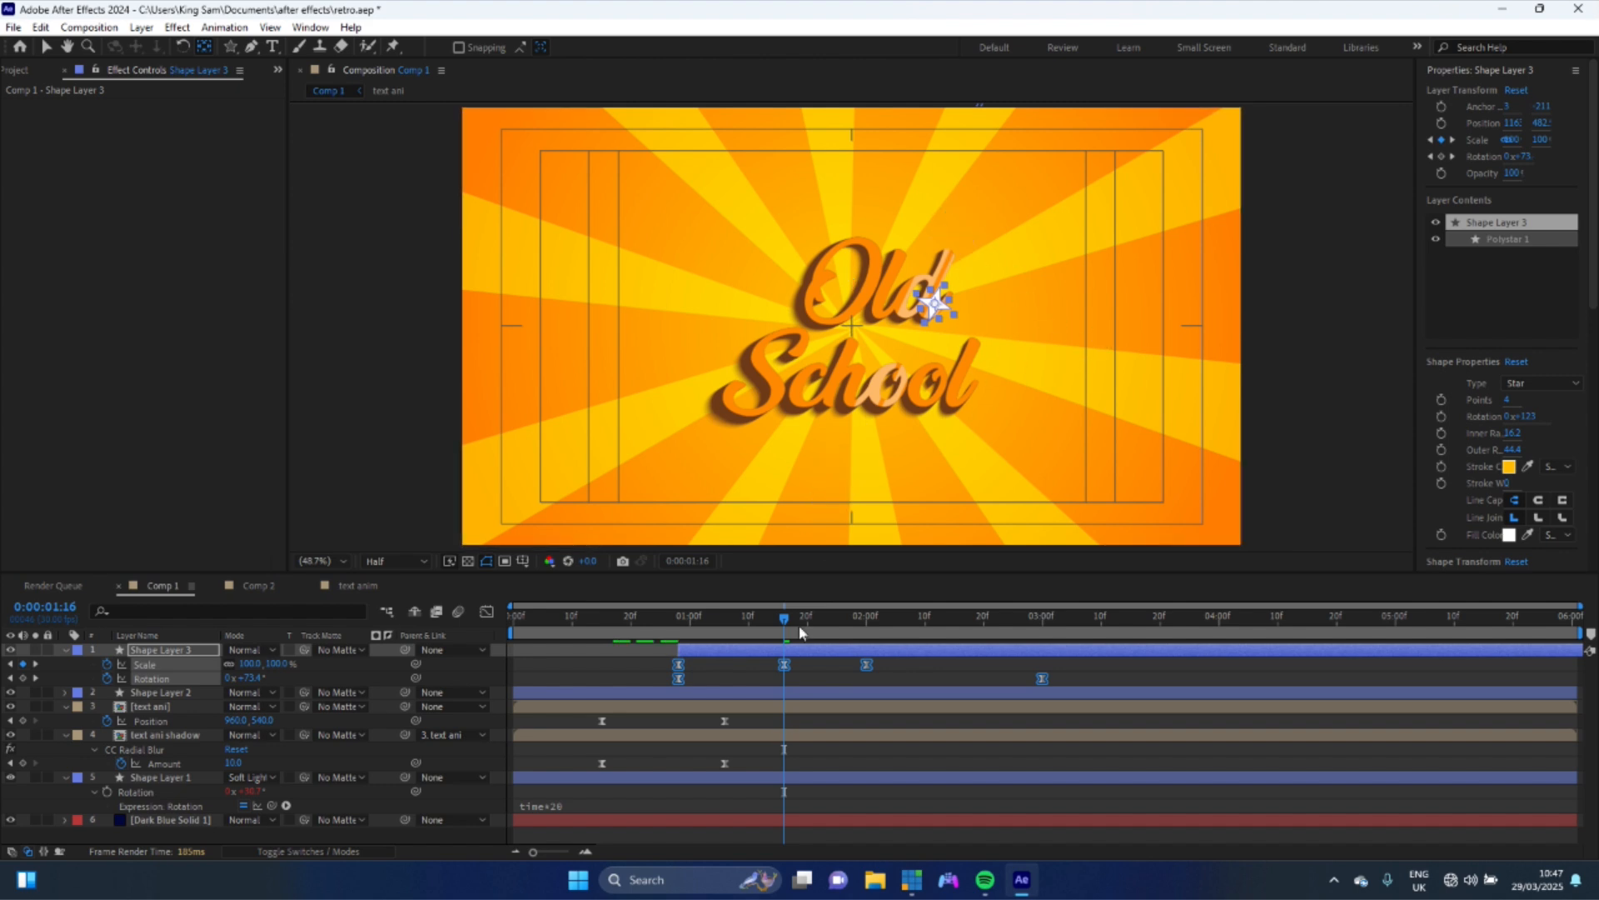
key("v")
key("p")
left_click_drag(933, 304, 855, 248)
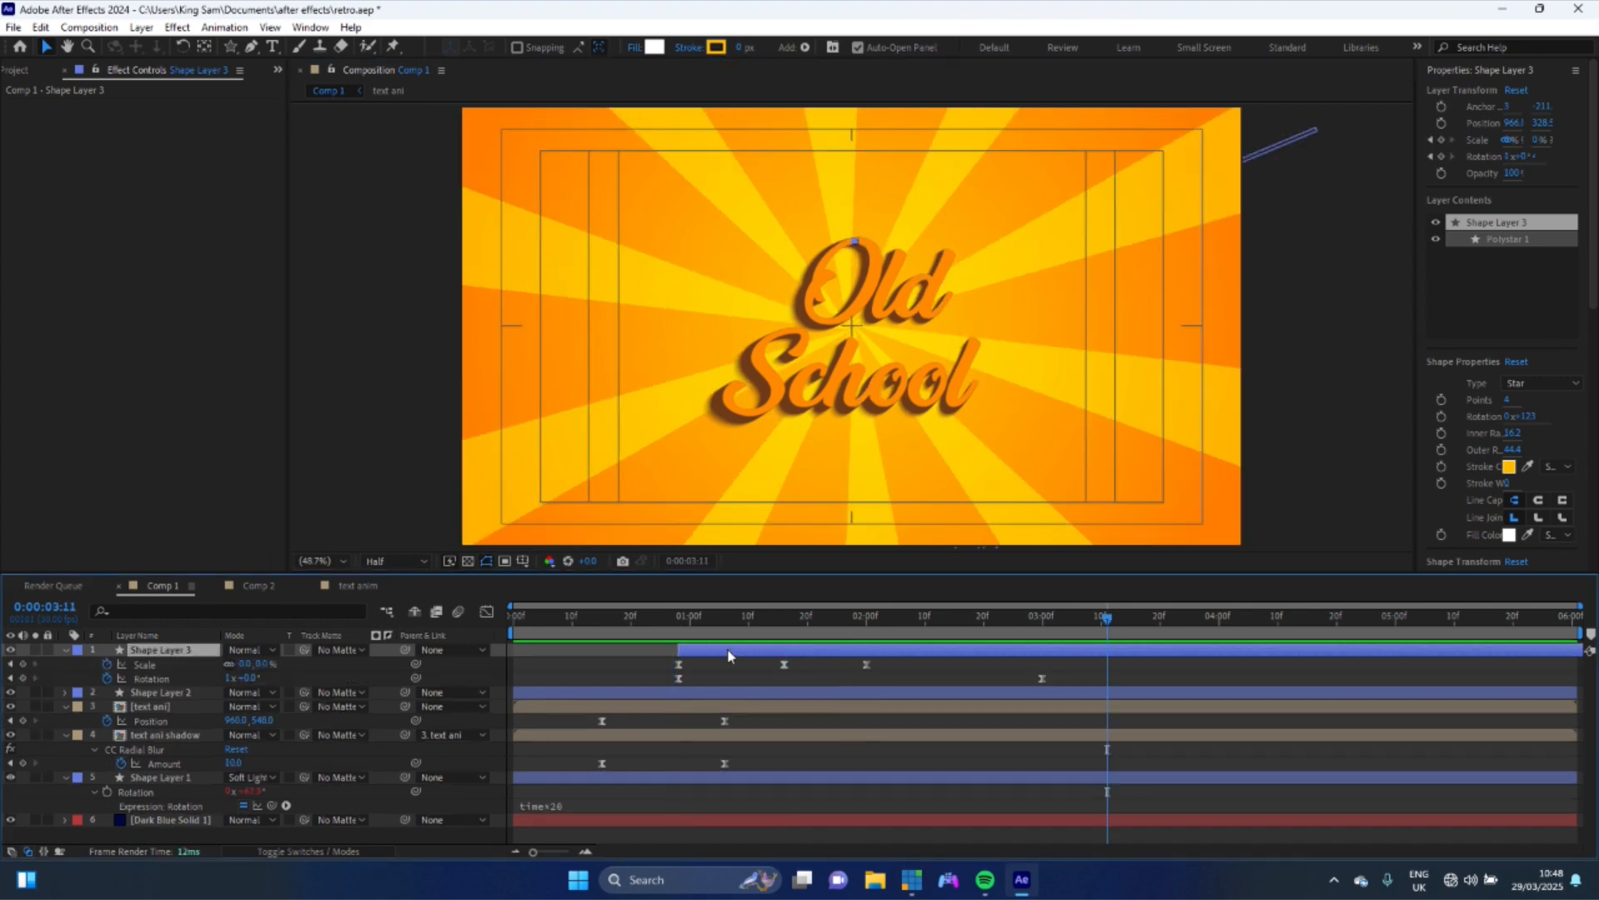
- Duplicate the star layer three times
key("ctrl+d")
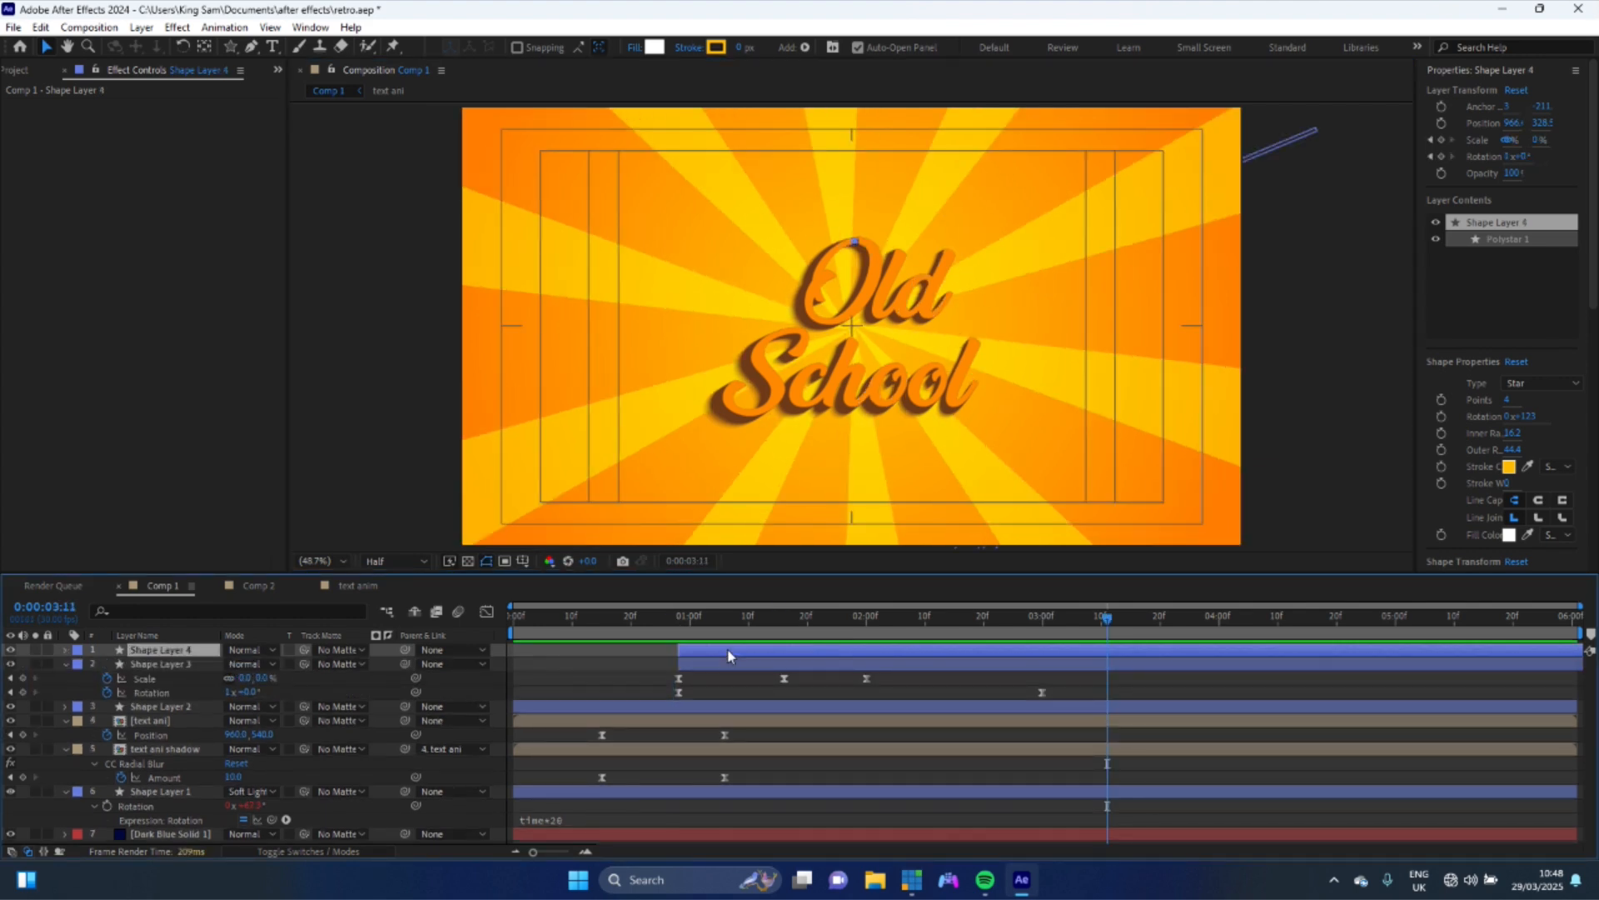
key("ctrl+d")
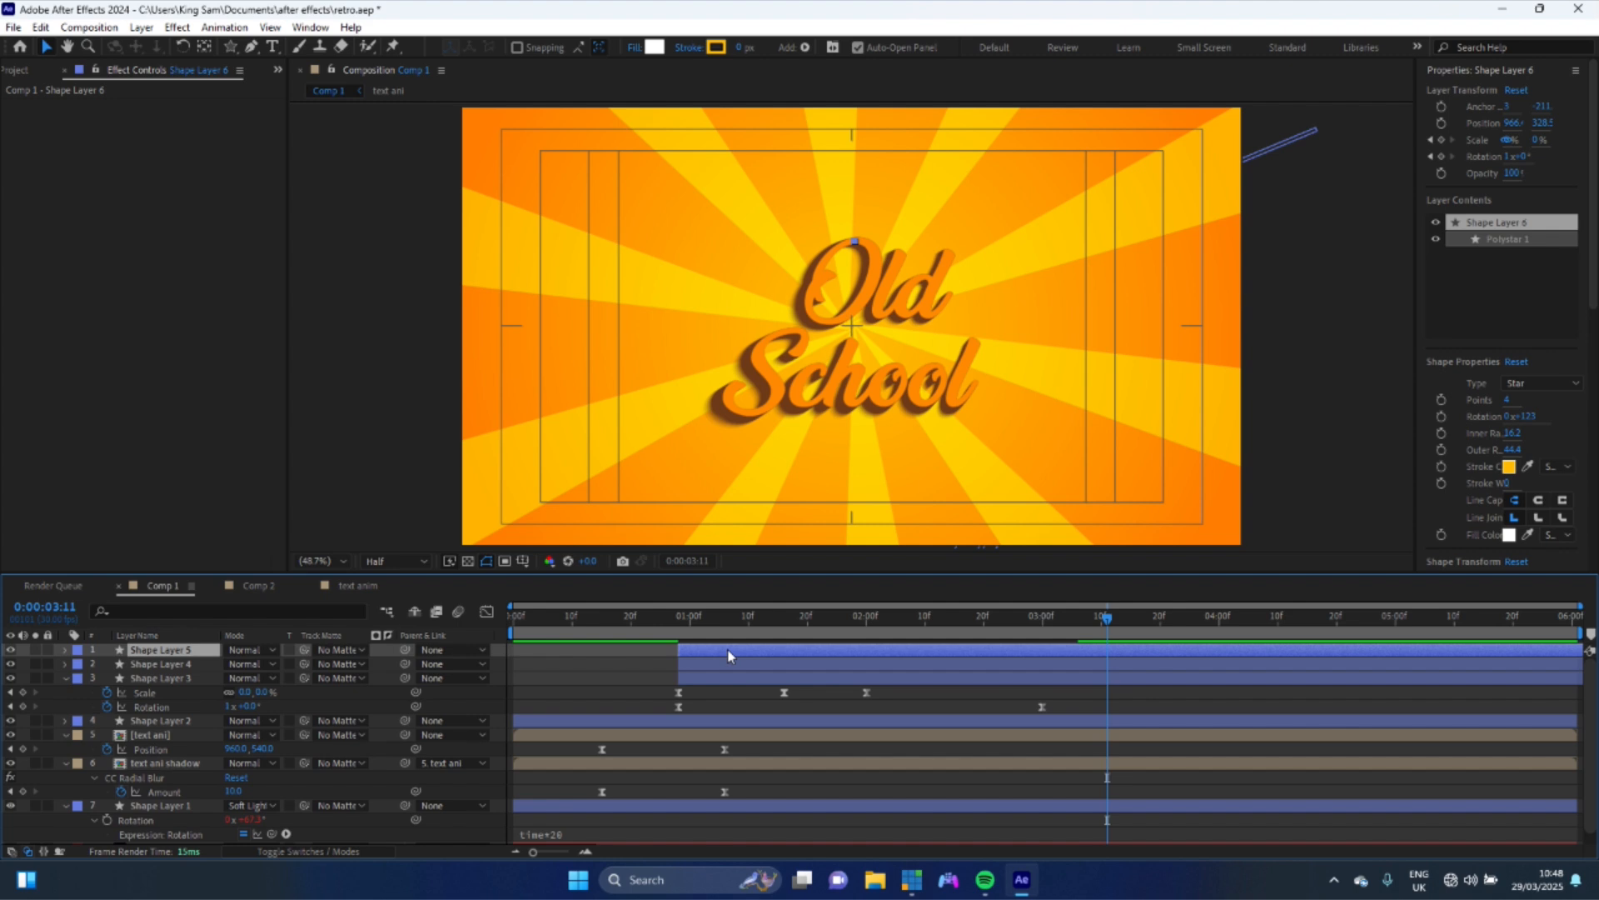
key("ctrl+d")
- Move one star copy to the lower left of the "S" in "School"
left_click(778, 618)
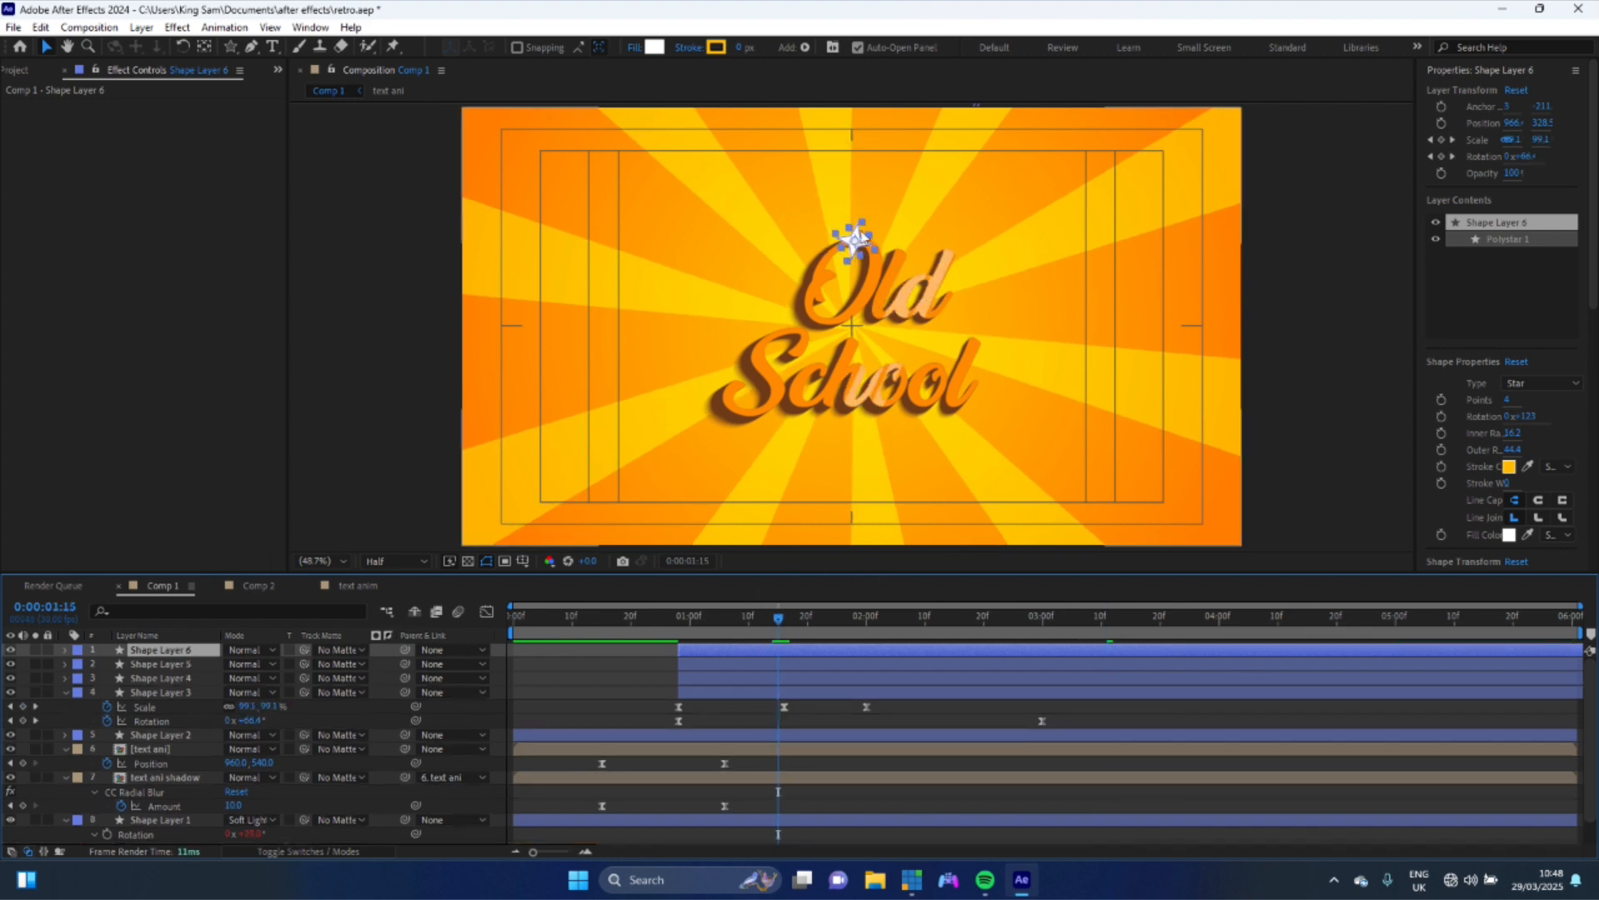
left_click_drag(863, 237, 758, 419)
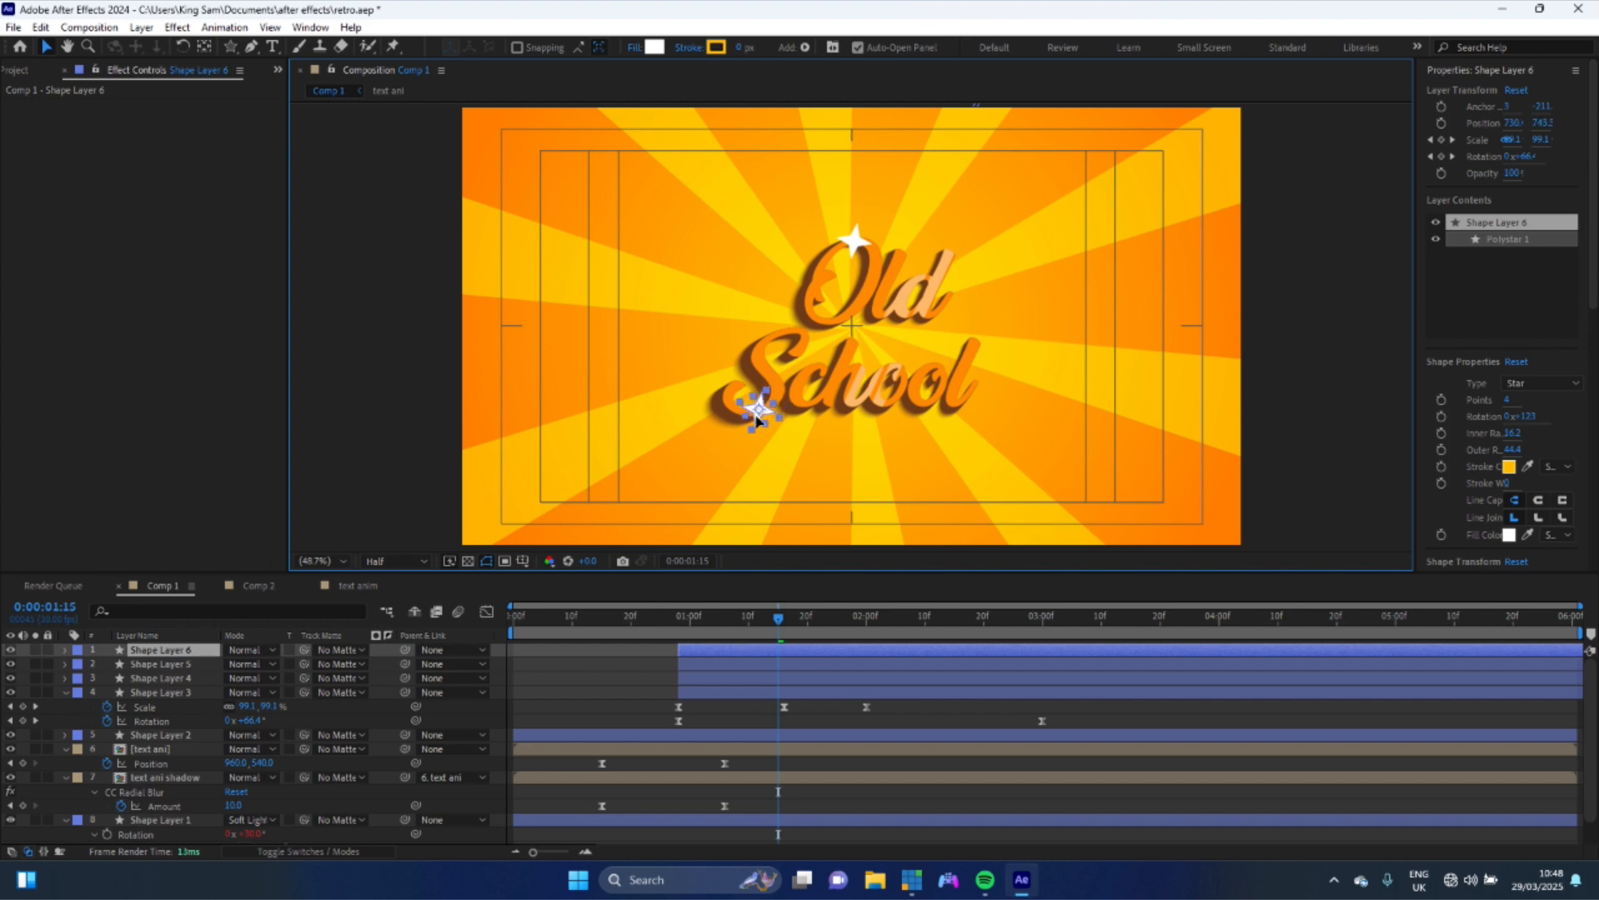
key("ctrl+z")
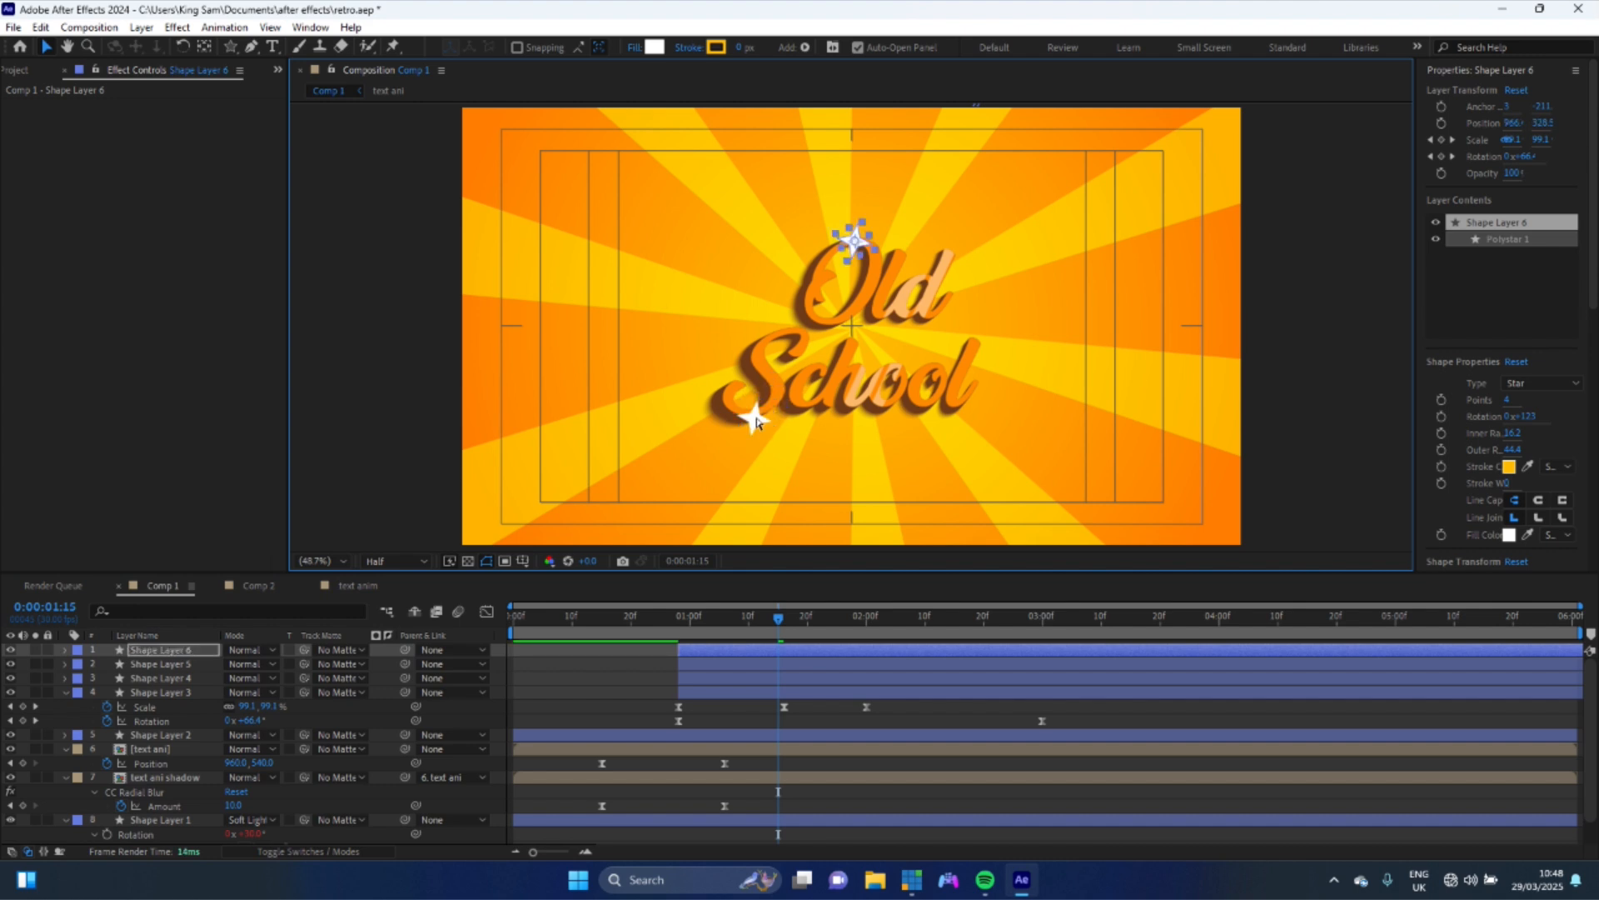
left_click(727, 677)
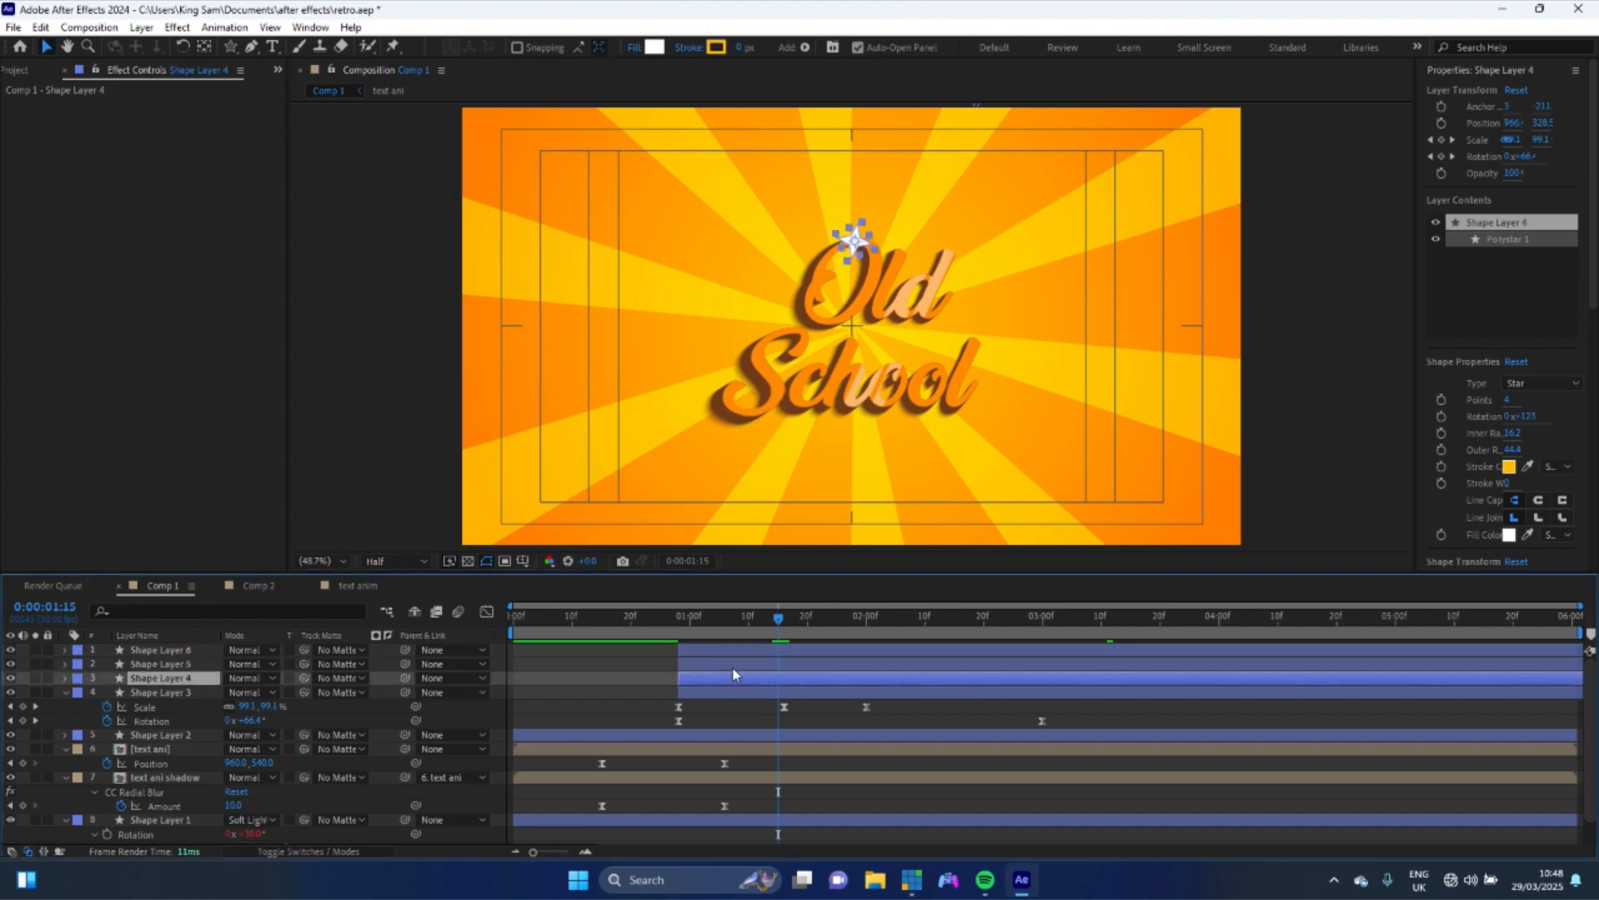
left_click_drag(856, 240, 758, 413)
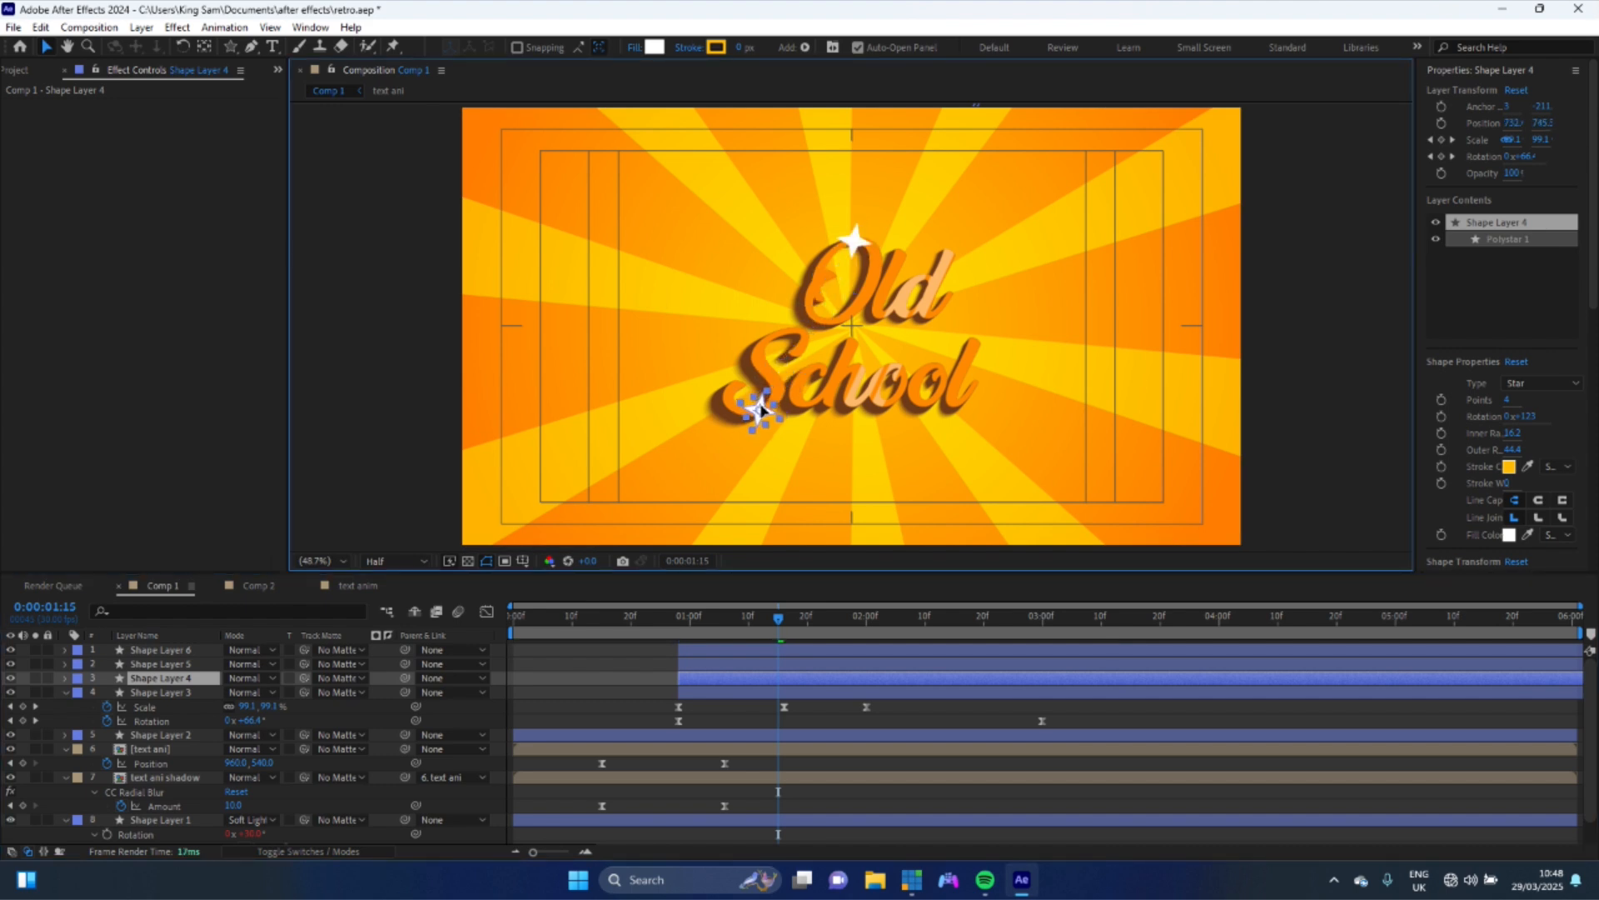
- Place the two remaining star copies over the middle and the end of "School"
left_click(856, 242)
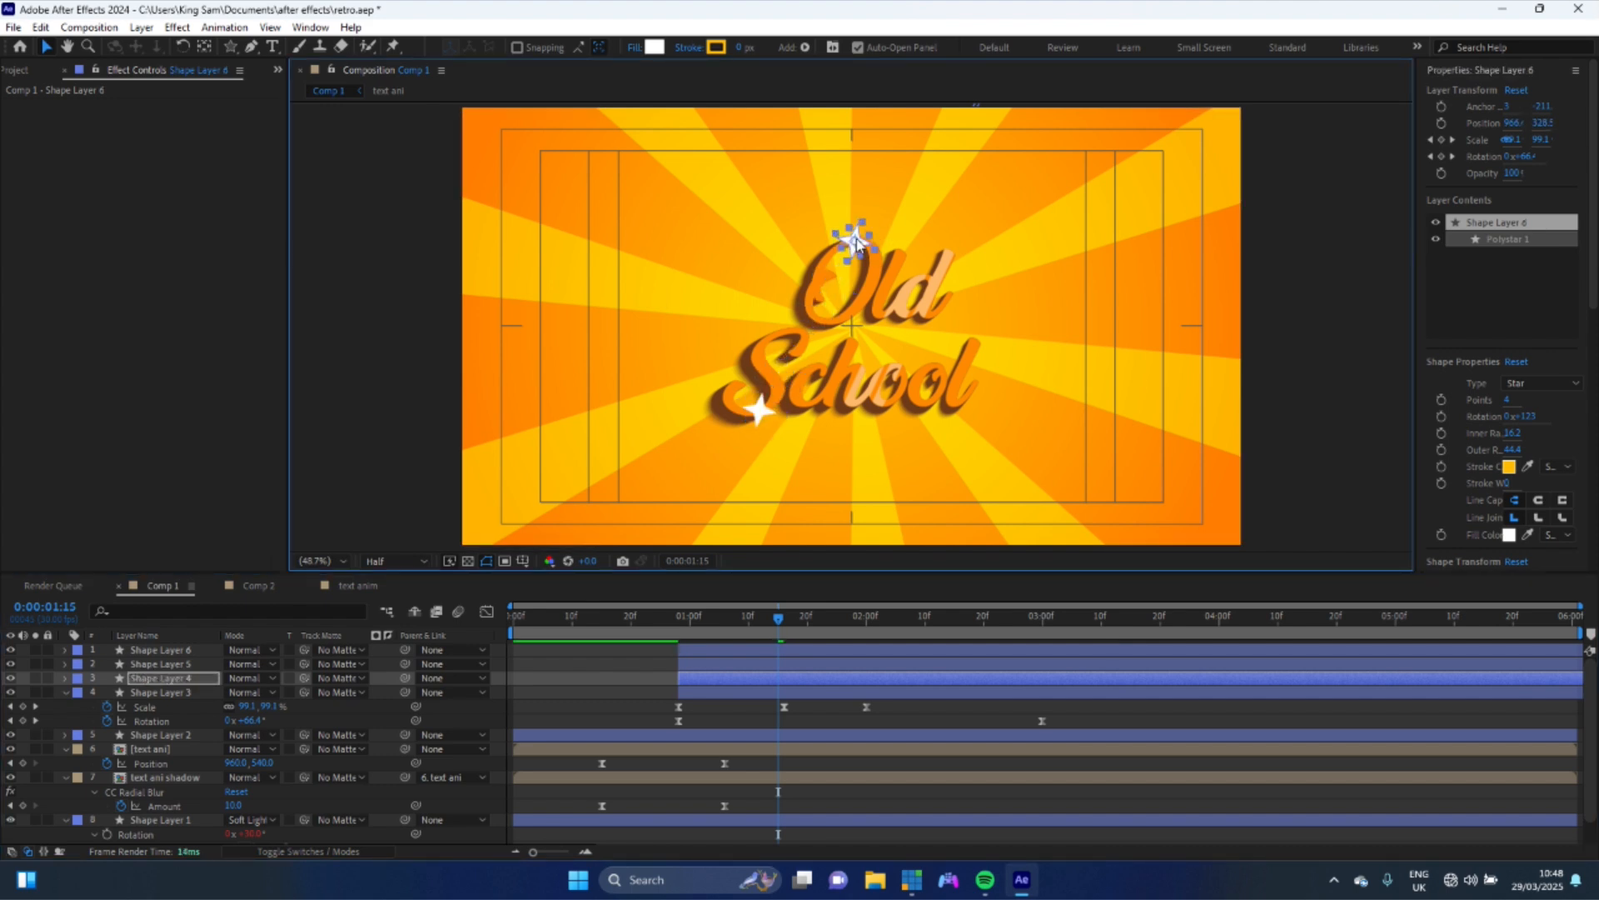
left_click(700, 663)
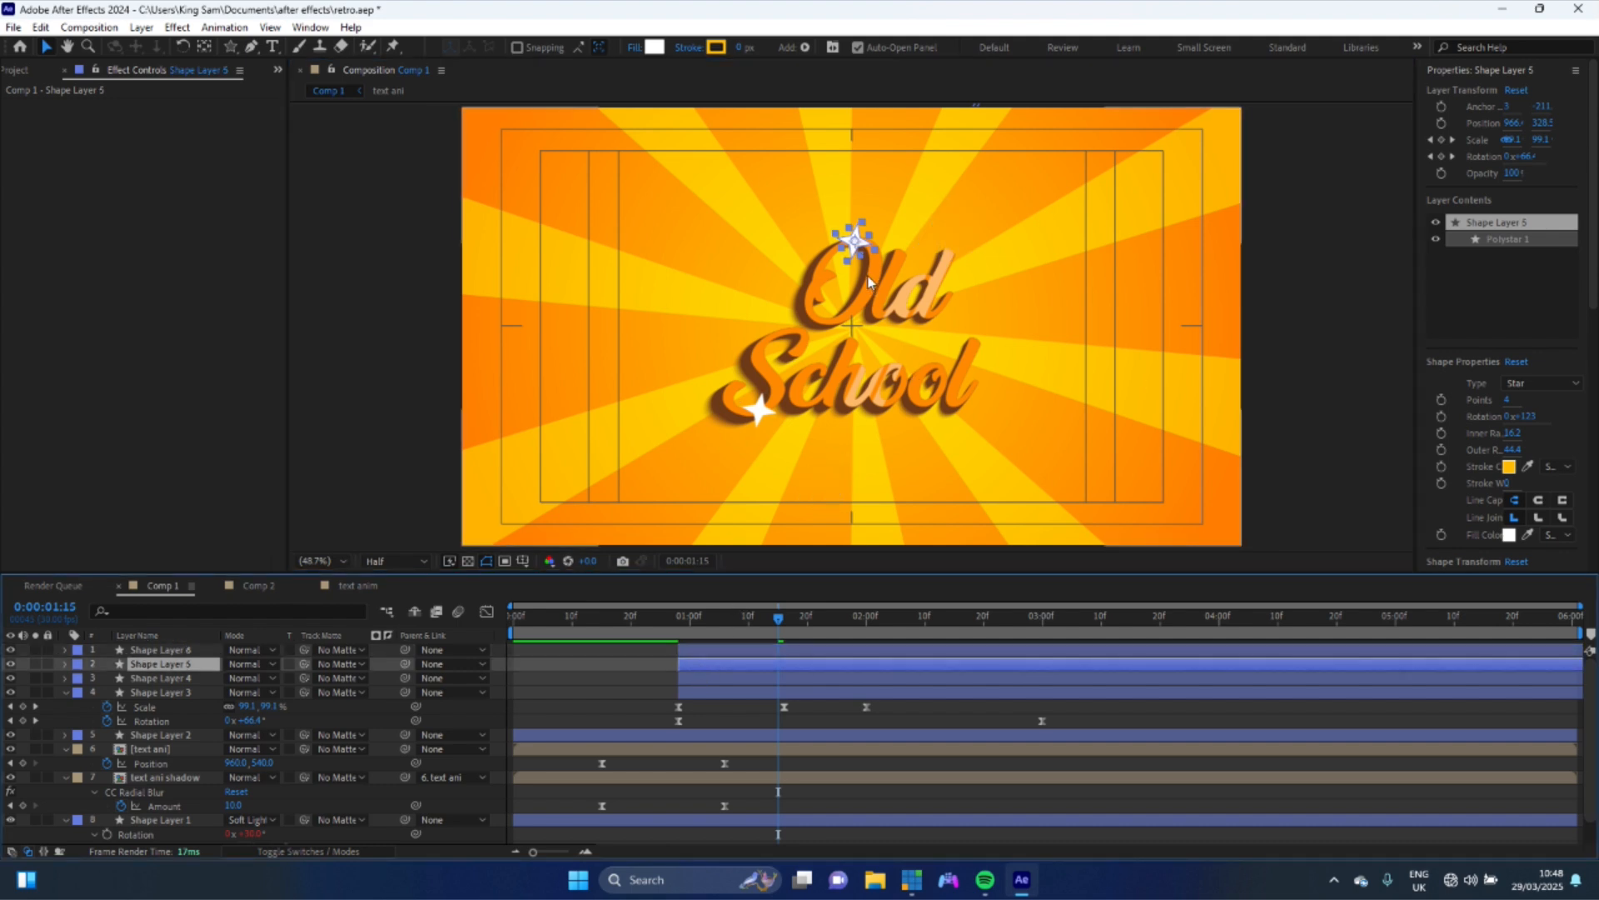
left_click_drag(856, 242, 887, 360)
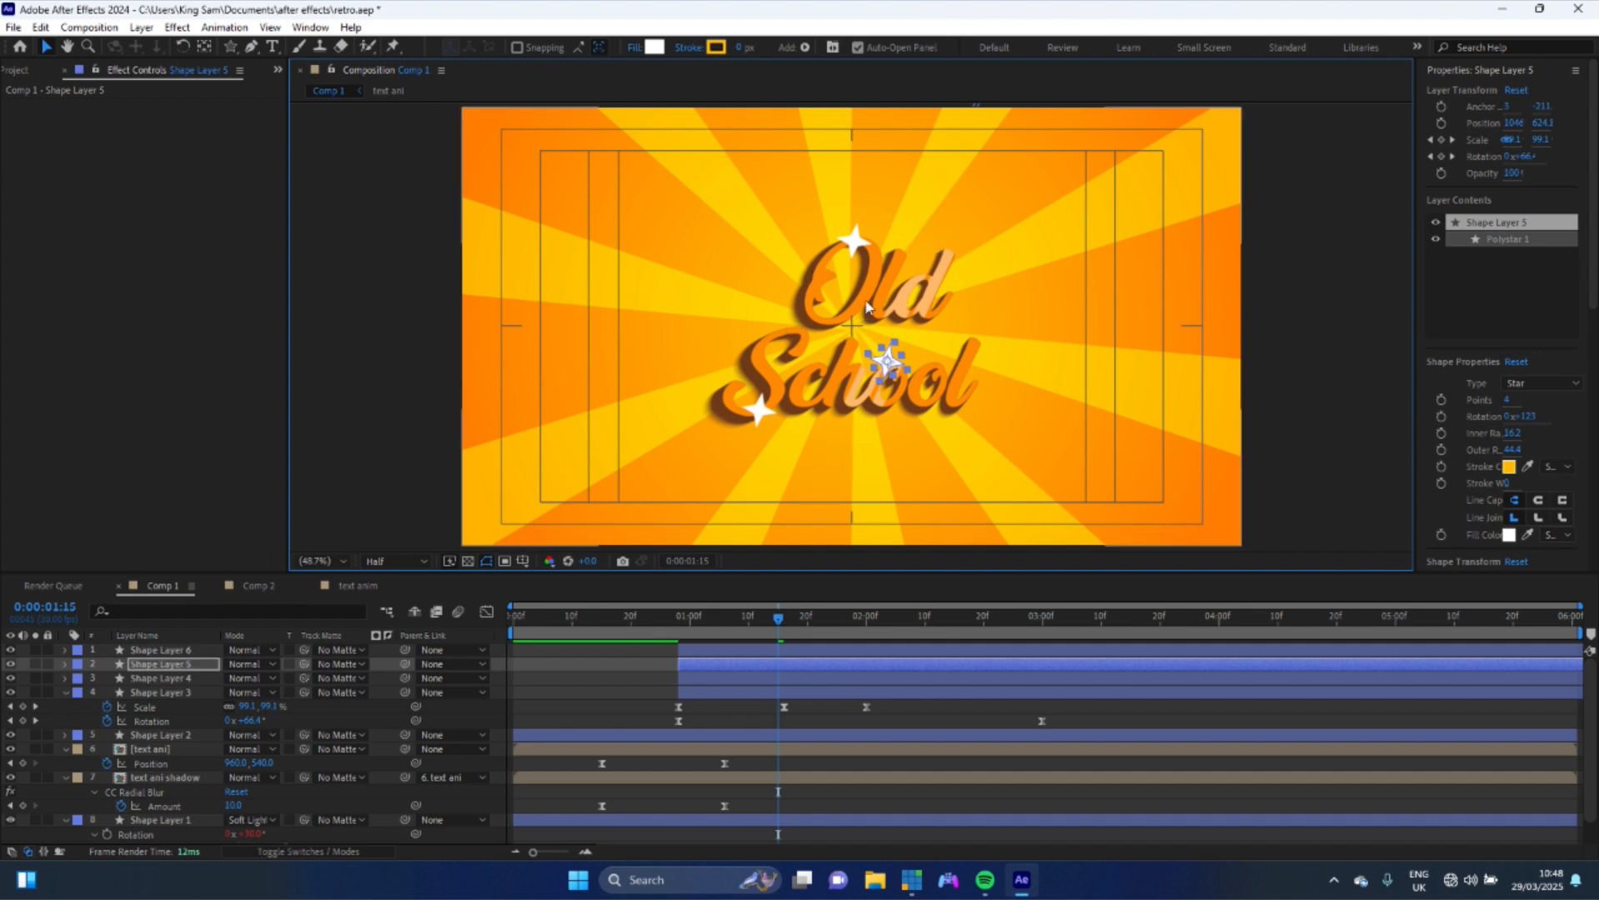
left_click_drag(858, 244, 992, 389)
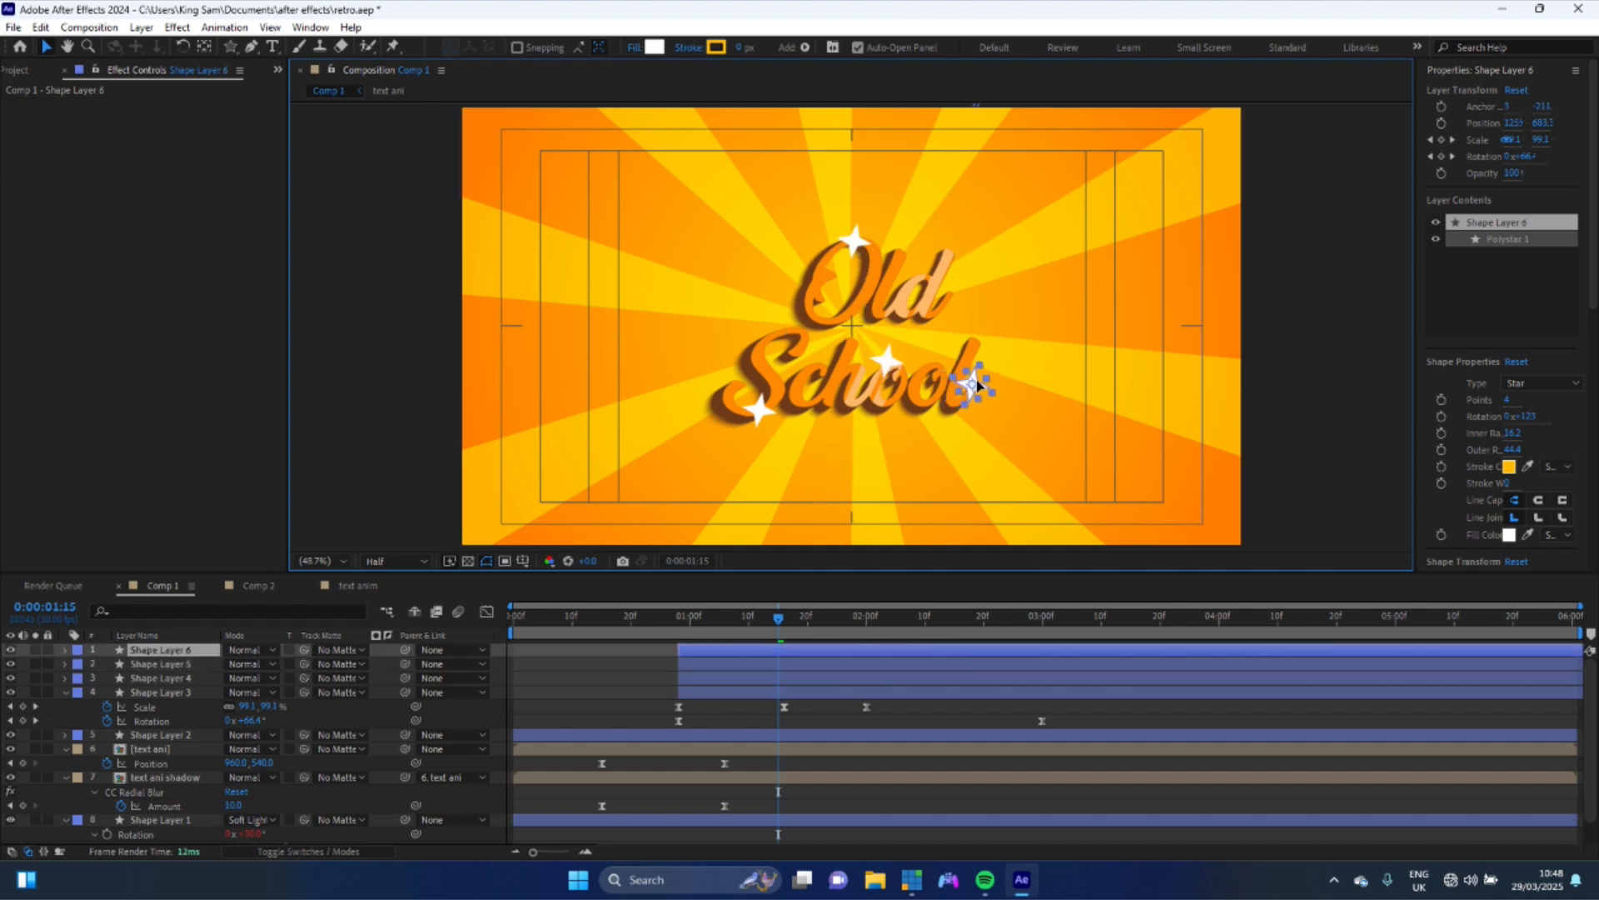
left_click(884, 358)
left_click_drag(887, 360, 887, 367)
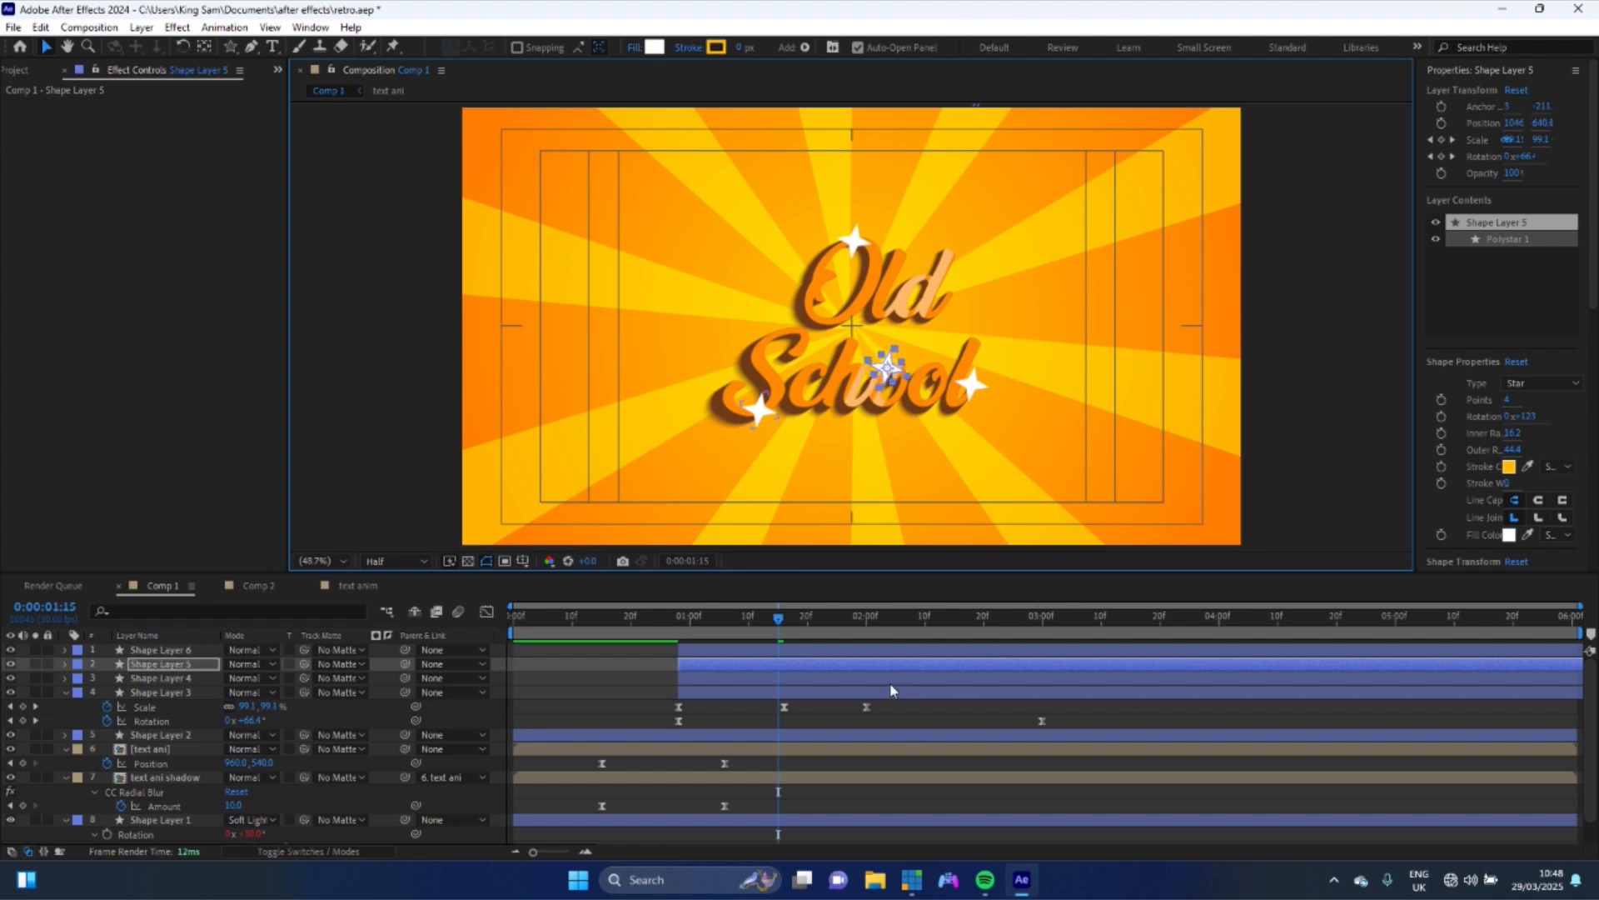
- Stagger the star copies' start times in the timeline so each appears a little later than the previous one
left_click_drag(708, 678, 831, 666)
left_click(816, 665)
key("bracketleft")
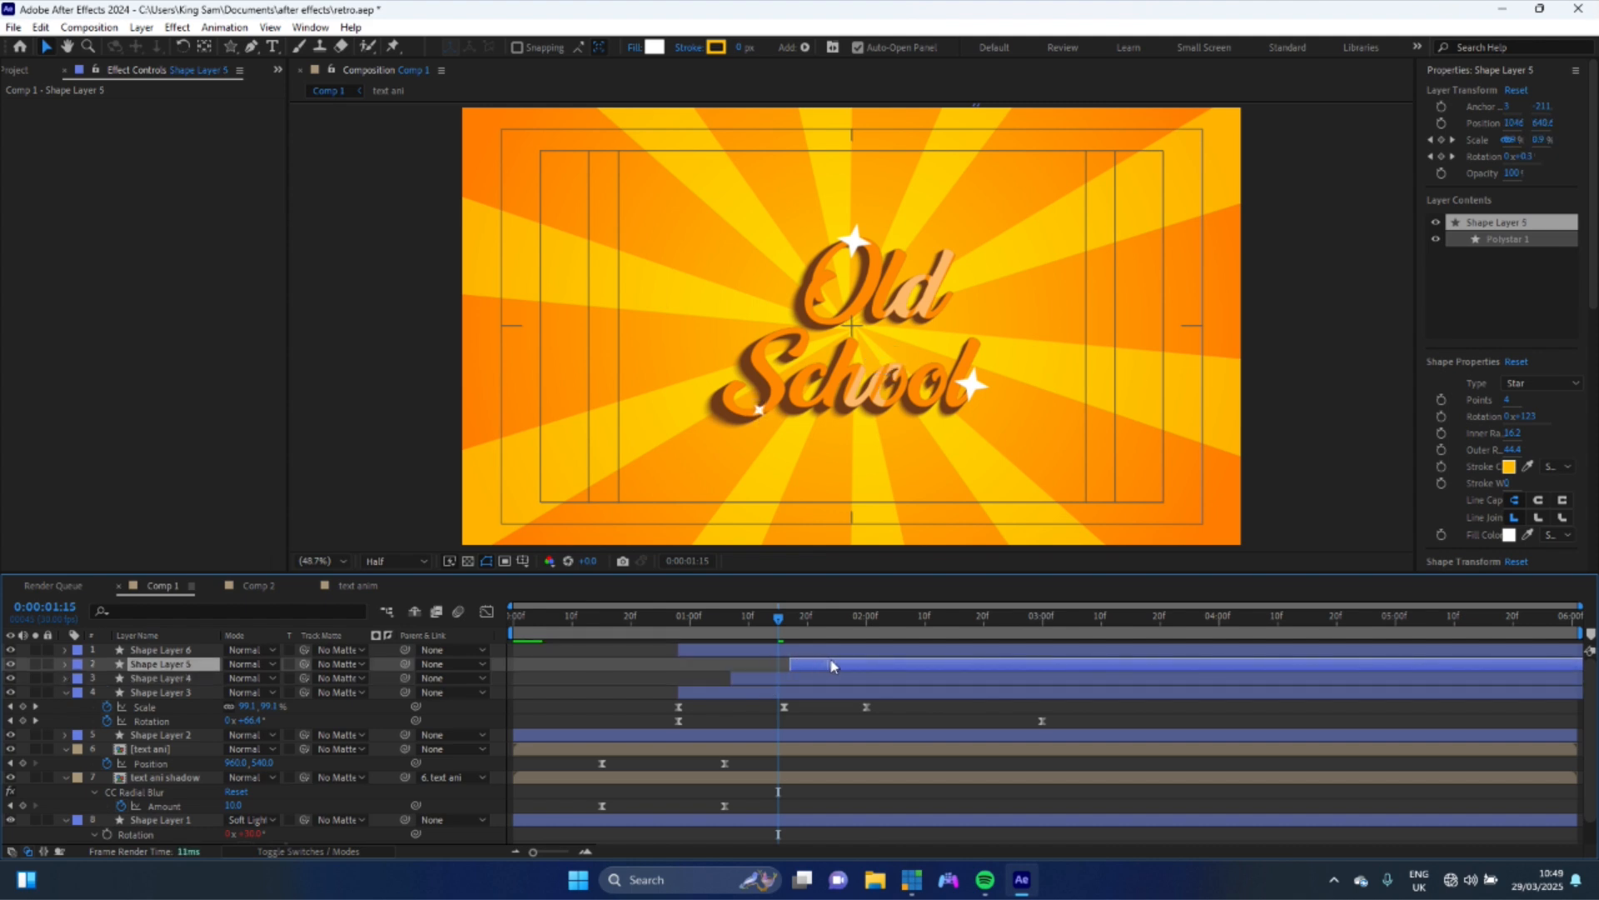
left_click_drag(812, 652, 922, 658)
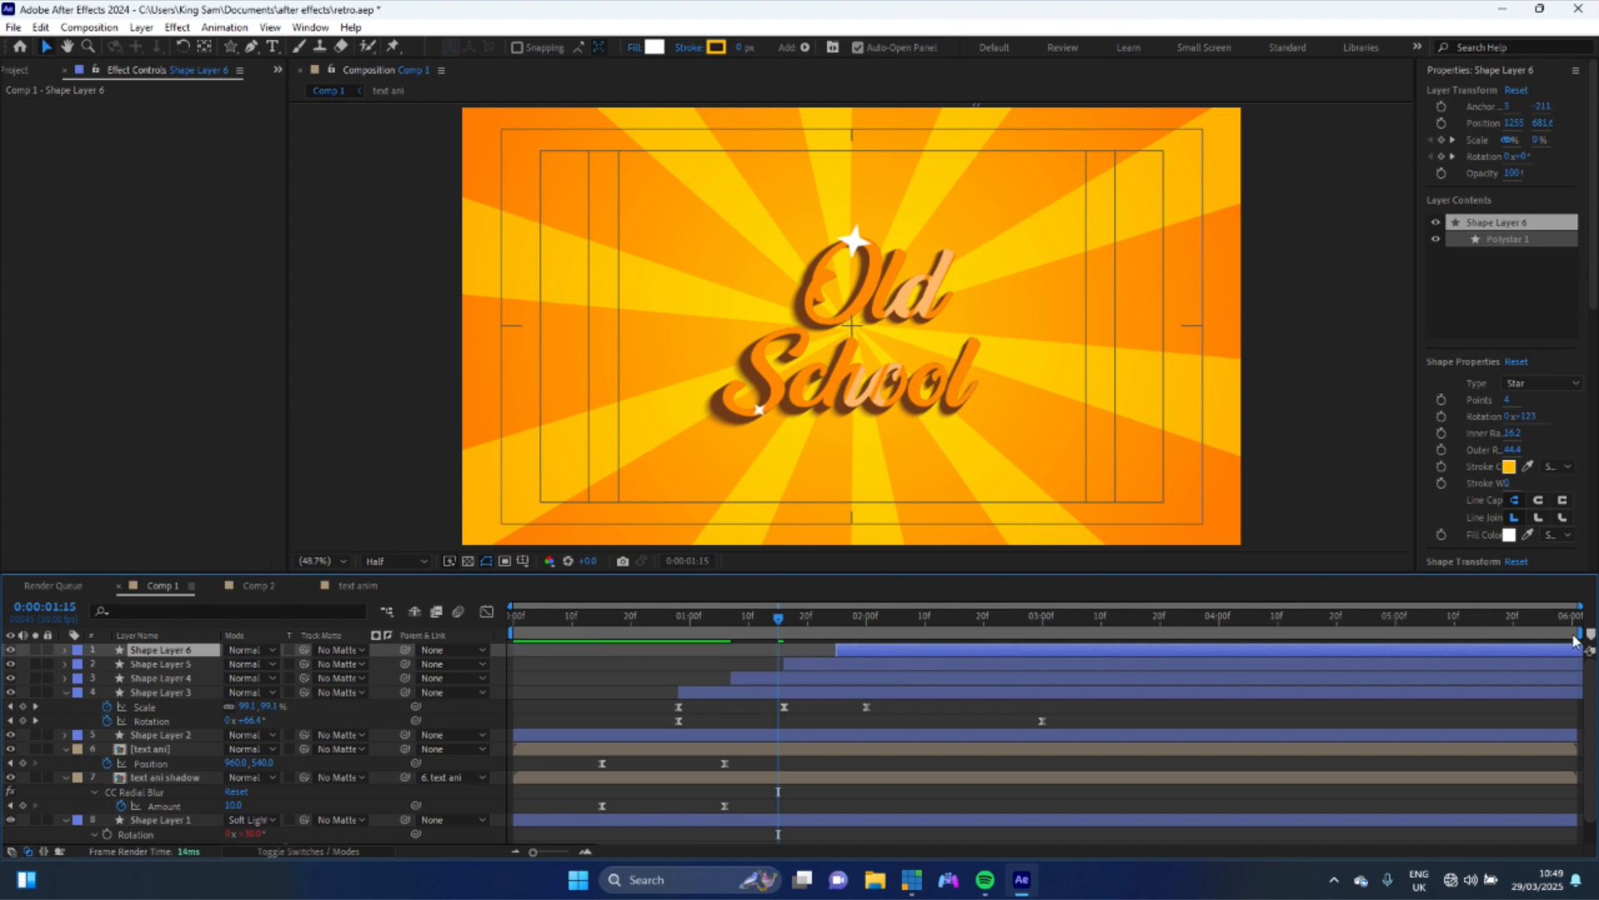
- Shorten the work area to end at 3 seconds and preview the animation
mouse_move(1579, 633)
left_mouse_down()
mouse_move(1235, 612)
mouse_move(1050, 649)
left_mouse_up()
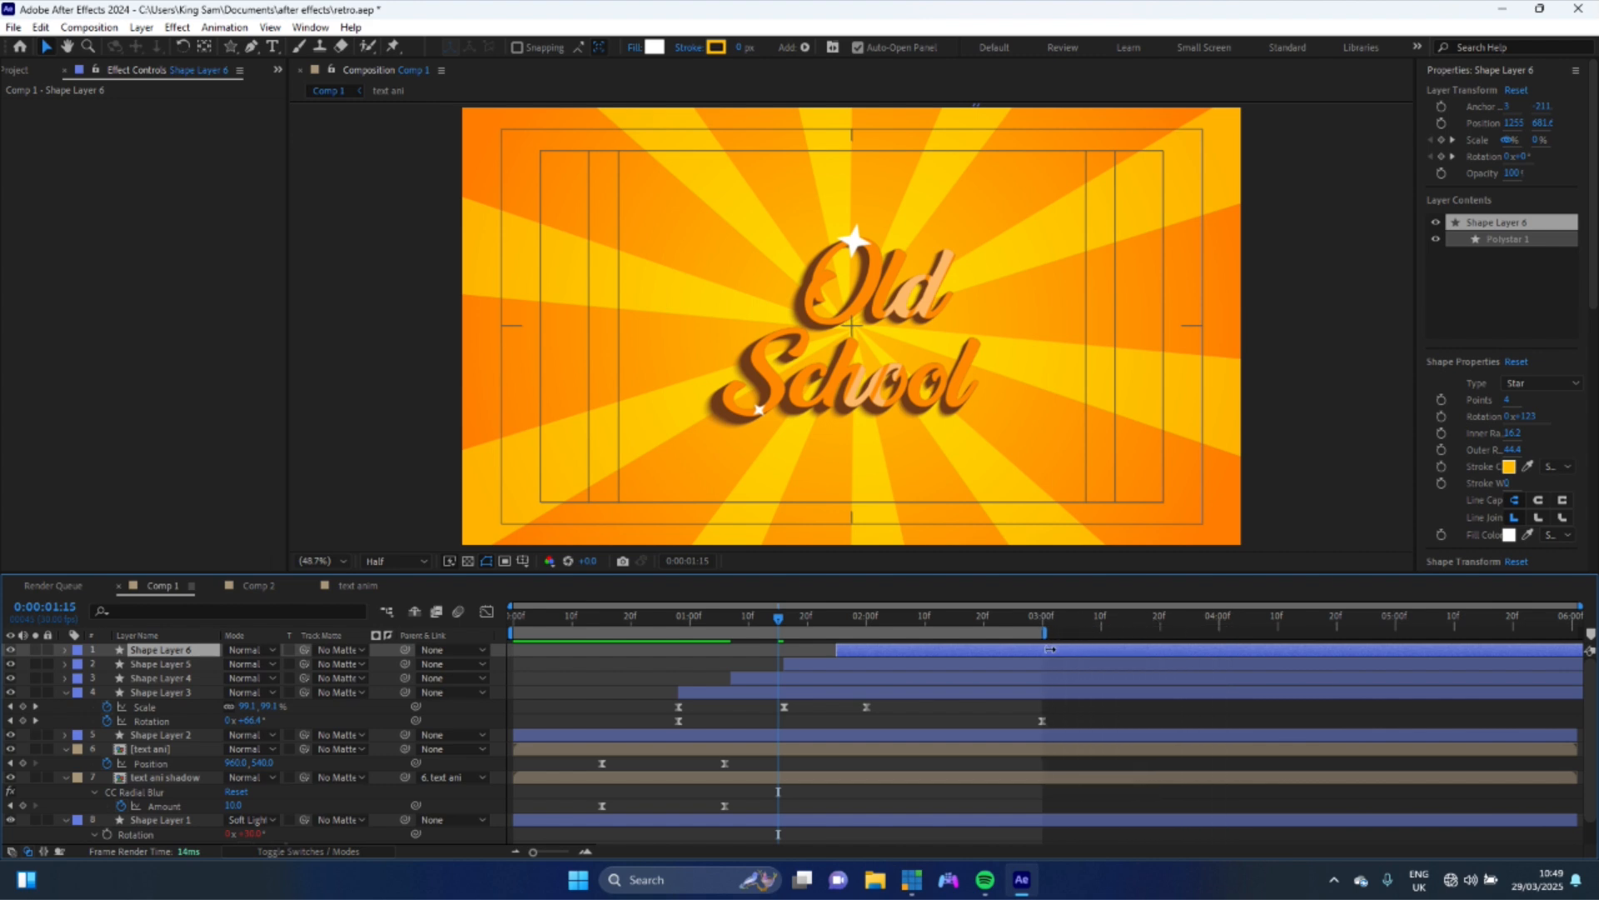
left_click(612, 630)
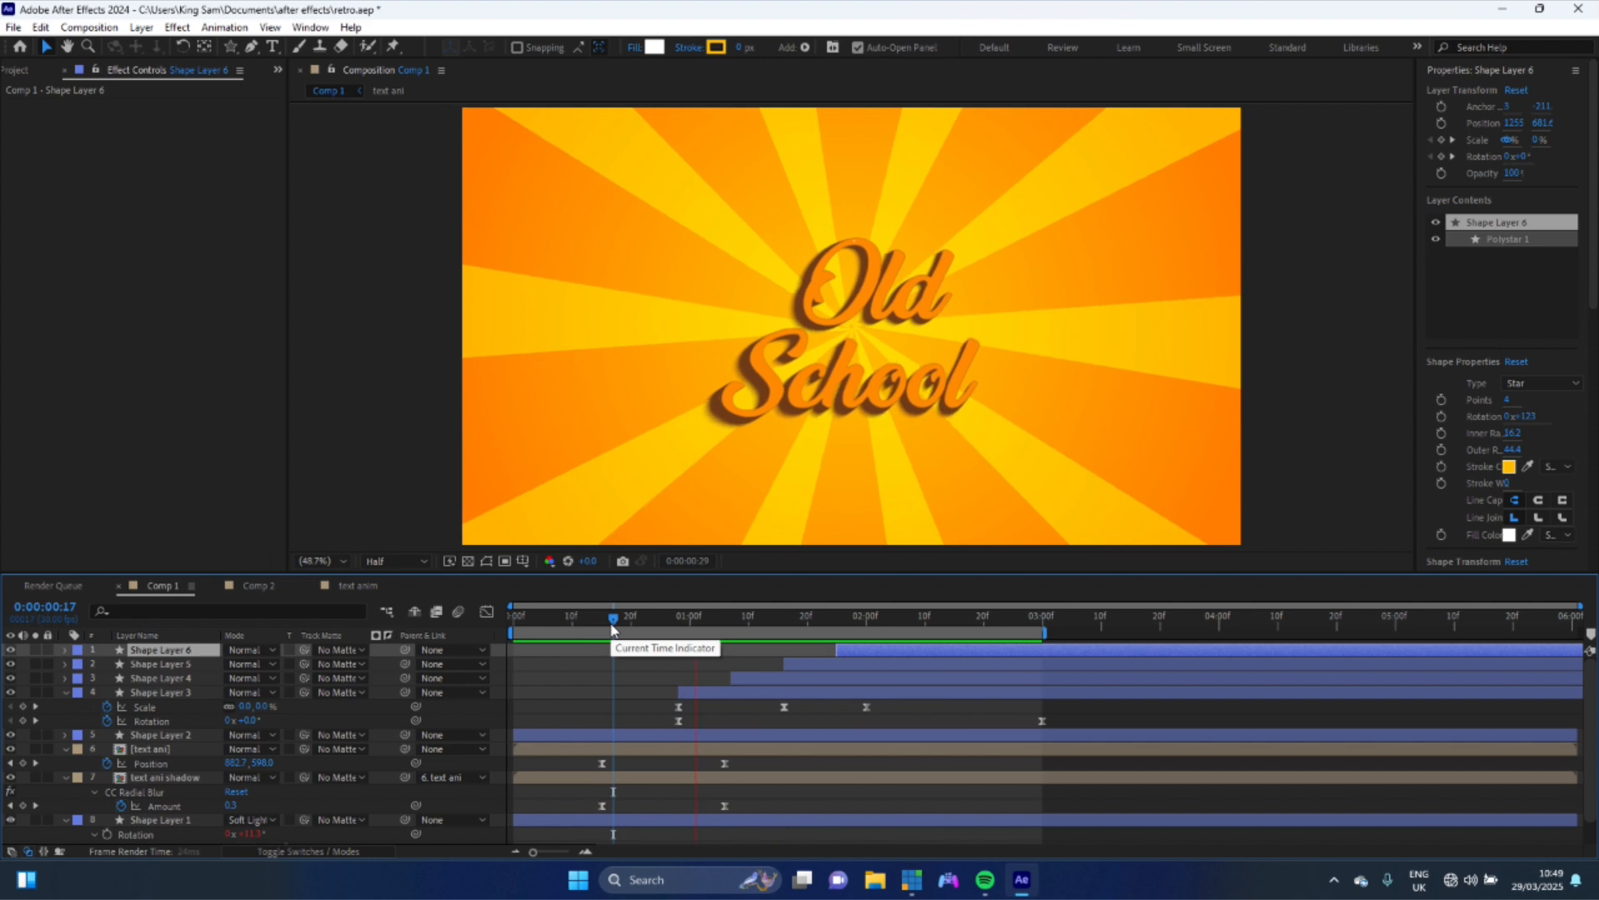
key("space")
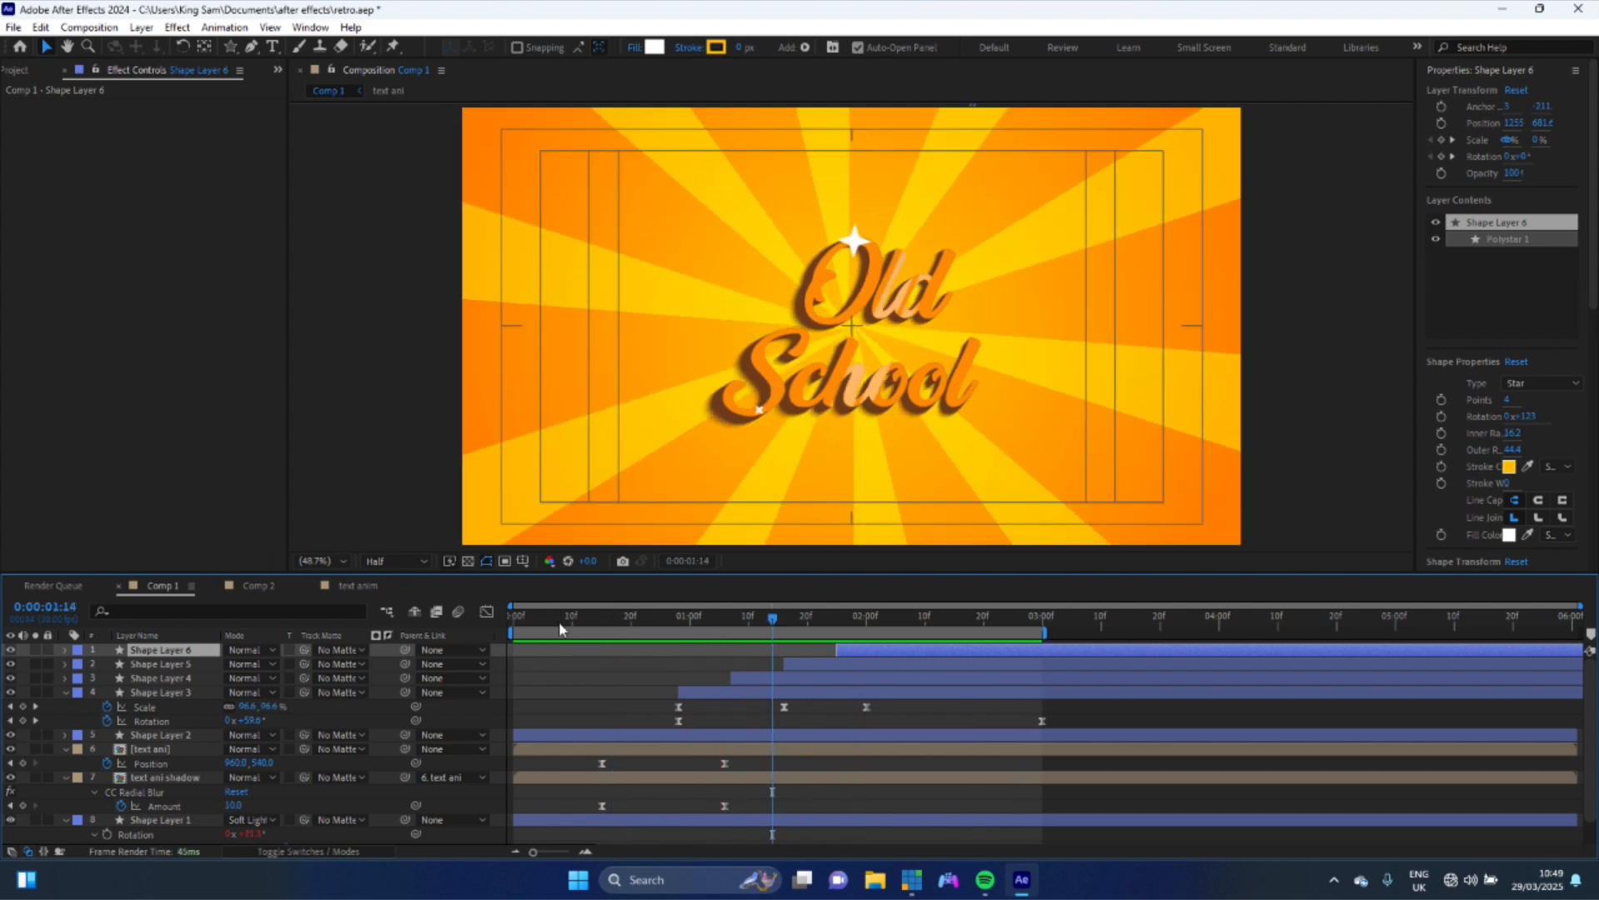
left_click(555, 630)
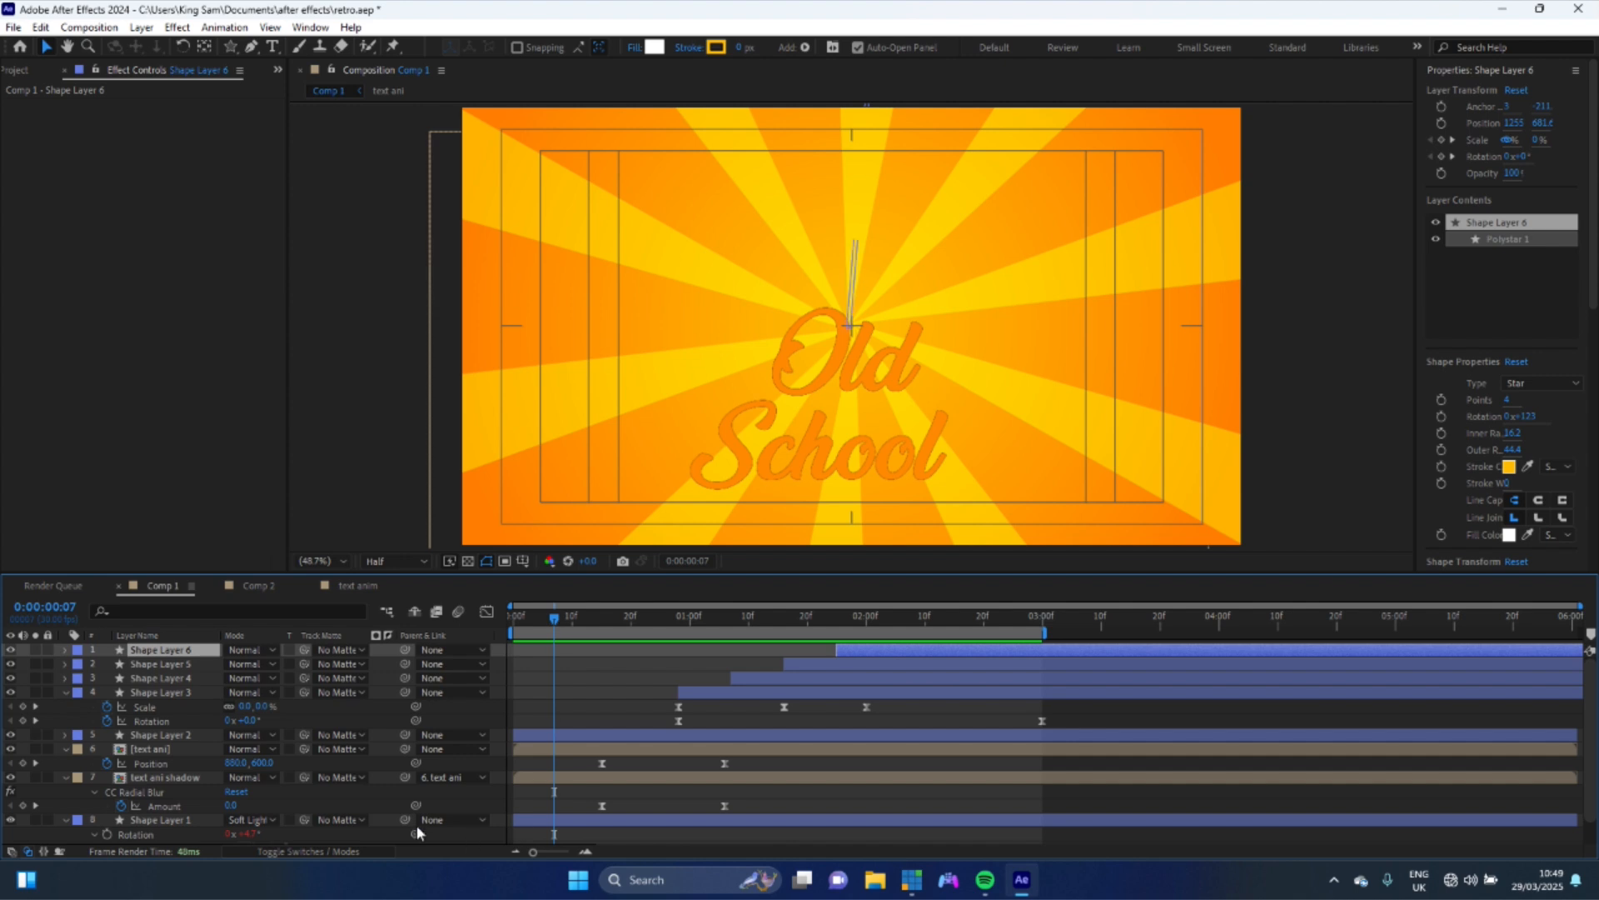
- Keyframe Opacity at 100% on the text and text shadow layers and move those keyframes to 10 frames
left_click(164, 752)
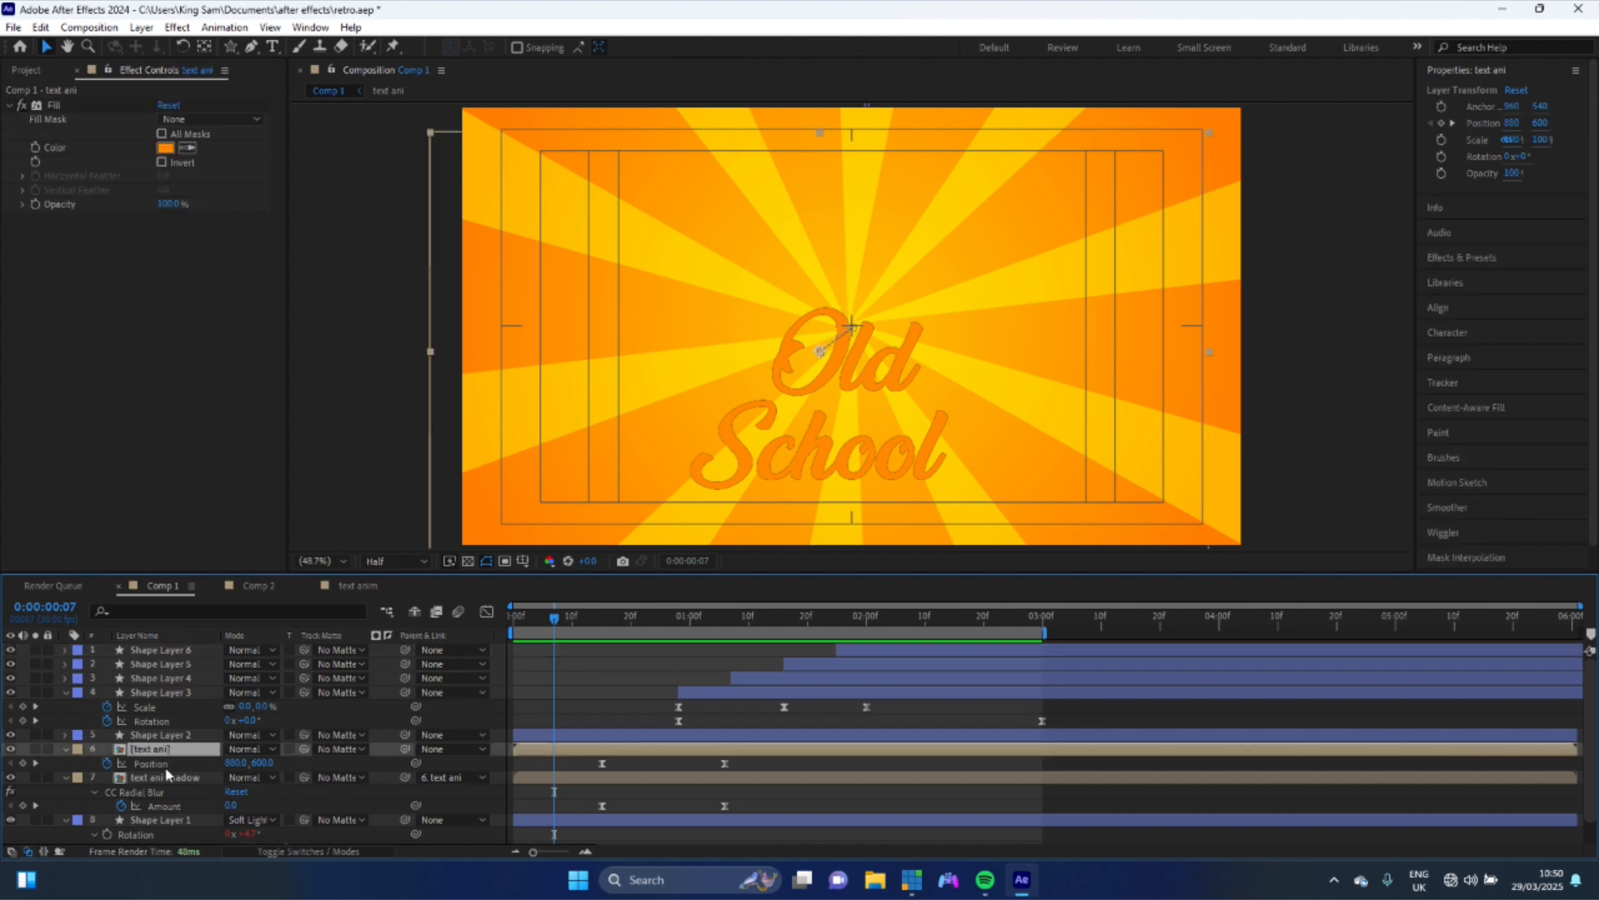
left_click(163, 777, "shift")
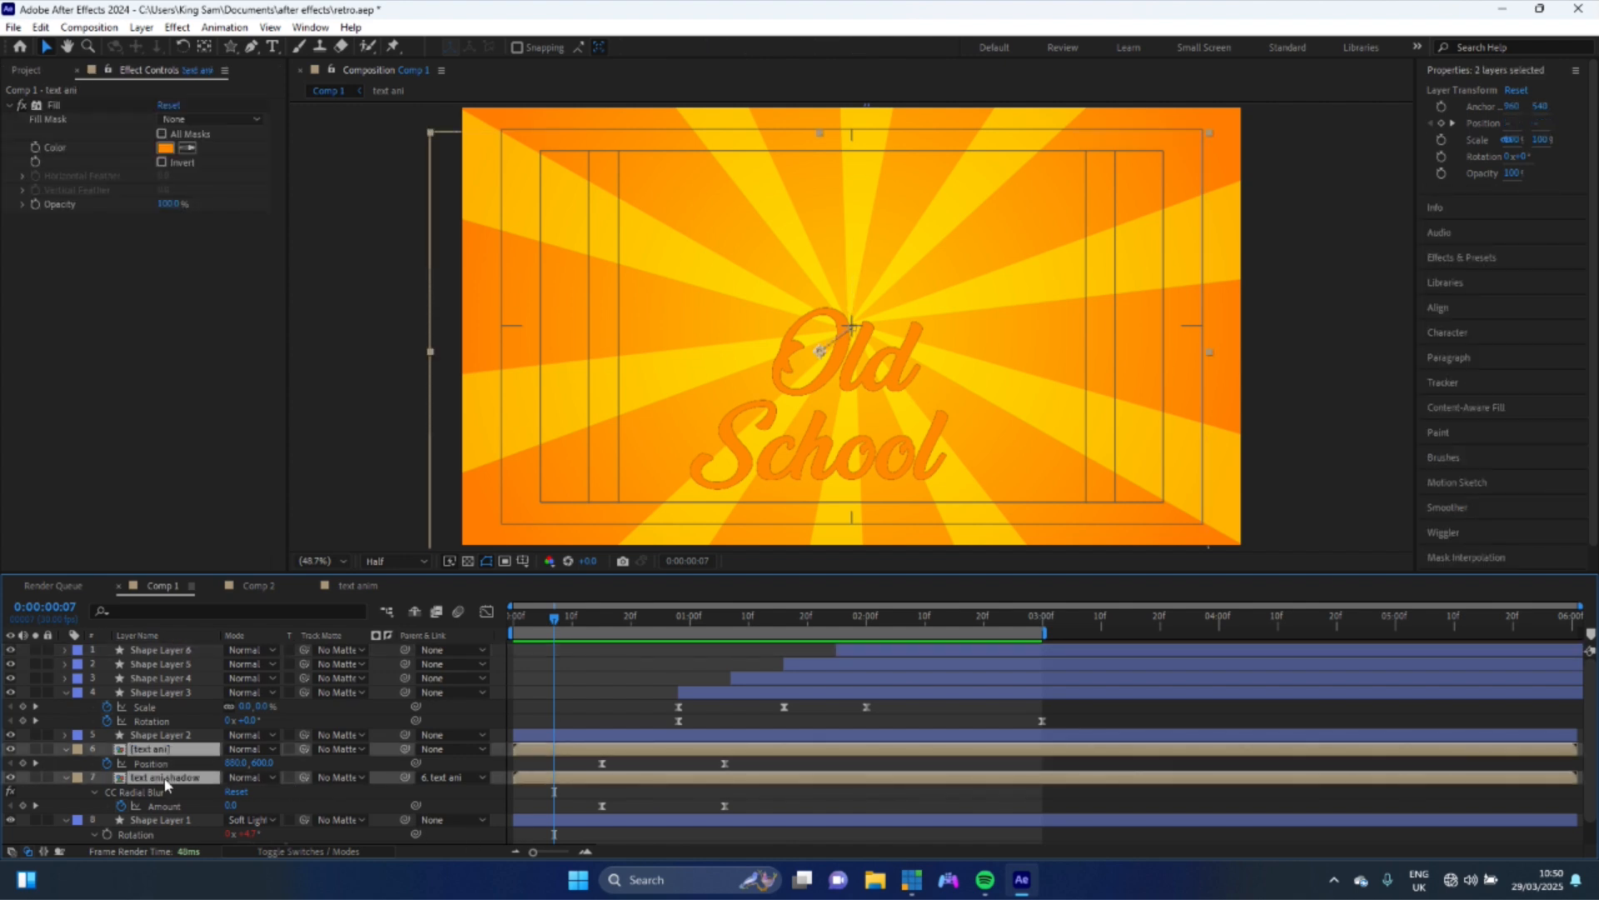
key("t")
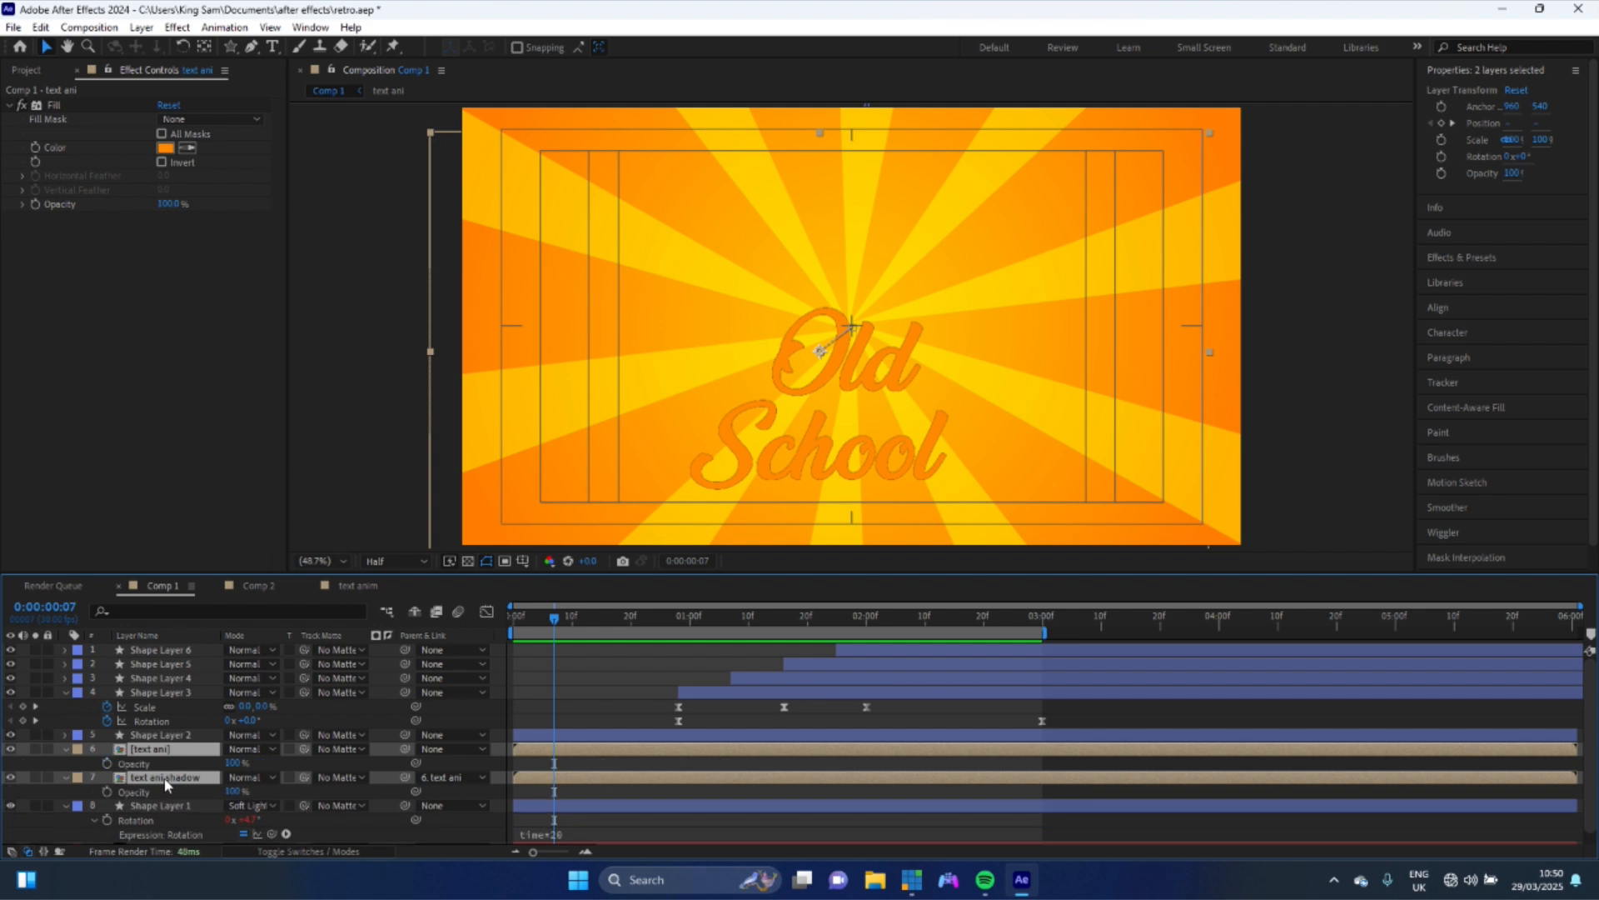
left_click(106, 763)
left_click(107, 791)
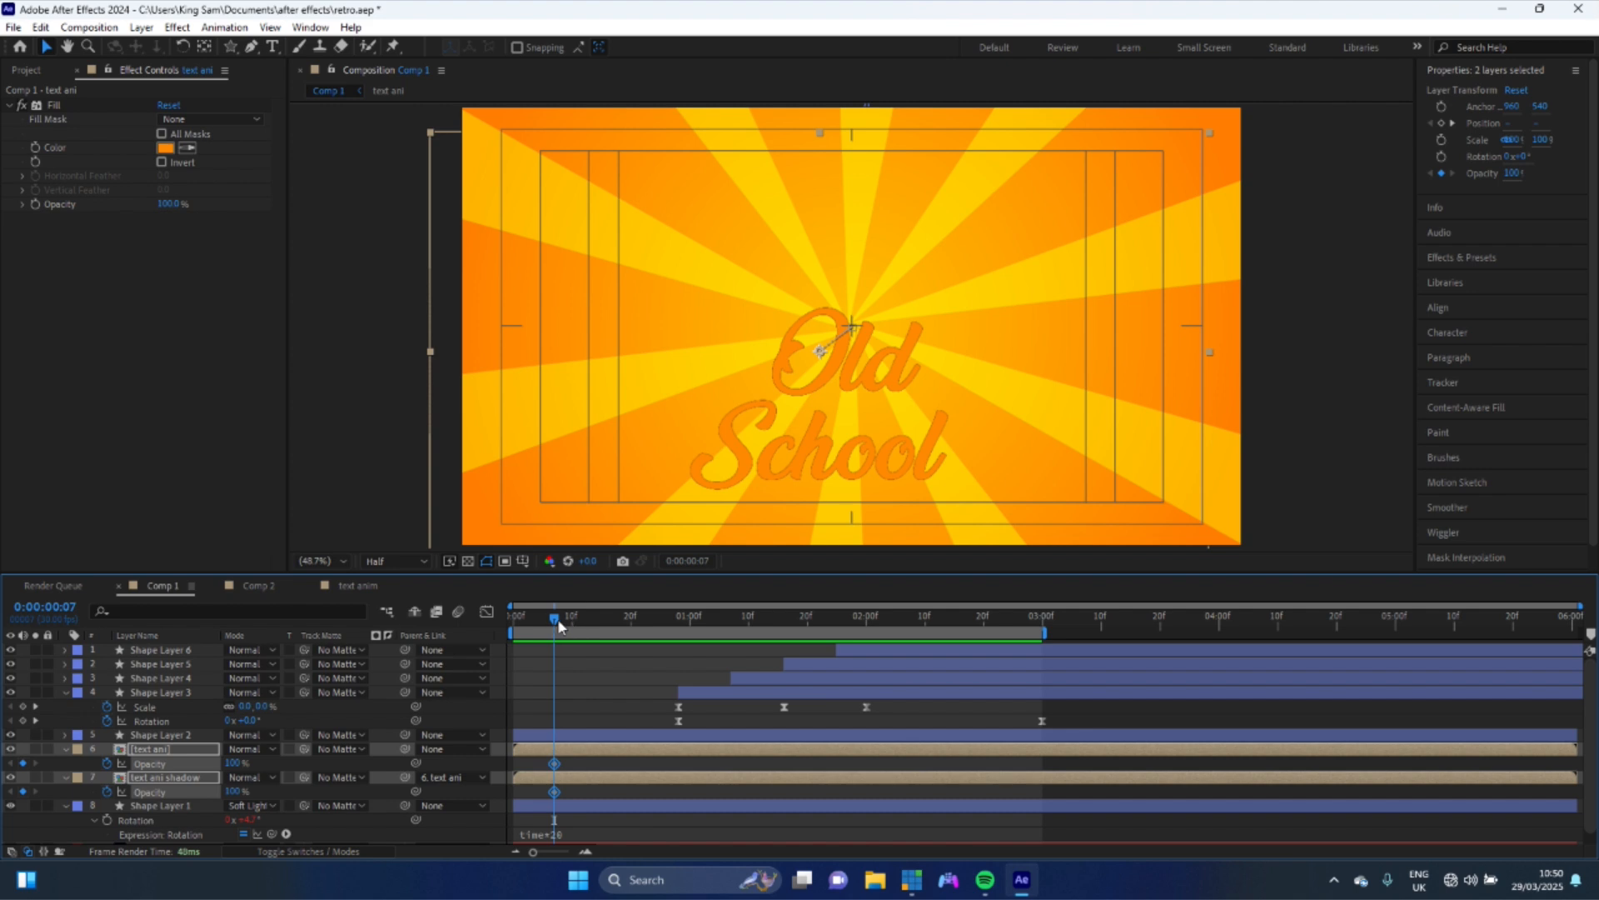
key("Page_Down")
key("Page_Down")
key("Page_Down")
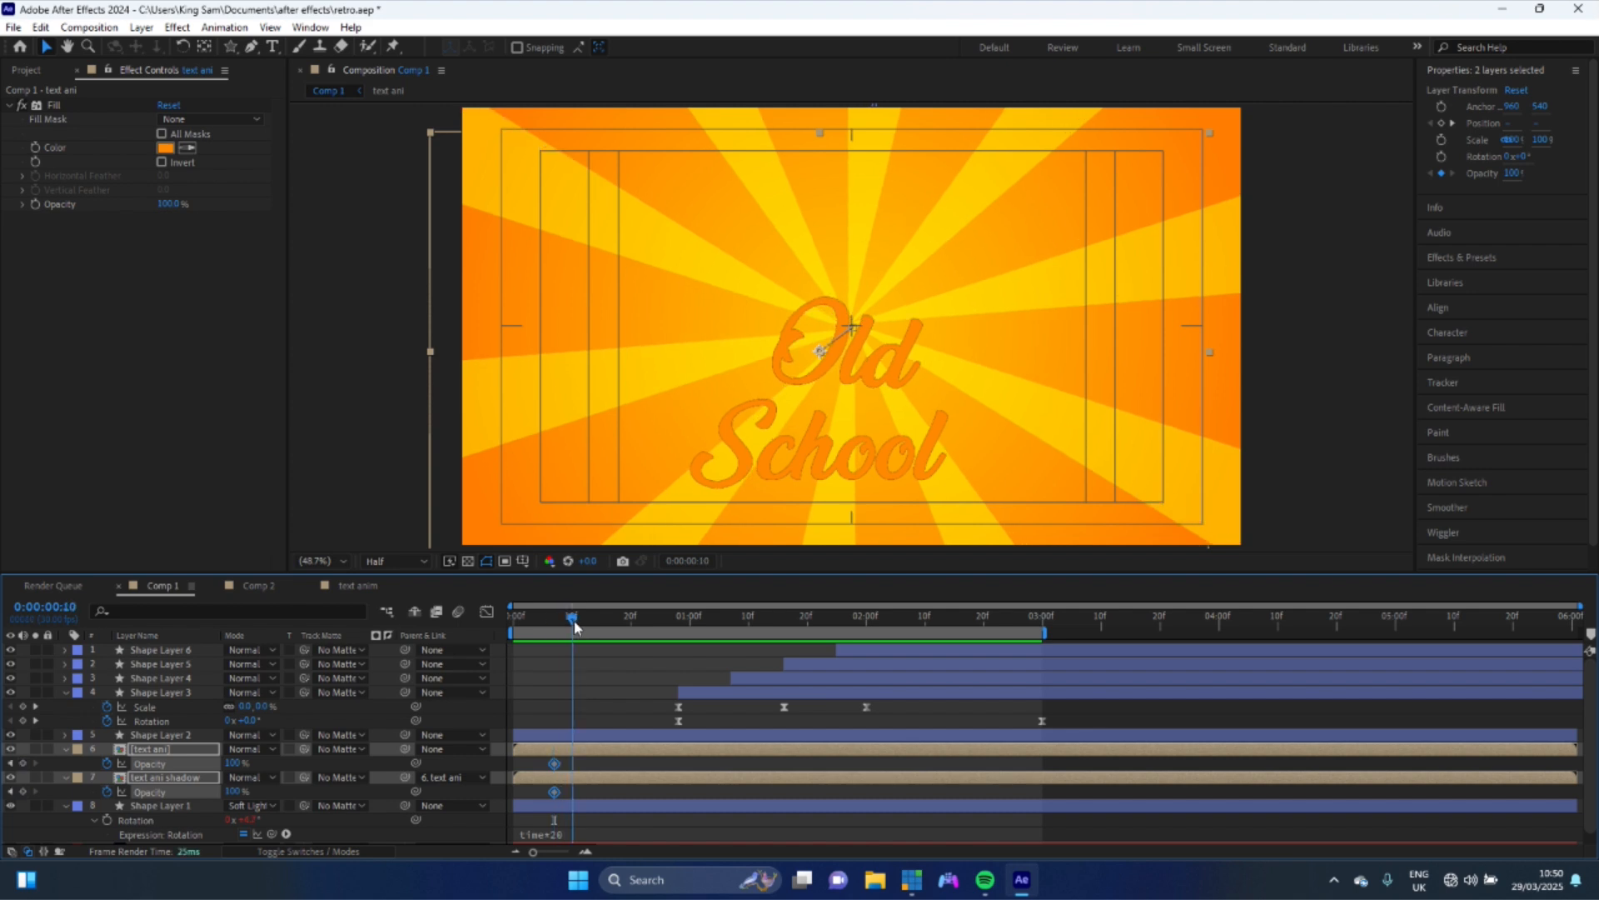
left_click_drag(556, 767, 572, 766)
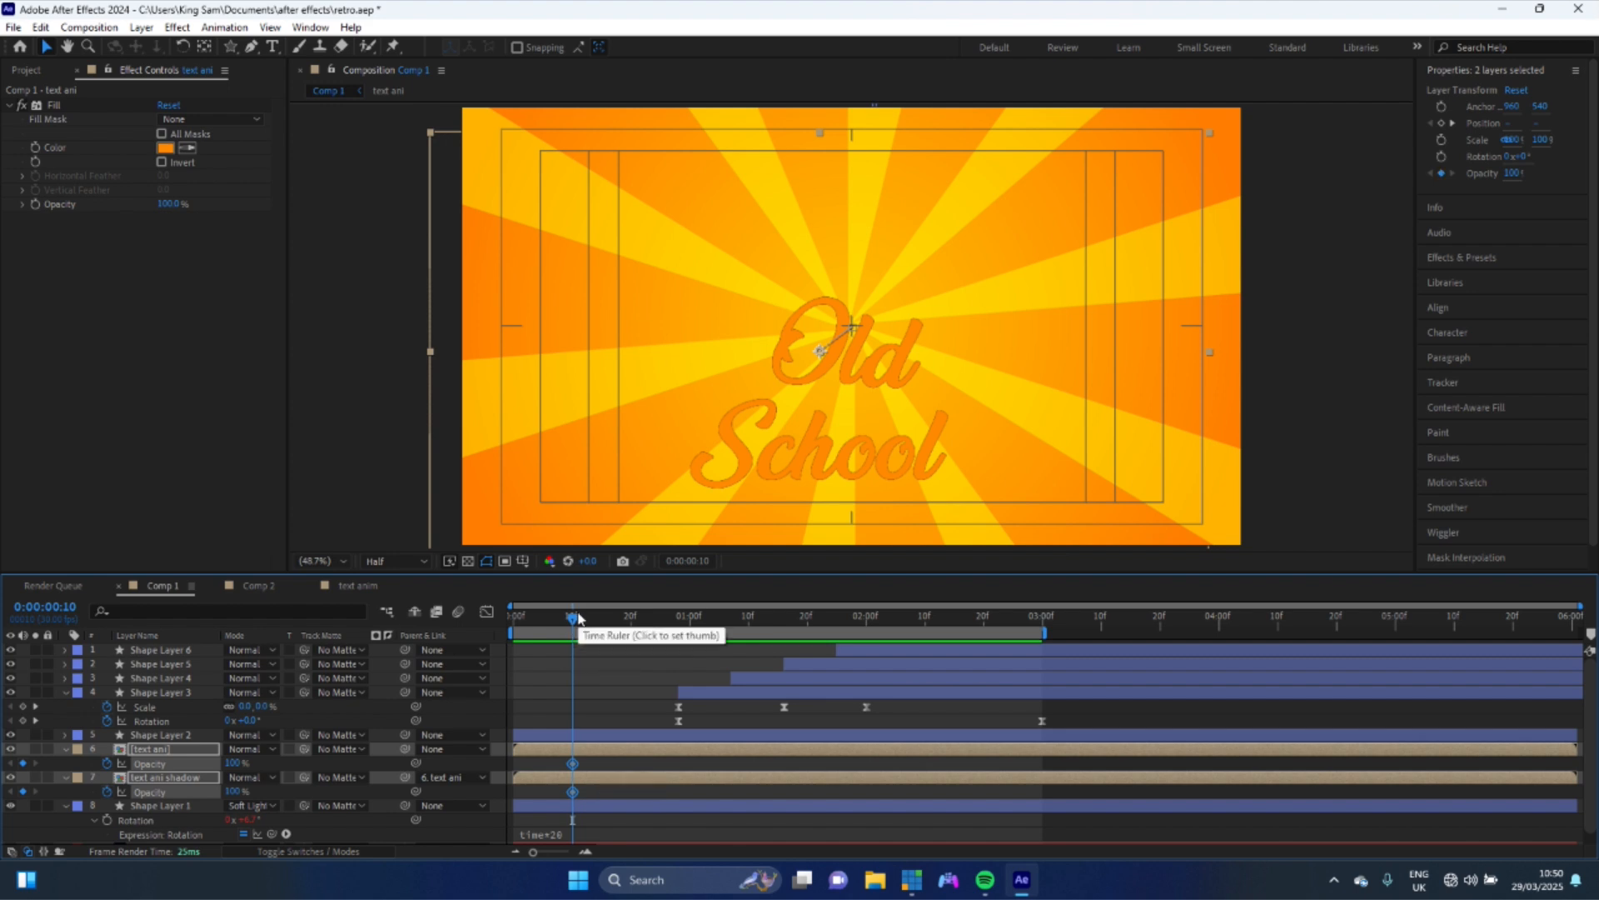
- Set both text layers' Opacity to 0% at 3 frames
left_click_drag(572, 630, 531, 648)
left_click(235, 762)
type("0")
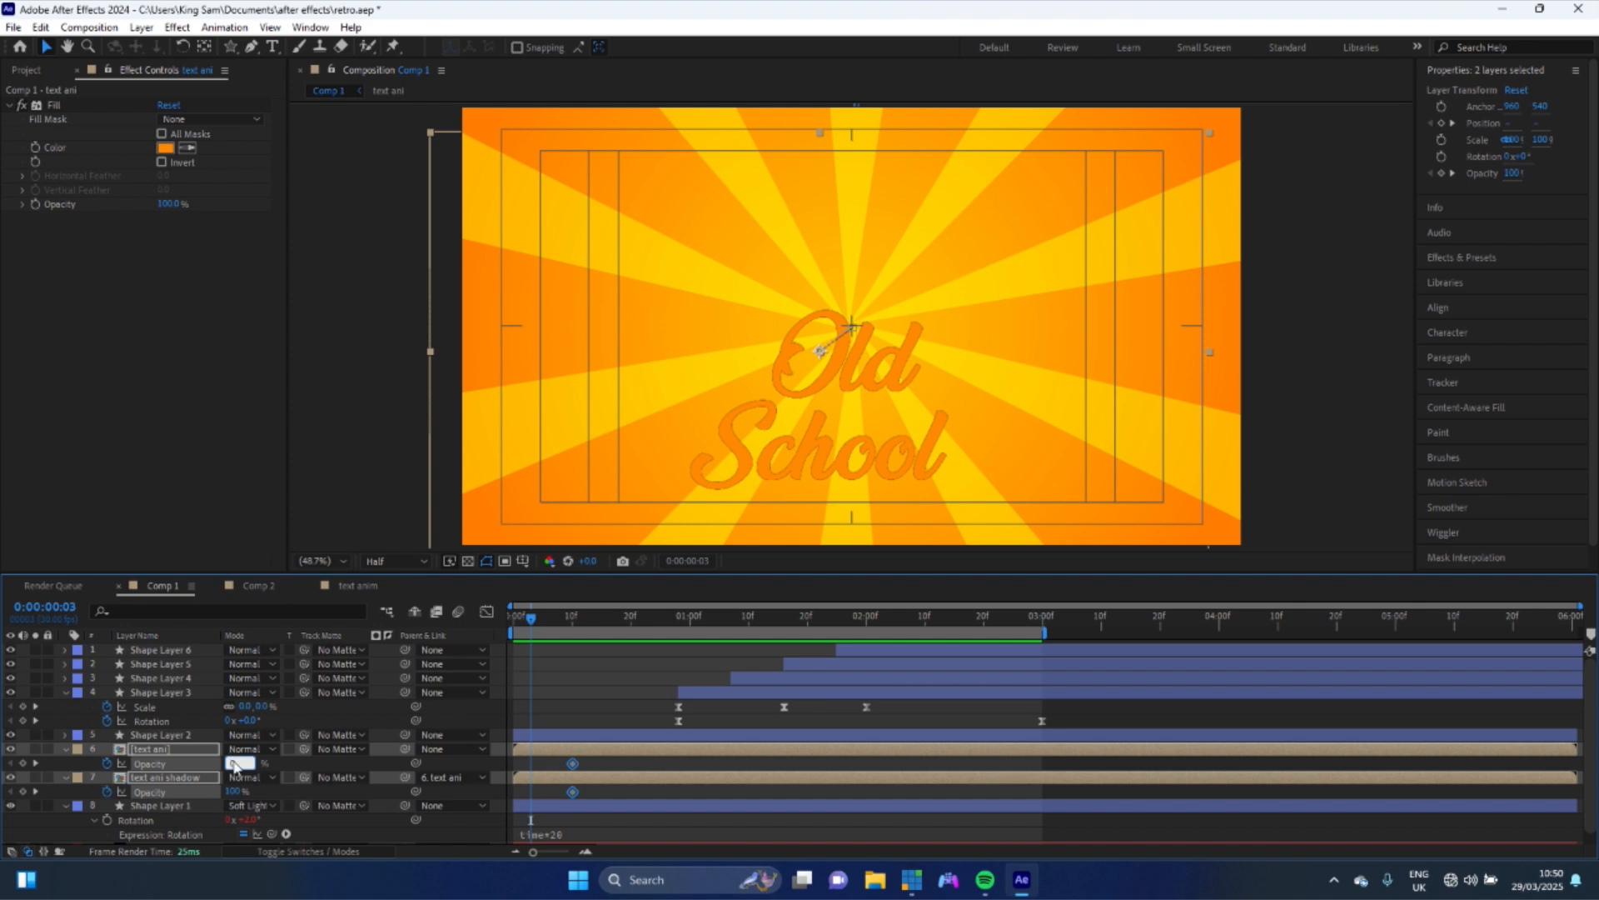
key("Return")
- Move the text layers' 100% Opacity keyframes to about 12 frames
key("space")
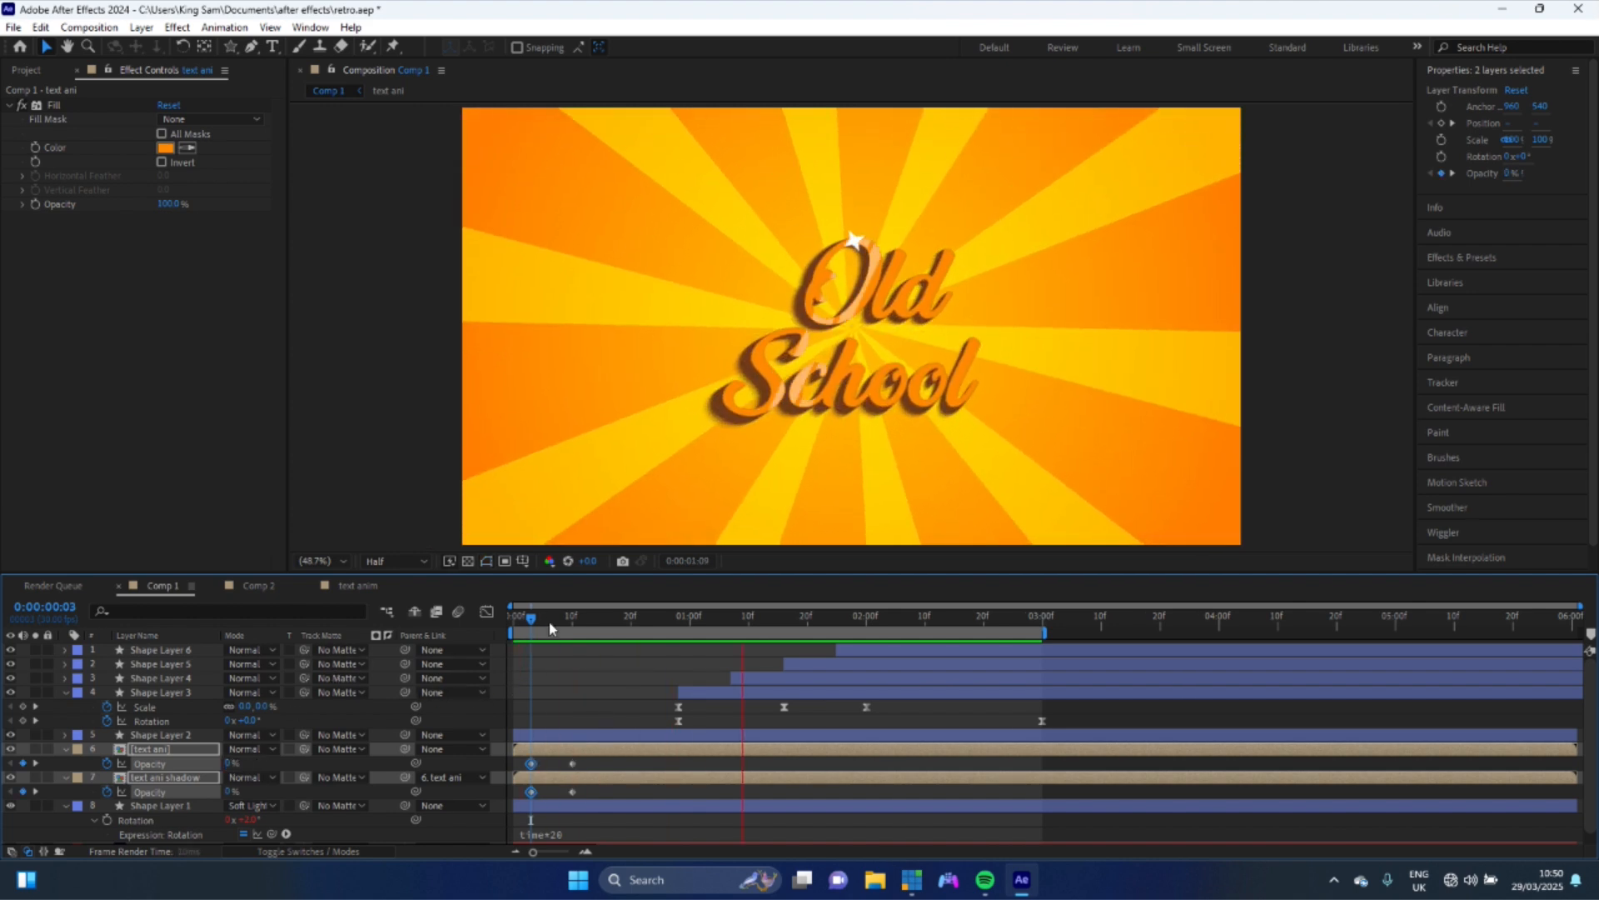
key("space")
mouse_move(591, 789)
left_mouse_down()
mouse_move(568, 766)
mouse_move(585, 770)
left_mouse_up()
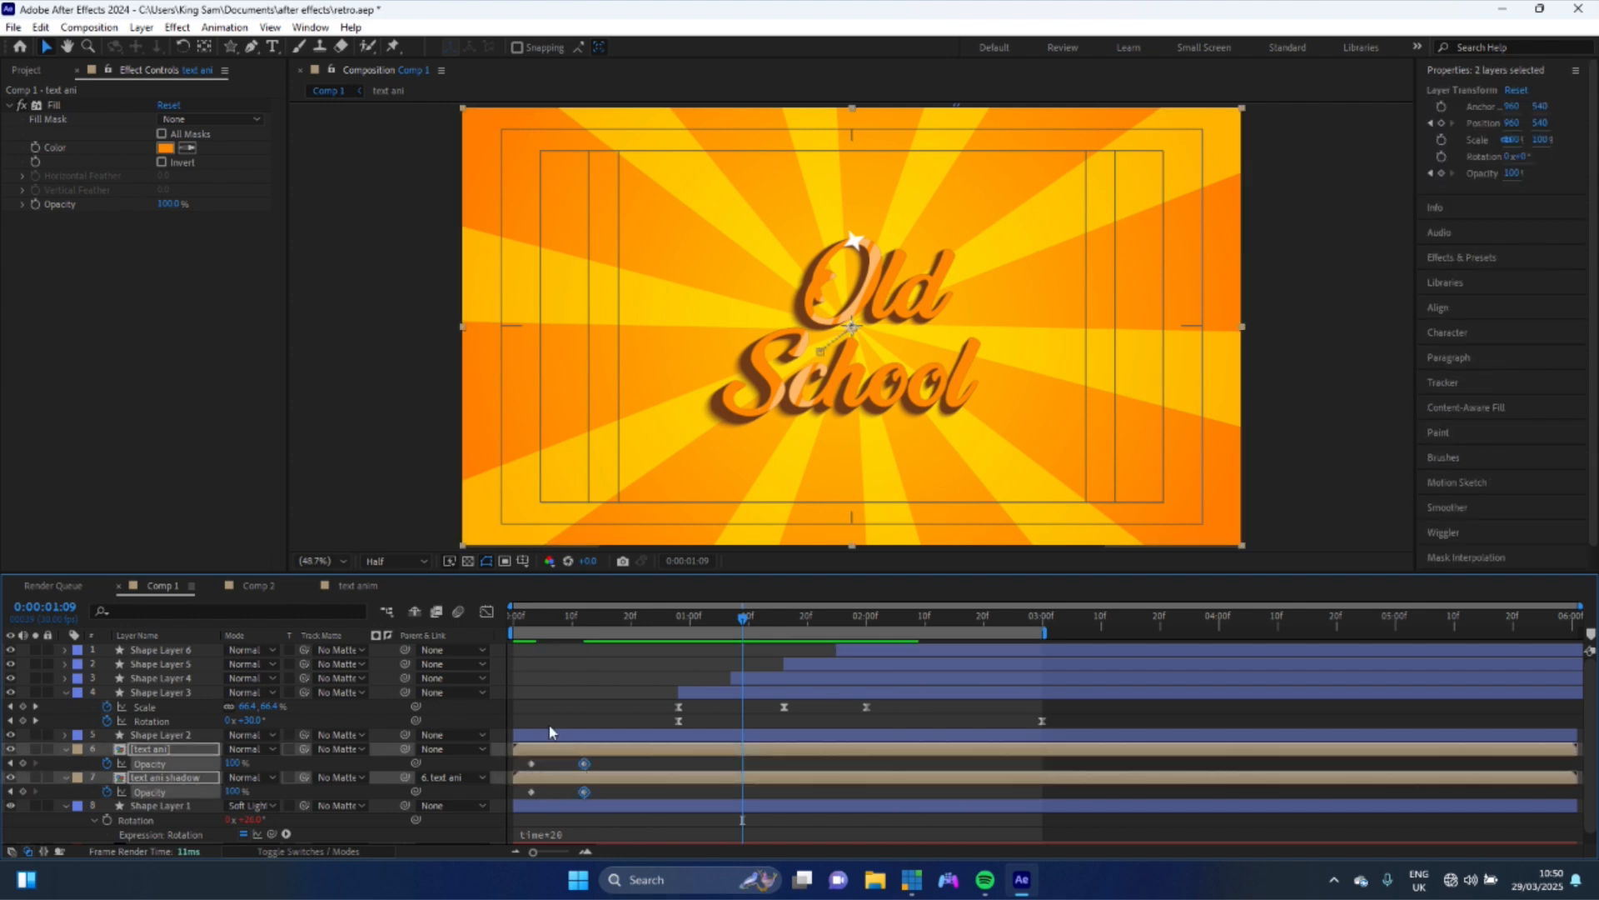
- Preview the text fade-in from the start
left_click(558, 621)
key("space")
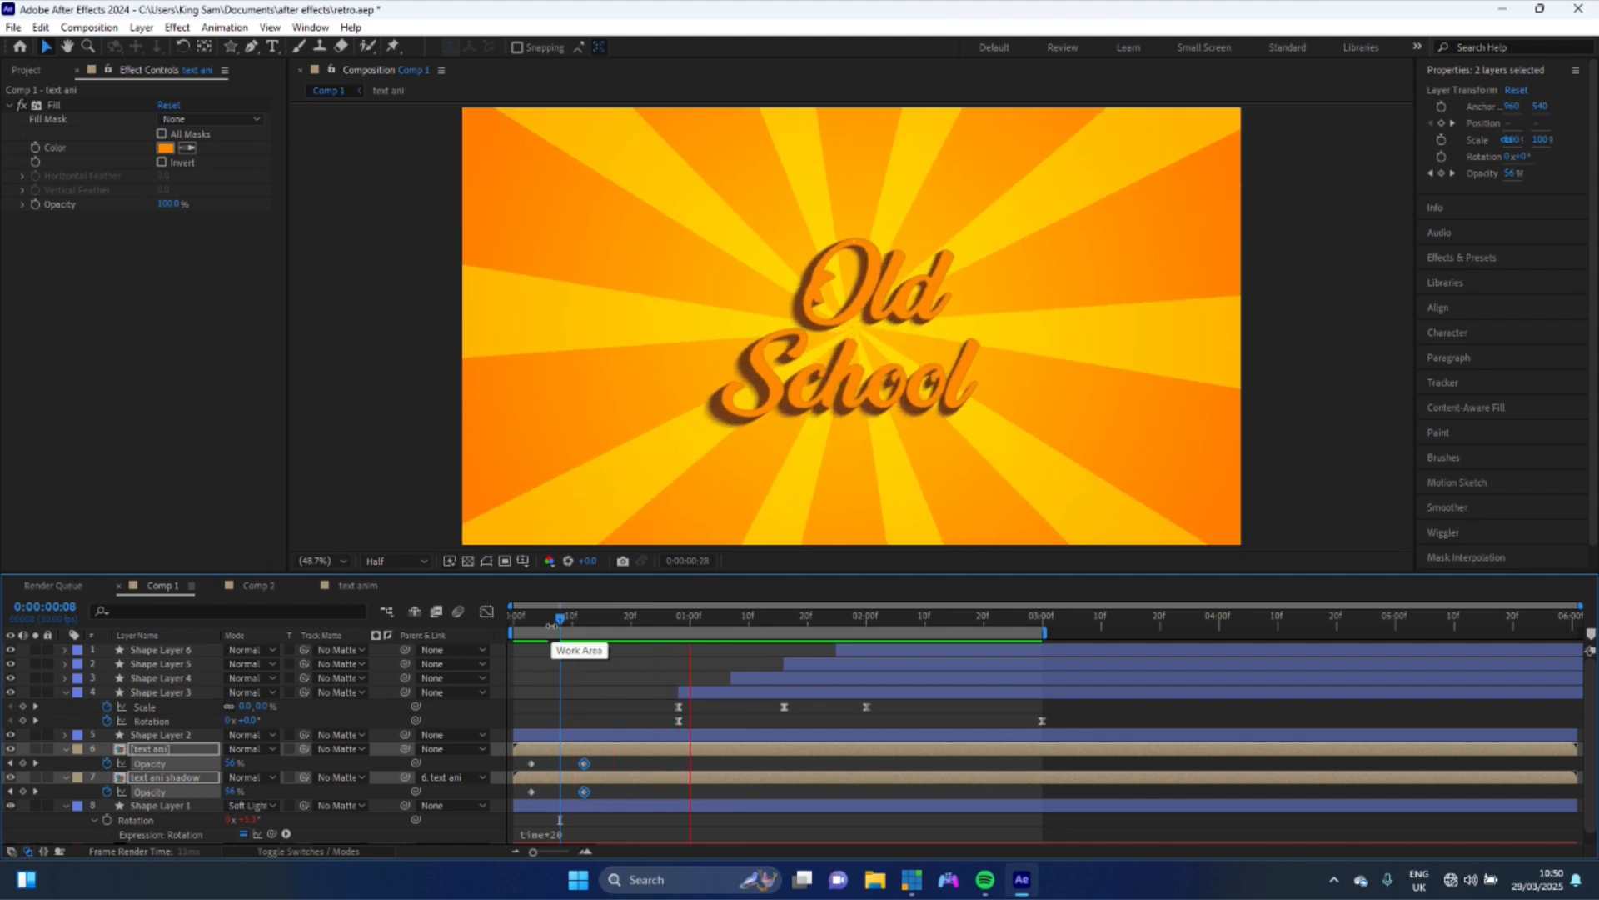
key("space")
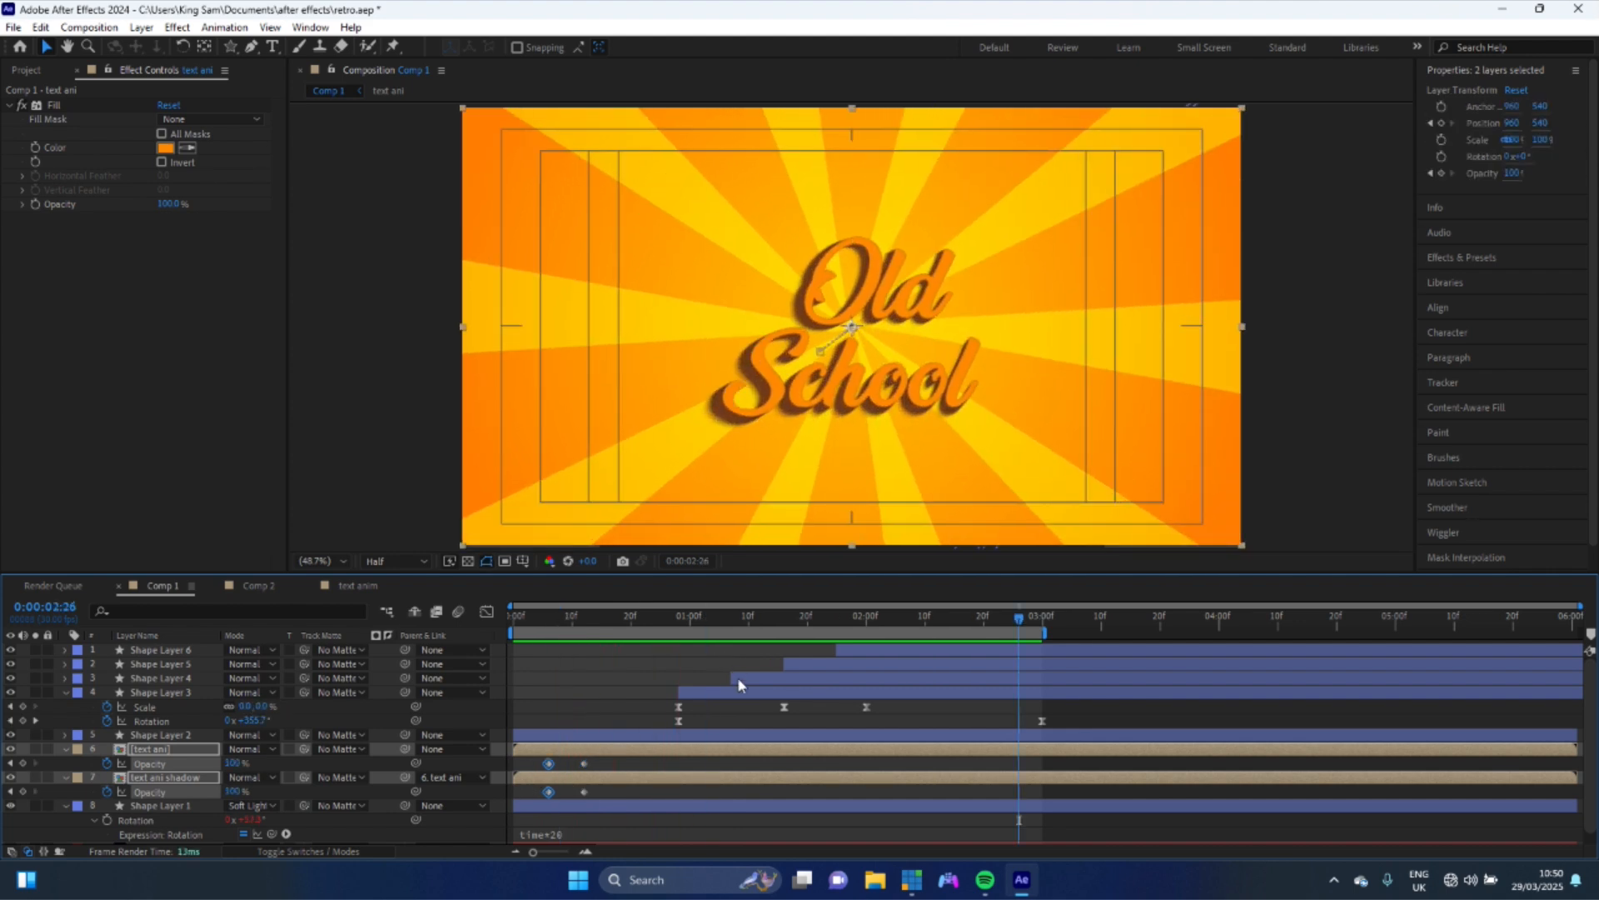
- Select all four star layers and shift them about five frames later in the timeline
left_click(770, 693)
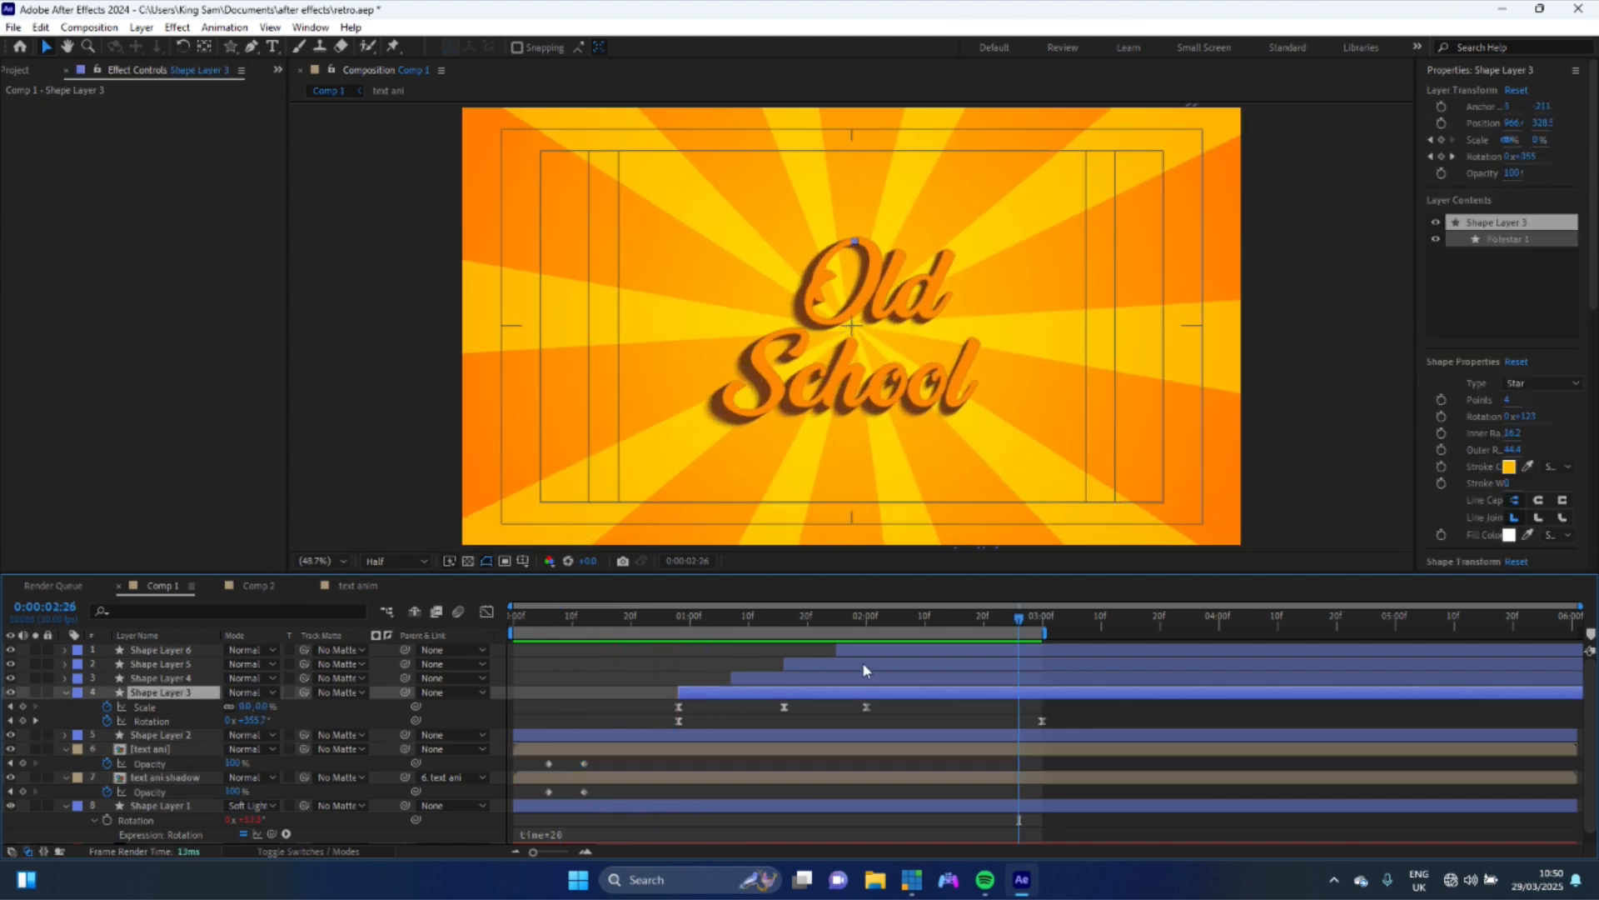
left_click(909, 652, "shift")
left_click_drag(721, 698, 752, 698)
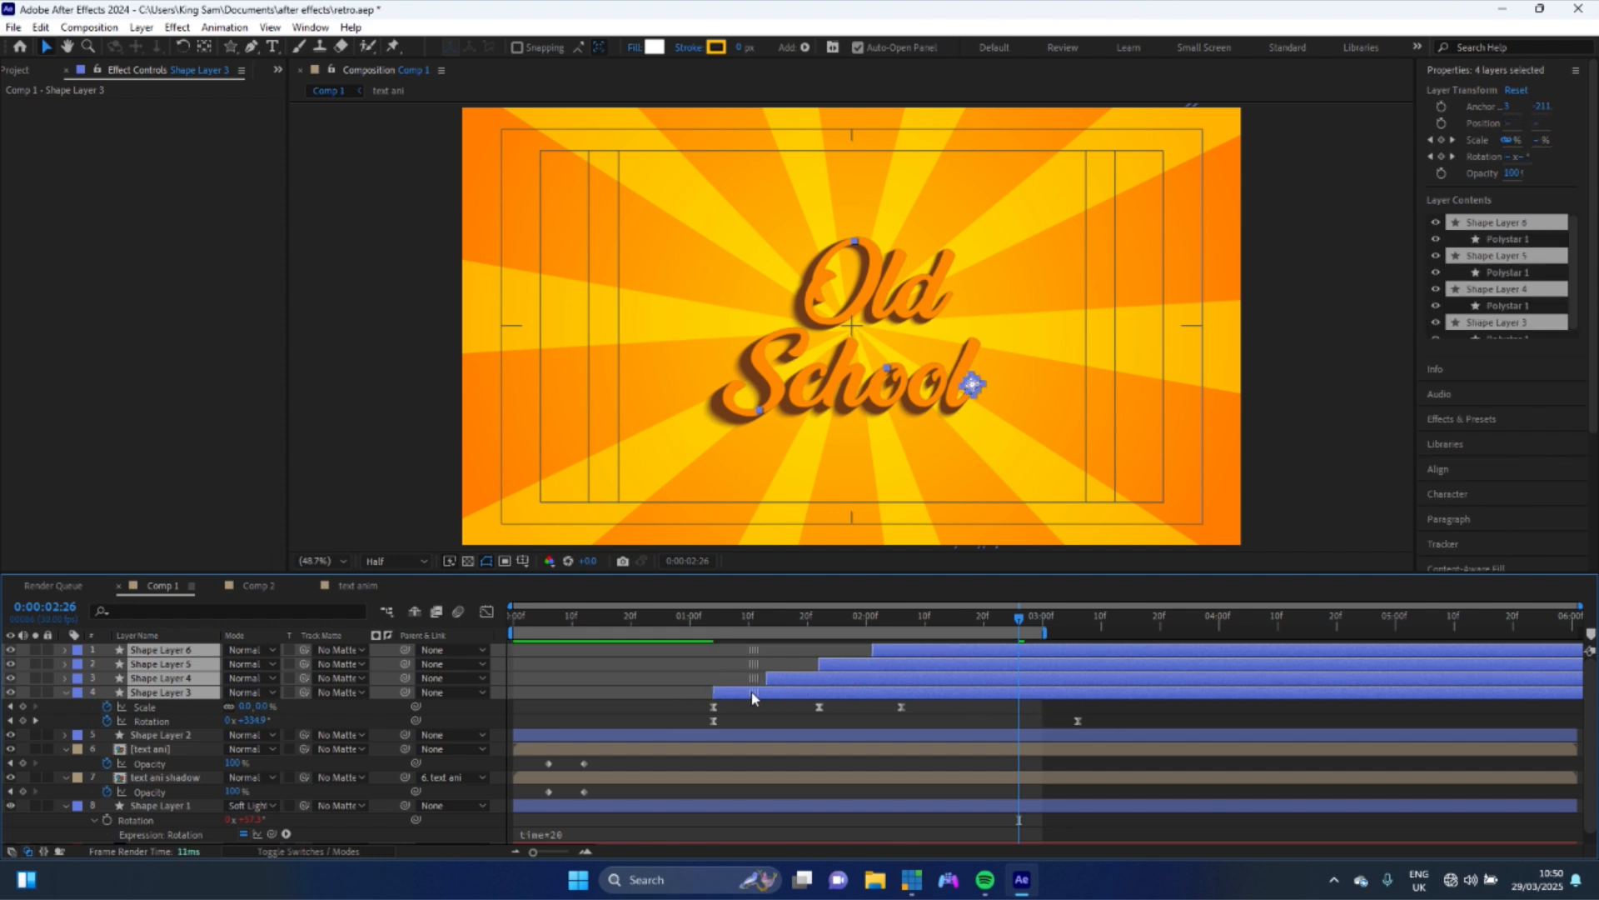
left_click(690, 616)
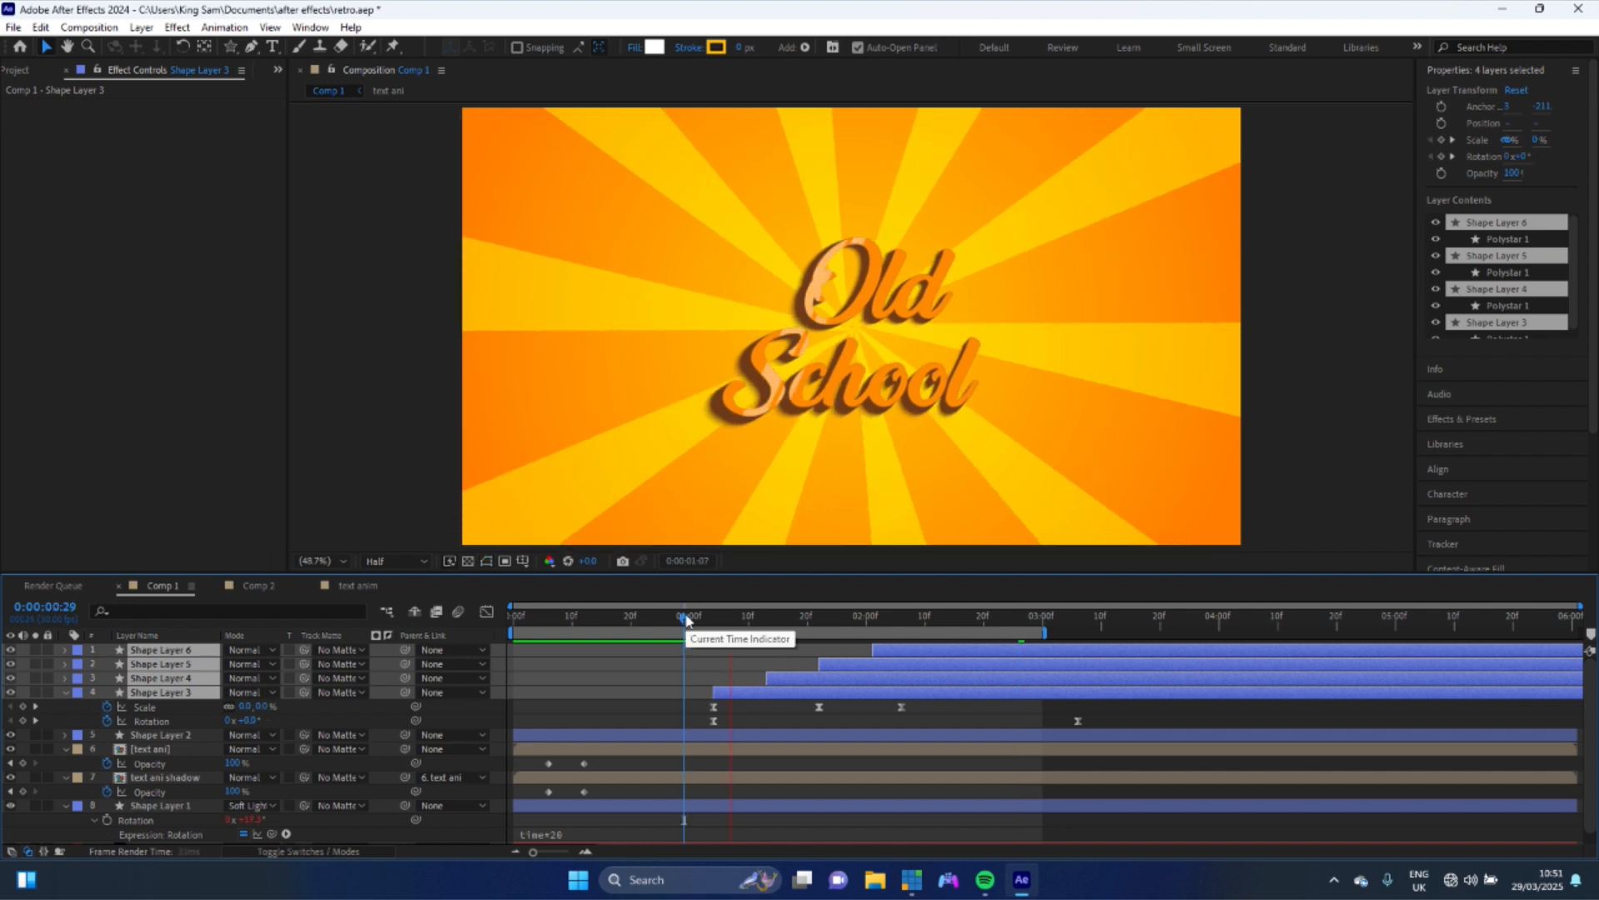